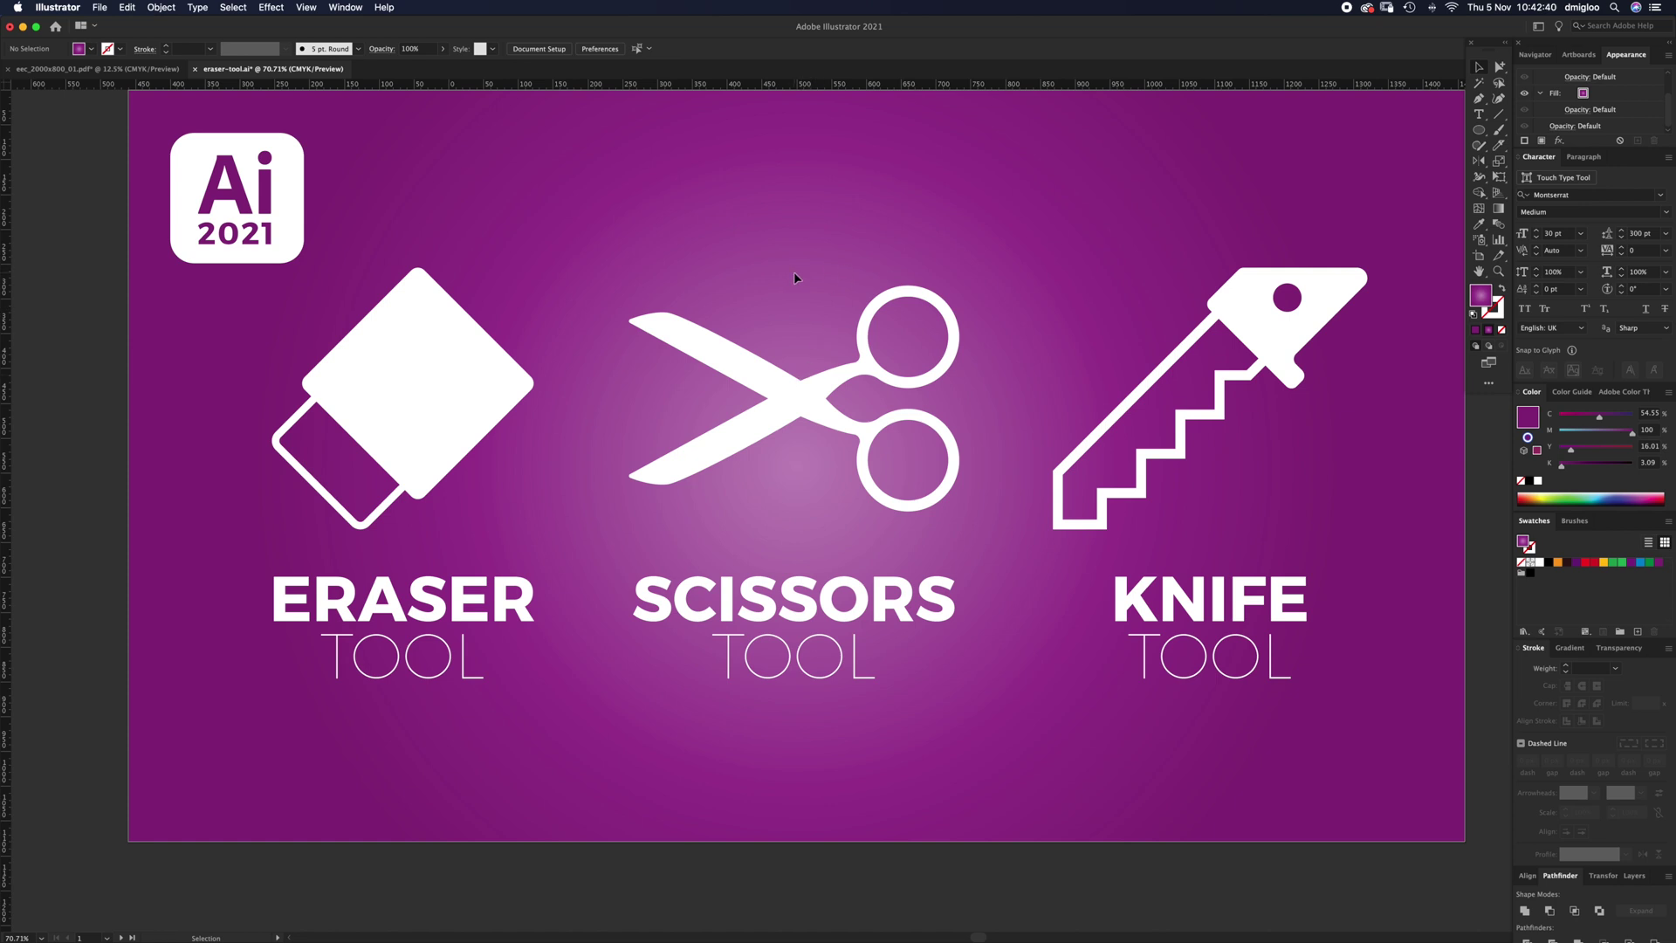
Check the document's setup options and the first artboard's dimensions
click(536, 50)
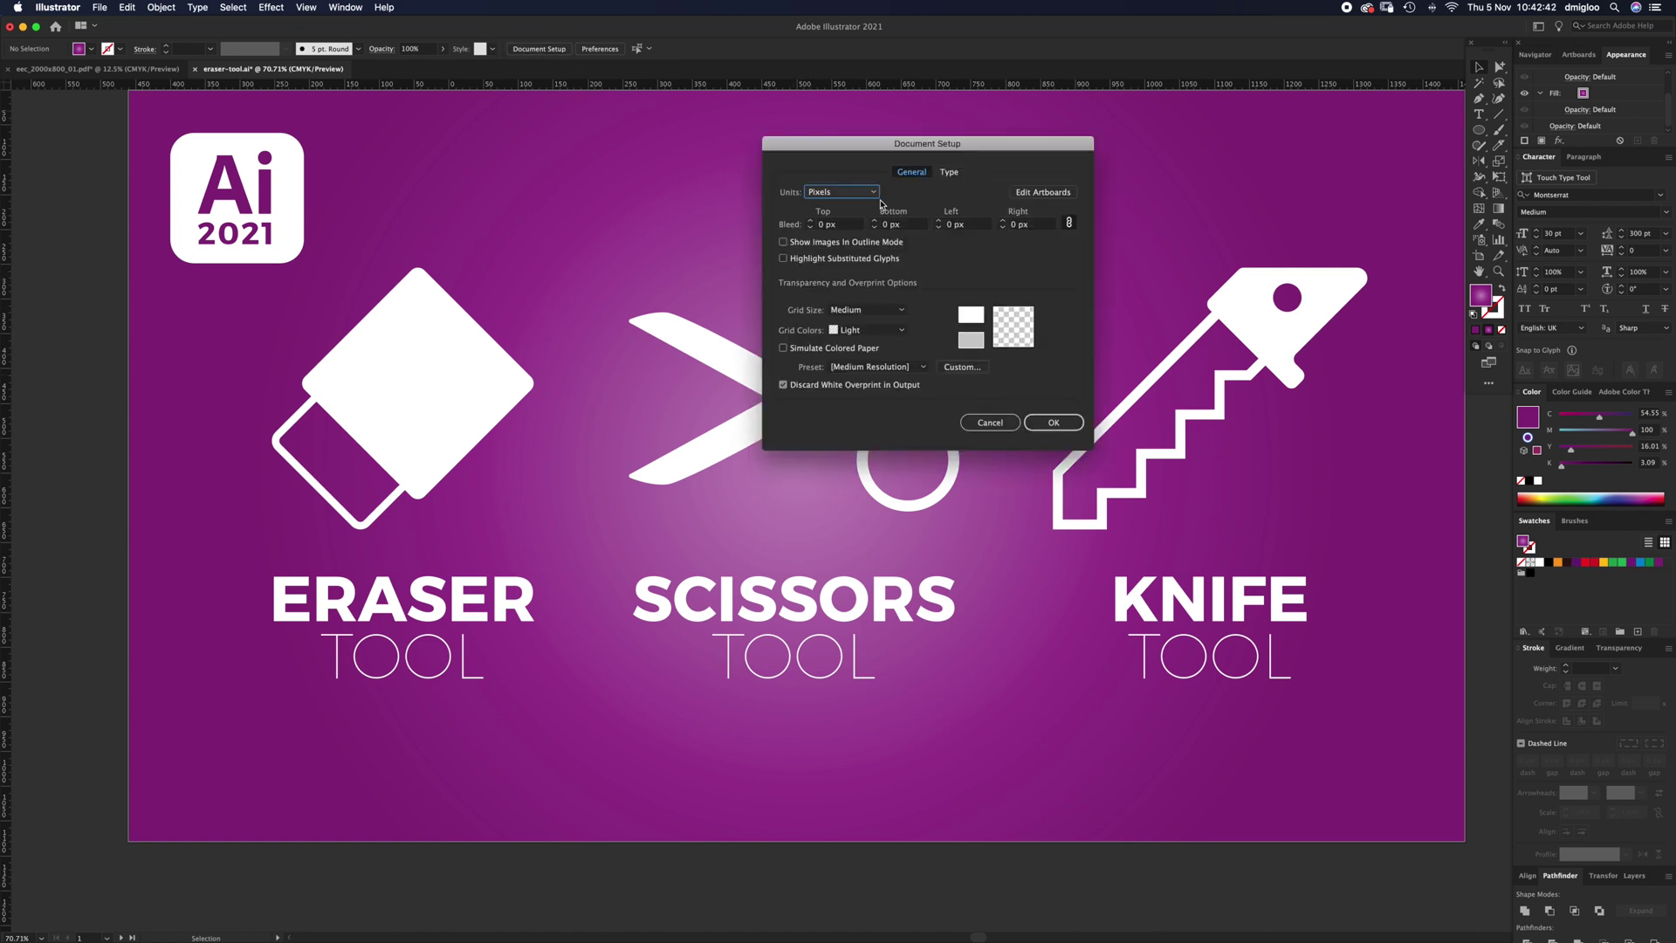
click(1019, 194)
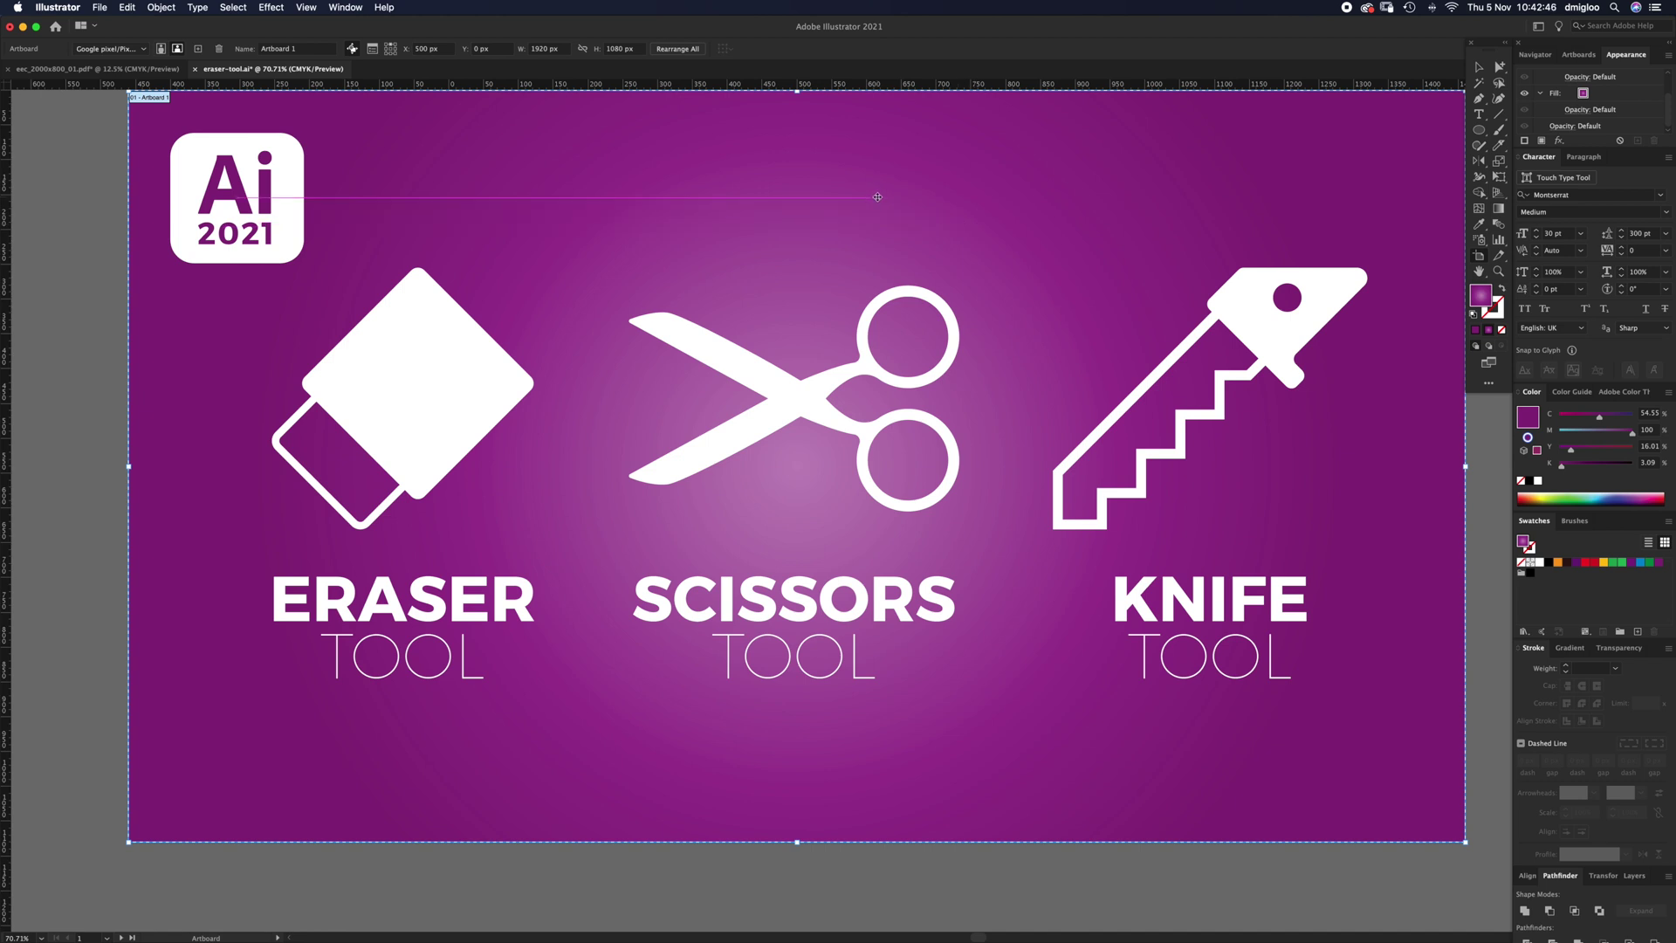
key(Escape)
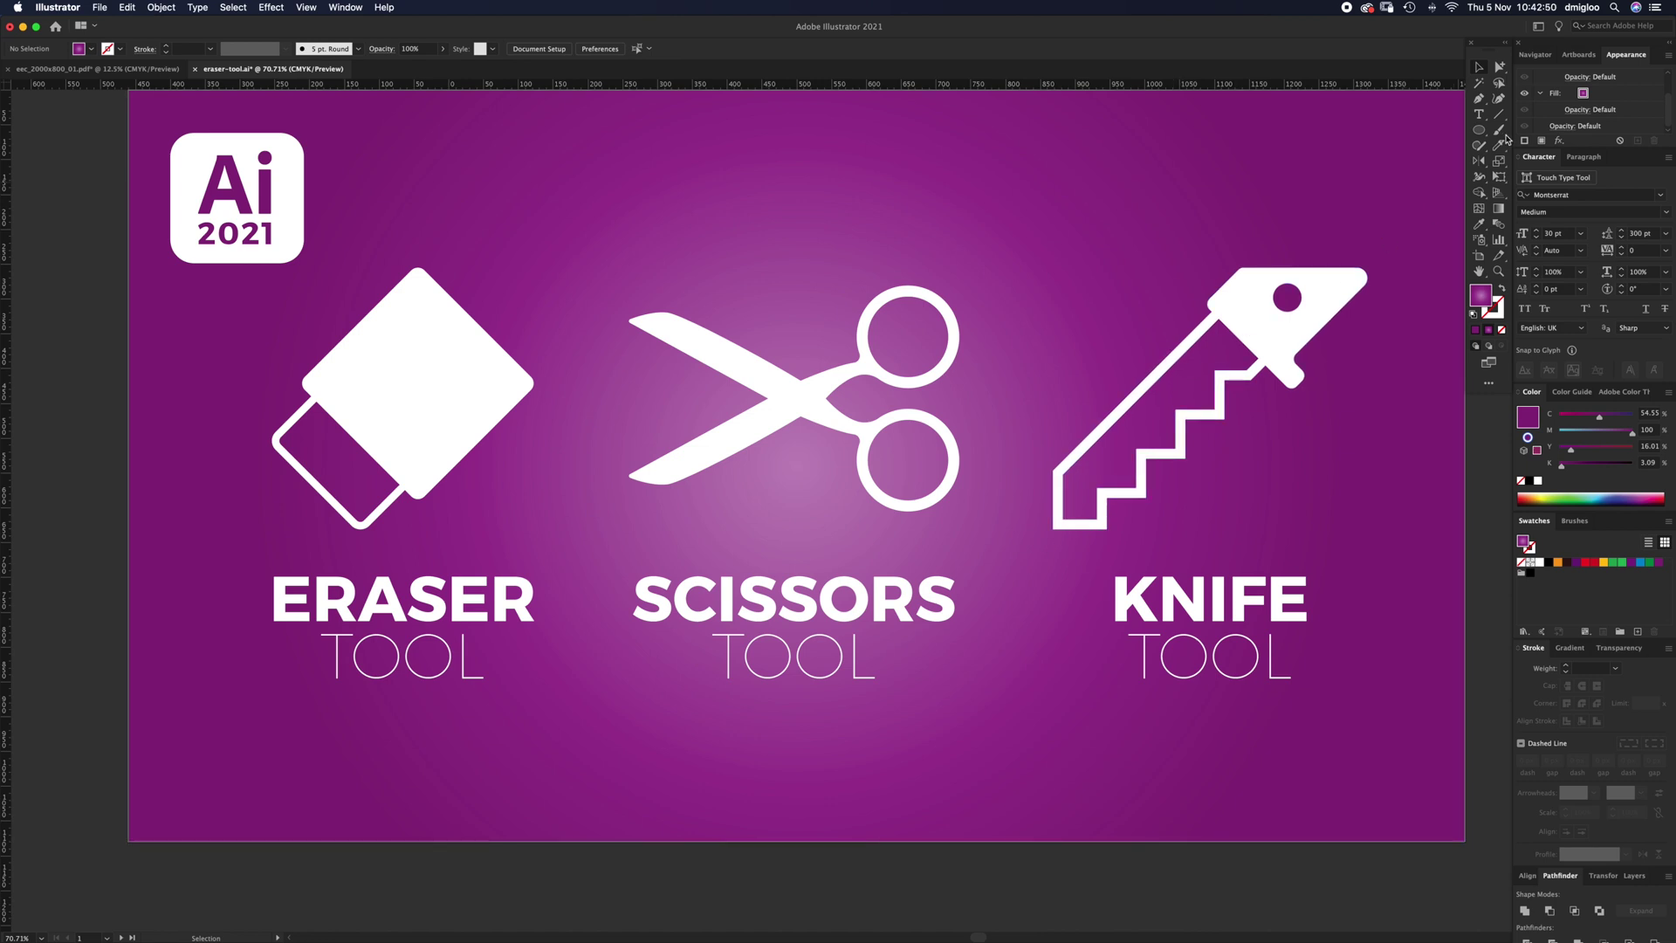
Review the tools grouped with the Eraser, trying the Eraser and the Knife before returning to the Selection tool
drag(1500, 146, 1524, 146)
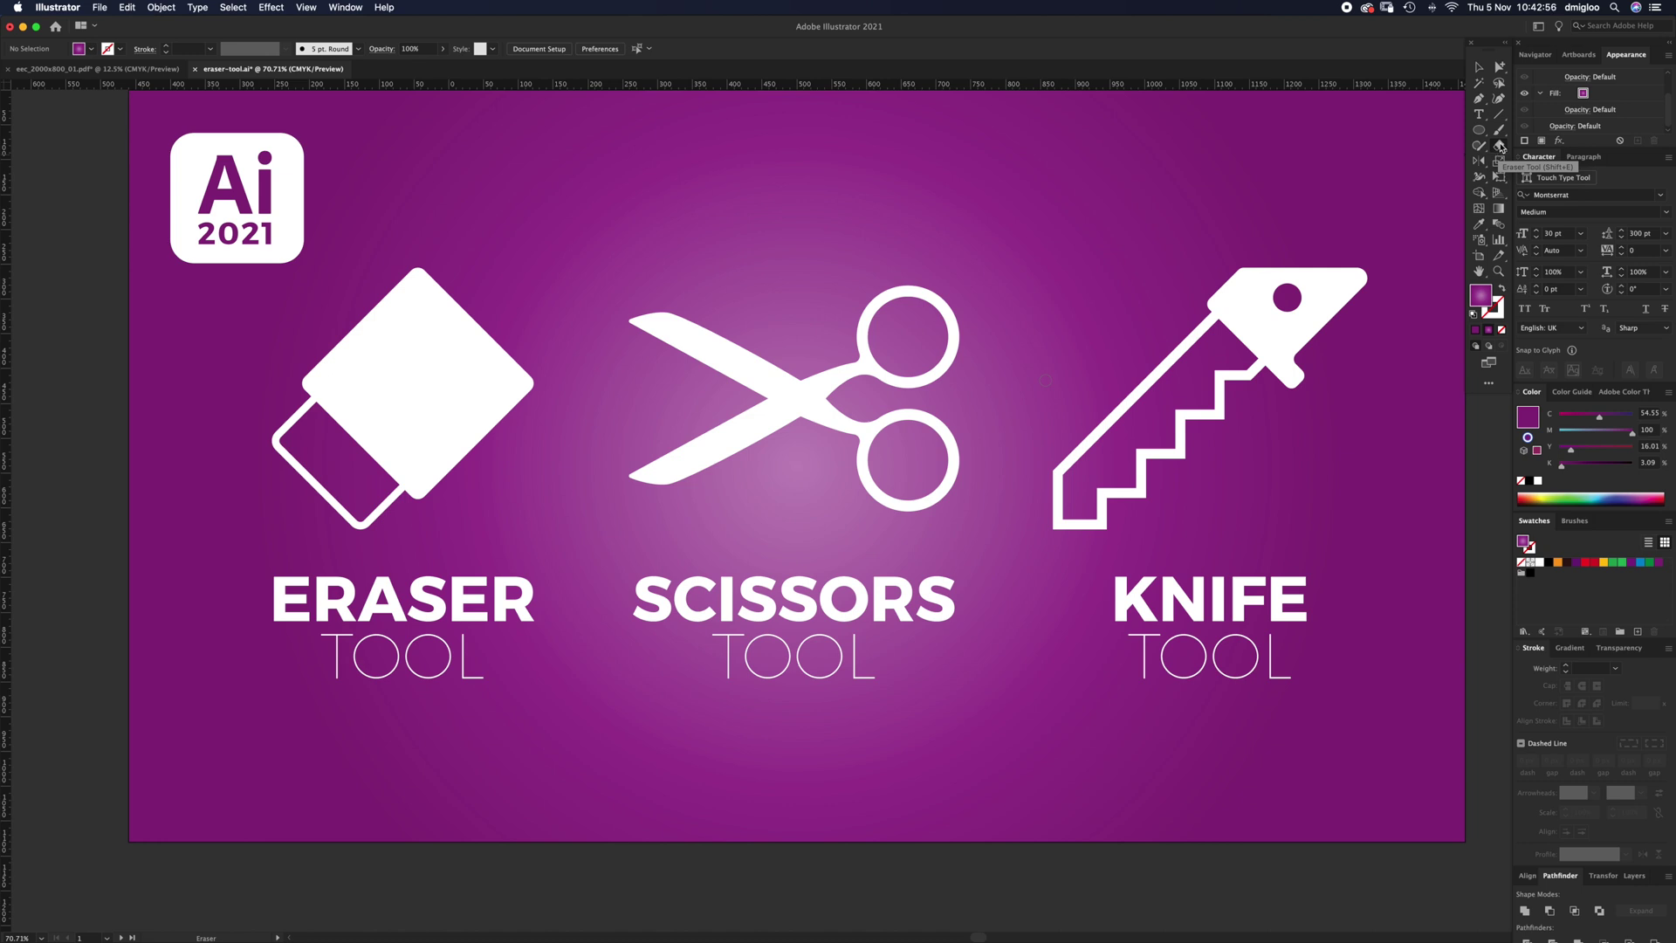
drag(1499, 148, 1499, 148)
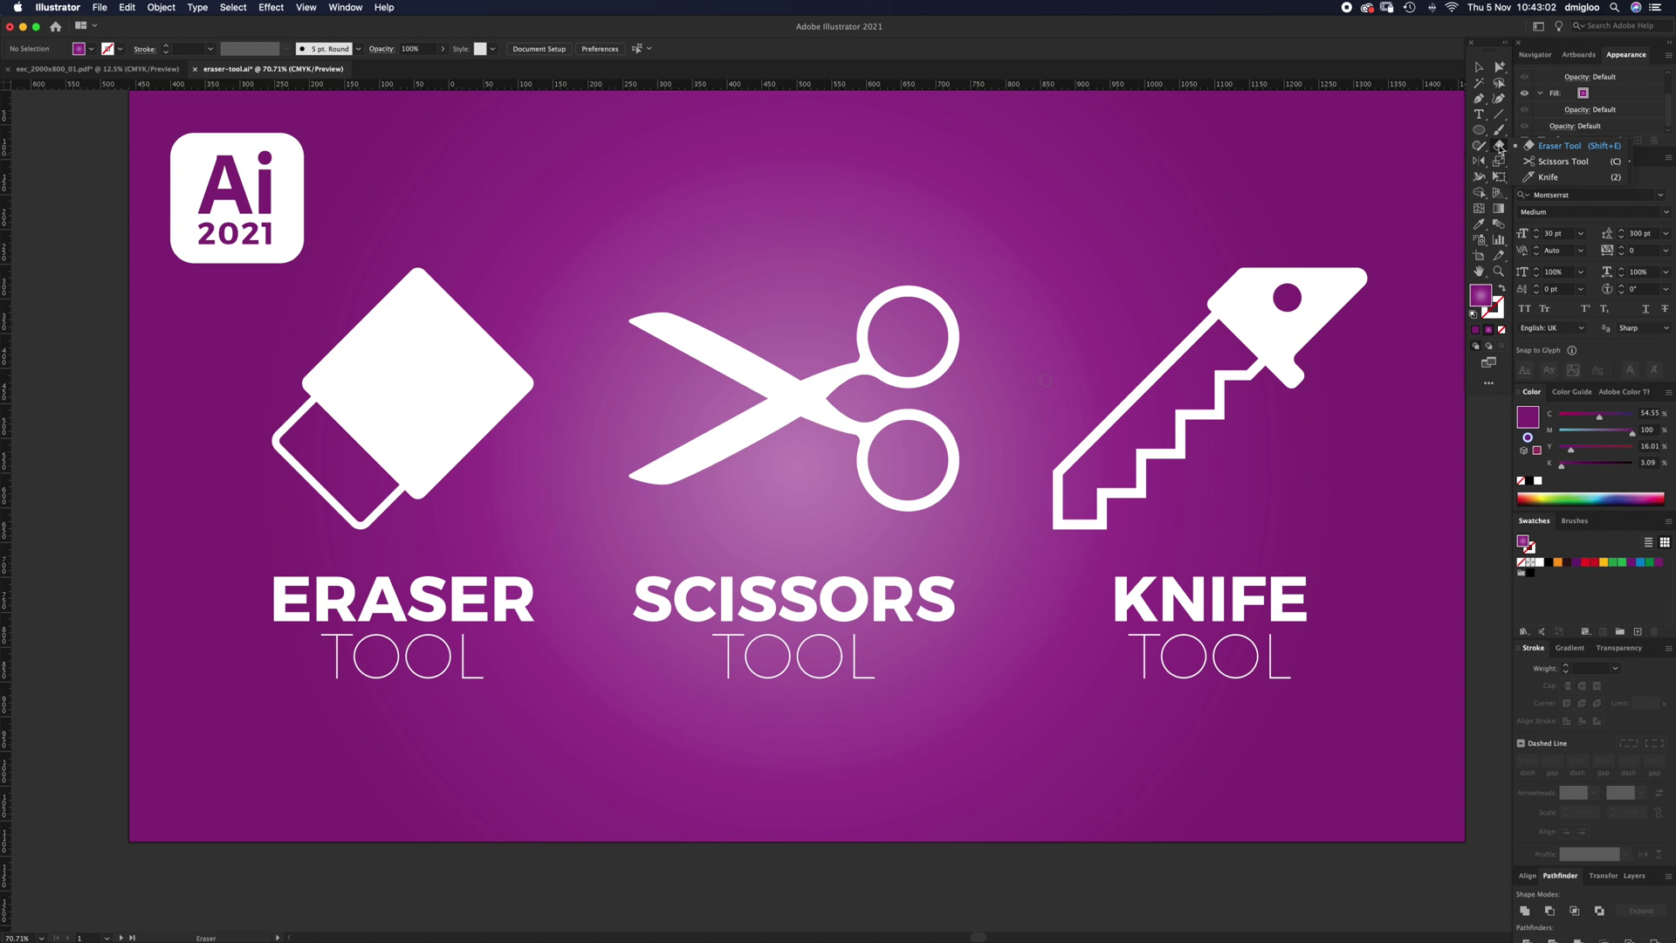
click(1589, 181)
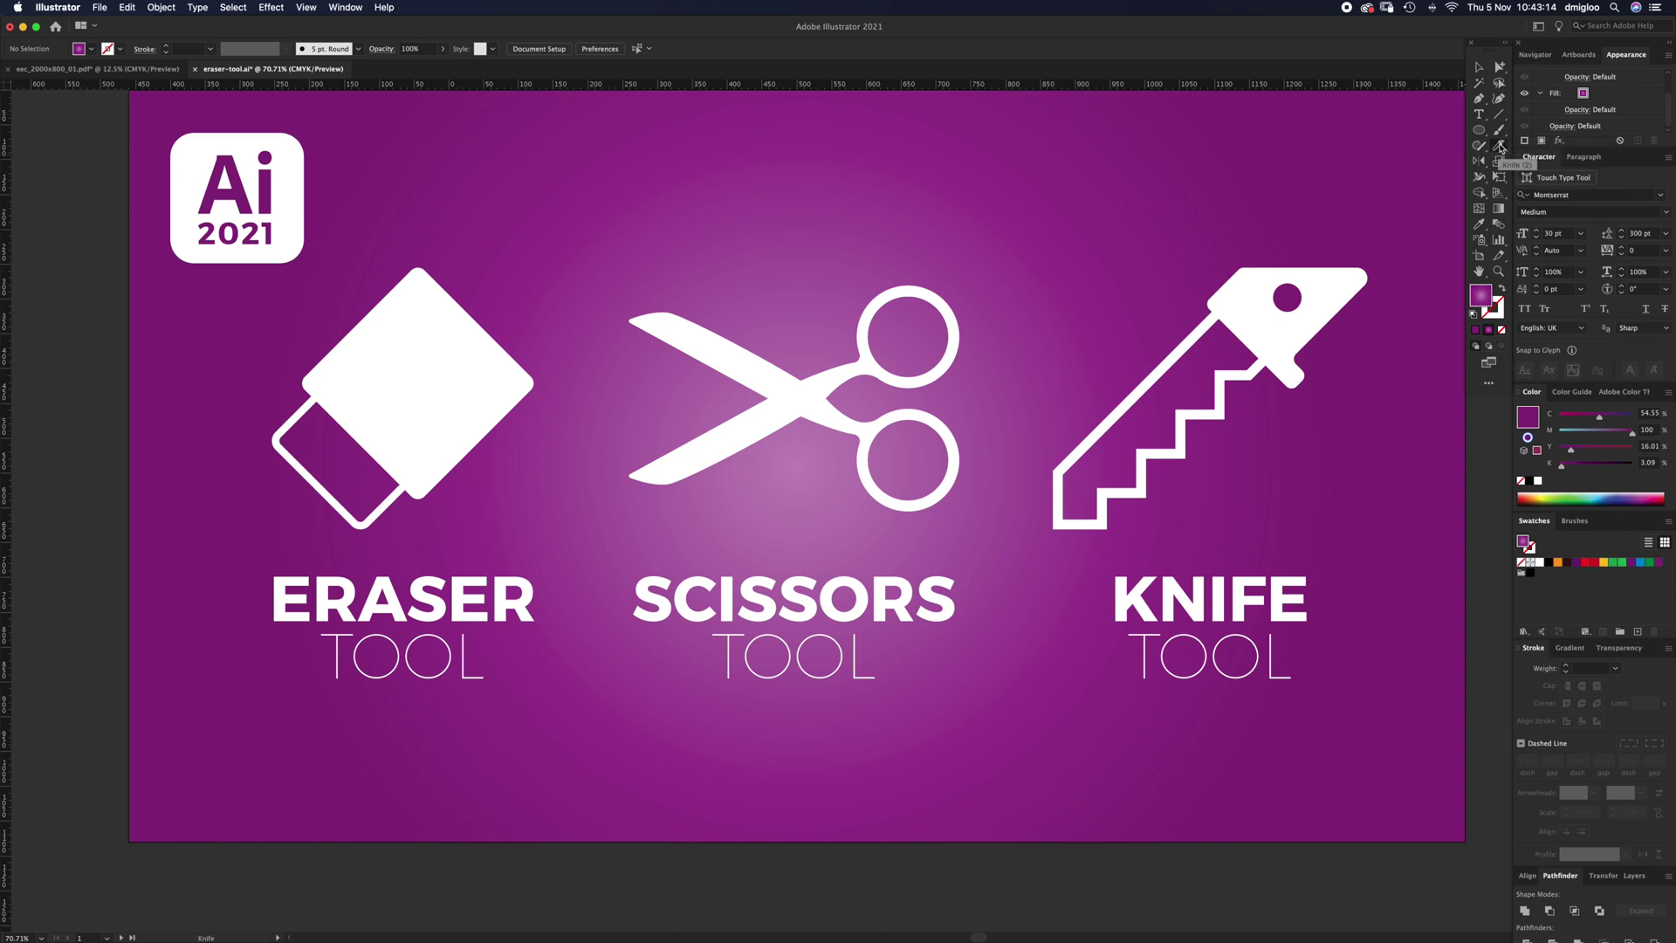
key(v)
Check the keyboard shortcuts assigned to the Eraser, Scissors and Knife tools, leaving the assignments as they are
click(126, 8)
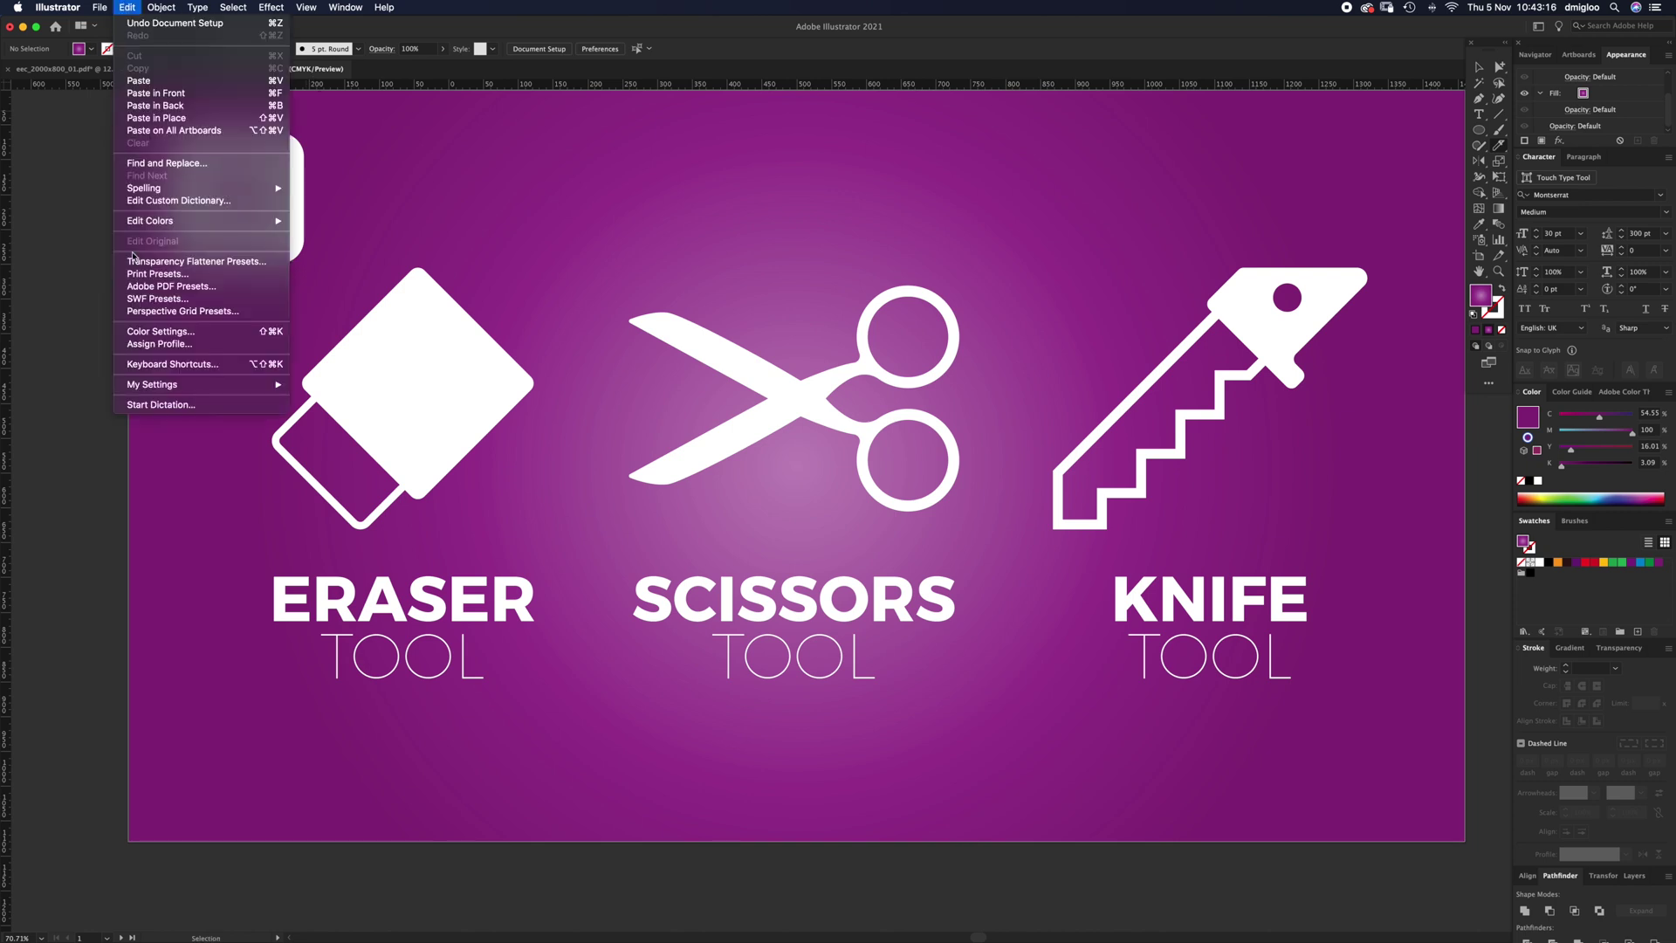
click(173, 363)
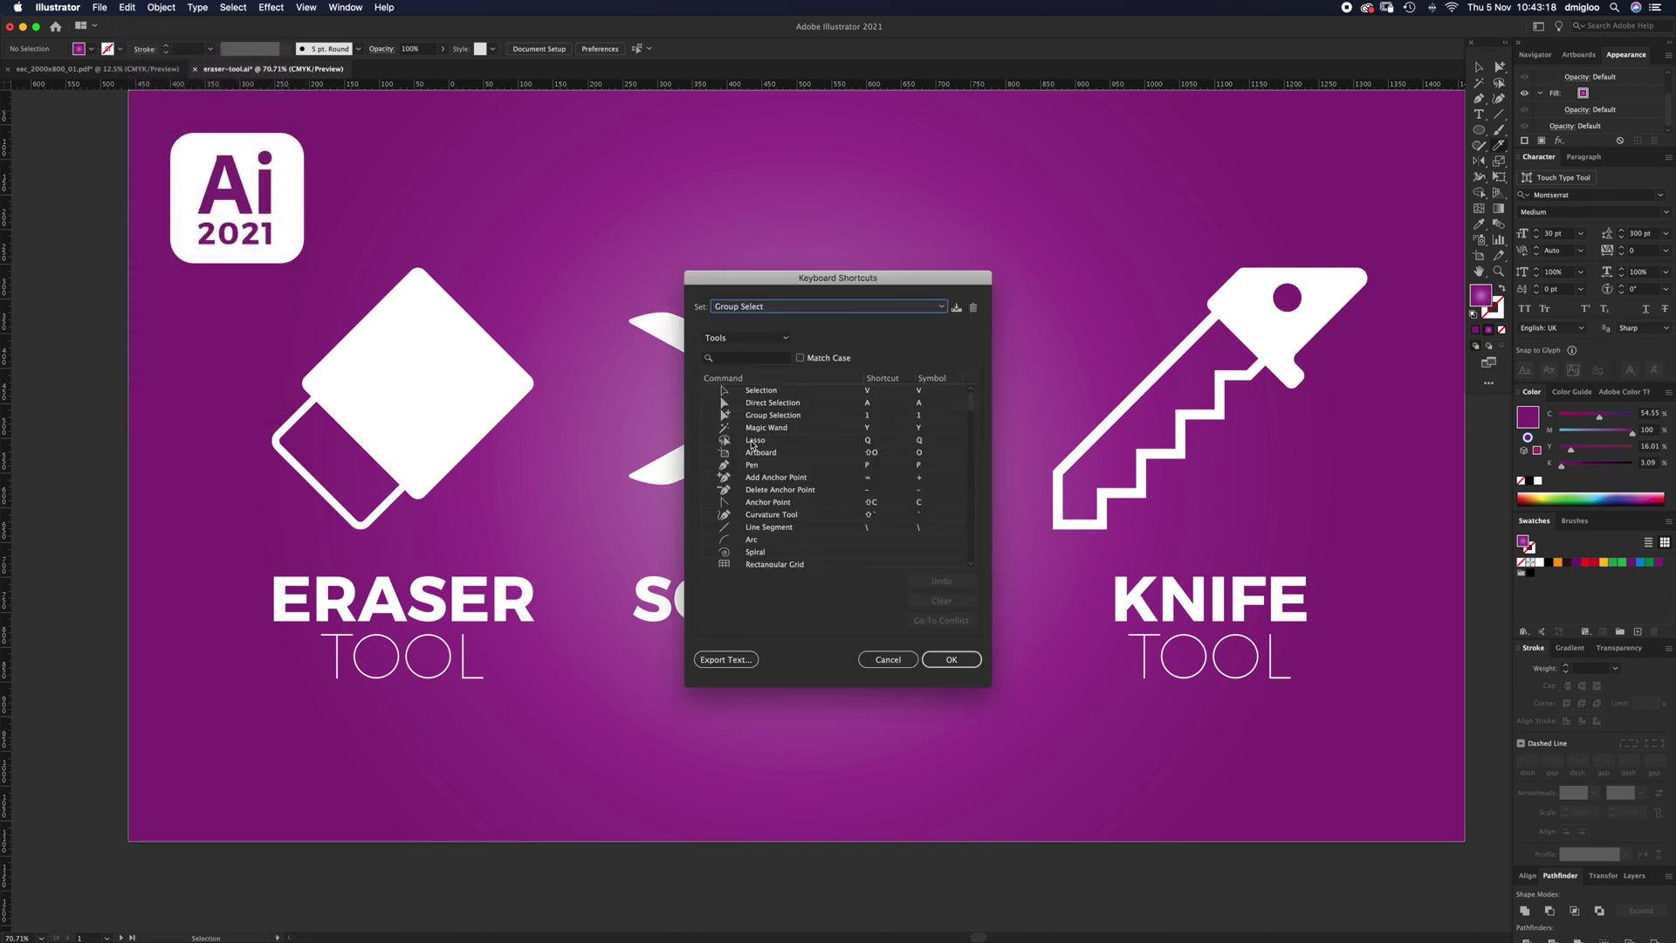
scroll(753, 444, down, 10)
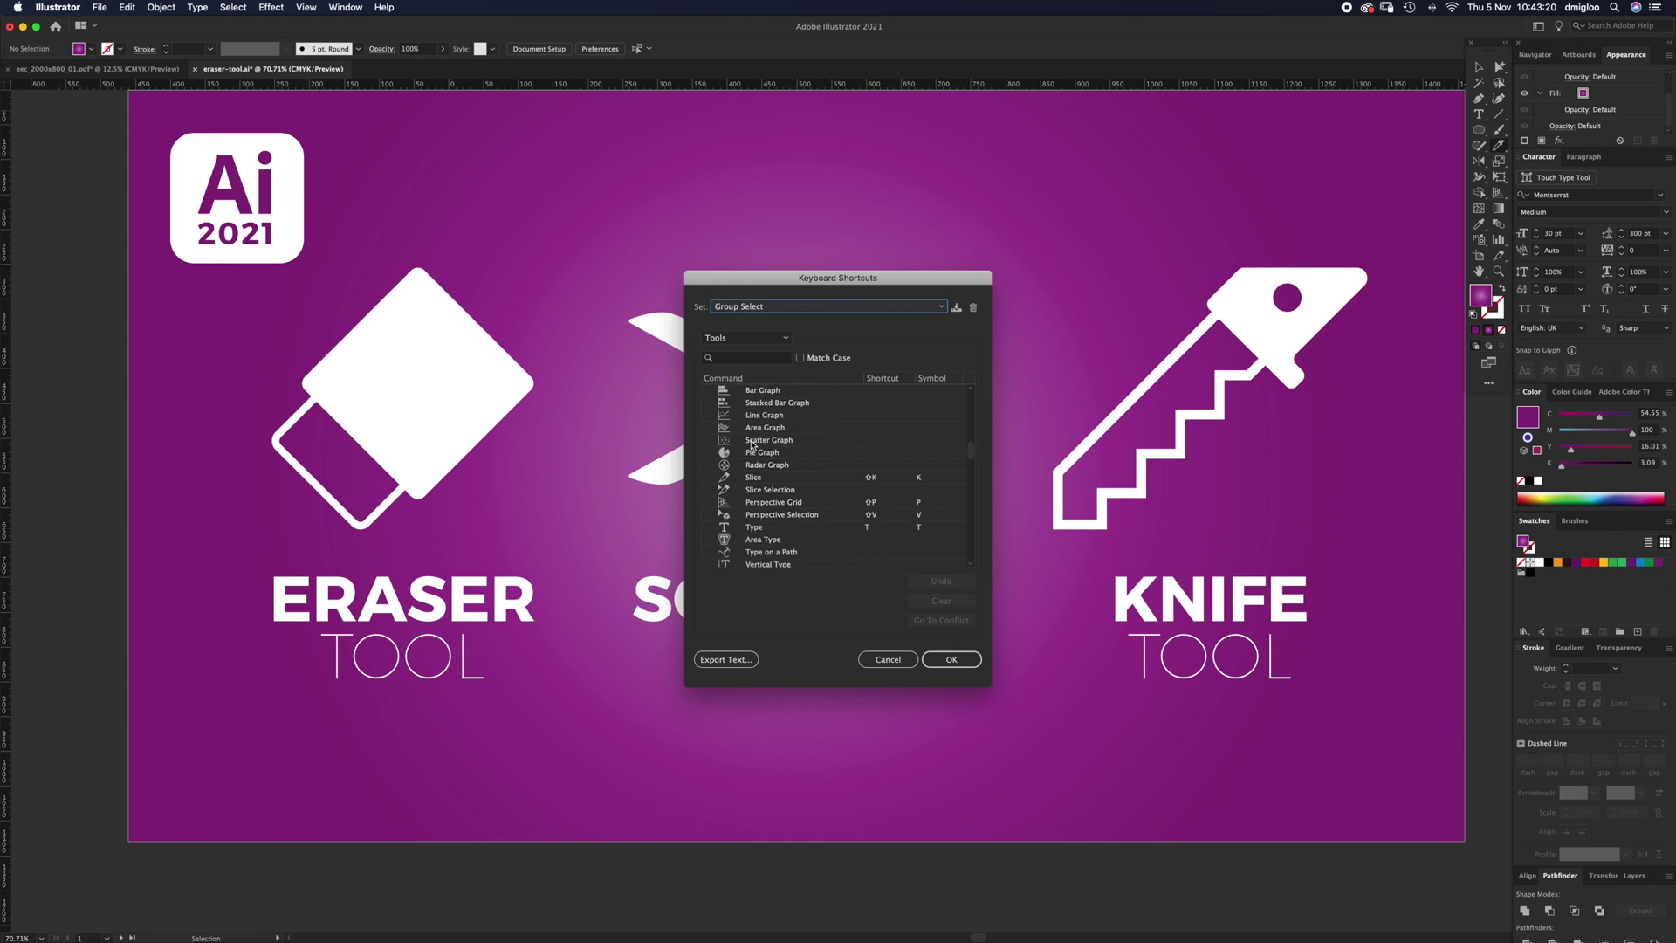
scroll(752, 444, down, 10)
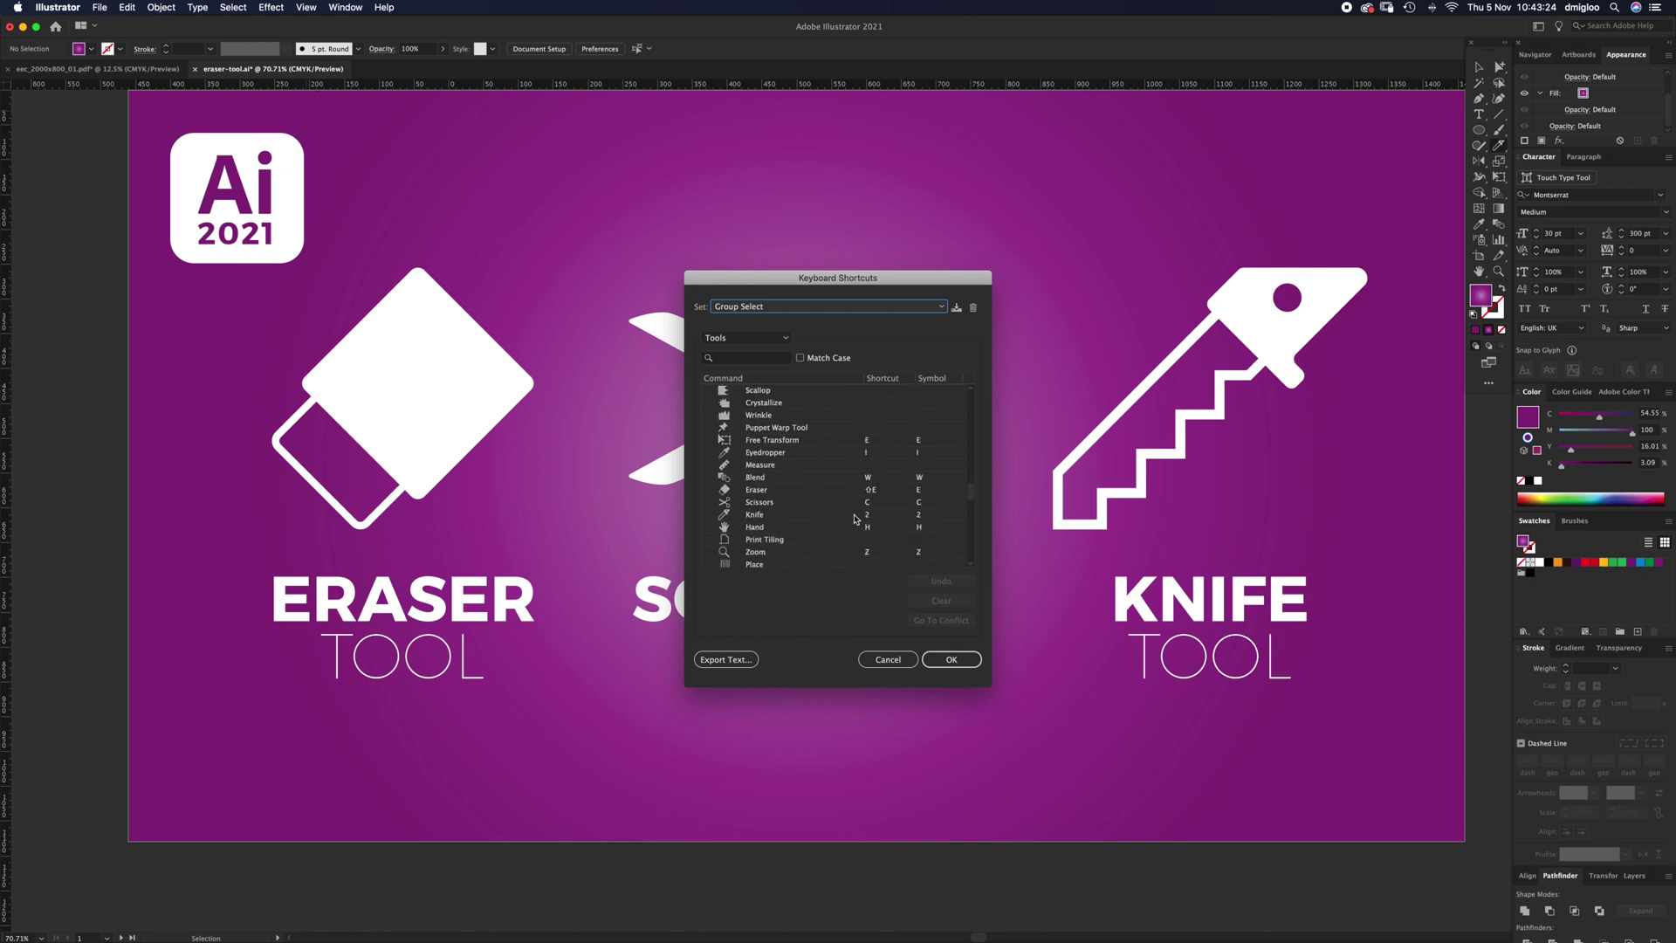
click(871, 515)
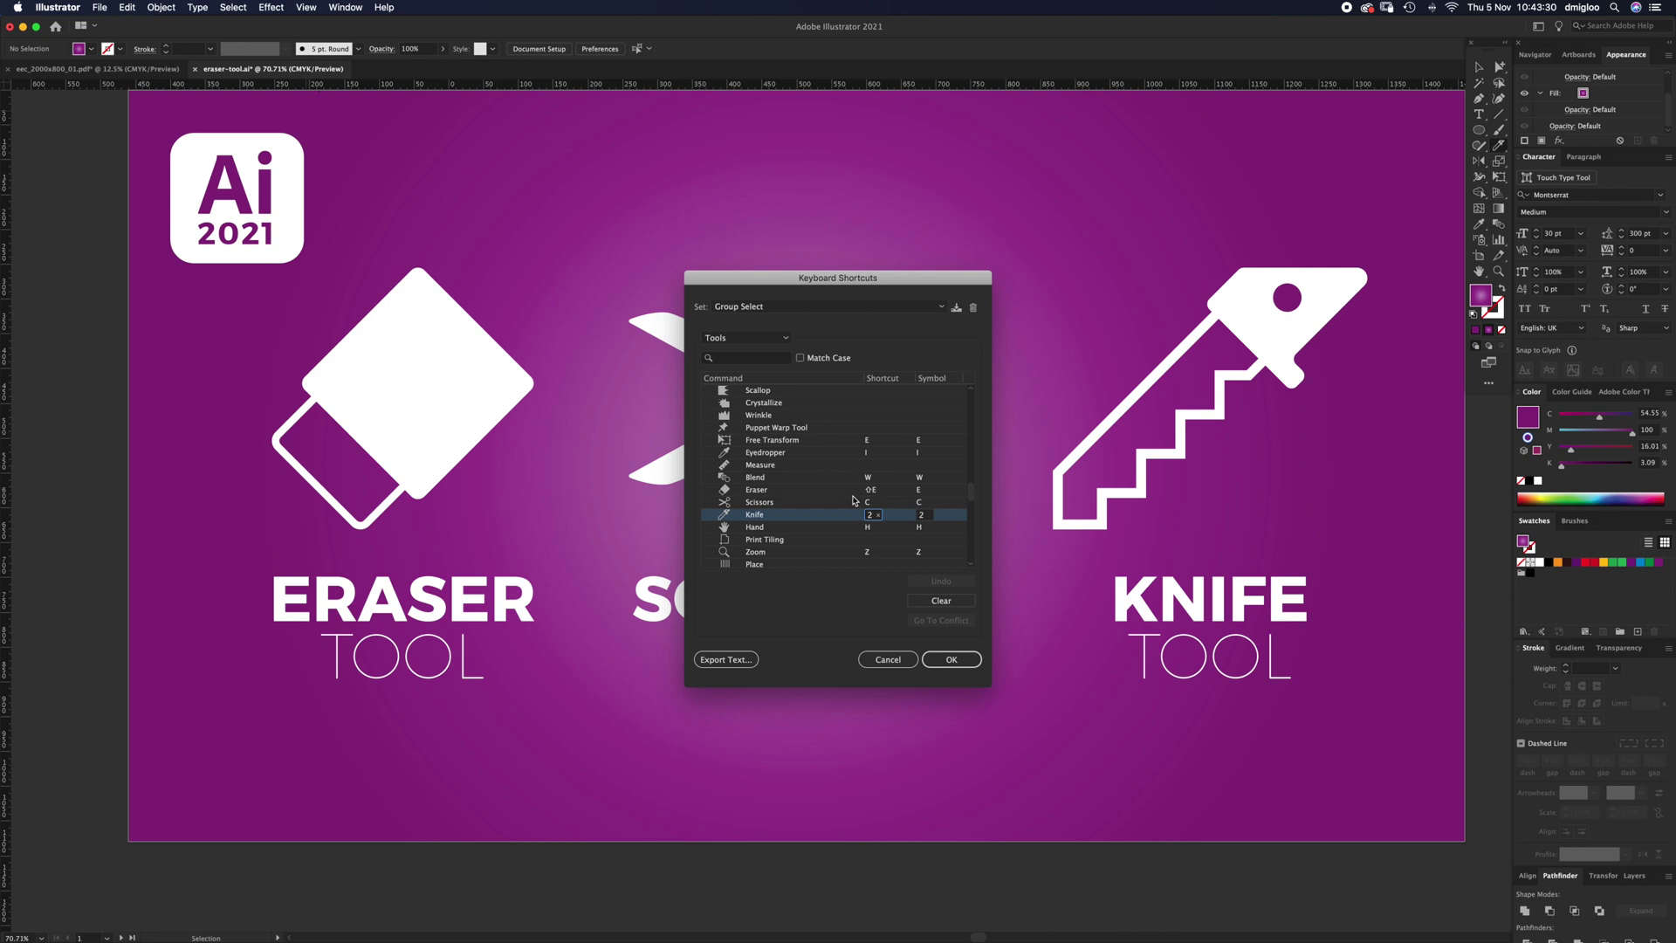
scroll(853, 500, up, 5)
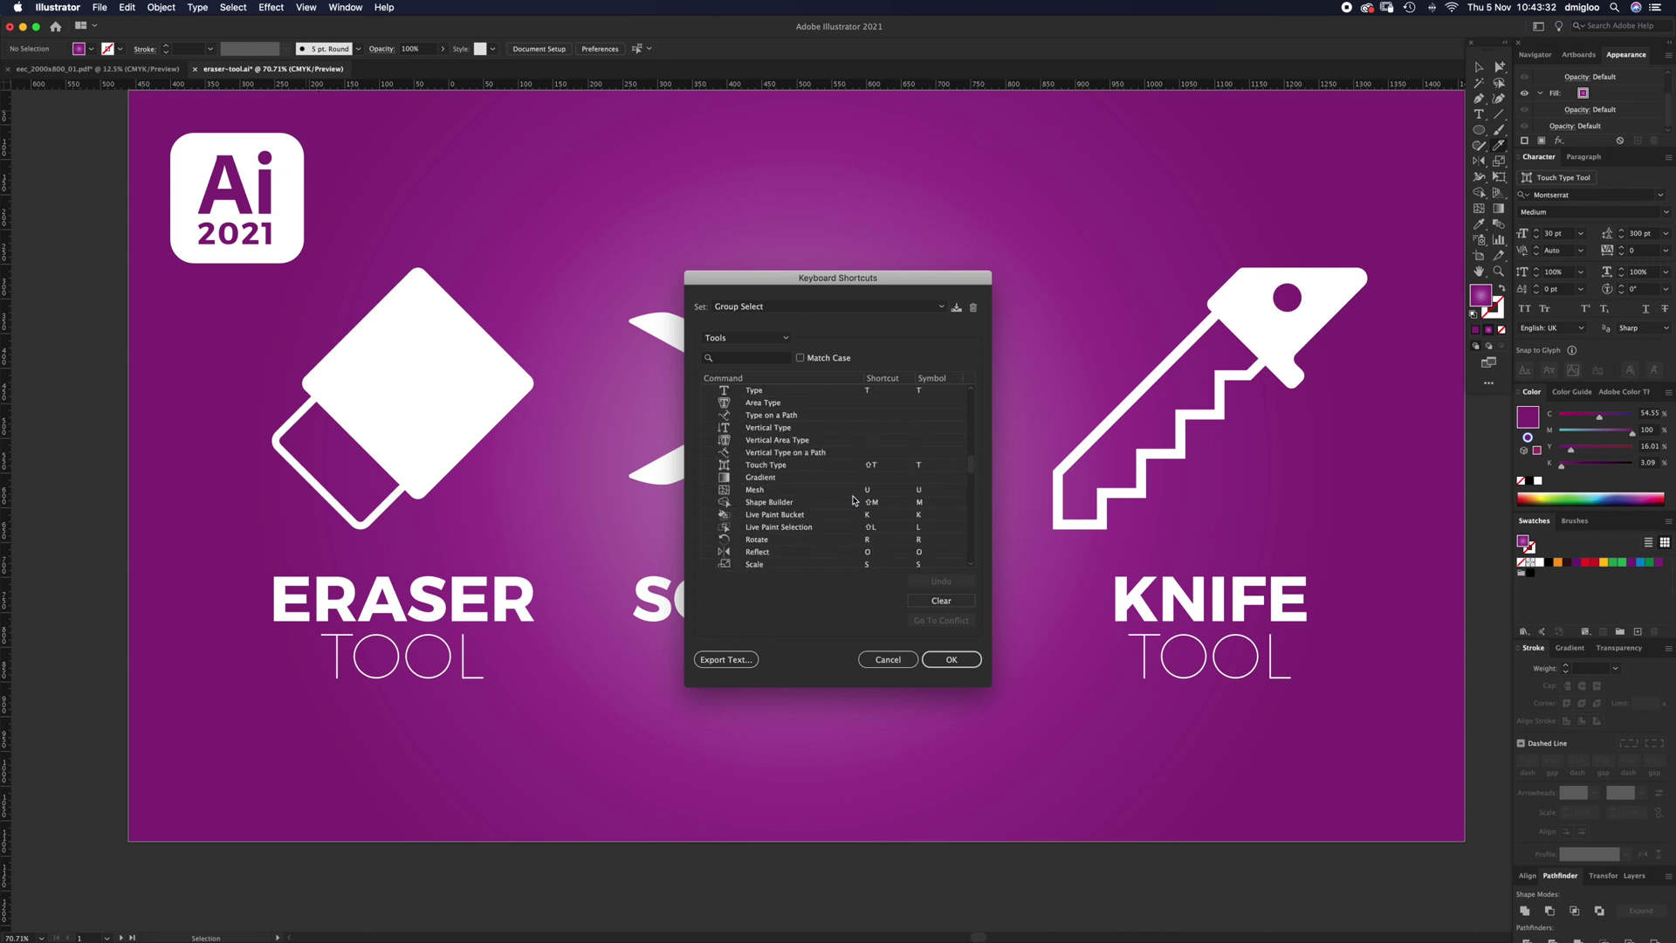
scroll(854, 500, up, 10)
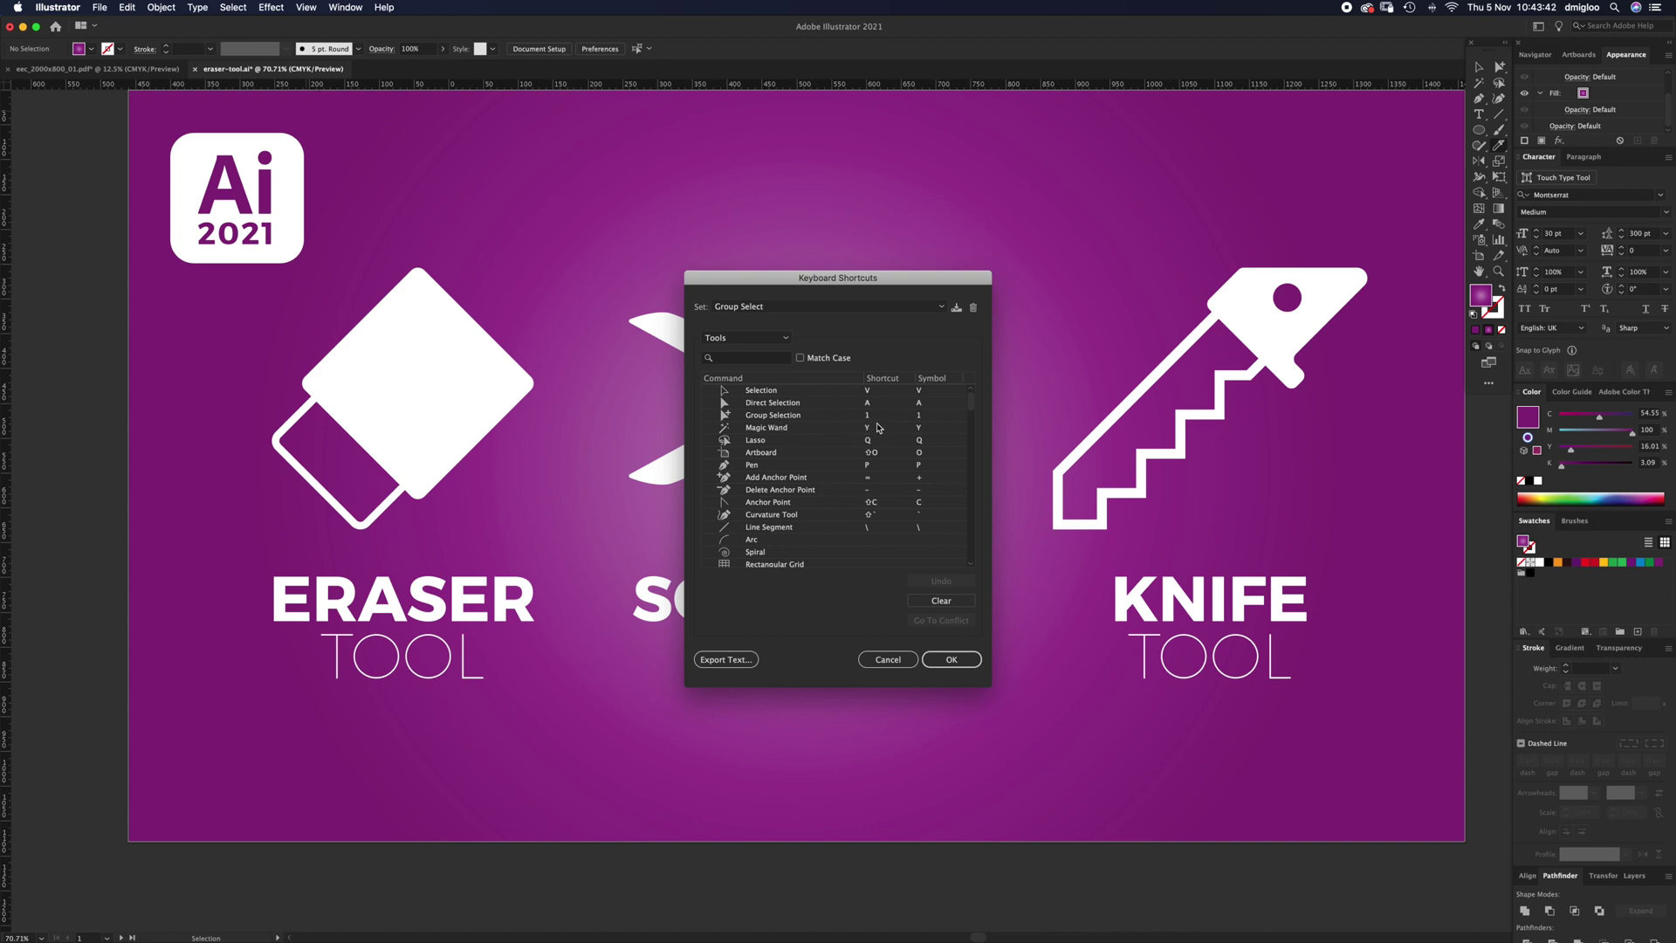
scroll(881, 428, down, 15)
click(886, 658)
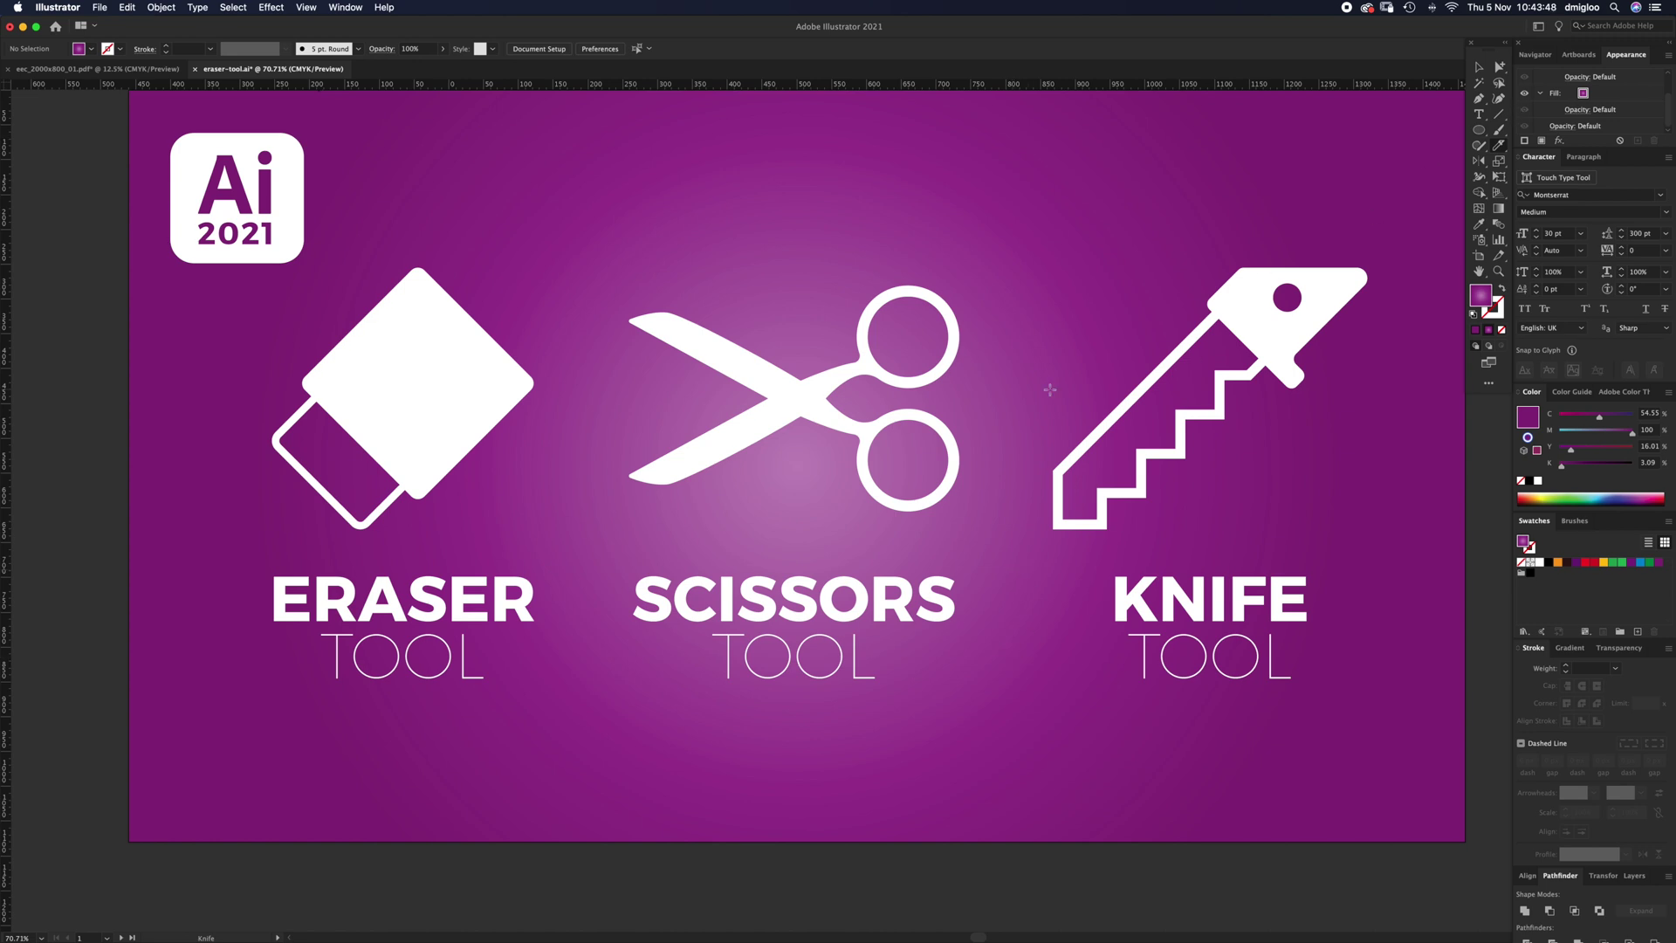
On the white lettering artboard, try larger and smaller brush sizes for the Eraser tool
scroll(1049, 389, down, 15)
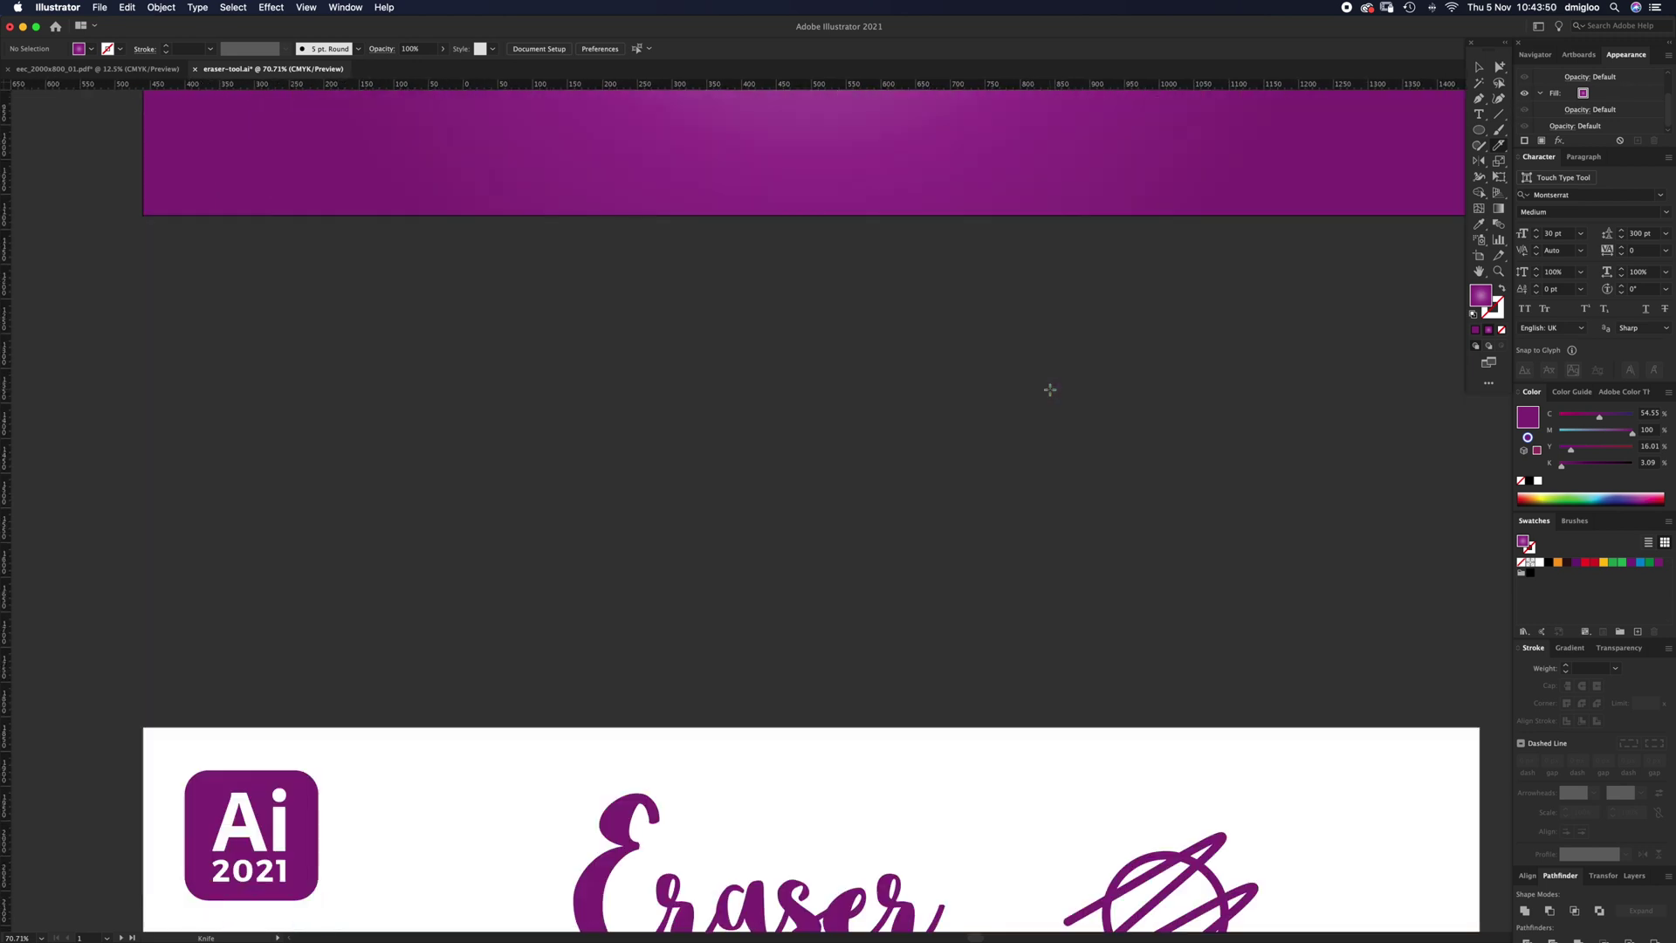
scroll(1049, 390, down, 9)
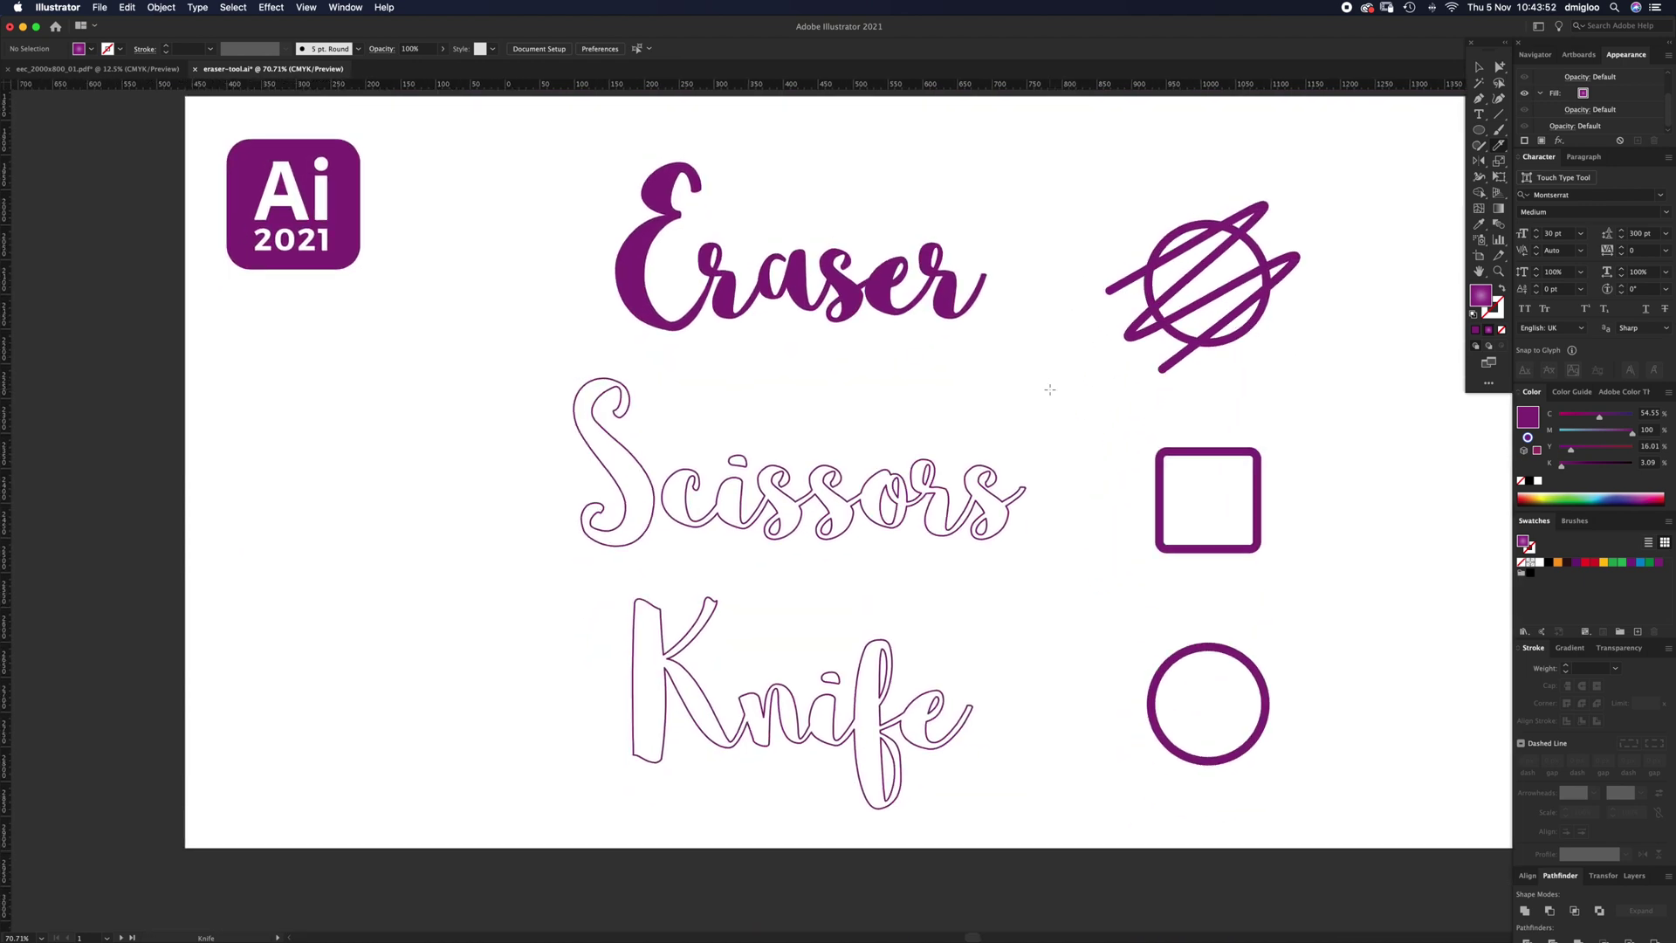
scroll(1049, 389, right, 2)
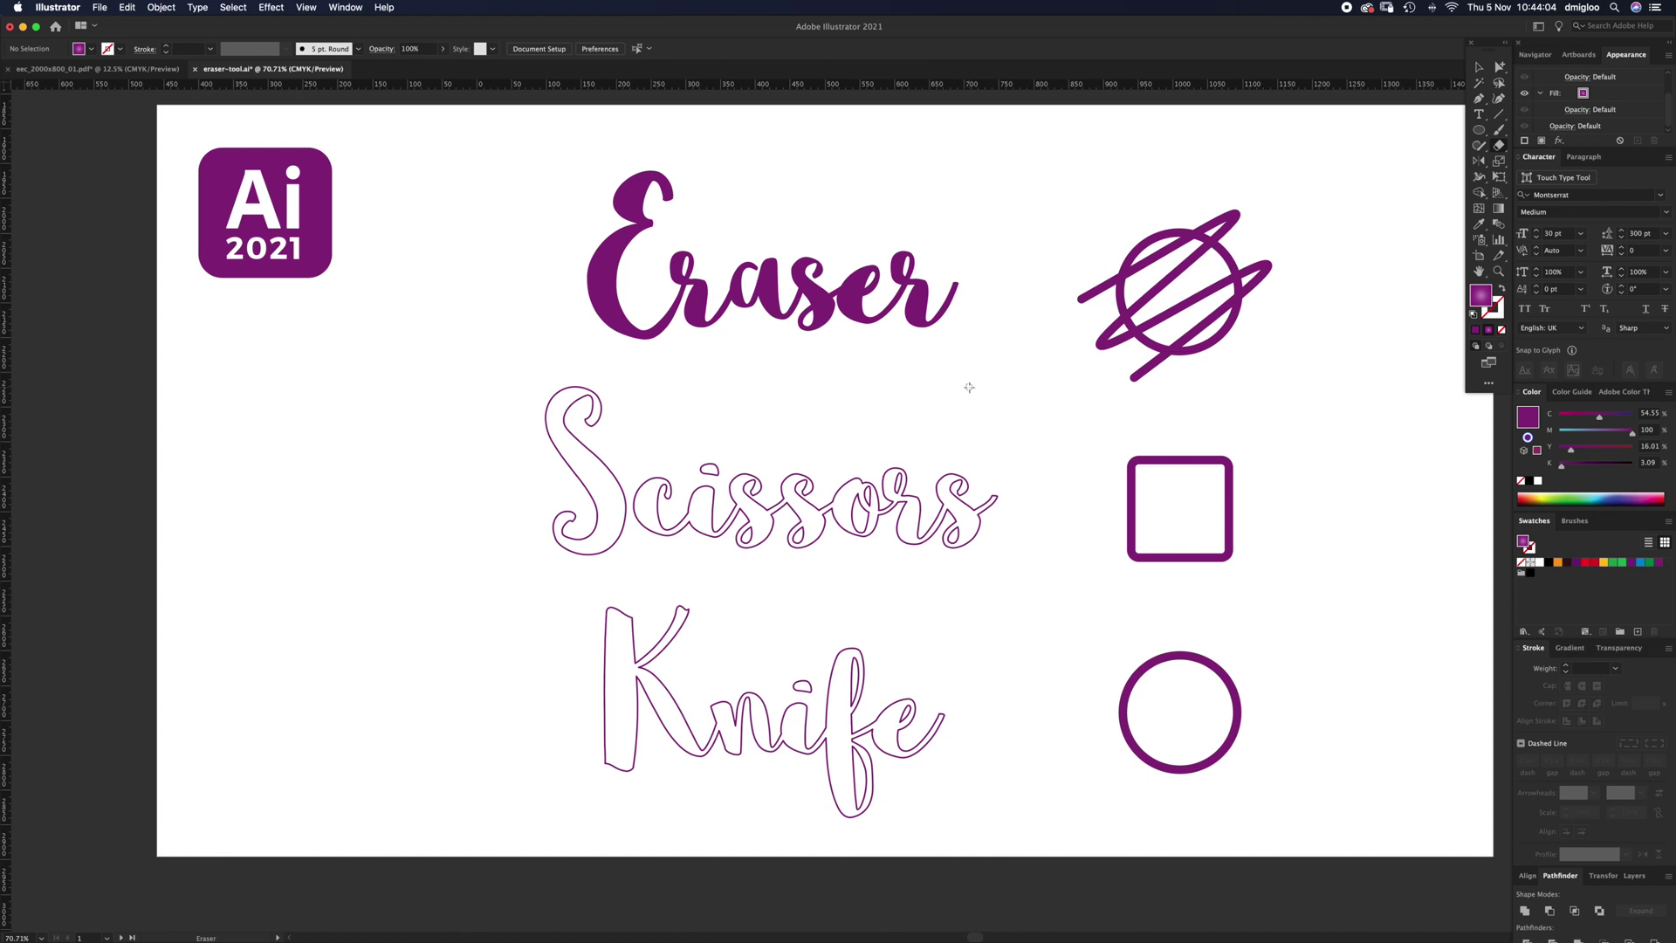
key(bracketright)
key(bracketright)
key(bracketright)
key(bracketright)
key(bracketright)
key(bracketright)
key(bracketright)
key(bracketright)
key(bracketright)
key(bracketright)
key(bracketleft)
key(bracketleft)
key(bracketleft)
key(bracketleft)
key(bracketleft)
key(bracketleft)
key(bracketleft)
key(bracketleft)
key(bracketleft)
key(bracketleft)
Select the filled Eraser lettering on the second artboard to examine its outlined paths up close
key(z)
click(735, 322)
click(884, 484)
key(v)
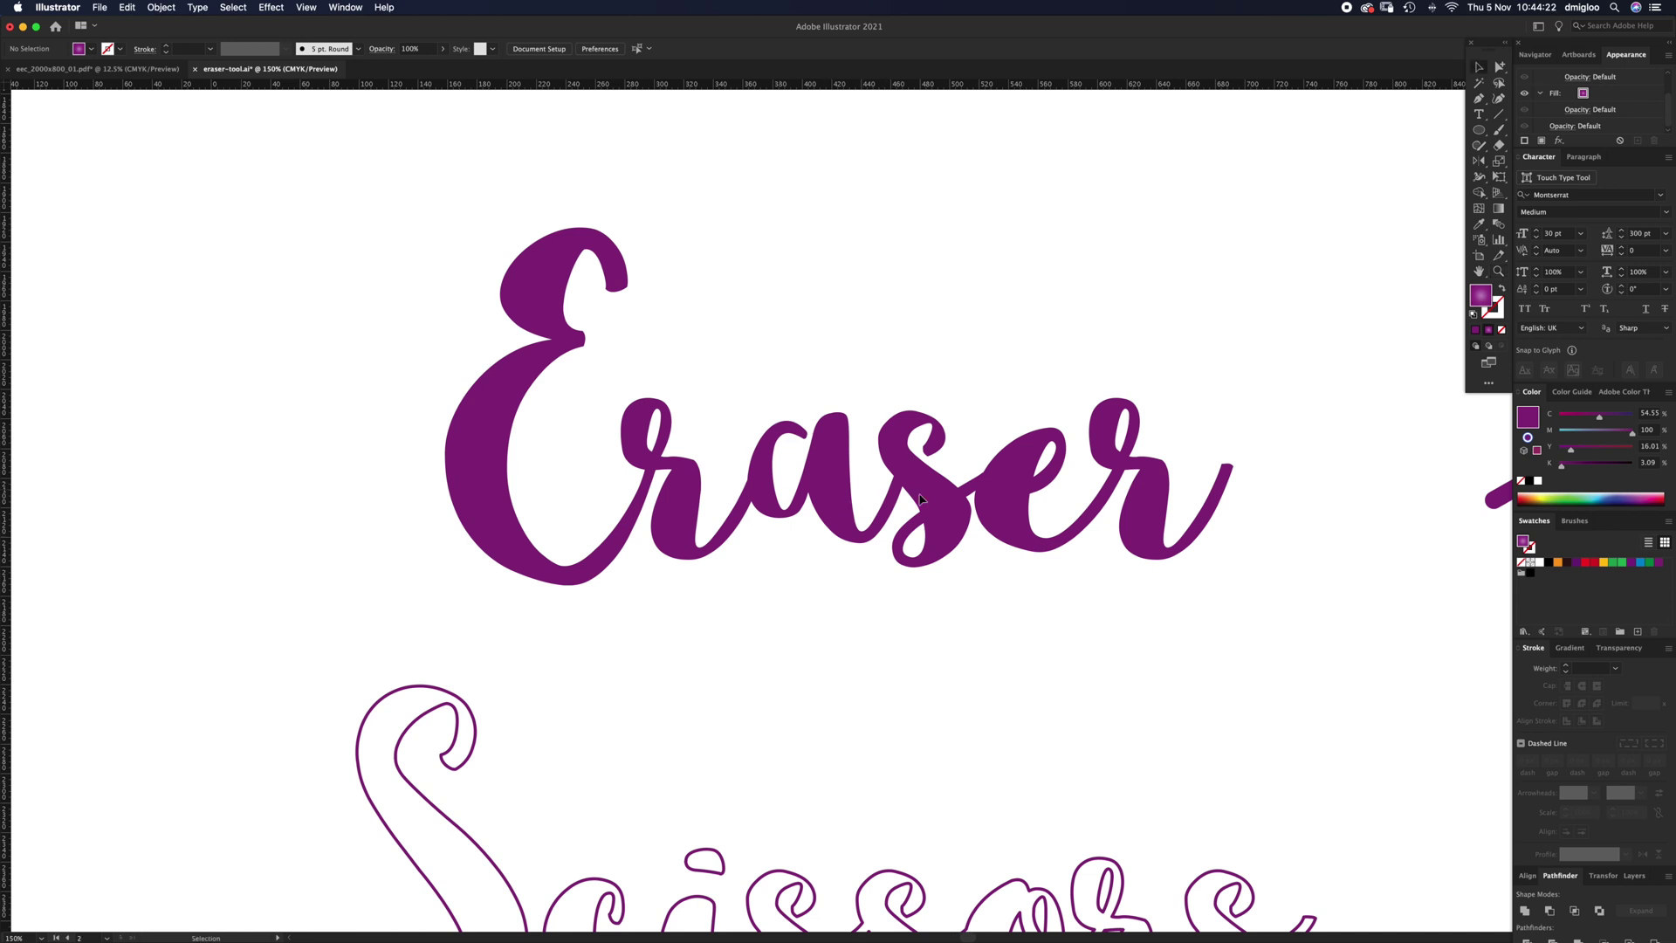
click(917, 499)
drag(378, 392, 1219, 505)
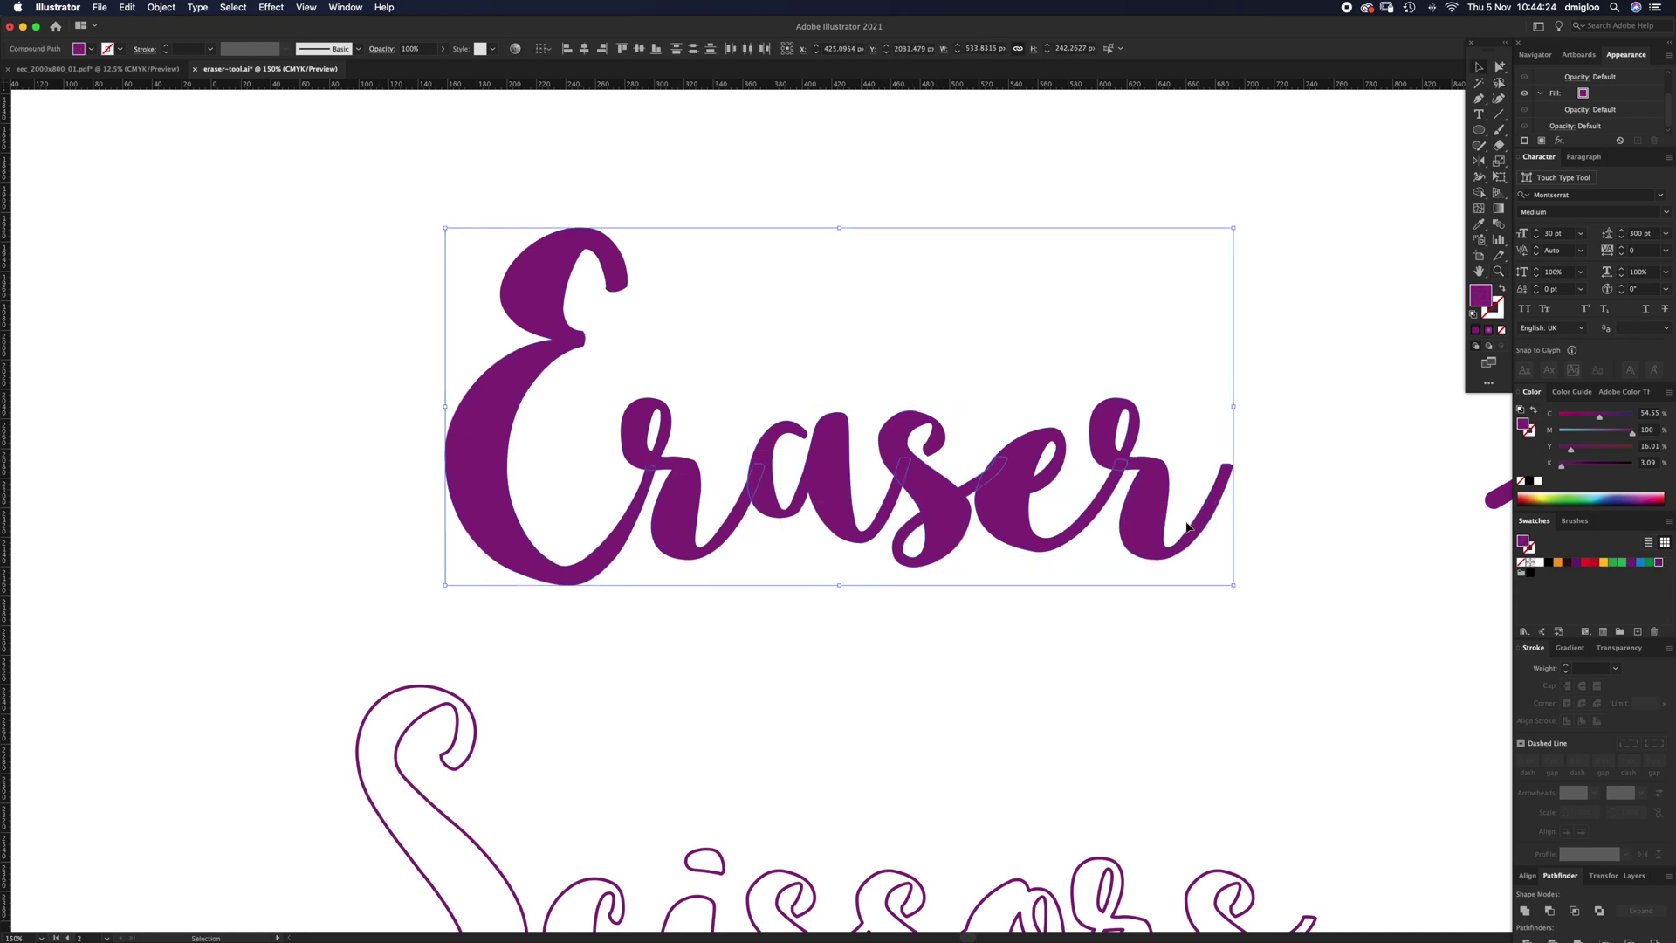
Duplicate the live Eraser, Scissors, Knife text block beside the artboard and convert the copy to outlines
key(super+minus)
key(super+minus)
key(super+minus)
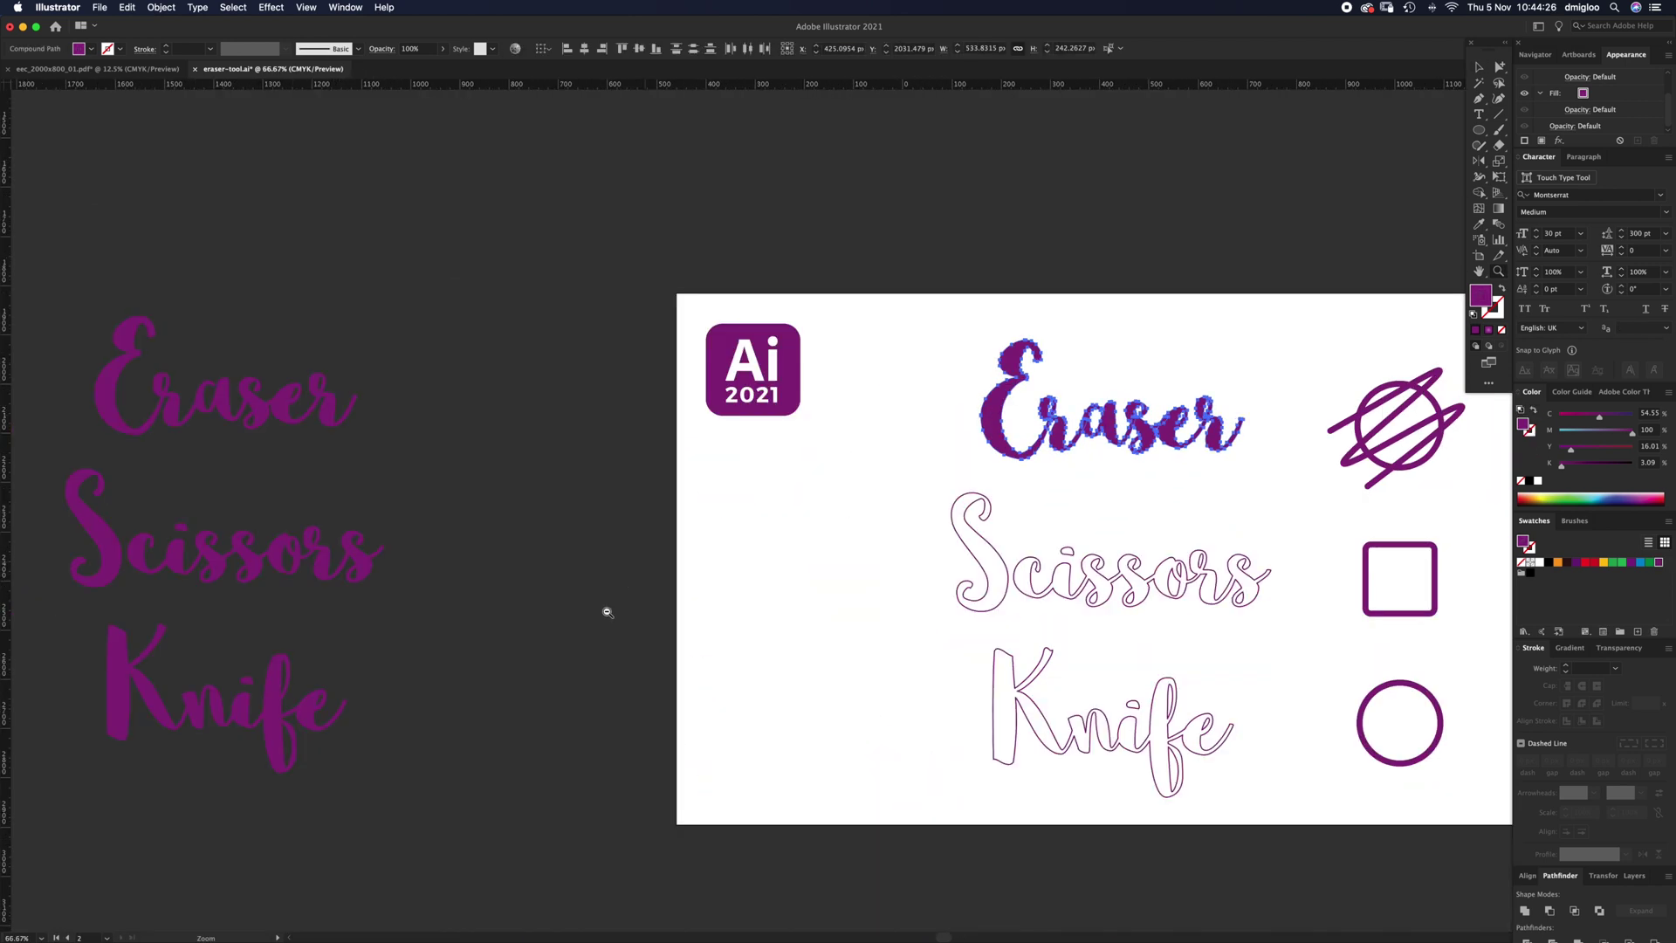
scroll(647, 564, left, 3)
drag(523, 384, 427, 437)
click(428, 436)
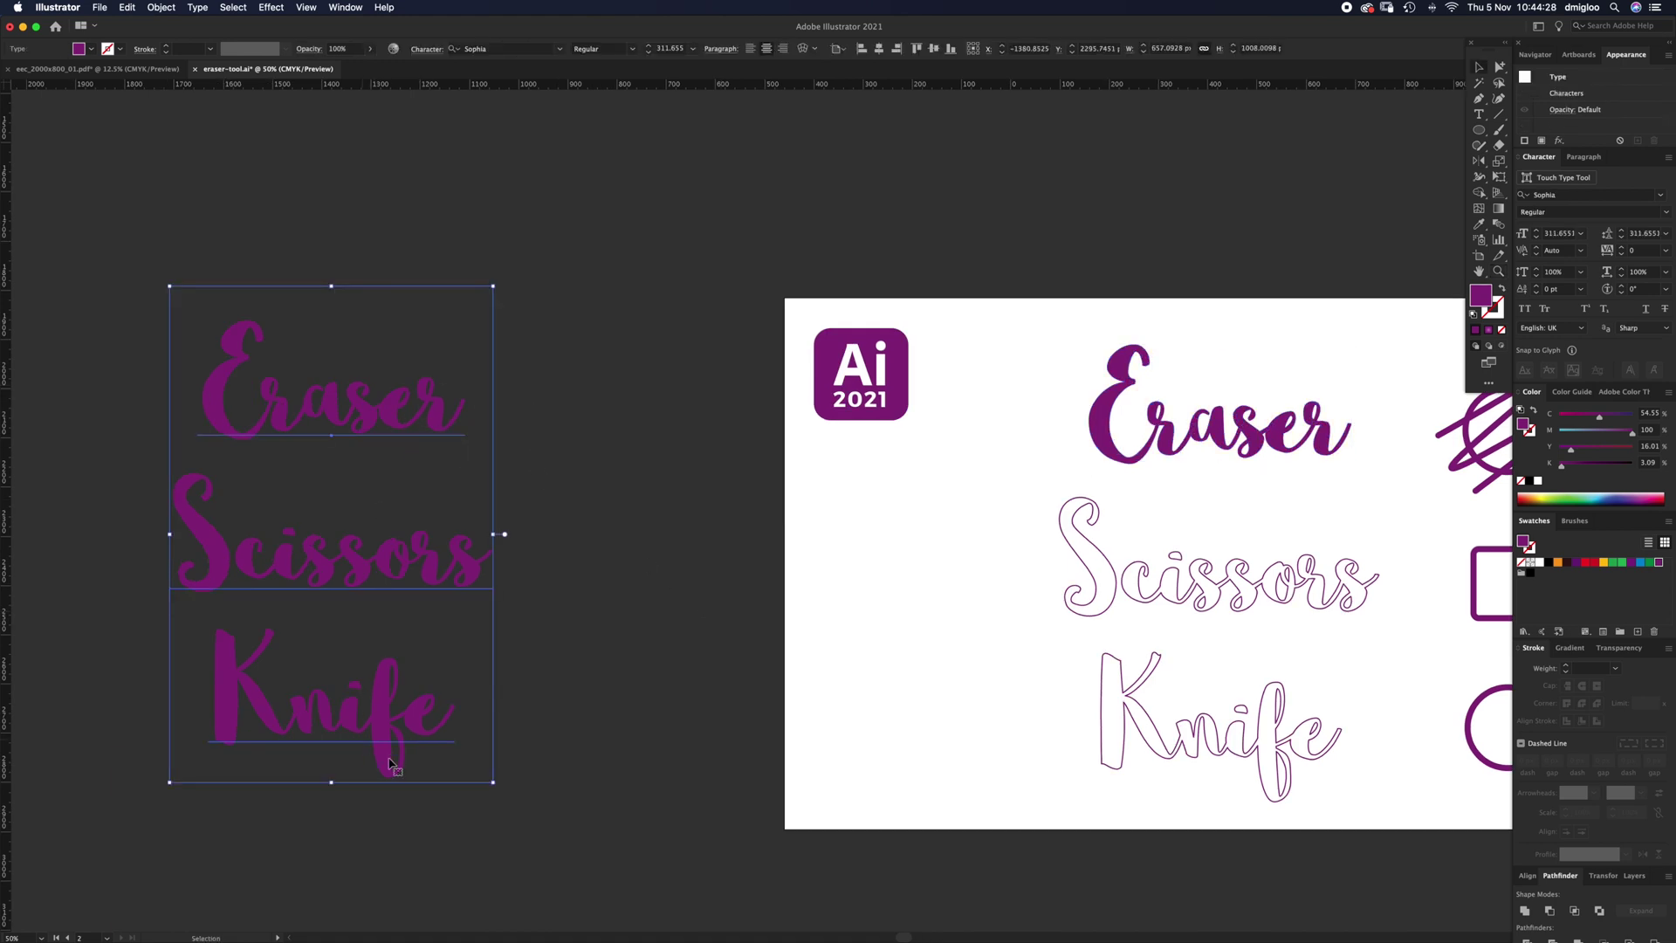
double_click(381, 722)
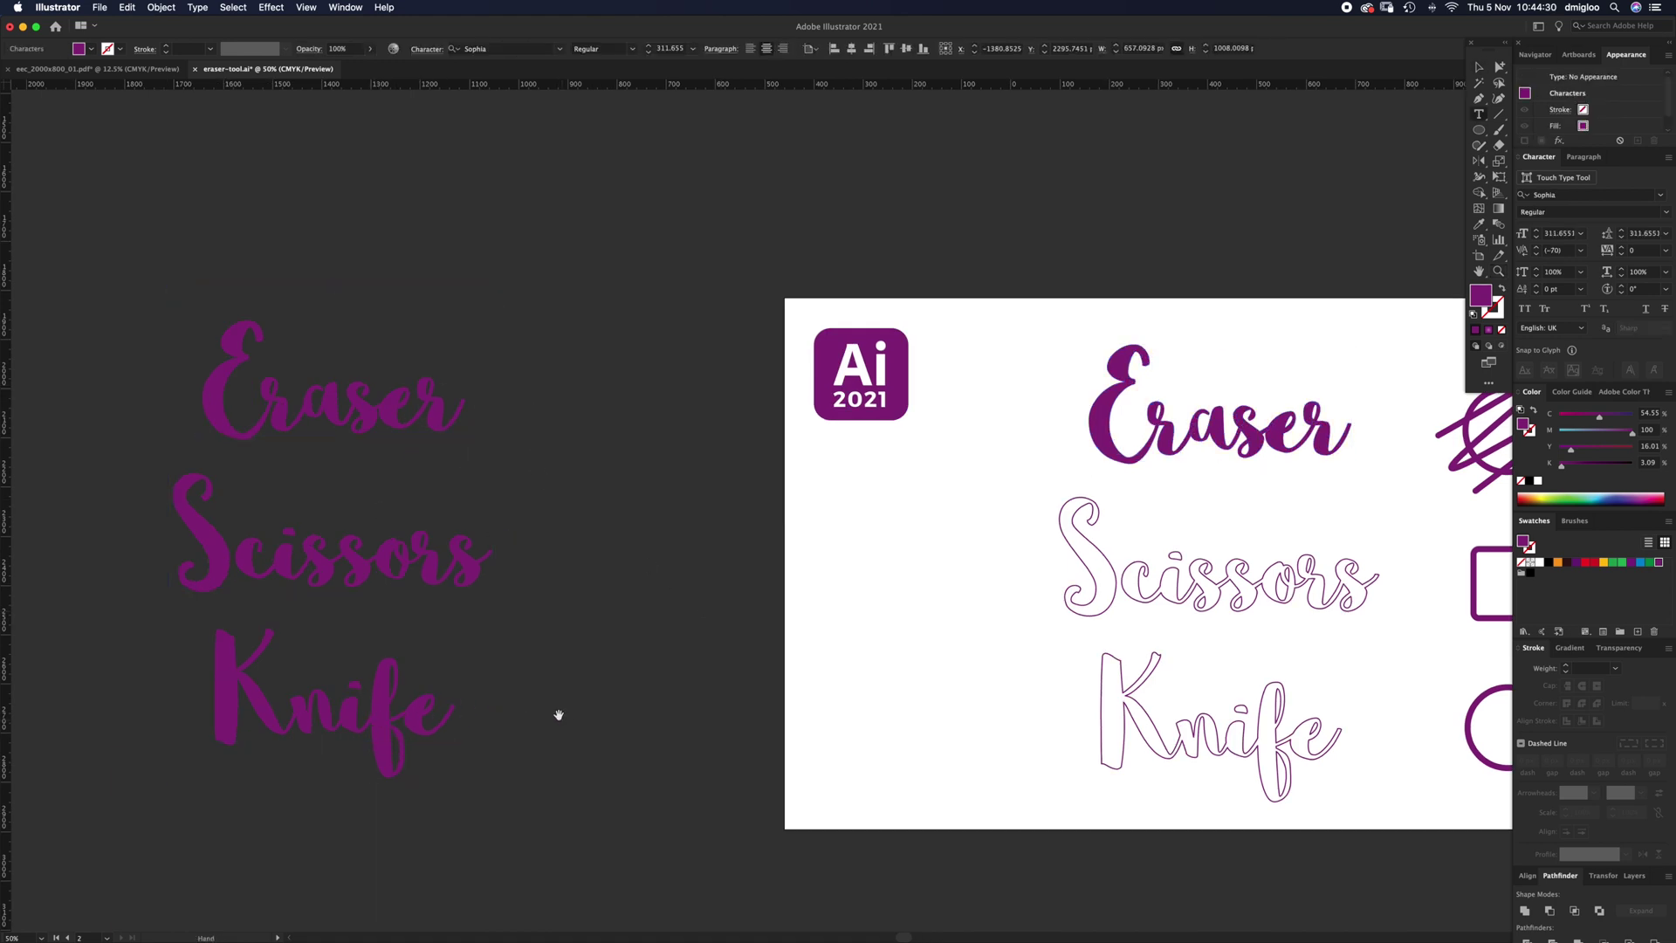
key(Escape)
click(442, 569)
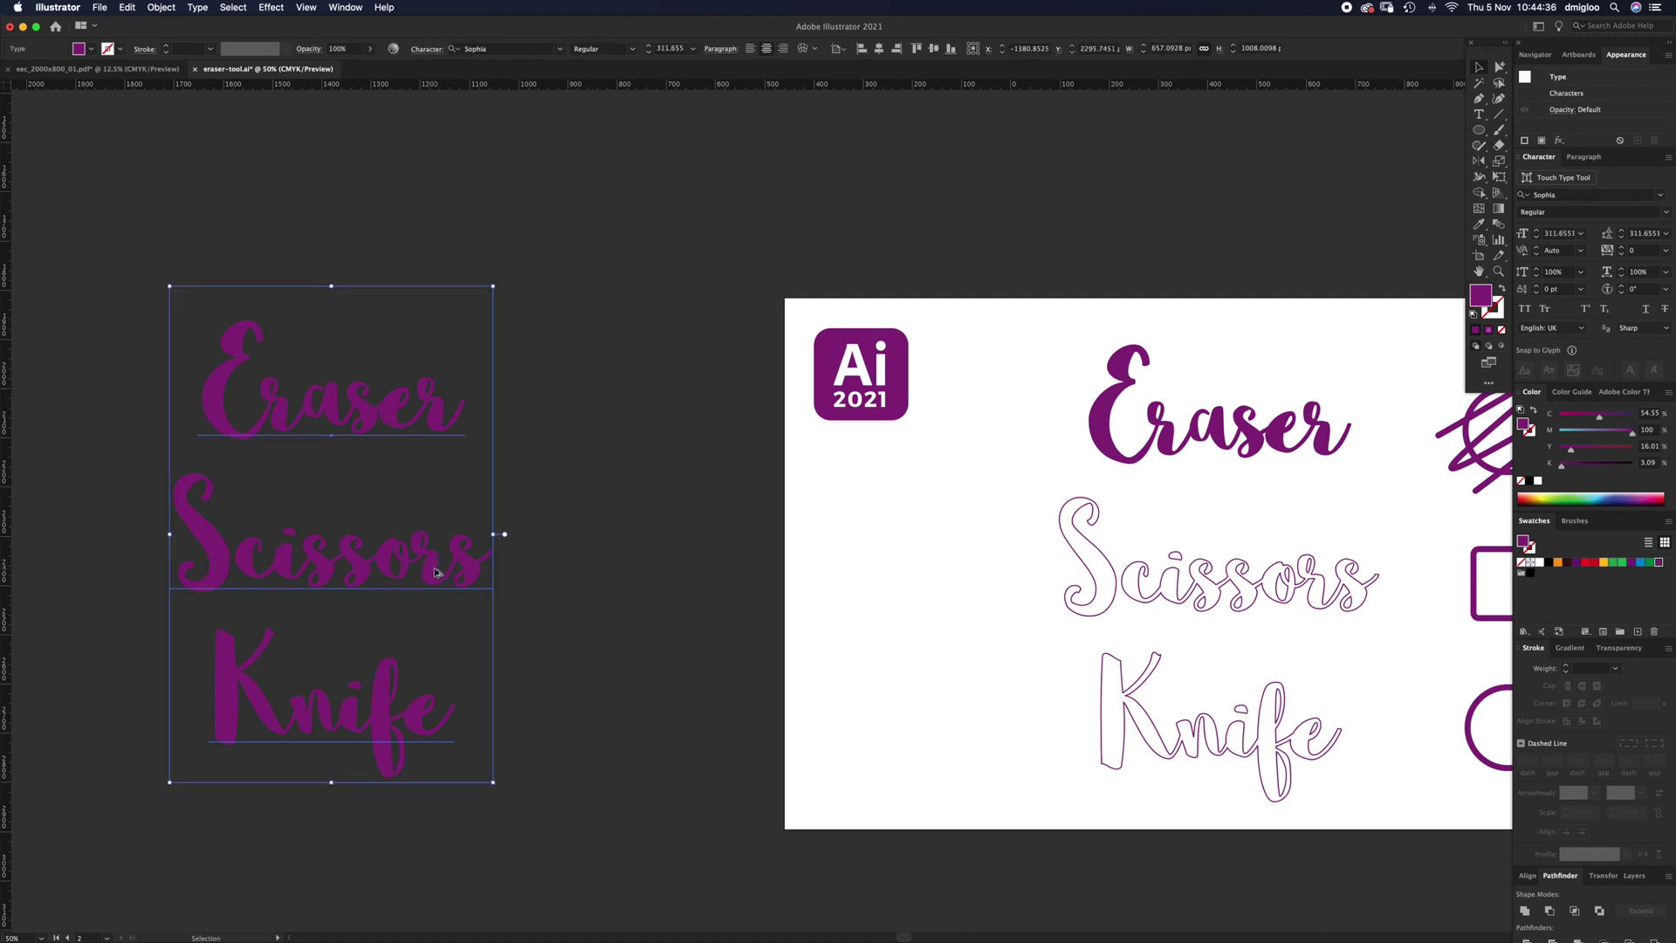
drag(436, 572, 755, 600)
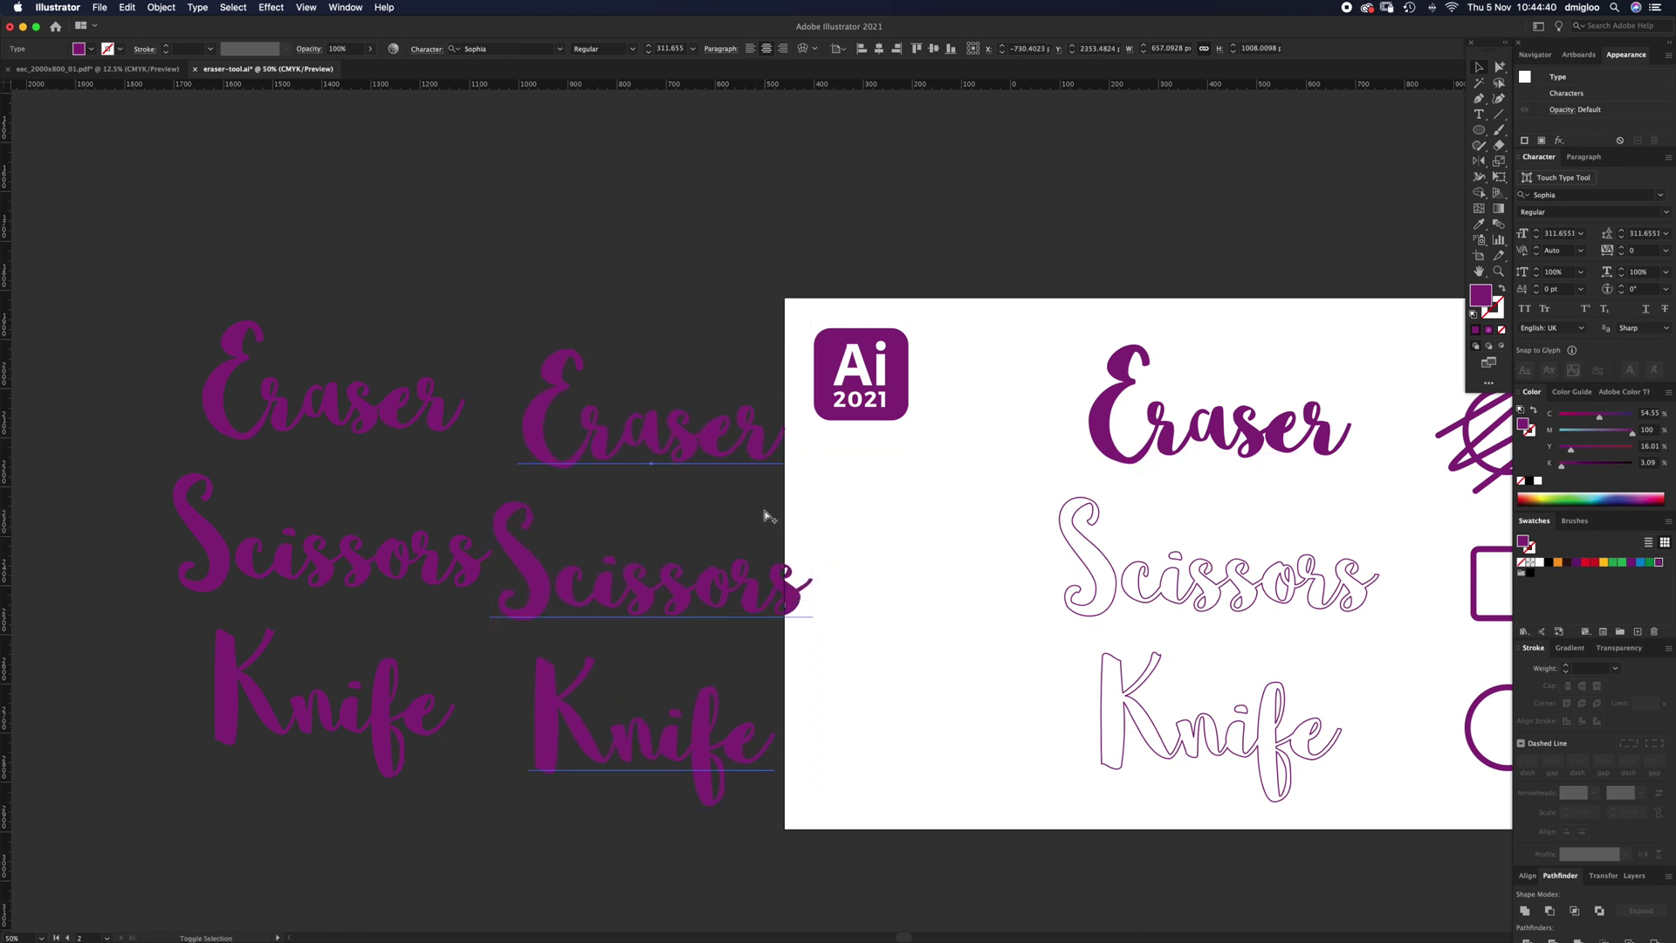
key(super+shift+o)
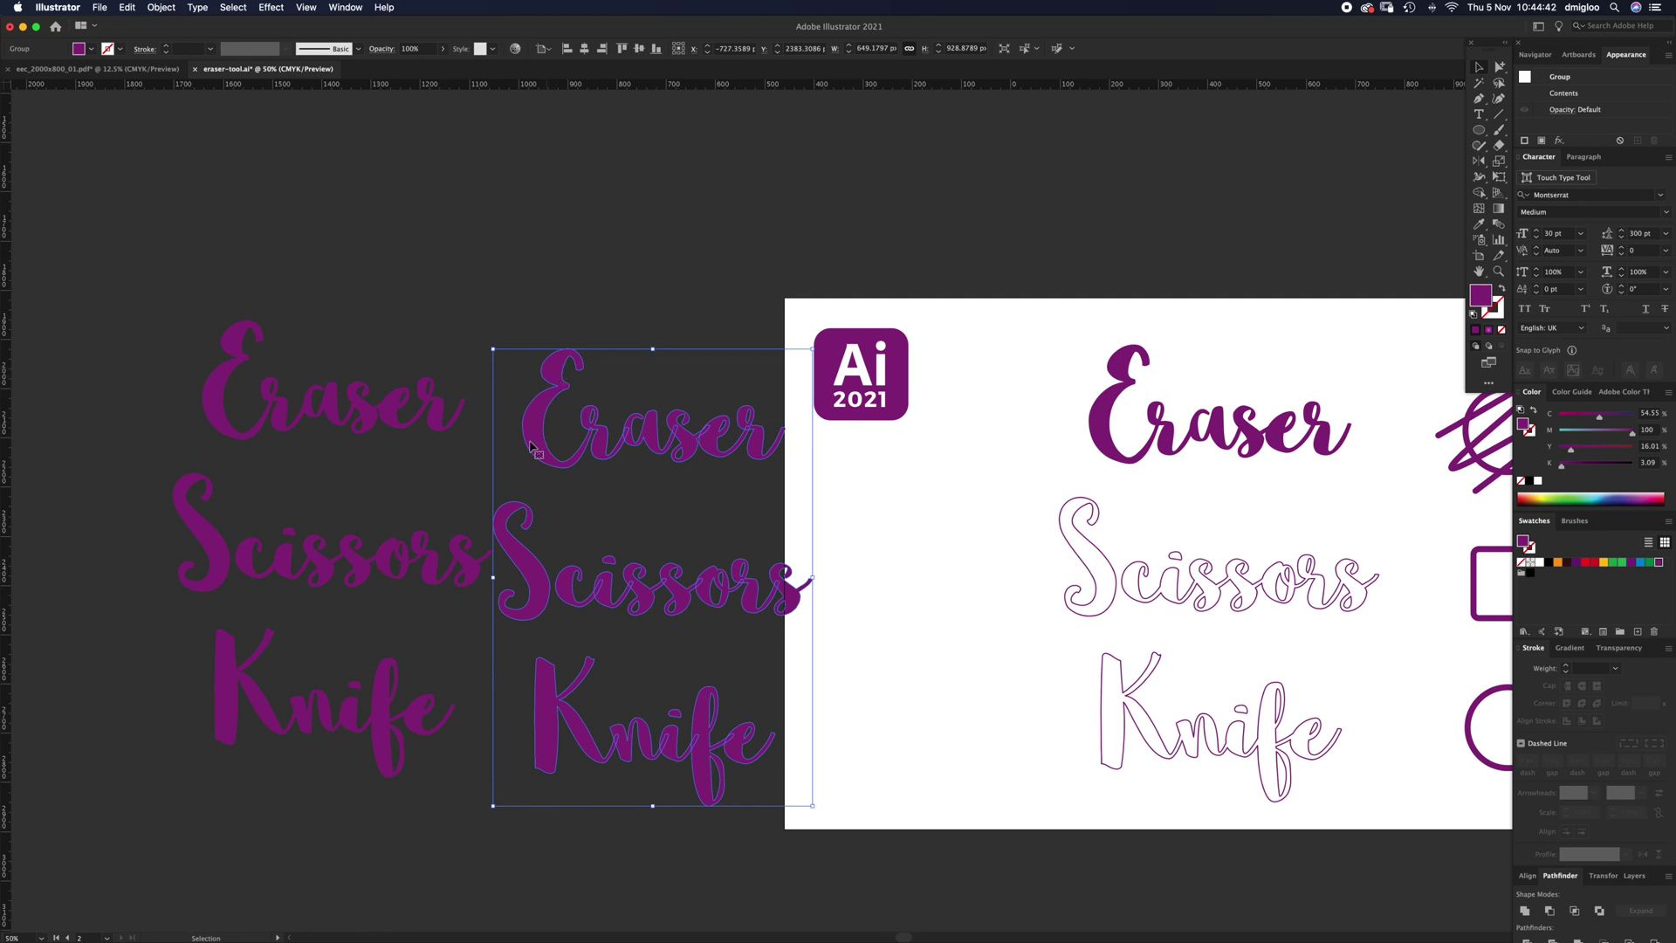
Move the individual letters E, r and a of the outlined Eraser copy to separate positions
key(z)
drag(628, 449, 748, 375)
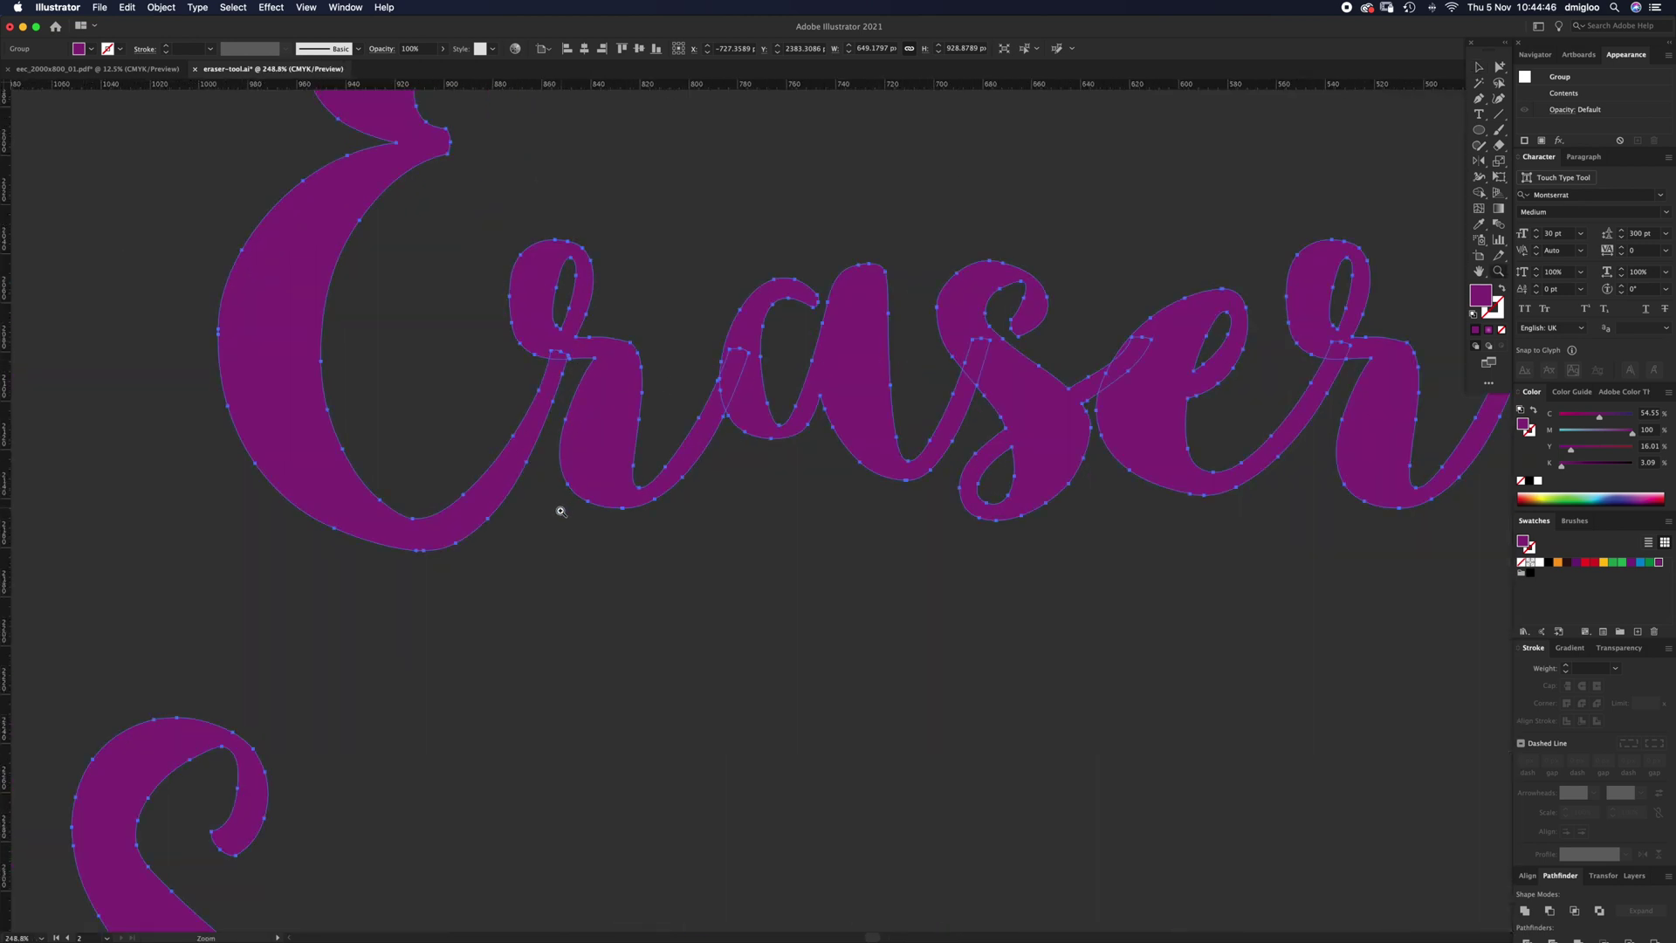
key(a)
click(506, 479)
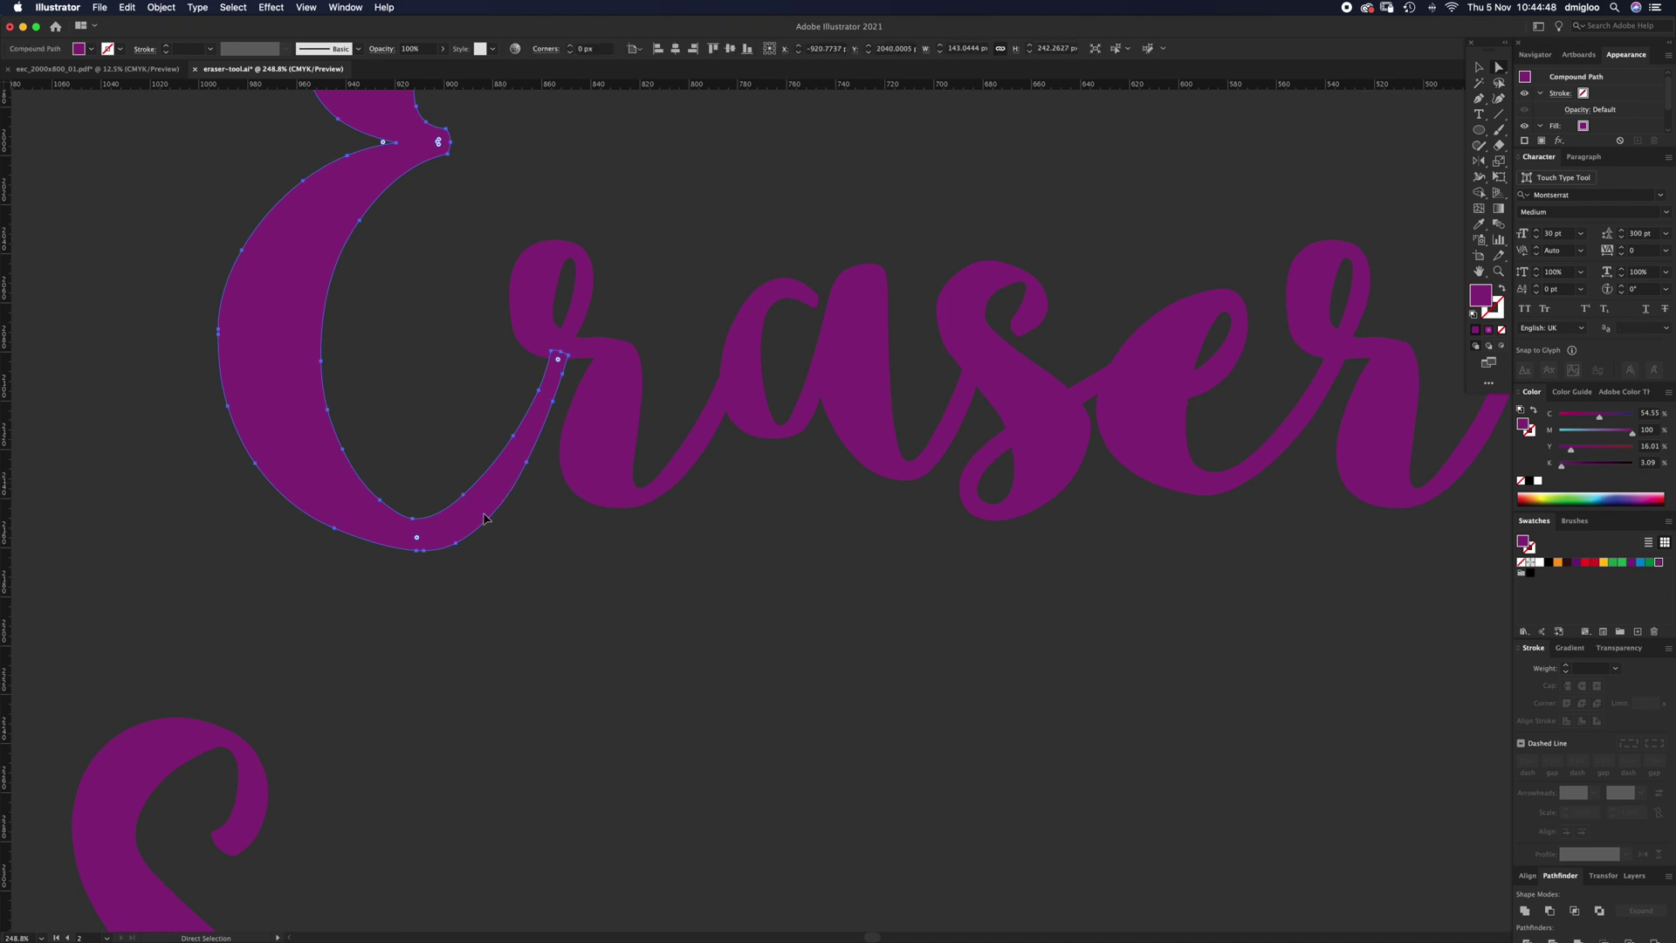
drag(484, 518, 464, 553)
drag(608, 445, 593, 388)
drag(751, 395, 751, 458)
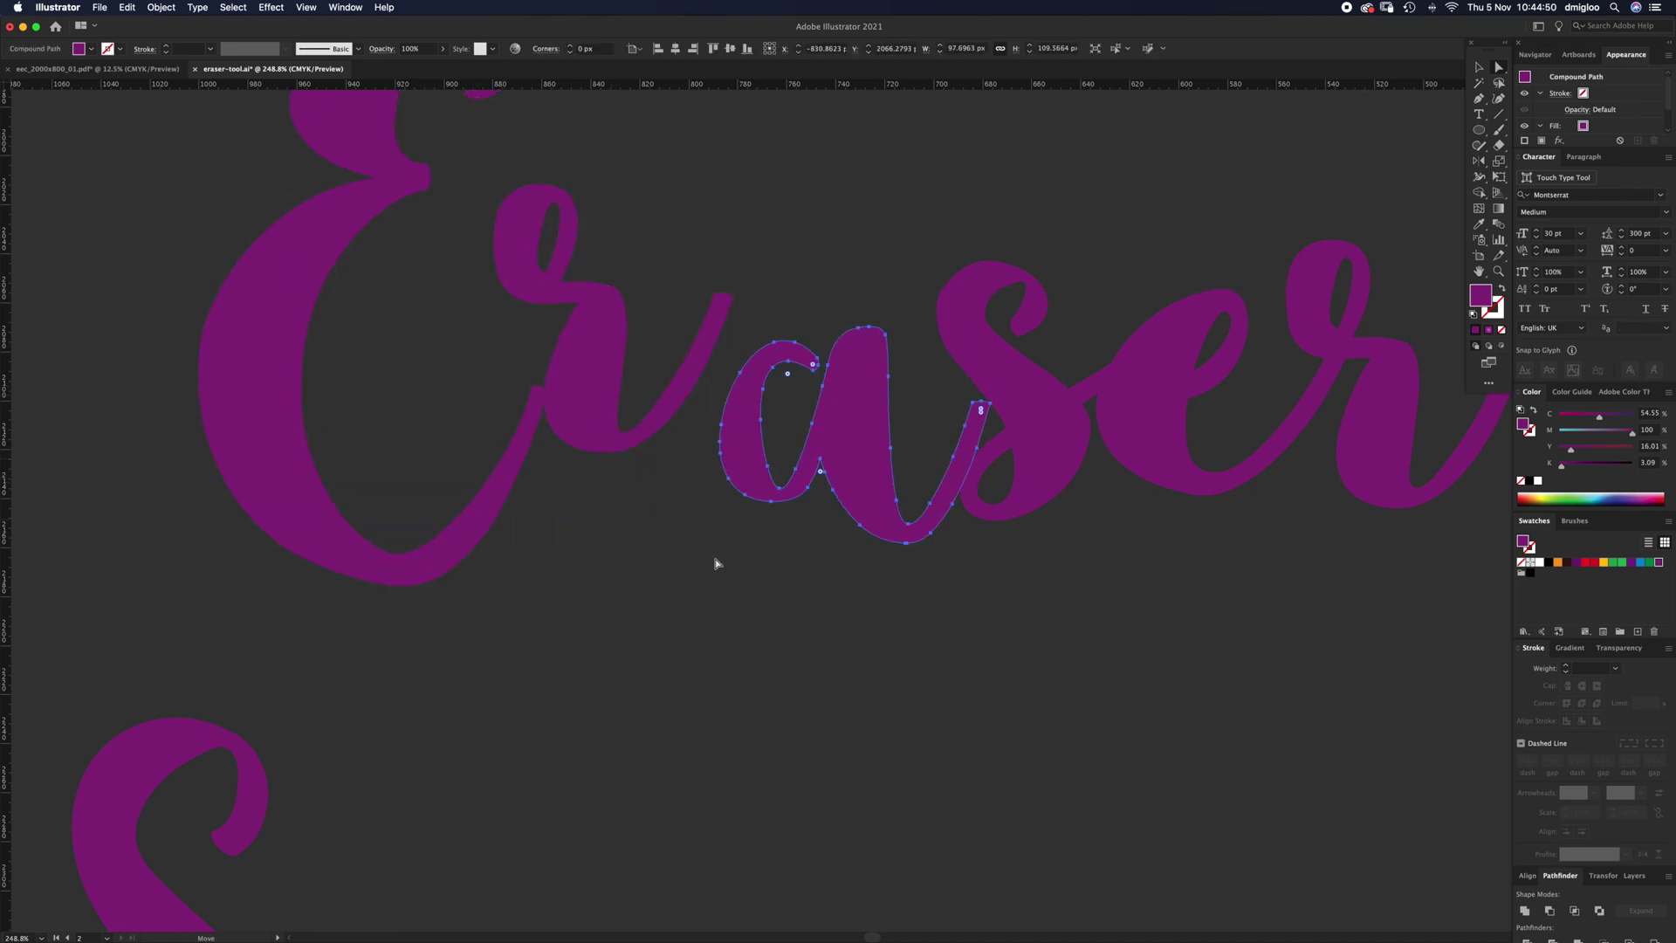
Undo the letter moves, the outline conversion and the text duplication, and clear the selection
key(super+z)
key(super+z)
key(super+z)
key(super+z)
key(super+z)
key(super+z)
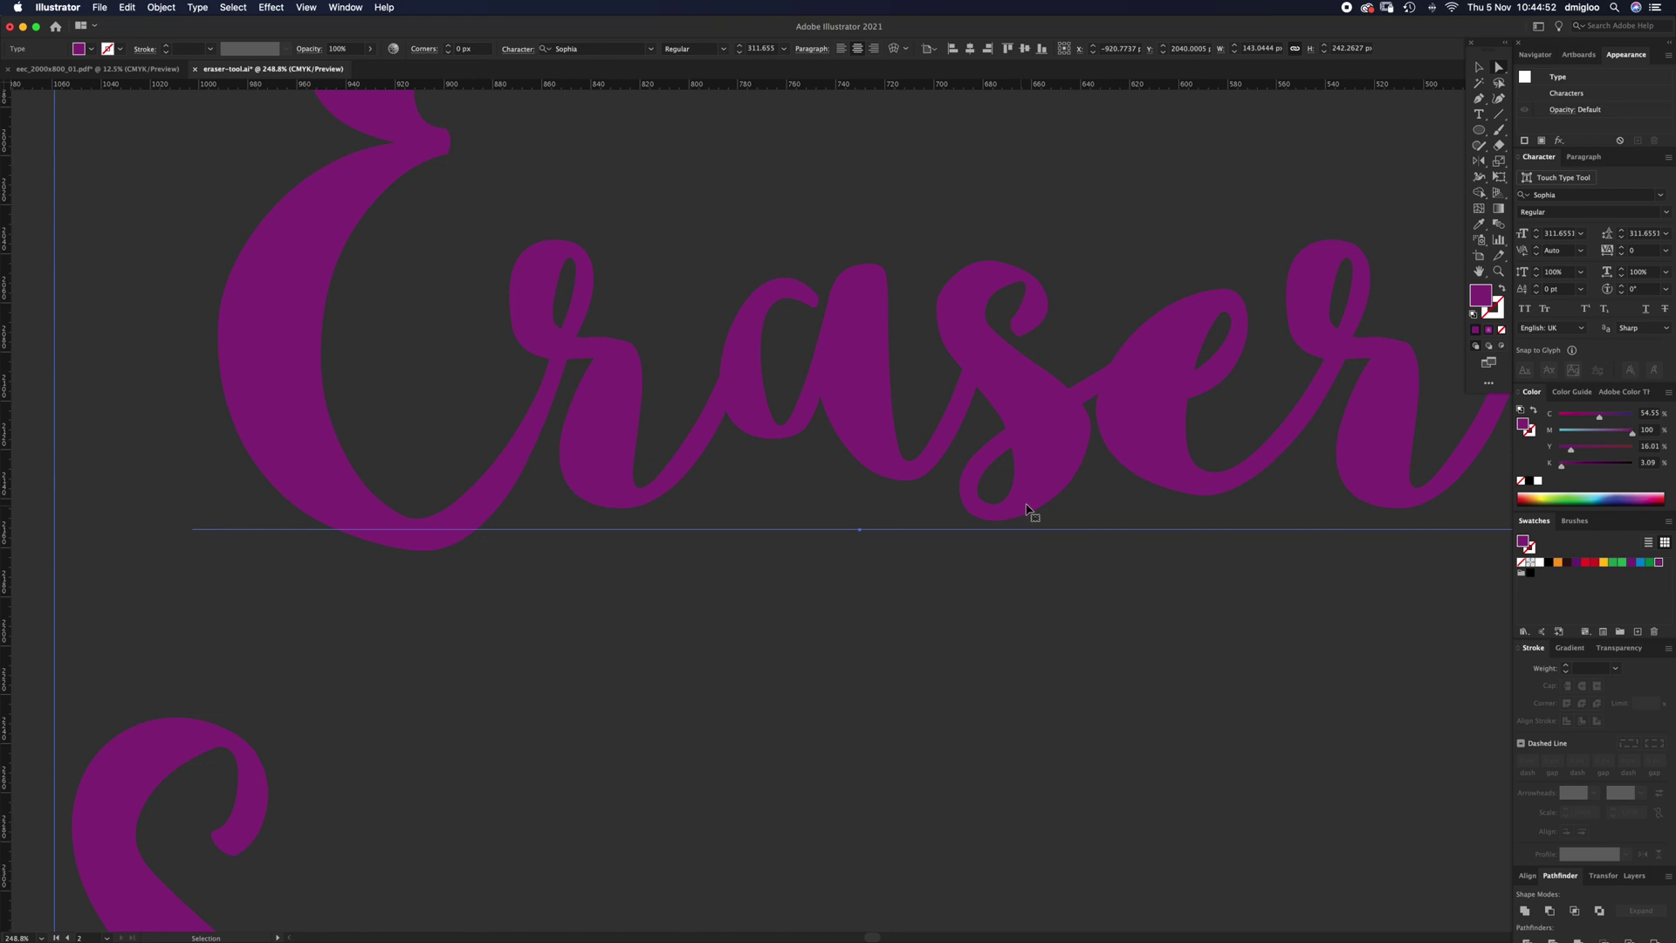
key(super+z)
key(super+shift+a)
Examine the separate letter paths of the artboard's Eraser lettering by selecting individual letters with Direct Selection
key(z)
key(super+1)
drag(1077, 516, 609, 598)
mouse_move(926, 473)
mouse_down()
mouse_move(404, 456)
mouse_move(149, 484)
mouse_up()
key(a)
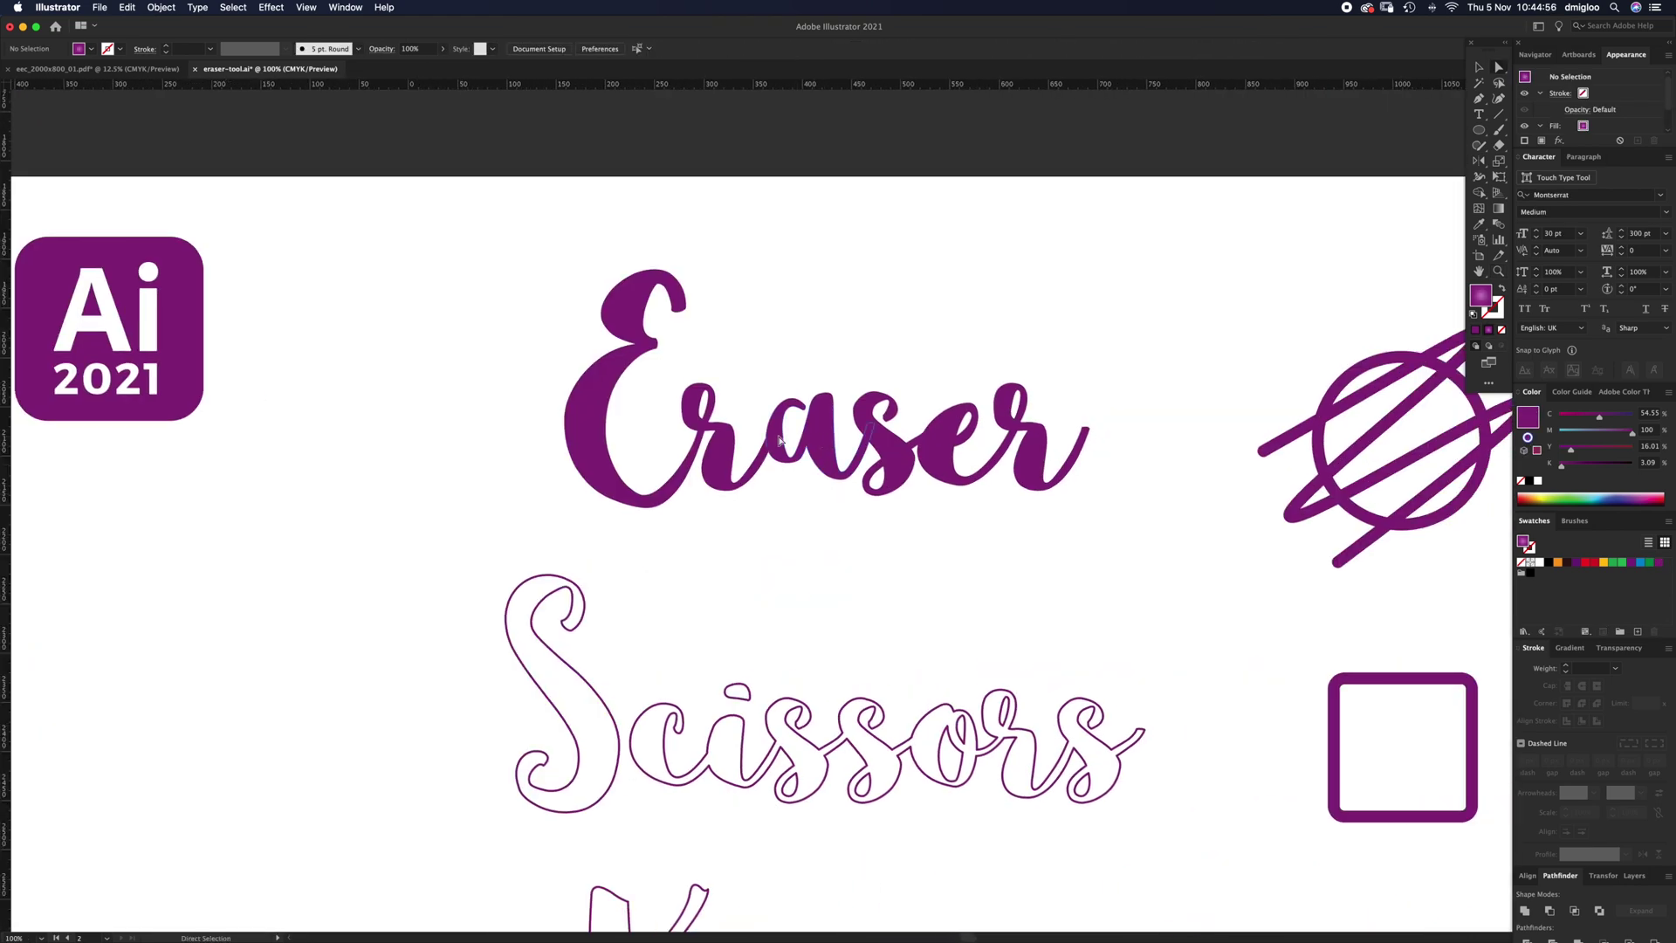
click(591, 415)
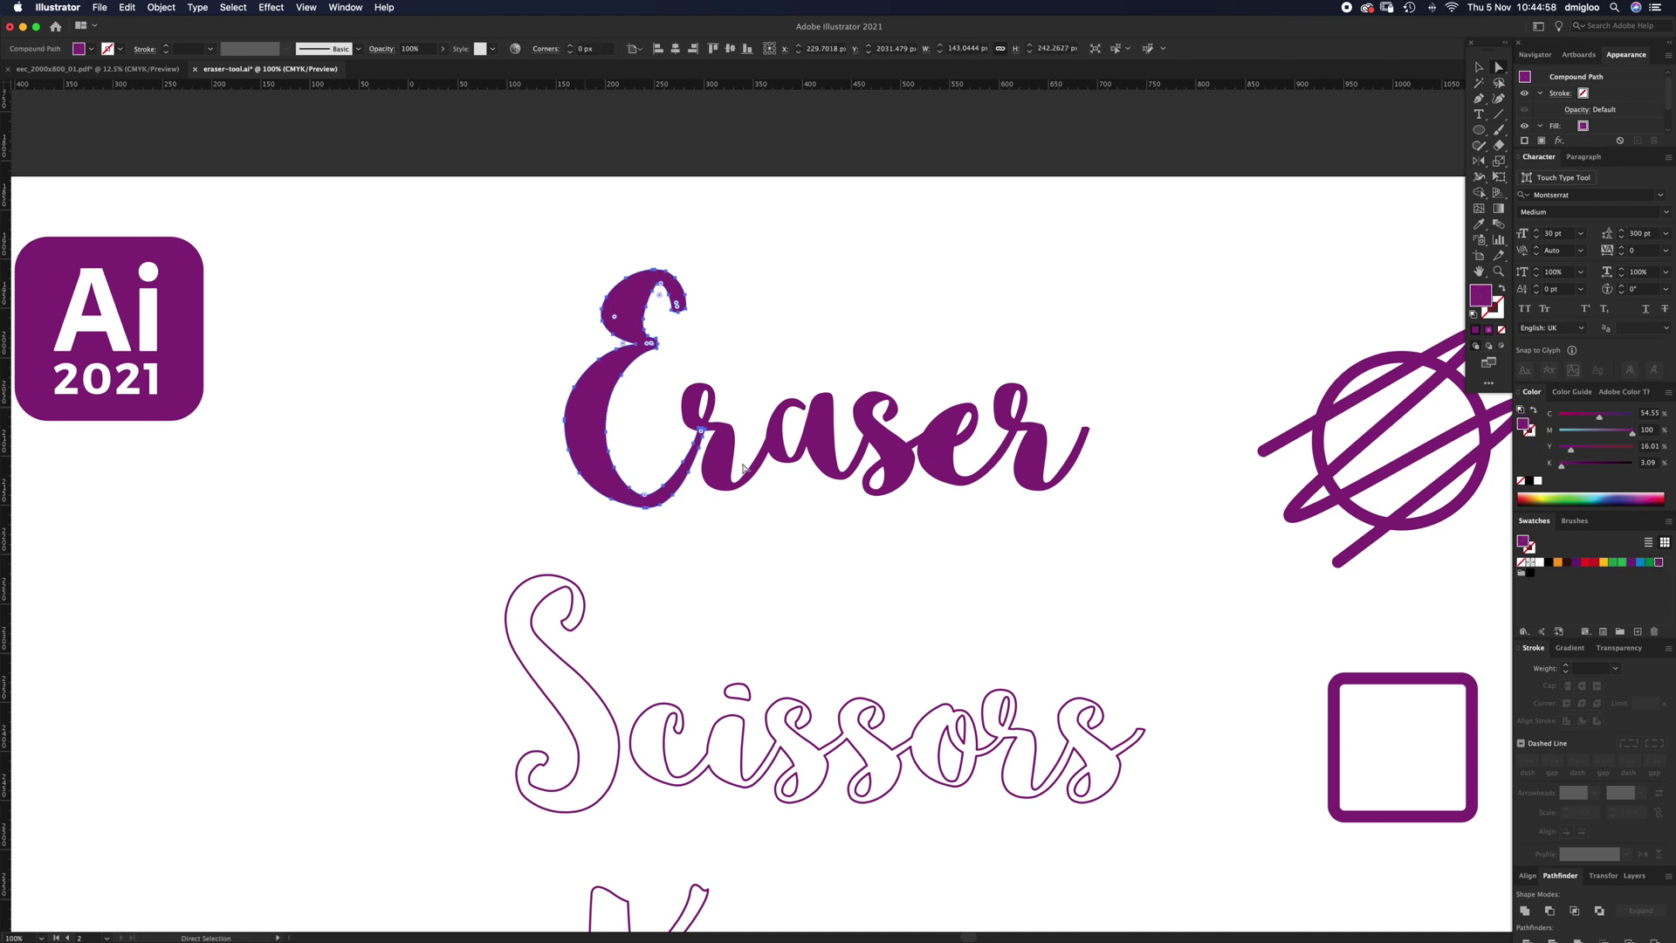
click(702, 431)
click(894, 458)
Select the outlined Scissors lettering and the outlined Knife lettering one after the other to examine their paths
key(v)
scroll(842, 559, down, 5)
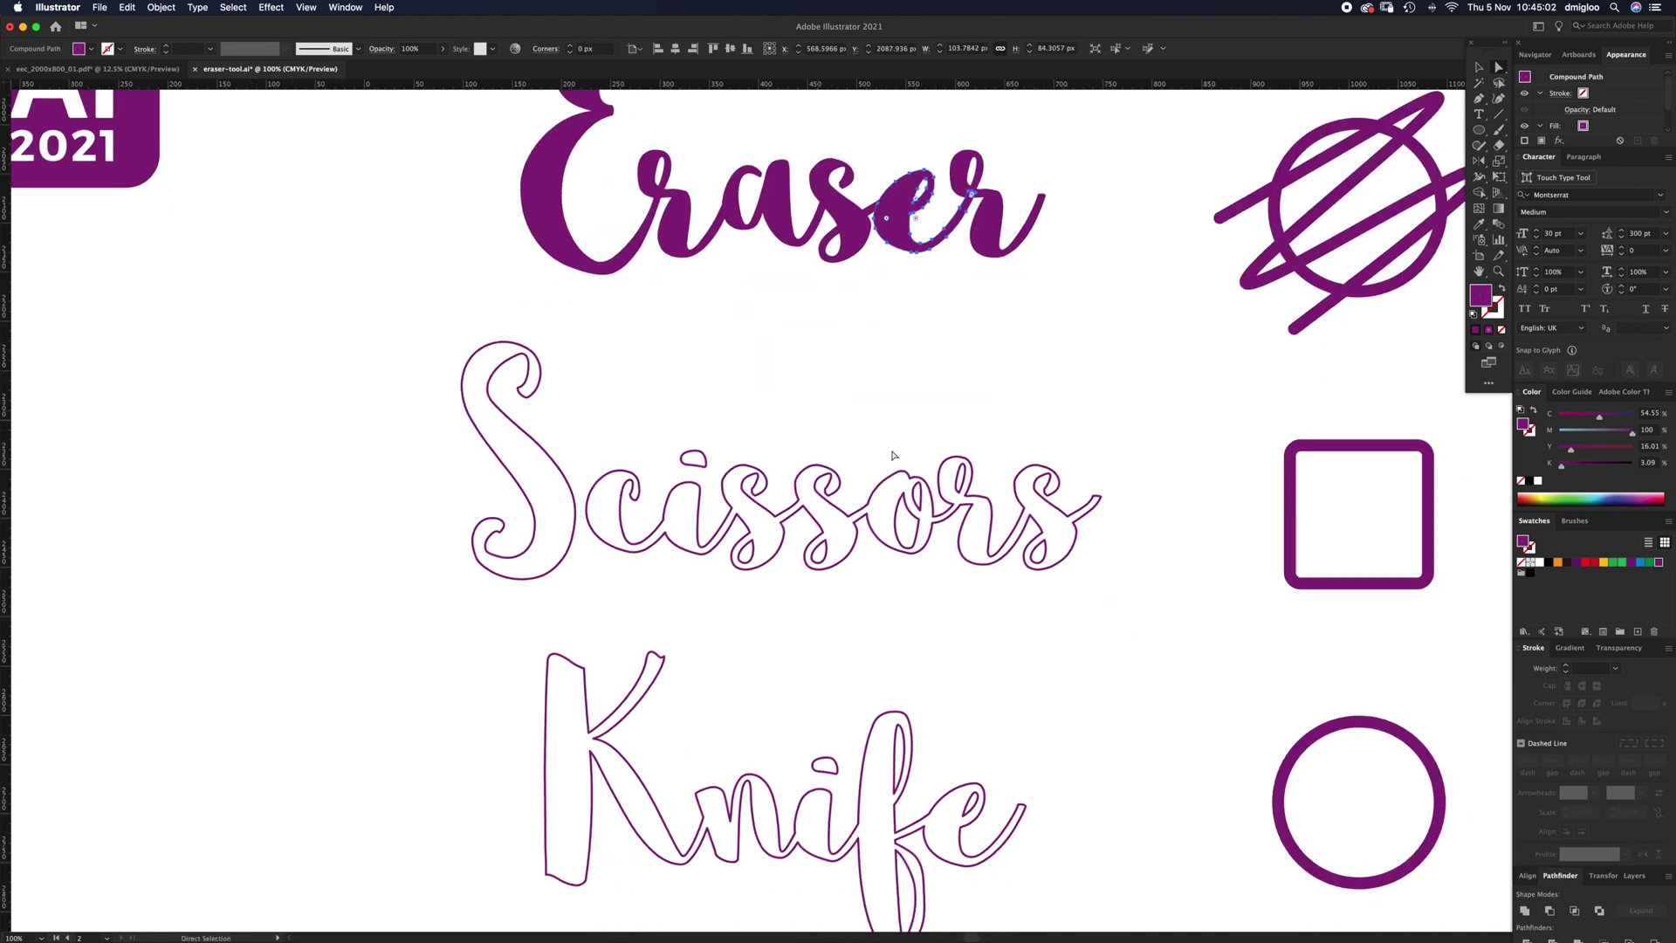
click(820, 567)
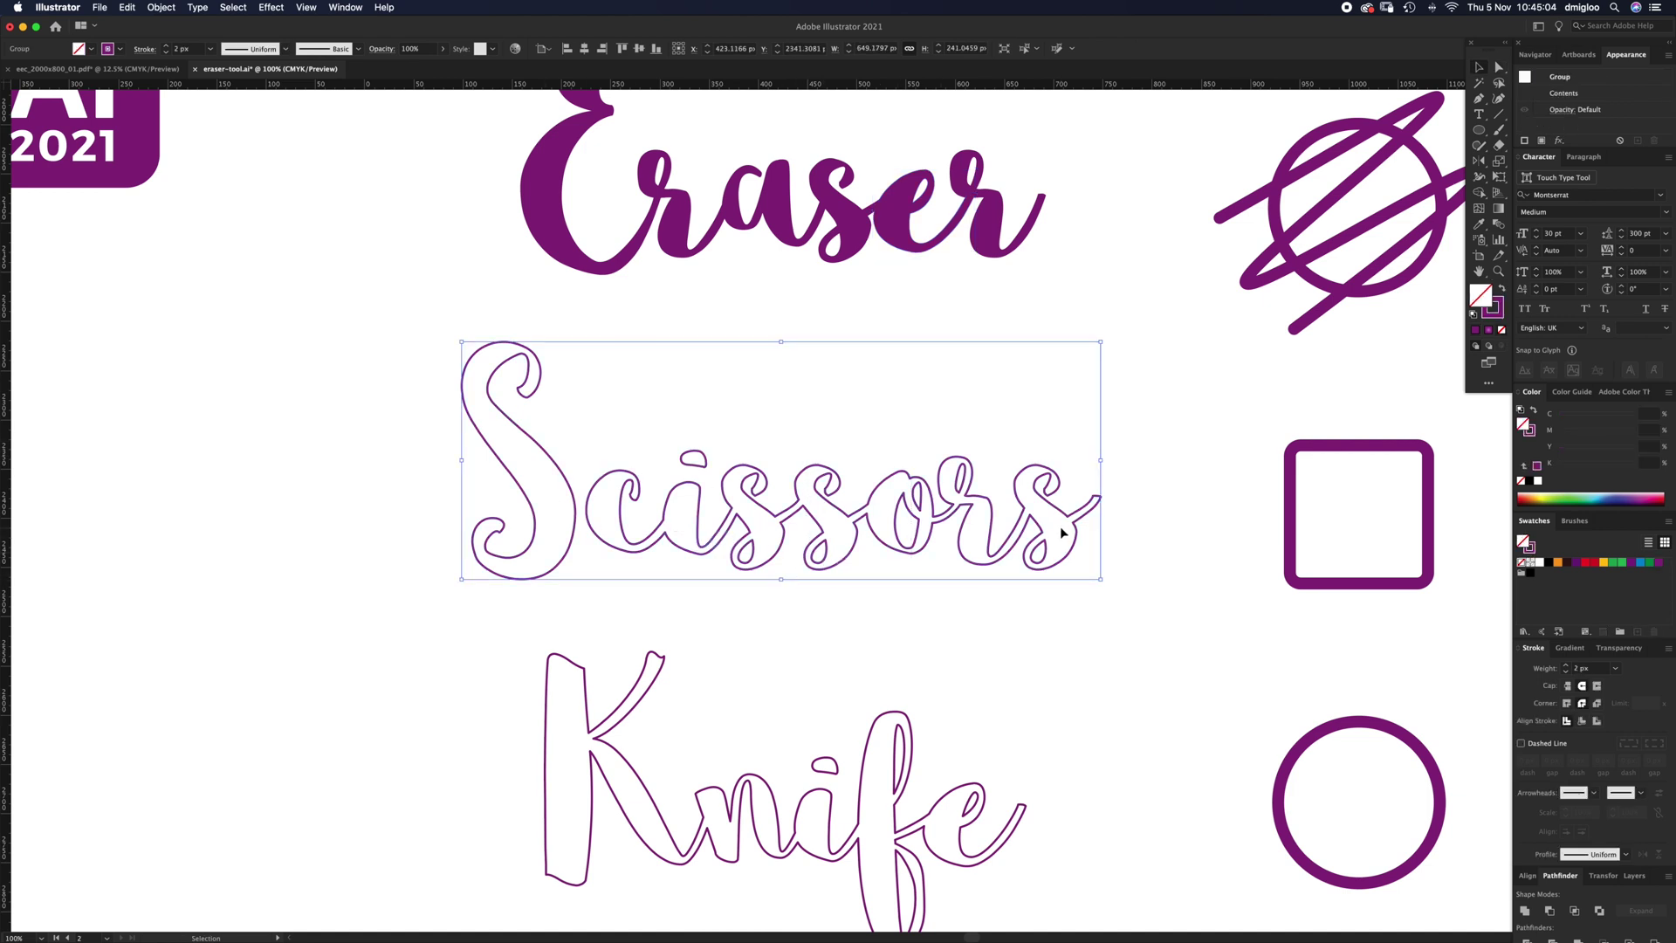
scroll(960, 585, down, 4)
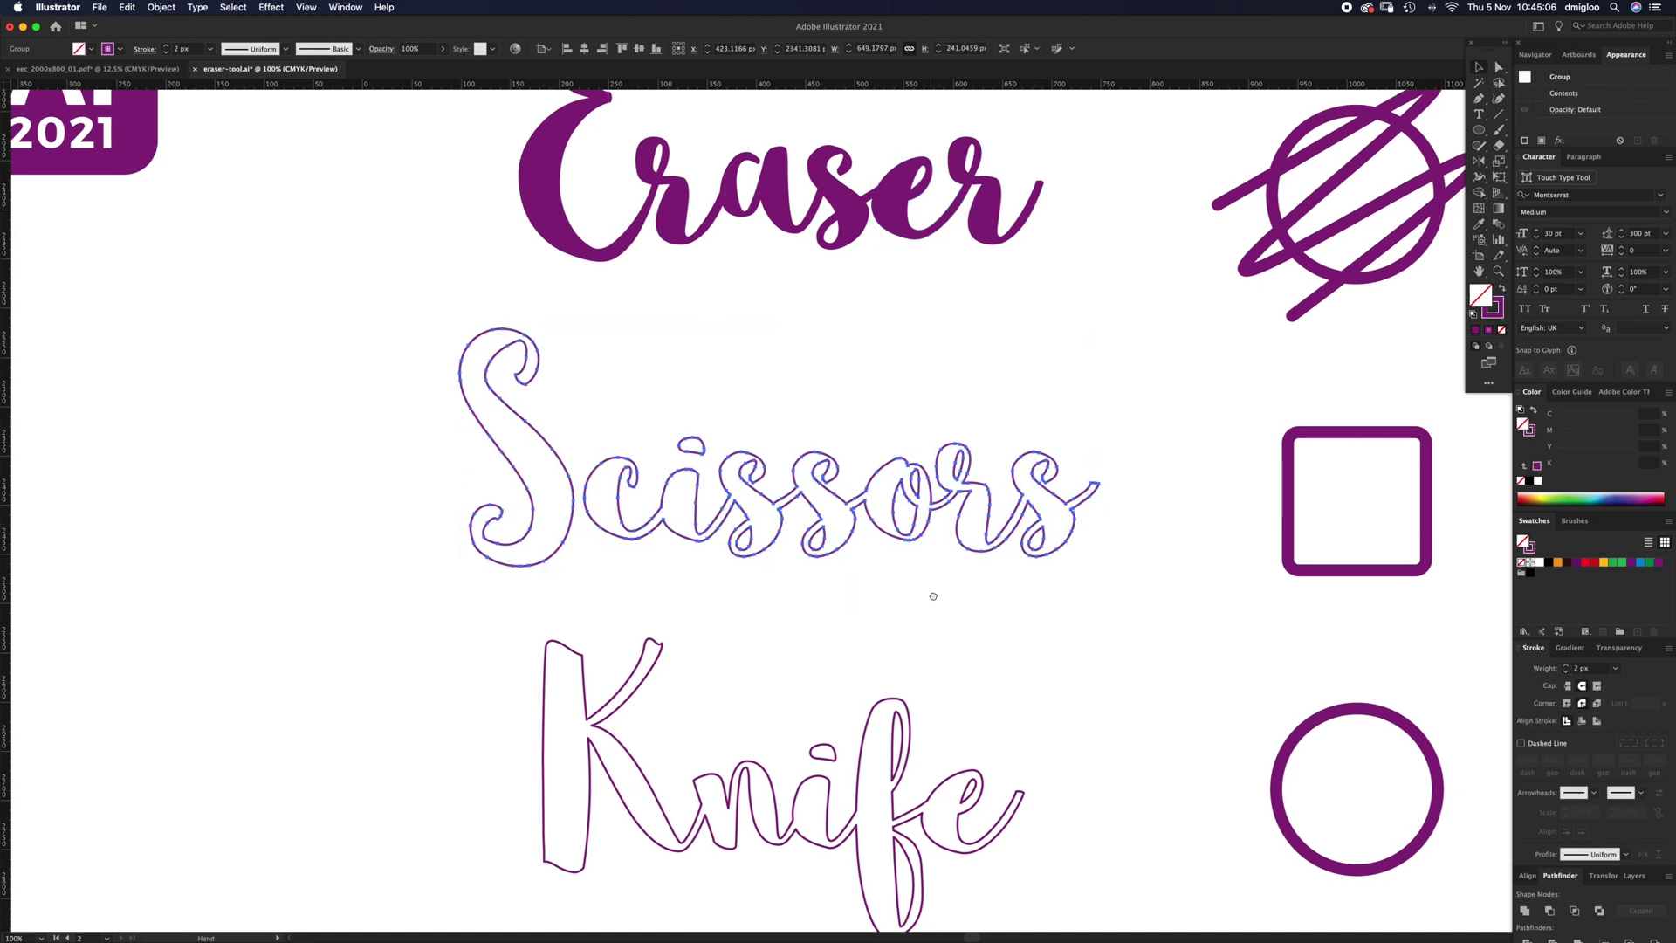
click(778, 684)
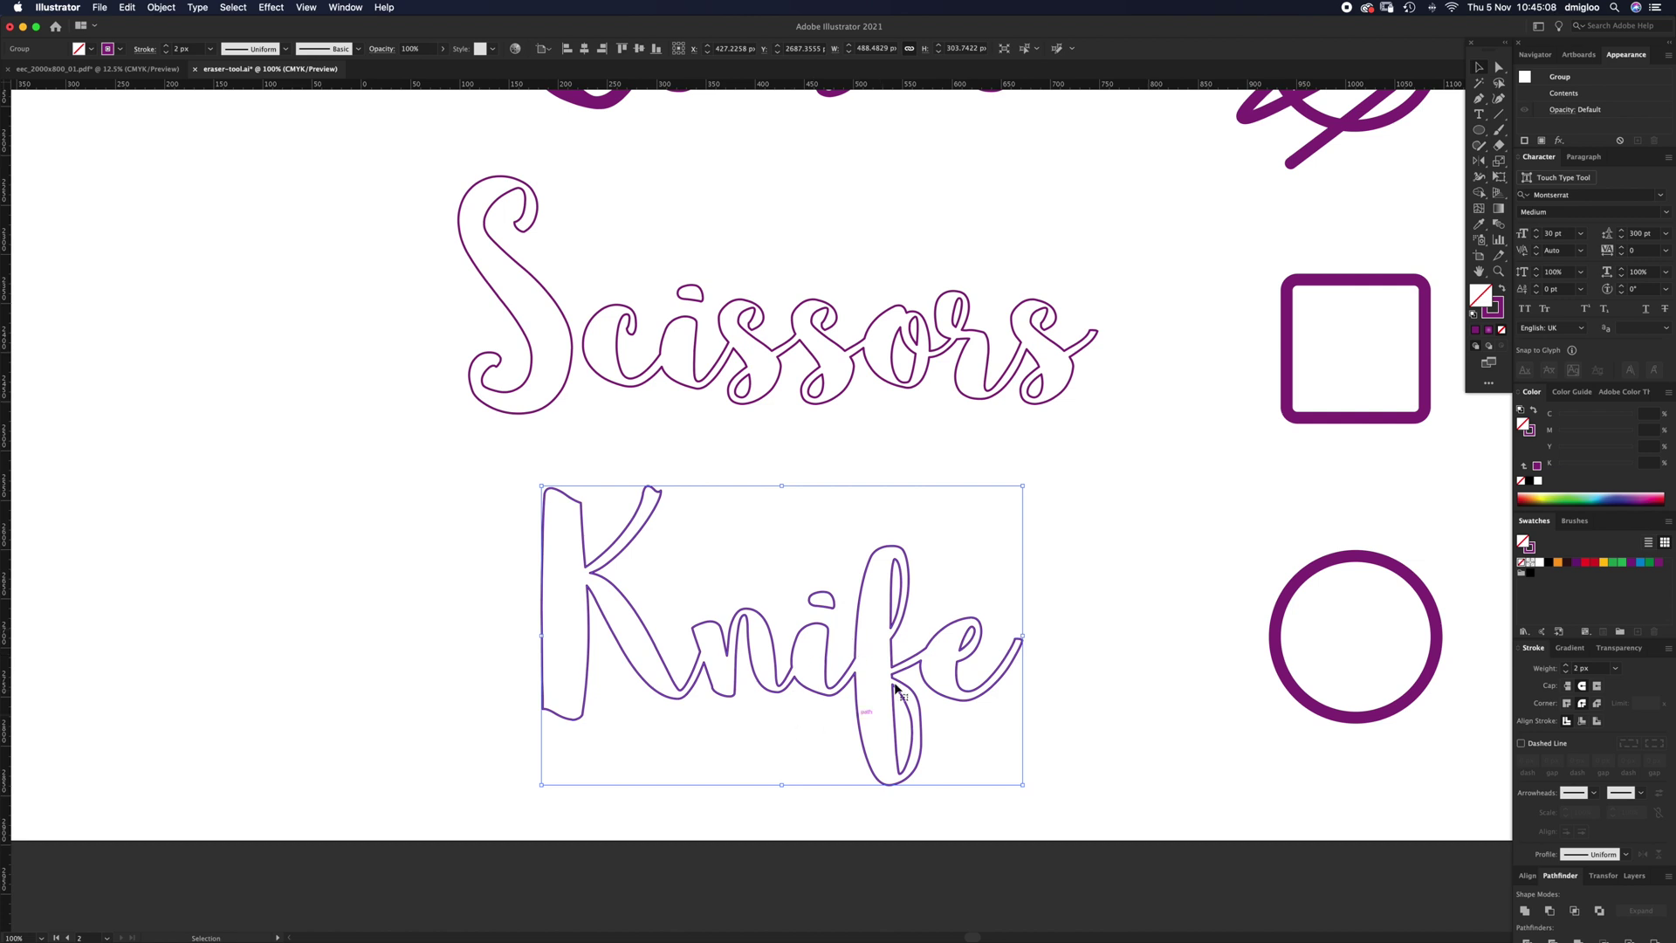
Try a freehand stroke across the Eraser lettering with the Eraser tool and undo it
drag(910, 229, 880, 611)
key(z)
mouse_move(689, 445)
mouse_down()
mouse_move(825, 412)
mouse_move(845, 488)
mouse_move(864, 489)
mouse_up()
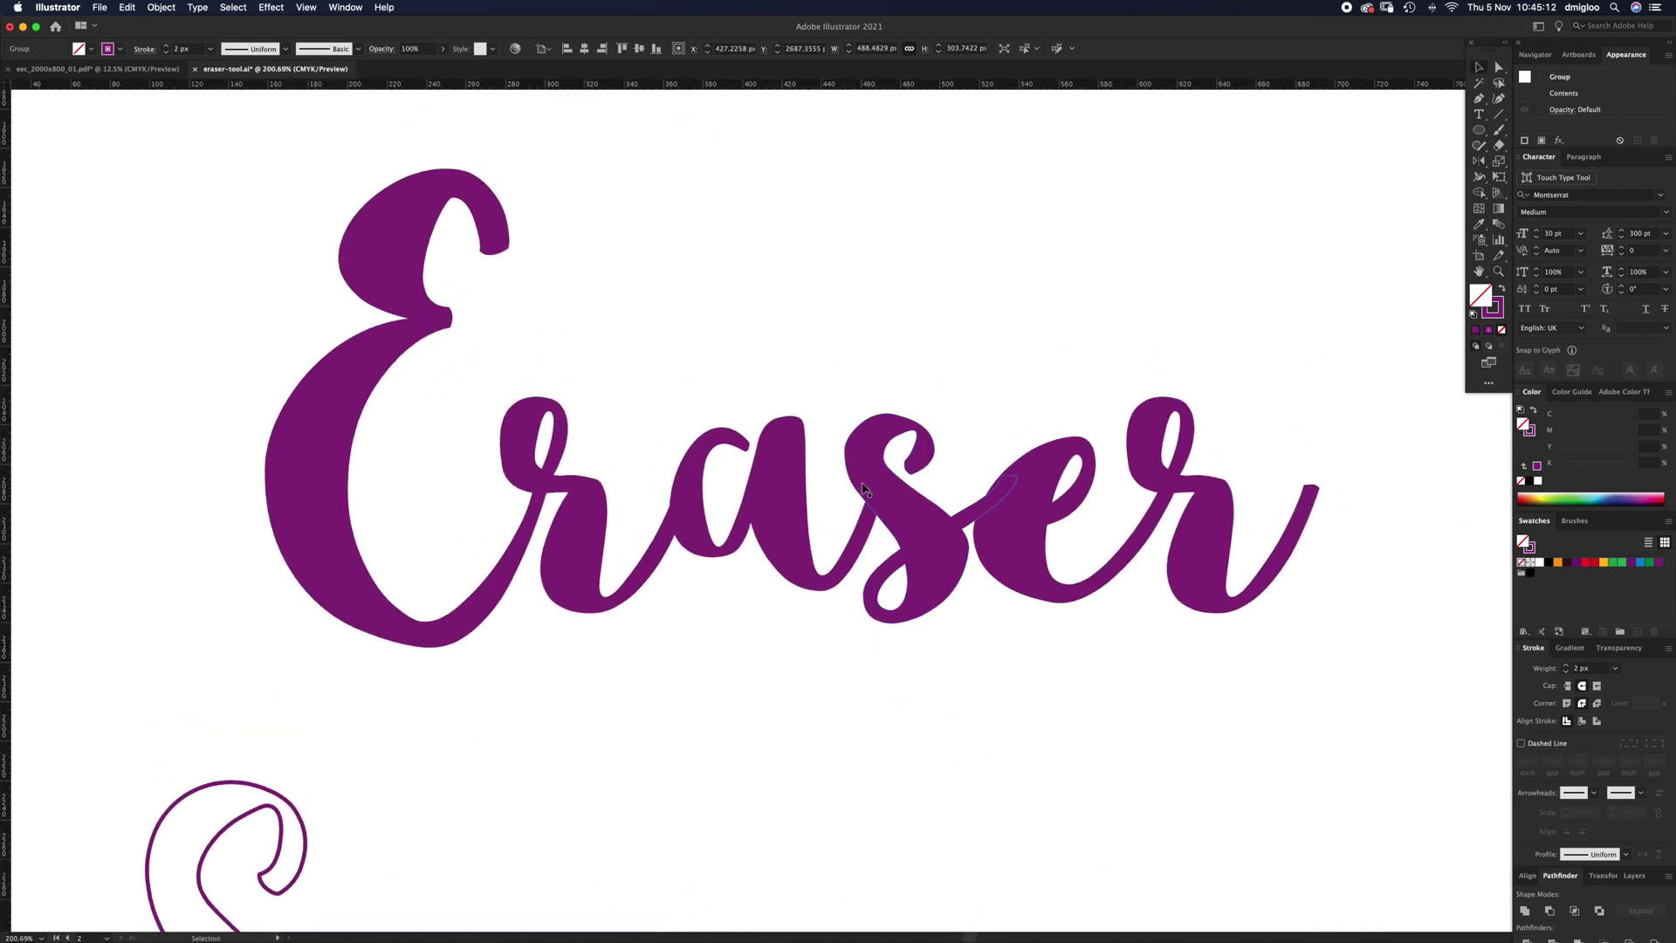
key(shift+e)
mouse_move(176, 550)
mouse_down()
mouse_move(420, 433)
mouse_move(497, 471)
mouse_move(512, 567)
mouse_move(616, 585)
mouse_move(851, 490)
mouse_move(1060, 450)
mouse_up()
key(super+z)
Select only the first r of the Eraser lettering, erase freehand strokes through it, and undo the erasing
key(a)
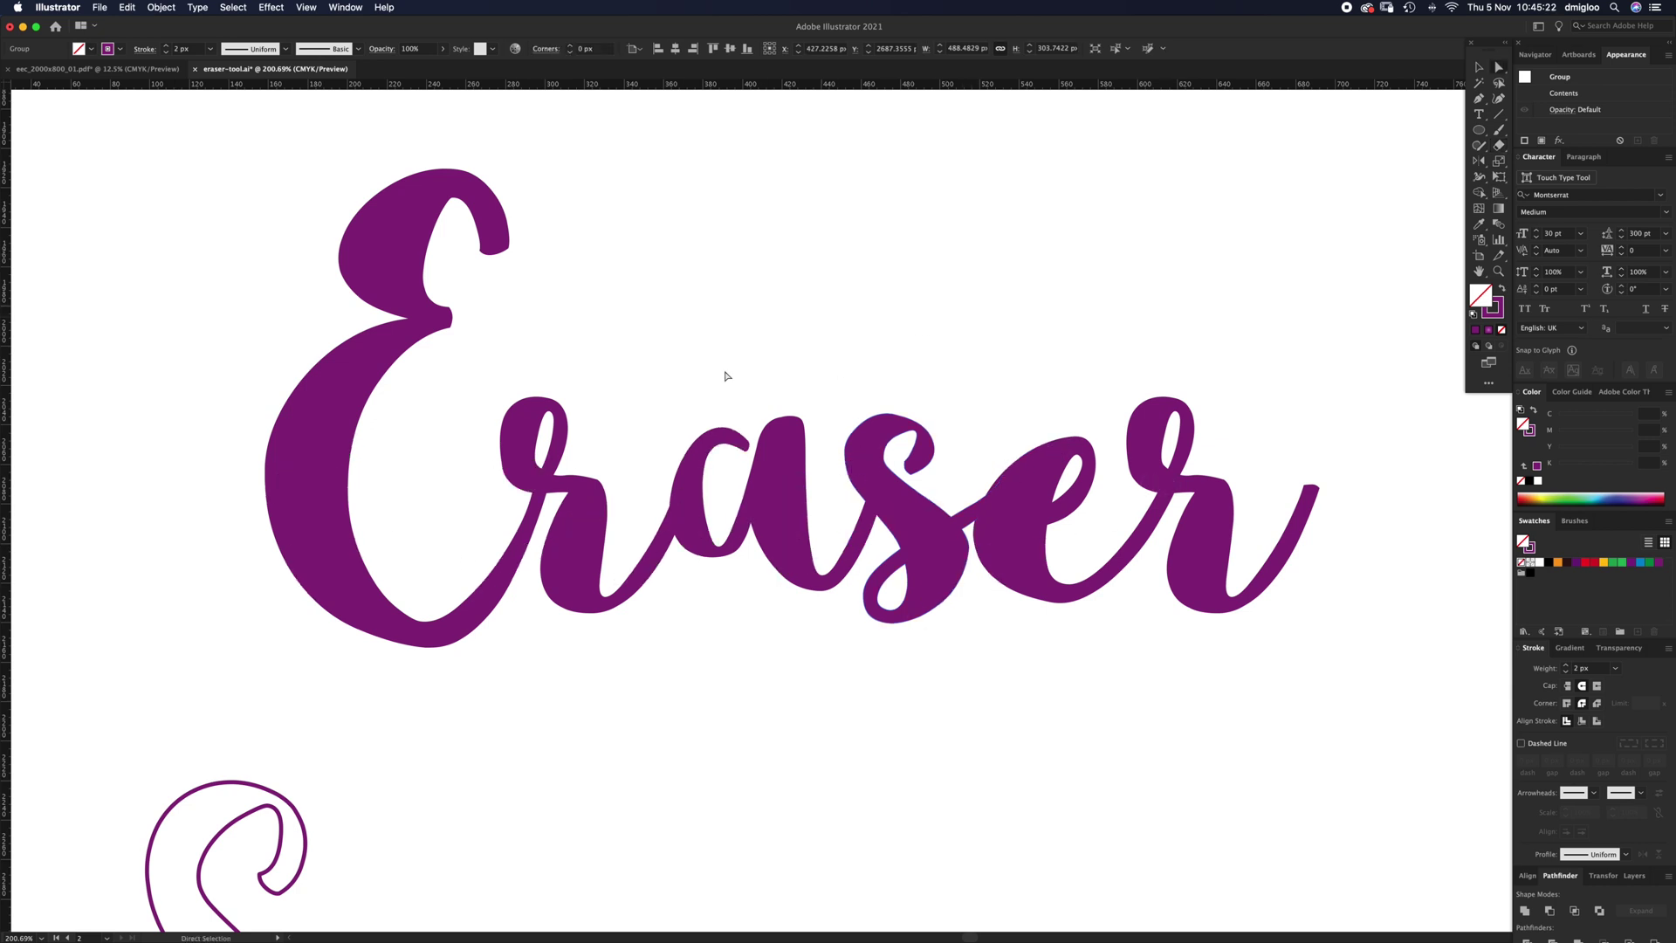
click(453, 348)
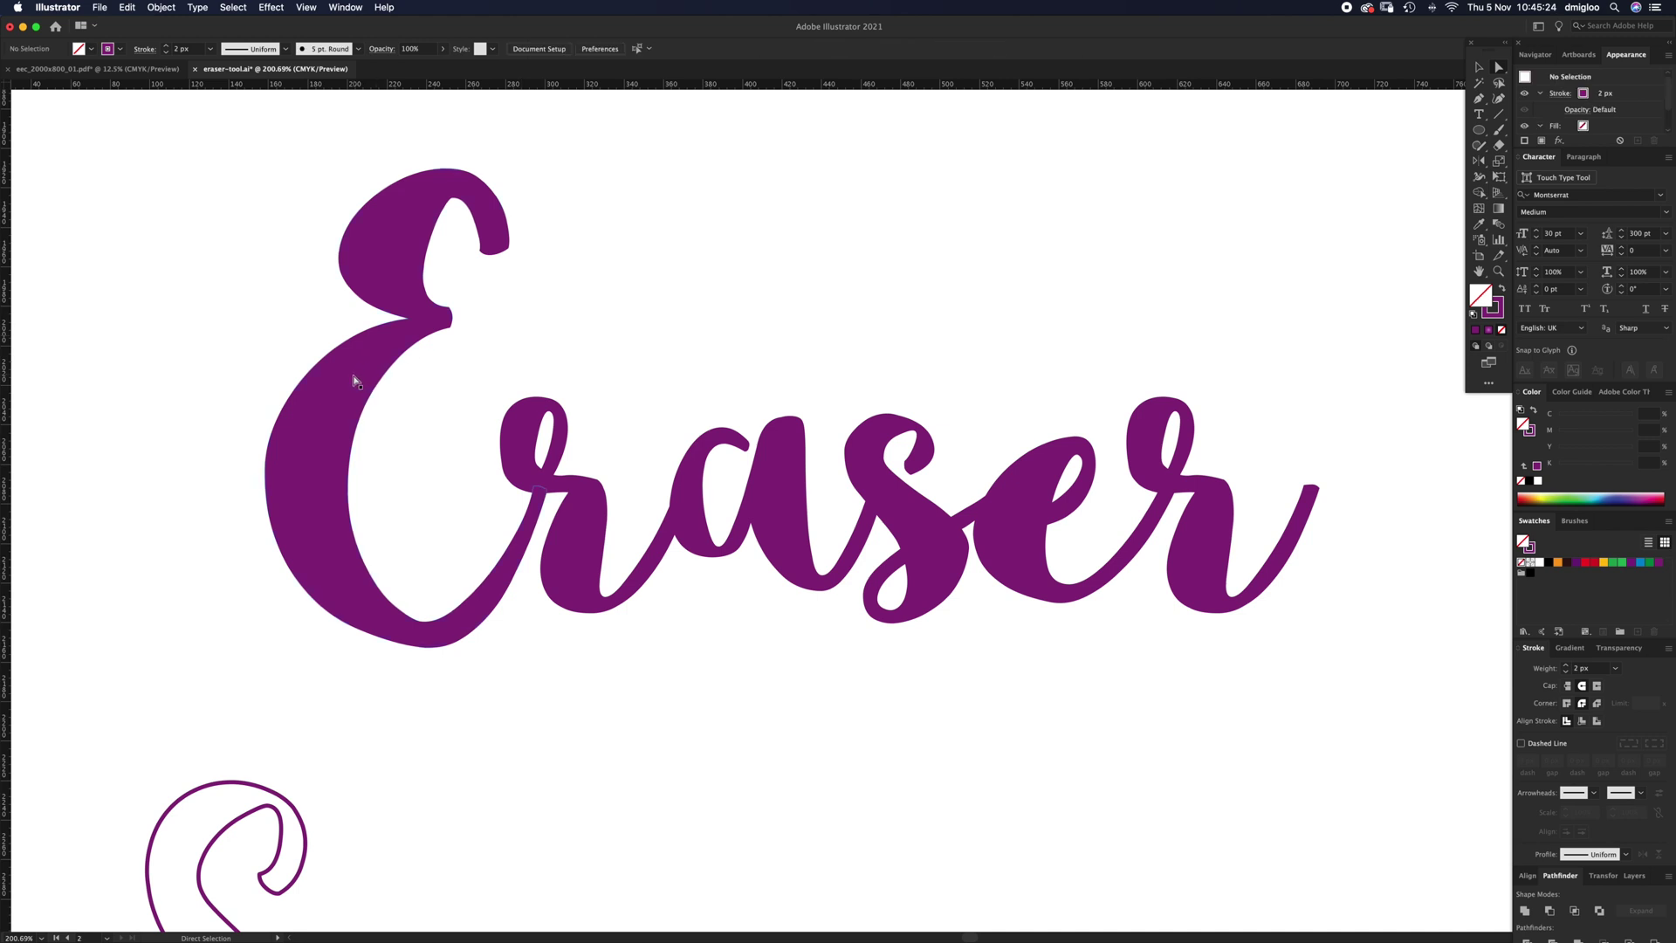
click(353, 384)
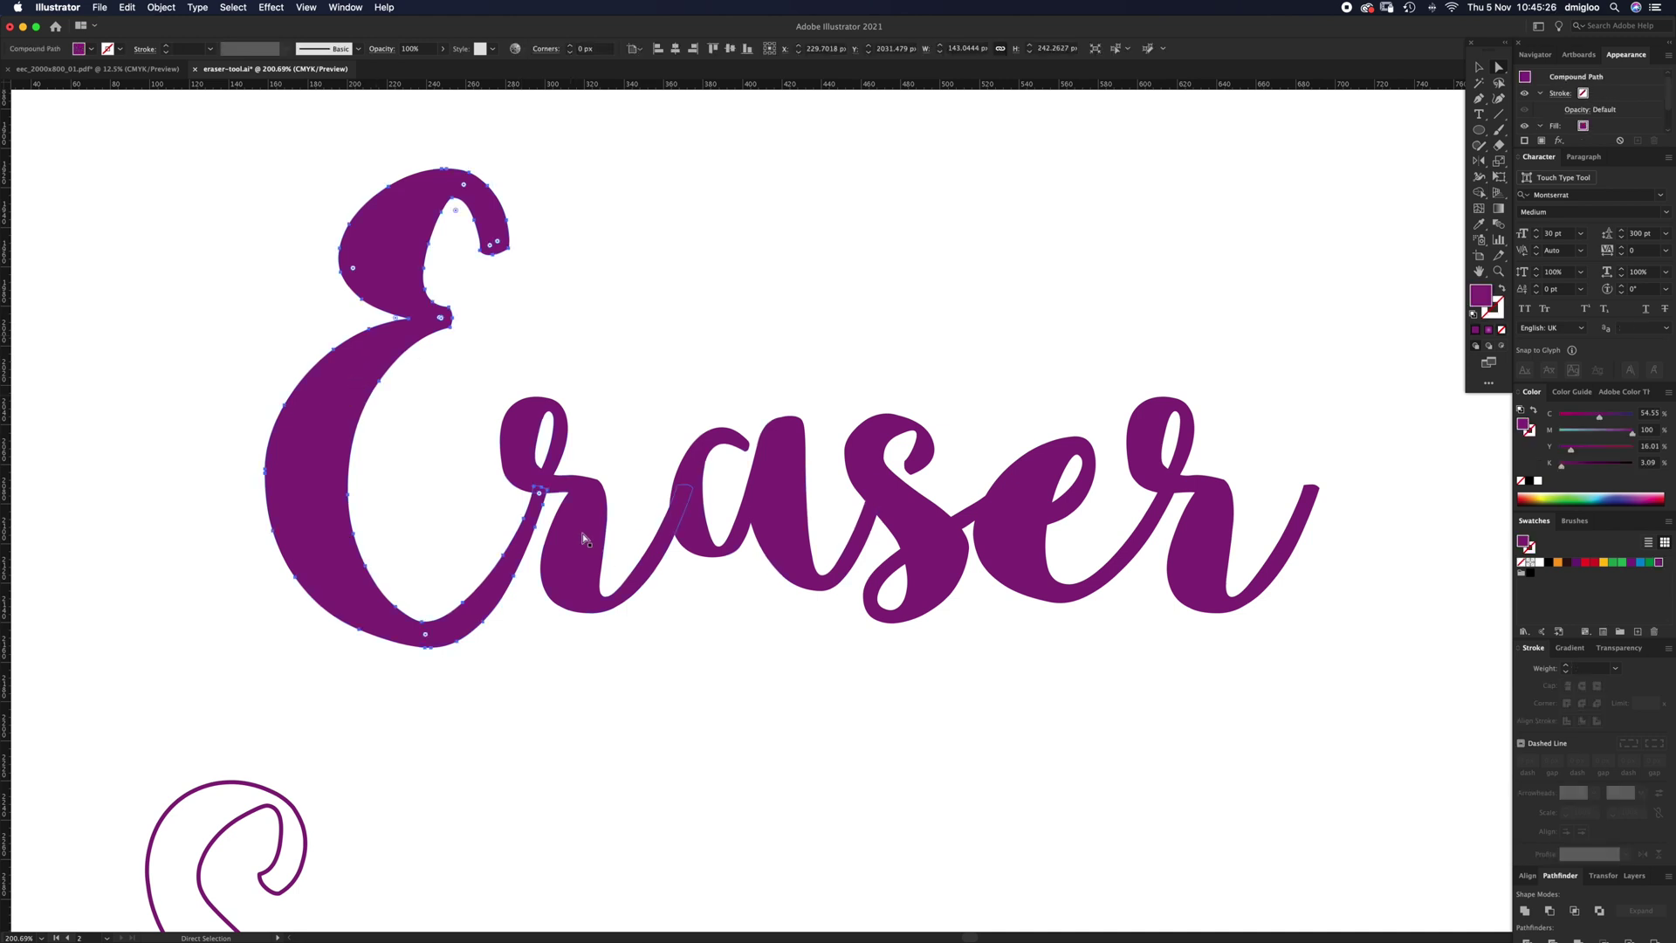
click(585, 582)
click(646, 417)
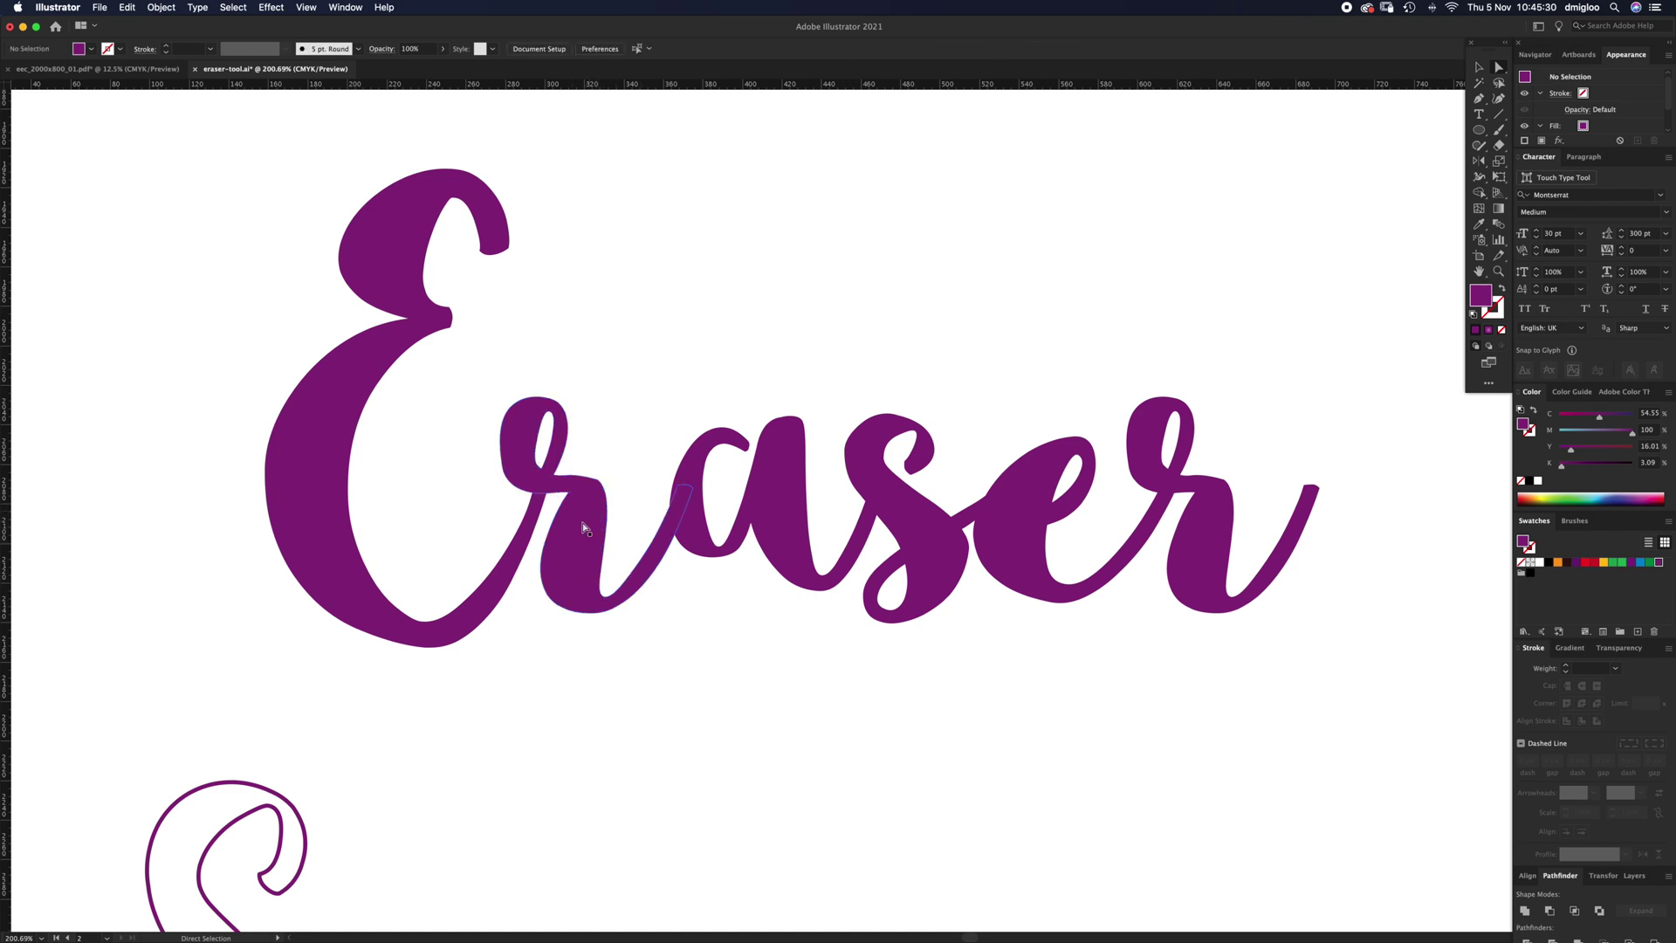
click(611, 506)
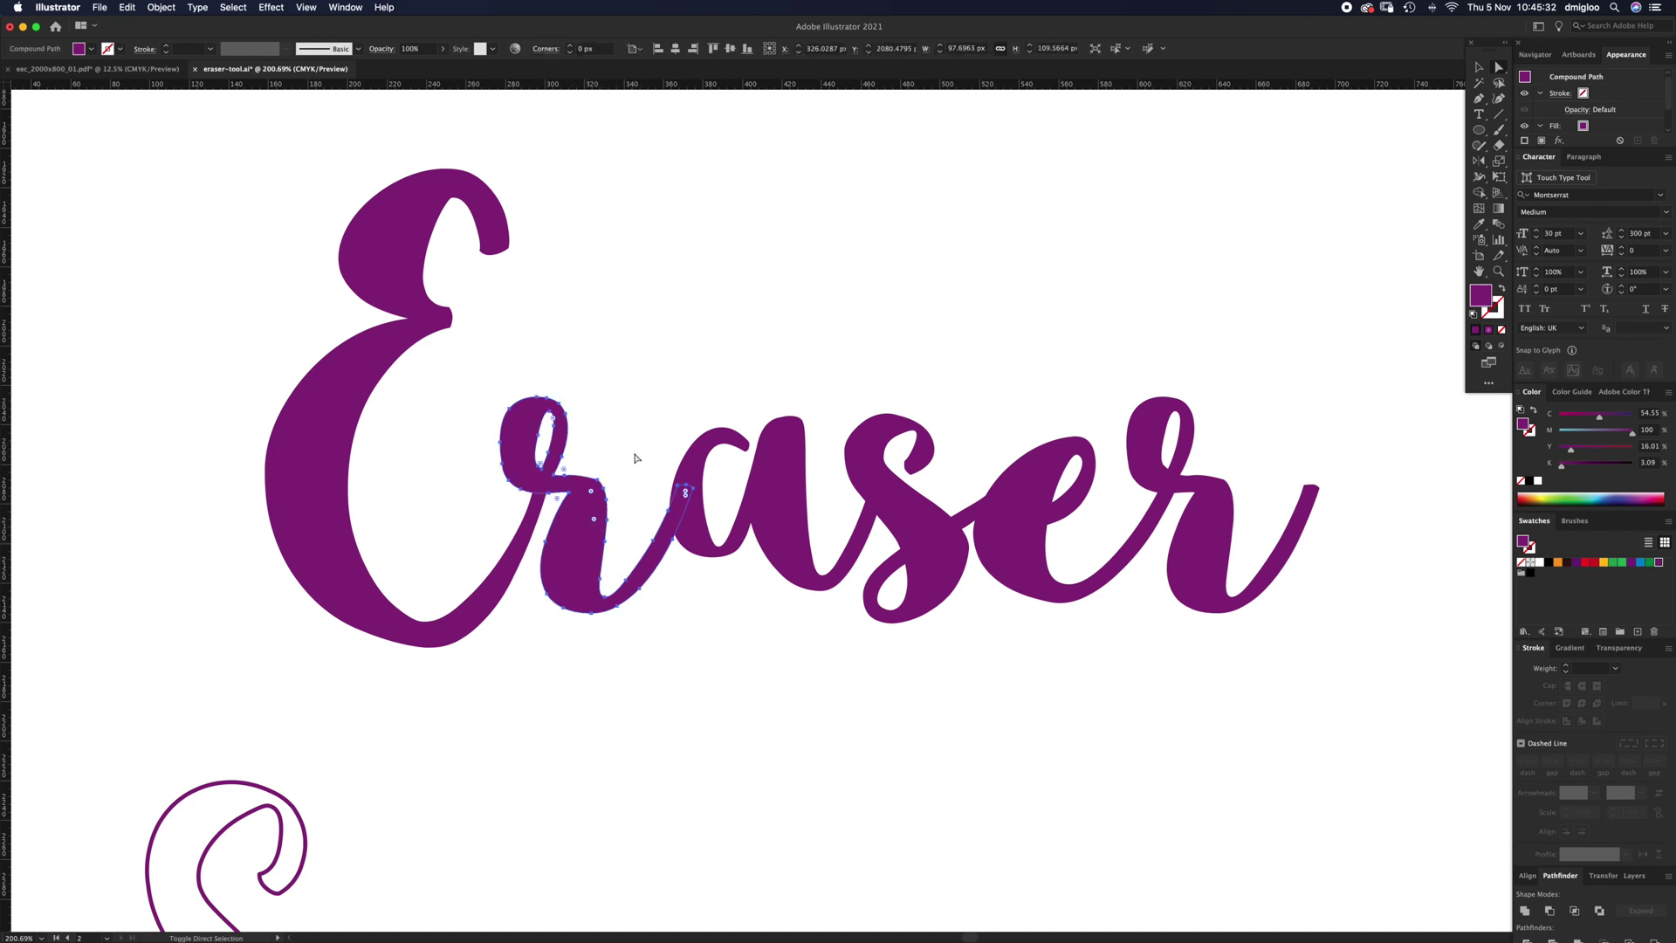
key(shift+e)
mouse_move(510, 452)
mouse_down()
mouse_move(631, 464)
mouse_move(602, 541)
mouse_move(663, 542)
mouse_move(655, 580)
mouse_up()
key(a)
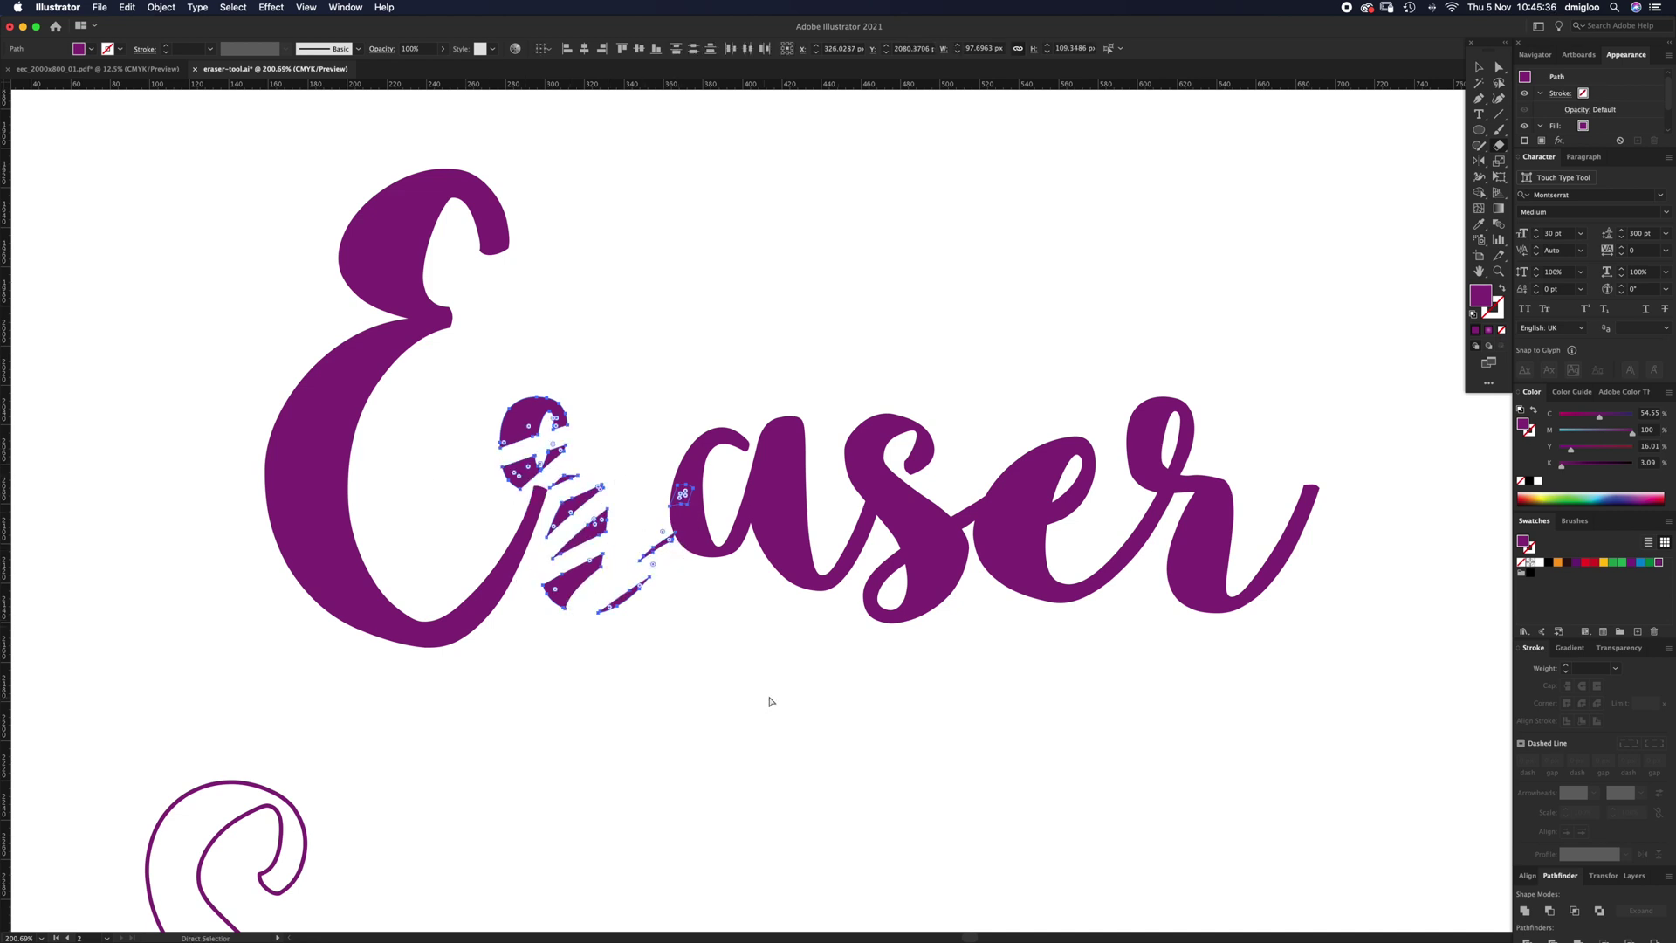
click(768, 699)
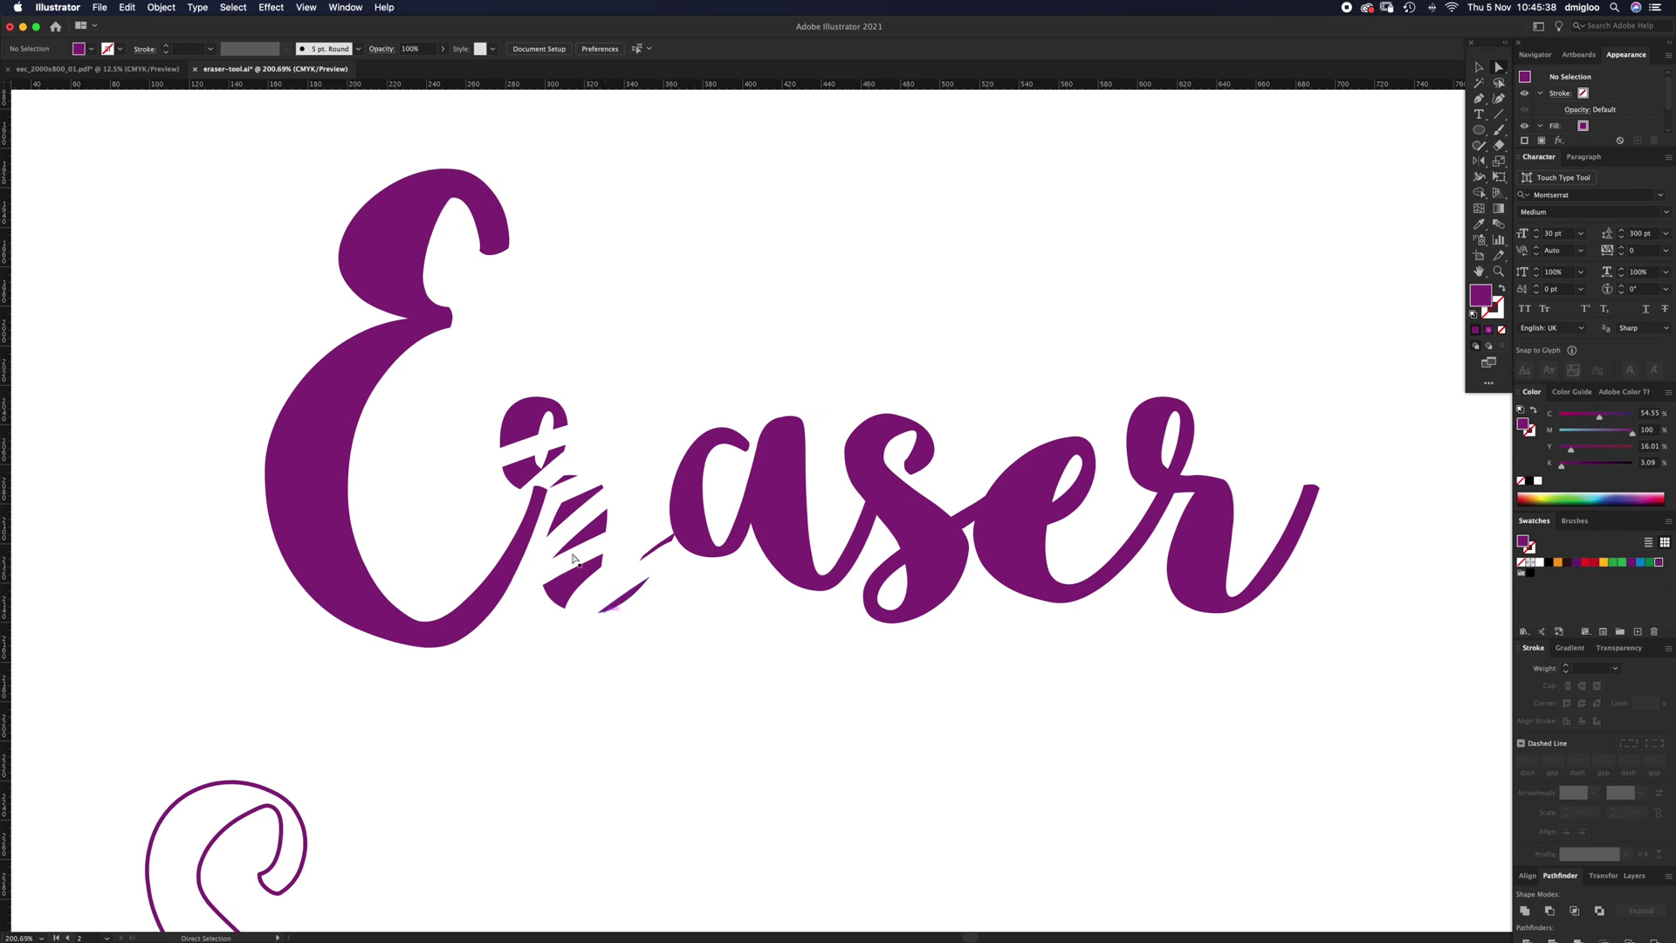
key(super+z)
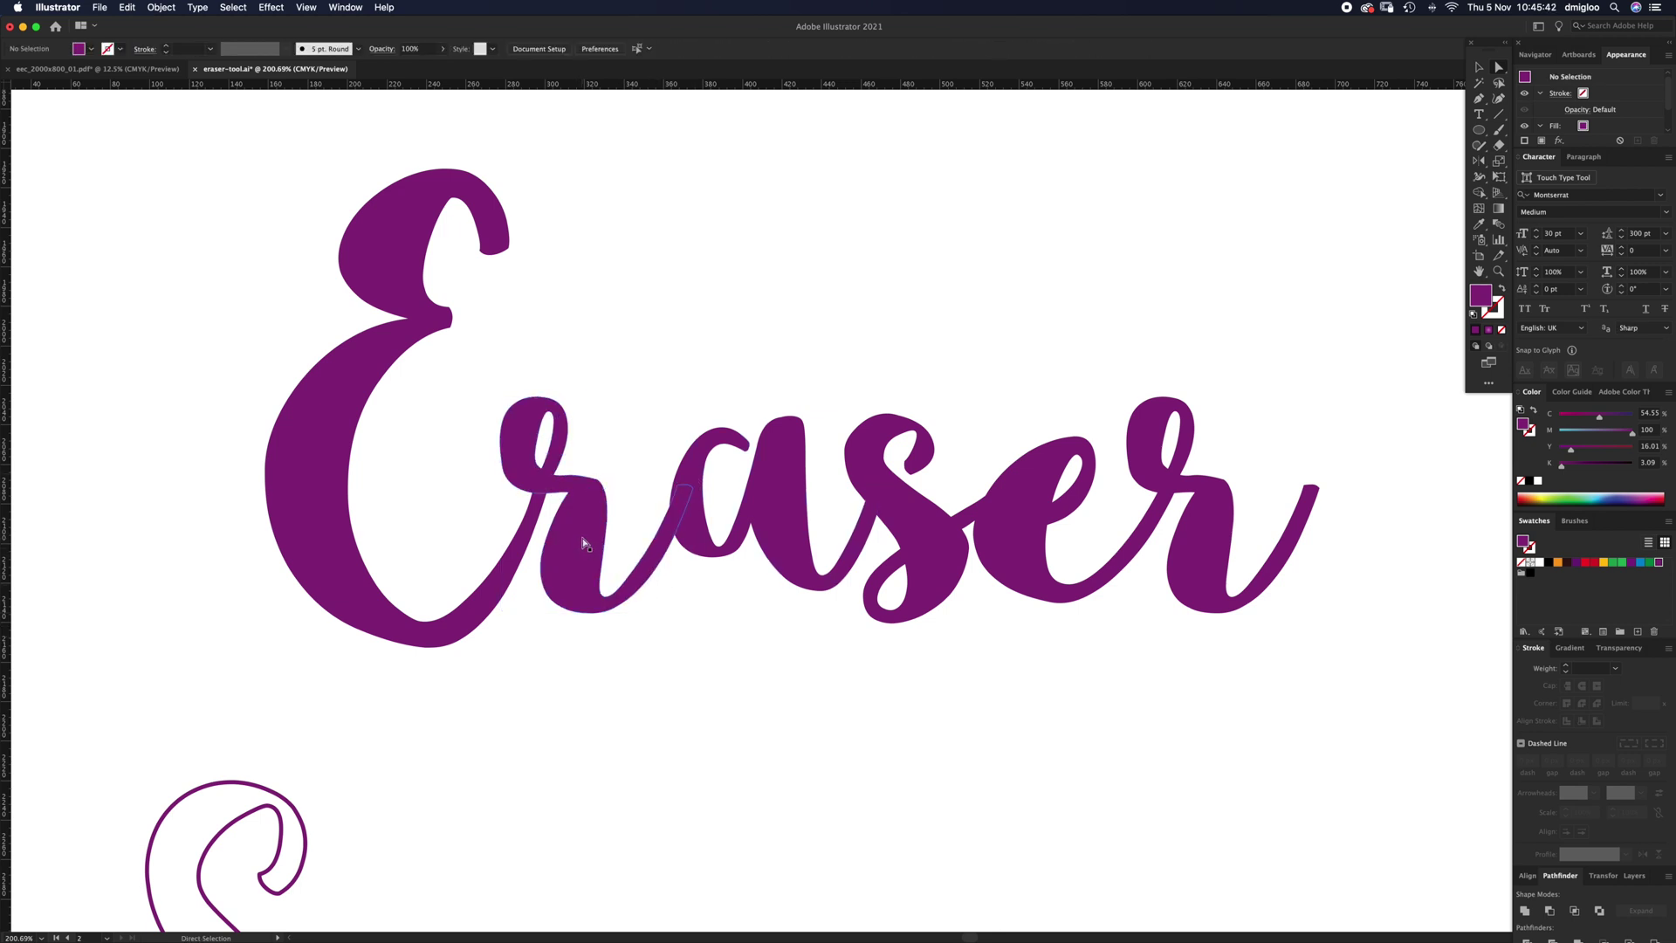
Select the letters r, a and s of the Eraser lettering together and erase freehand bands across them
click(586, 540)
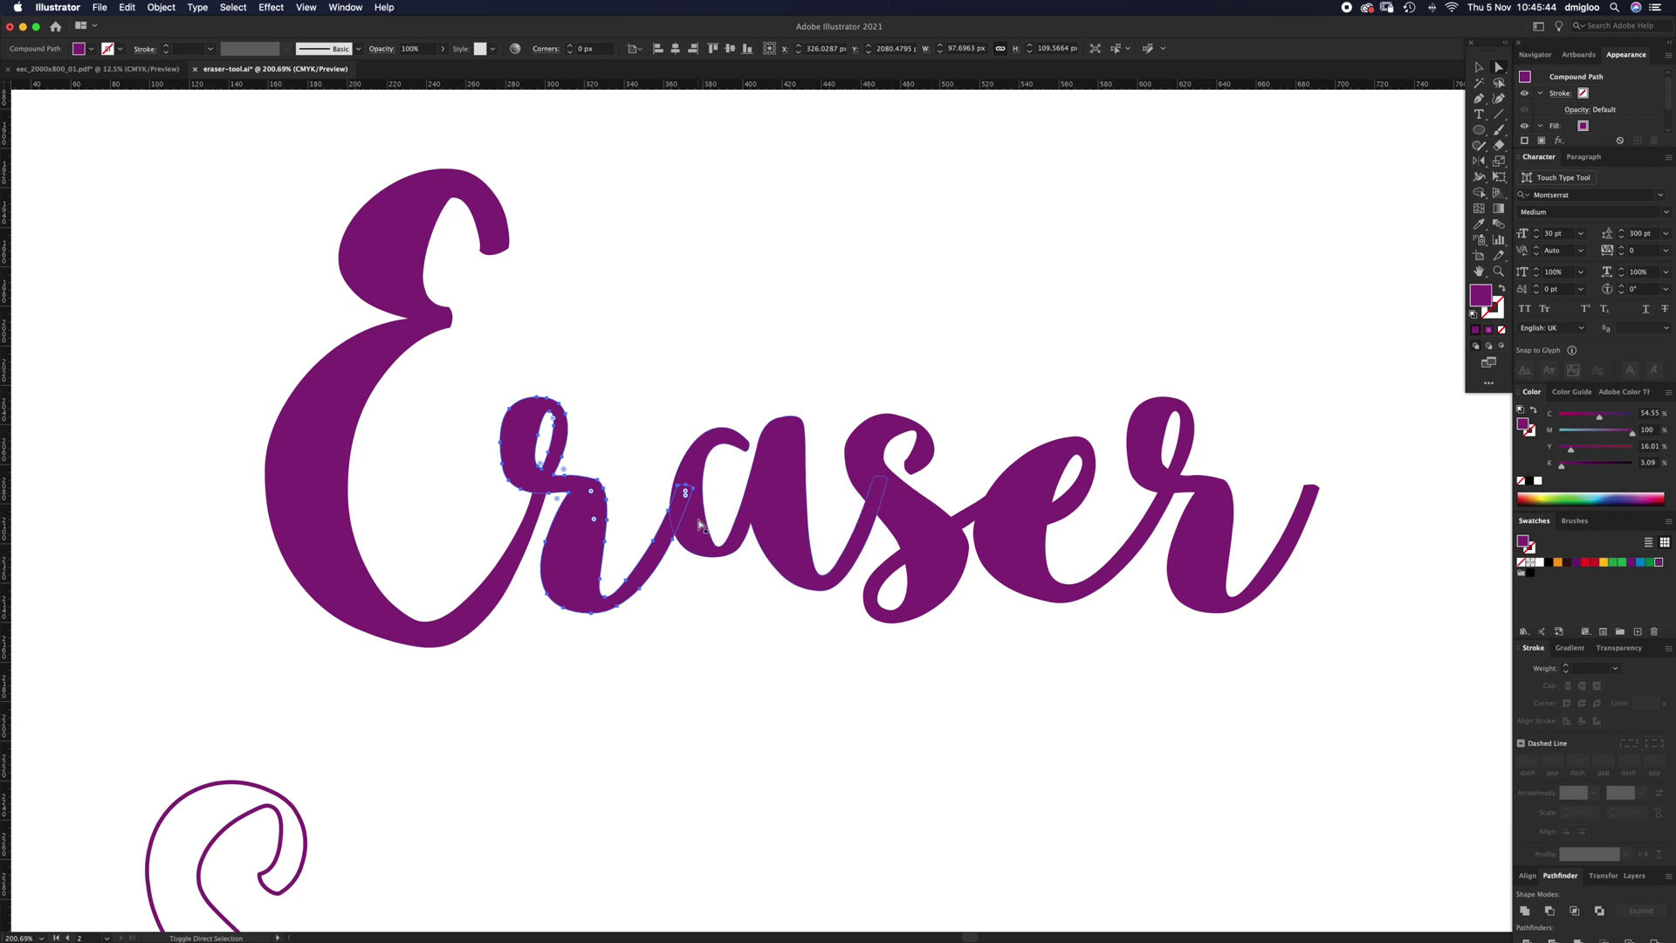
shift+click(790, 514)
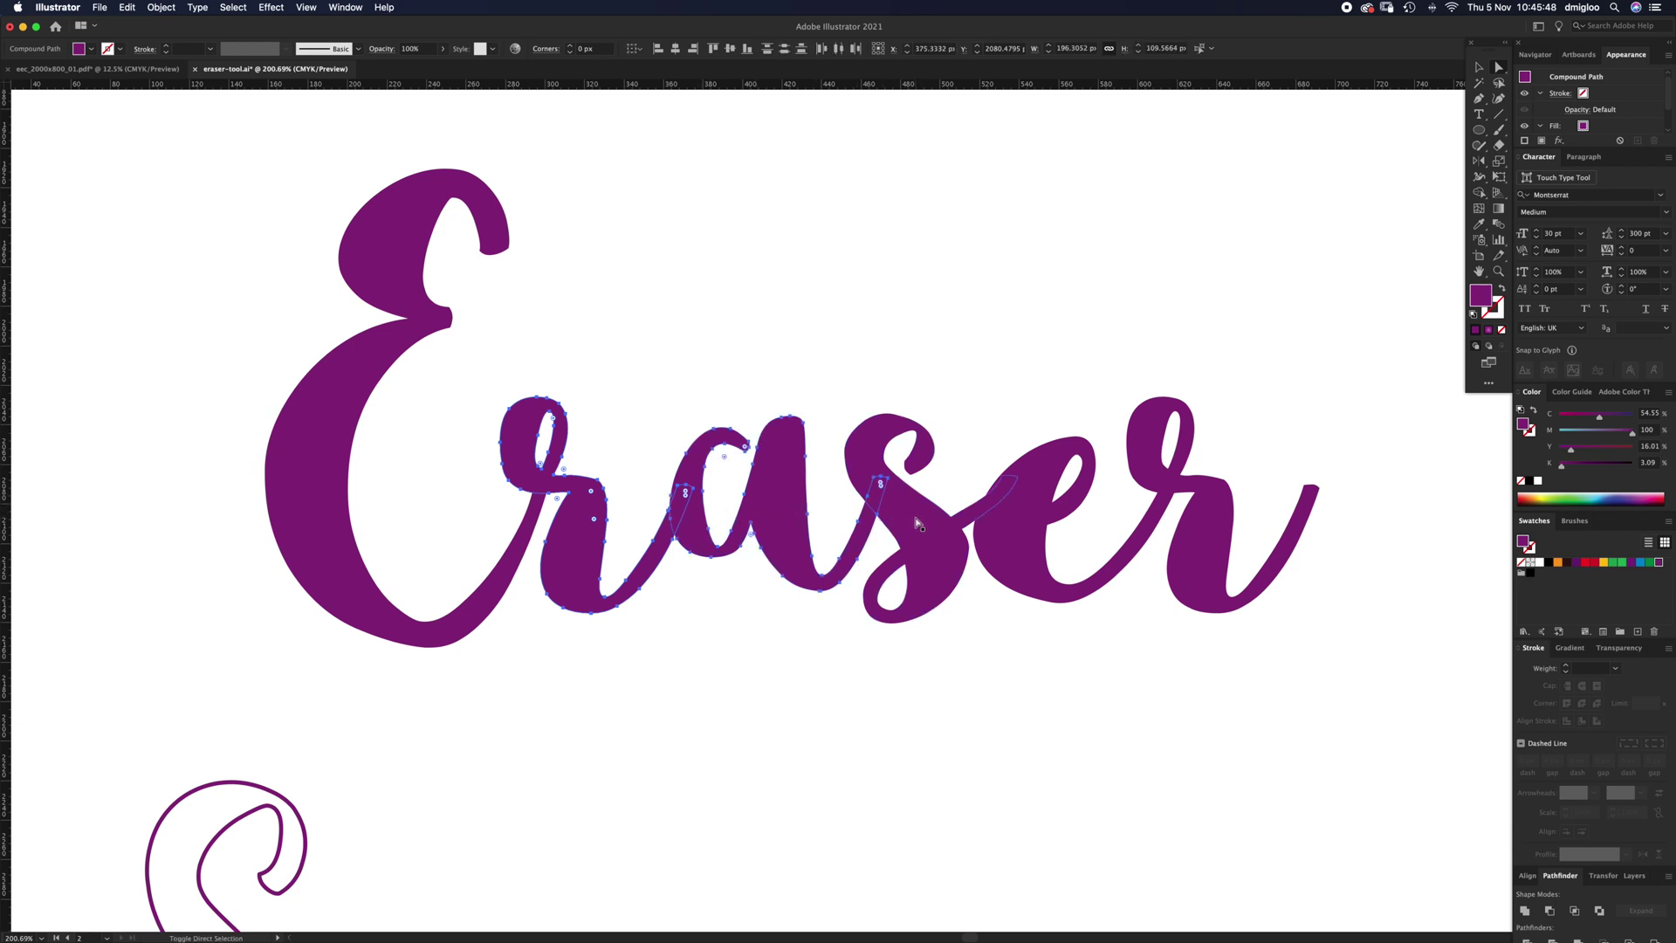
shift+click(919, 524)
key(shift+e)
mouse_move(497, 471)
mouse_down()
mouse_move(1002, 478)
mouse_move(467, 535)
mouse_move(679, 522)
mouse_move(1012, 556)
mouse_move(551, 606)
mouse_up()
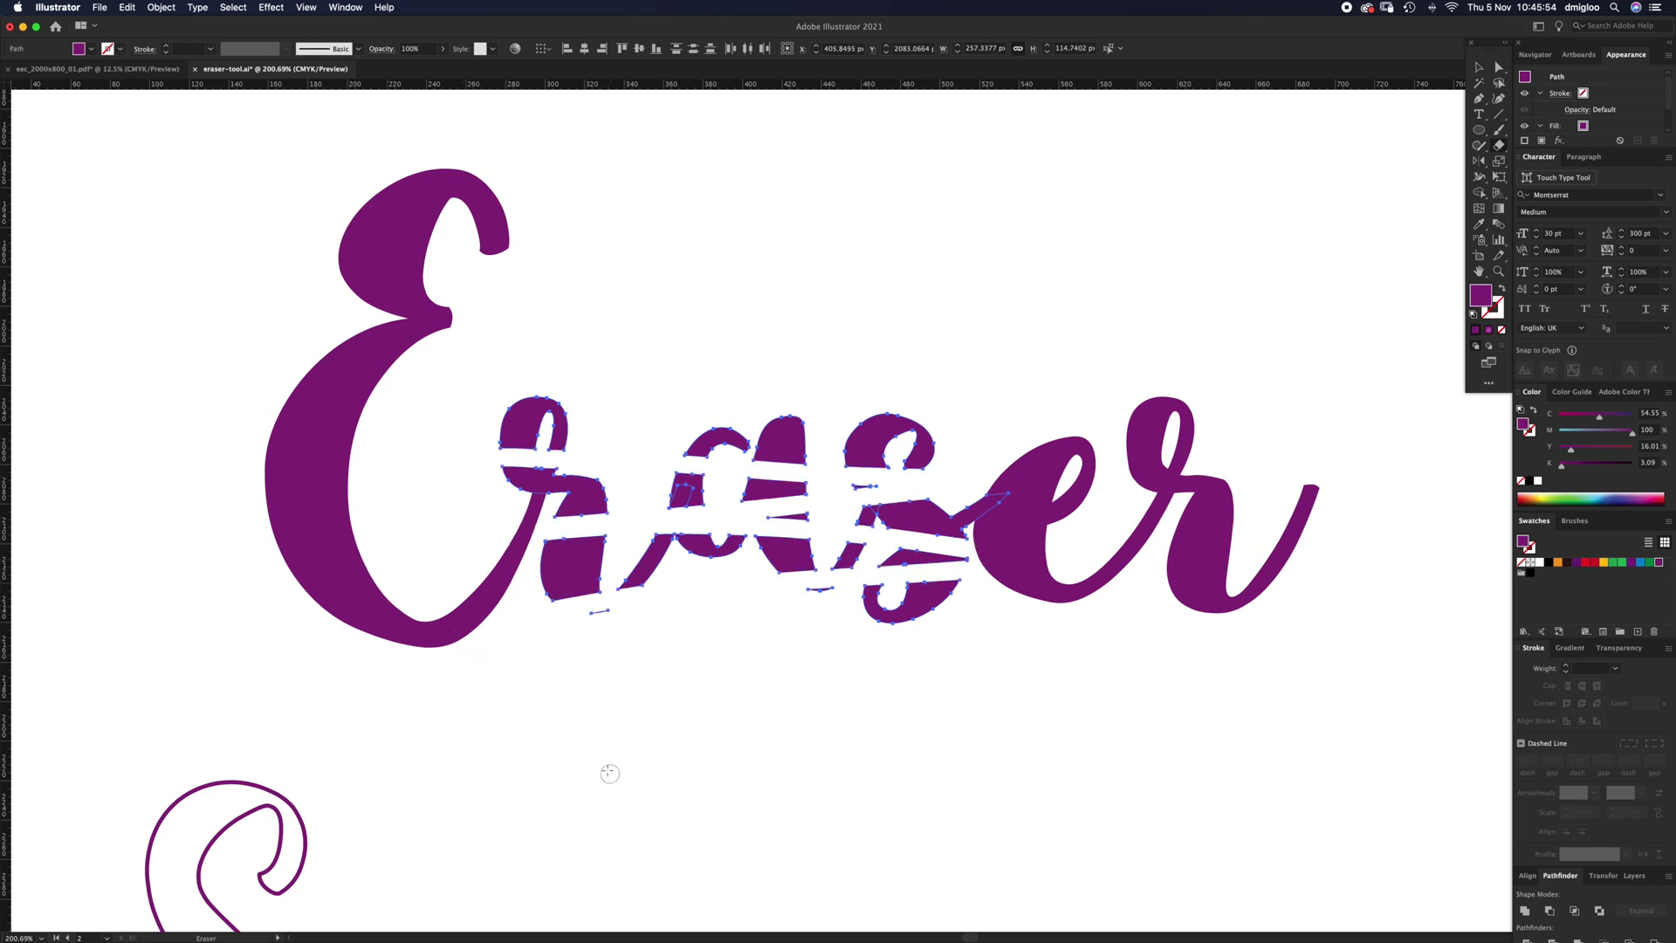
Undo the erasing across the letters r, a and s, and clear the selection
key(super+shift+a)
key(a)
key(super+z)
key(super+z)
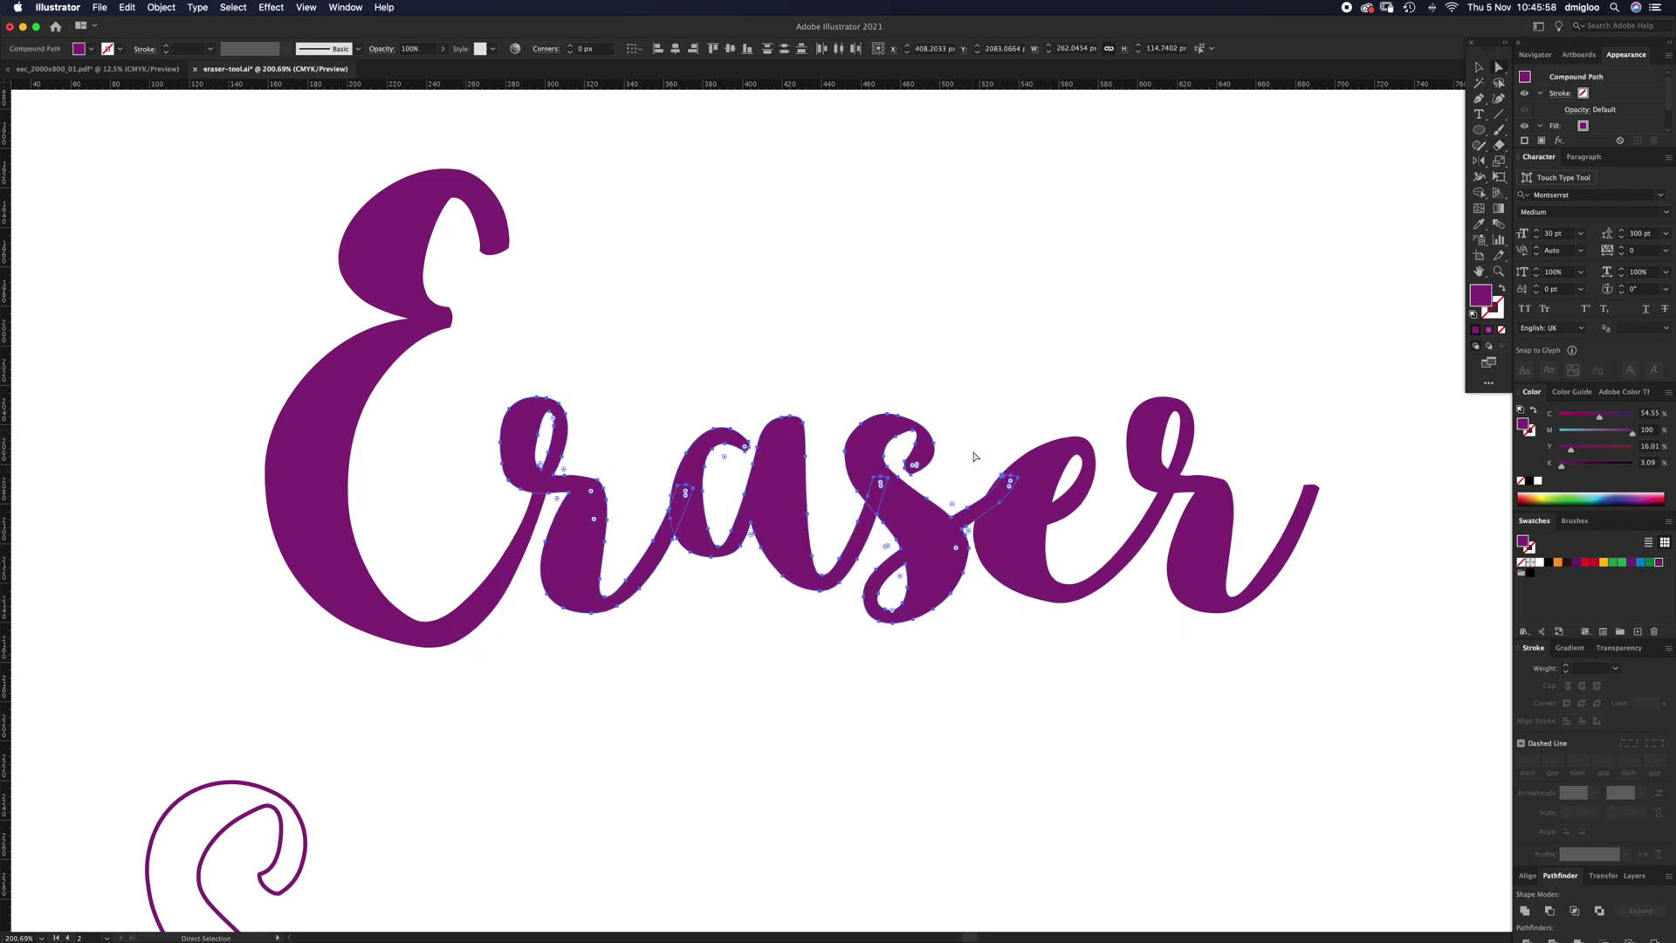
key(super+shift+a)
Examine the circle and the zigzag line crossing it by selecting their stroked paths separately and together, and clear the selection
mouse_move(1109, 524)
mouse_down()
mouse_move(992, 553)
mouse_move(456, 559)
mouse_move(427, 454)
mouse_move(357, 498)
mouse_up()
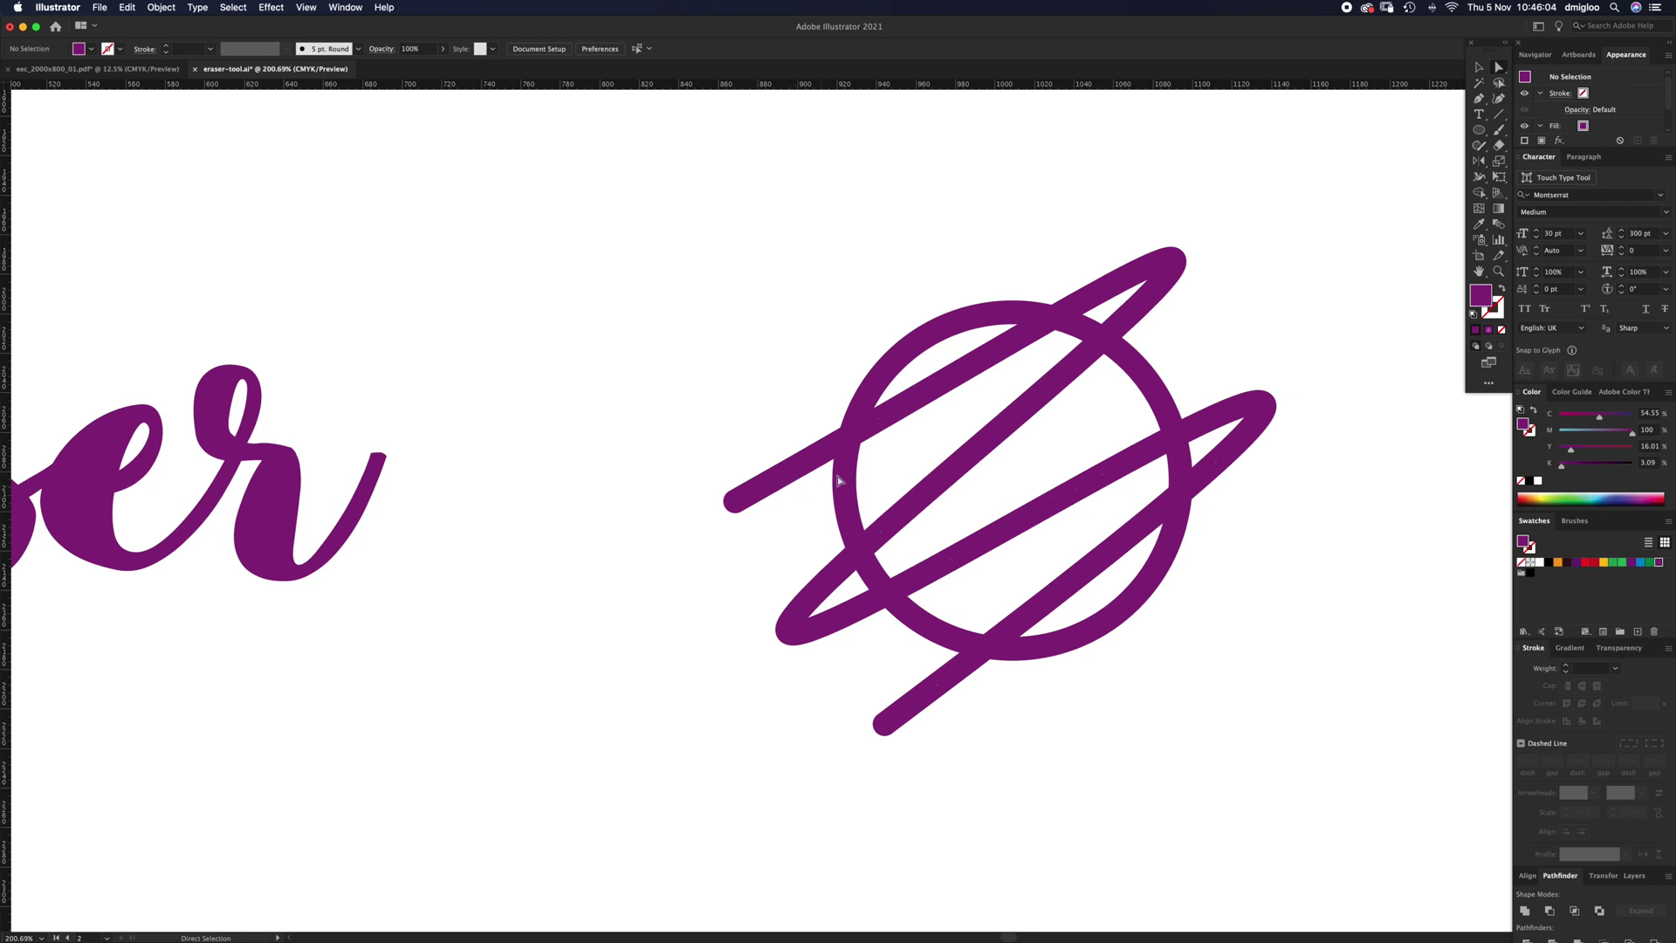
key(v)
click(917, 476)
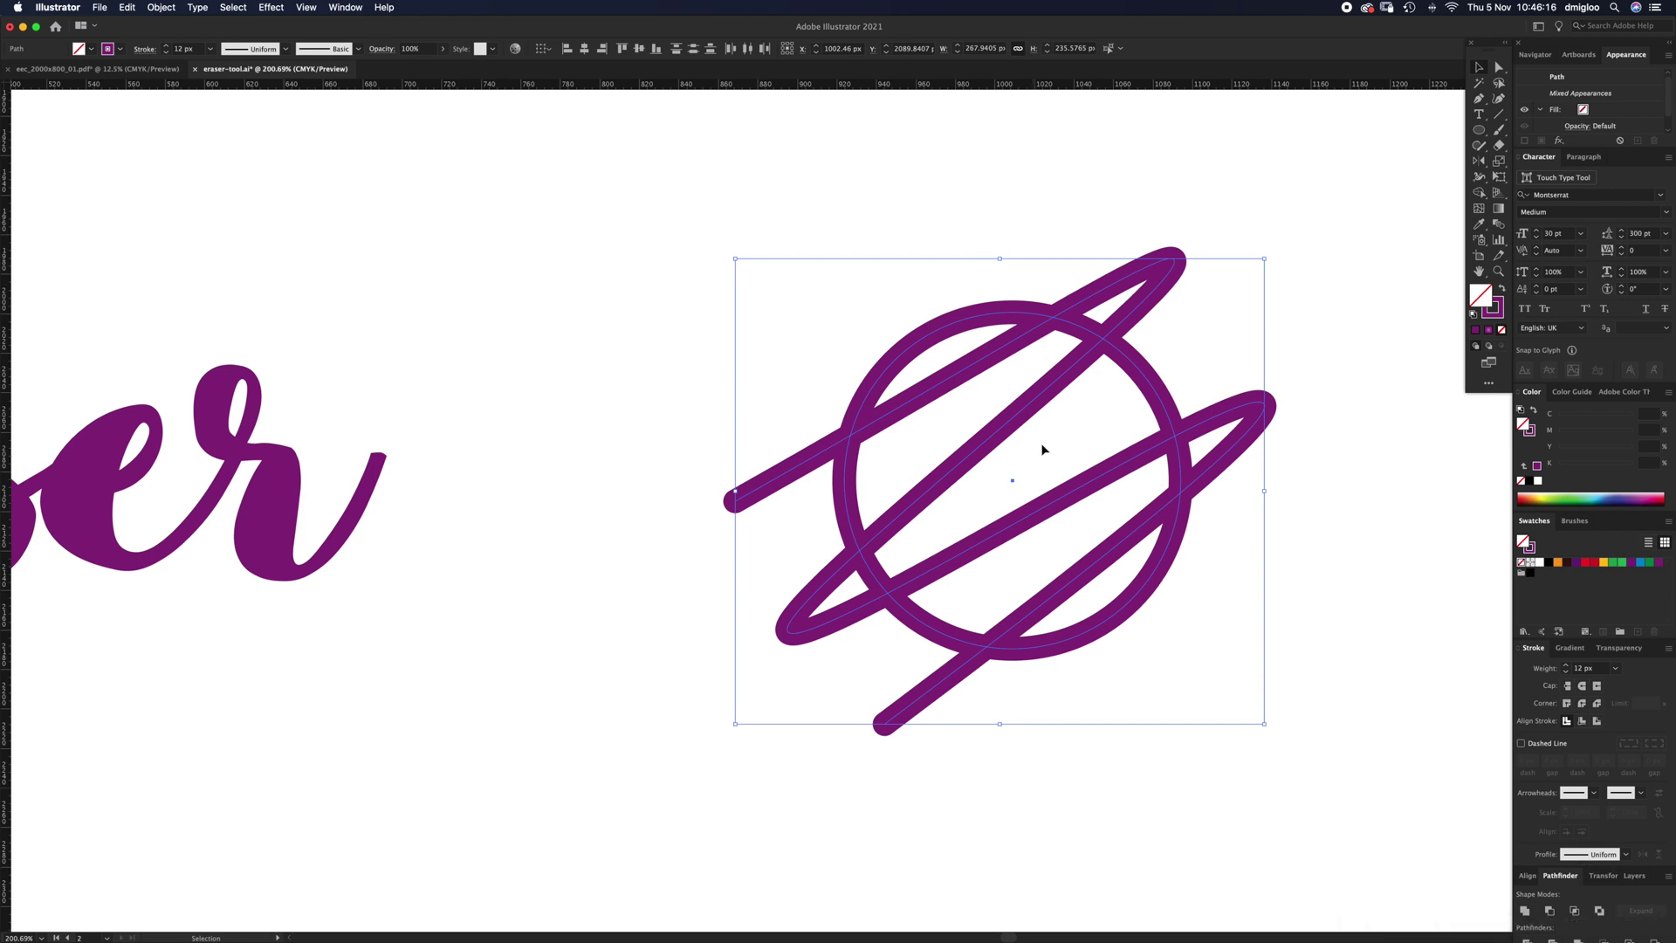
click(1064, 454)
click(1096, 508)
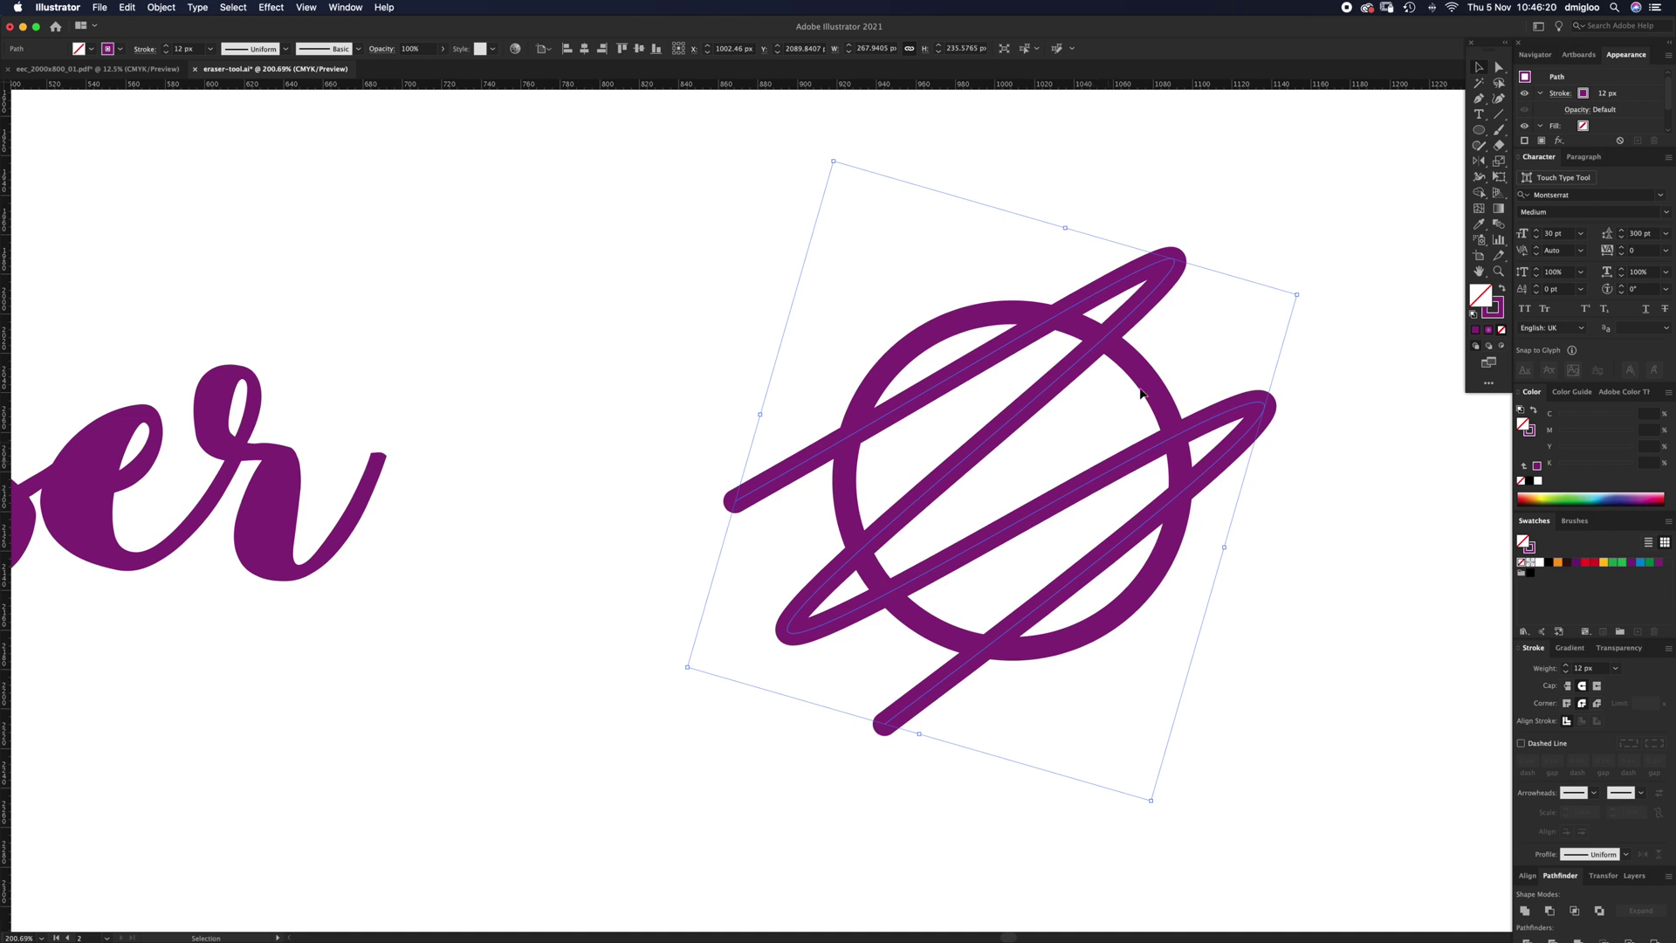
drag(1221, 316, 945, 553)
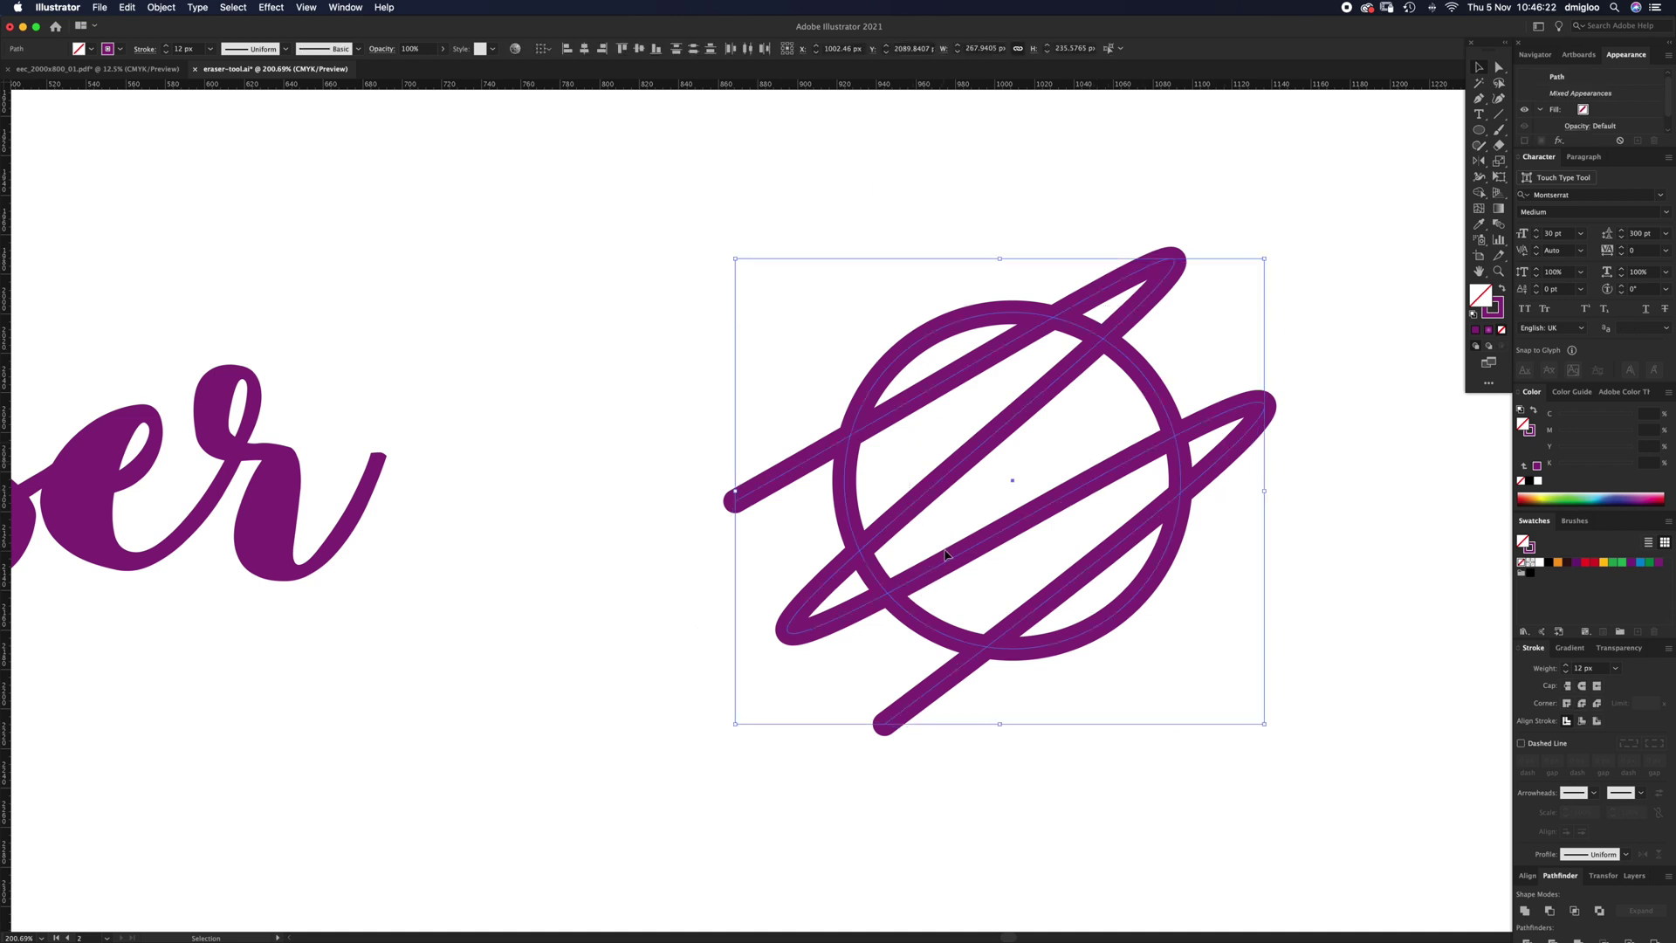
click(161, 8)
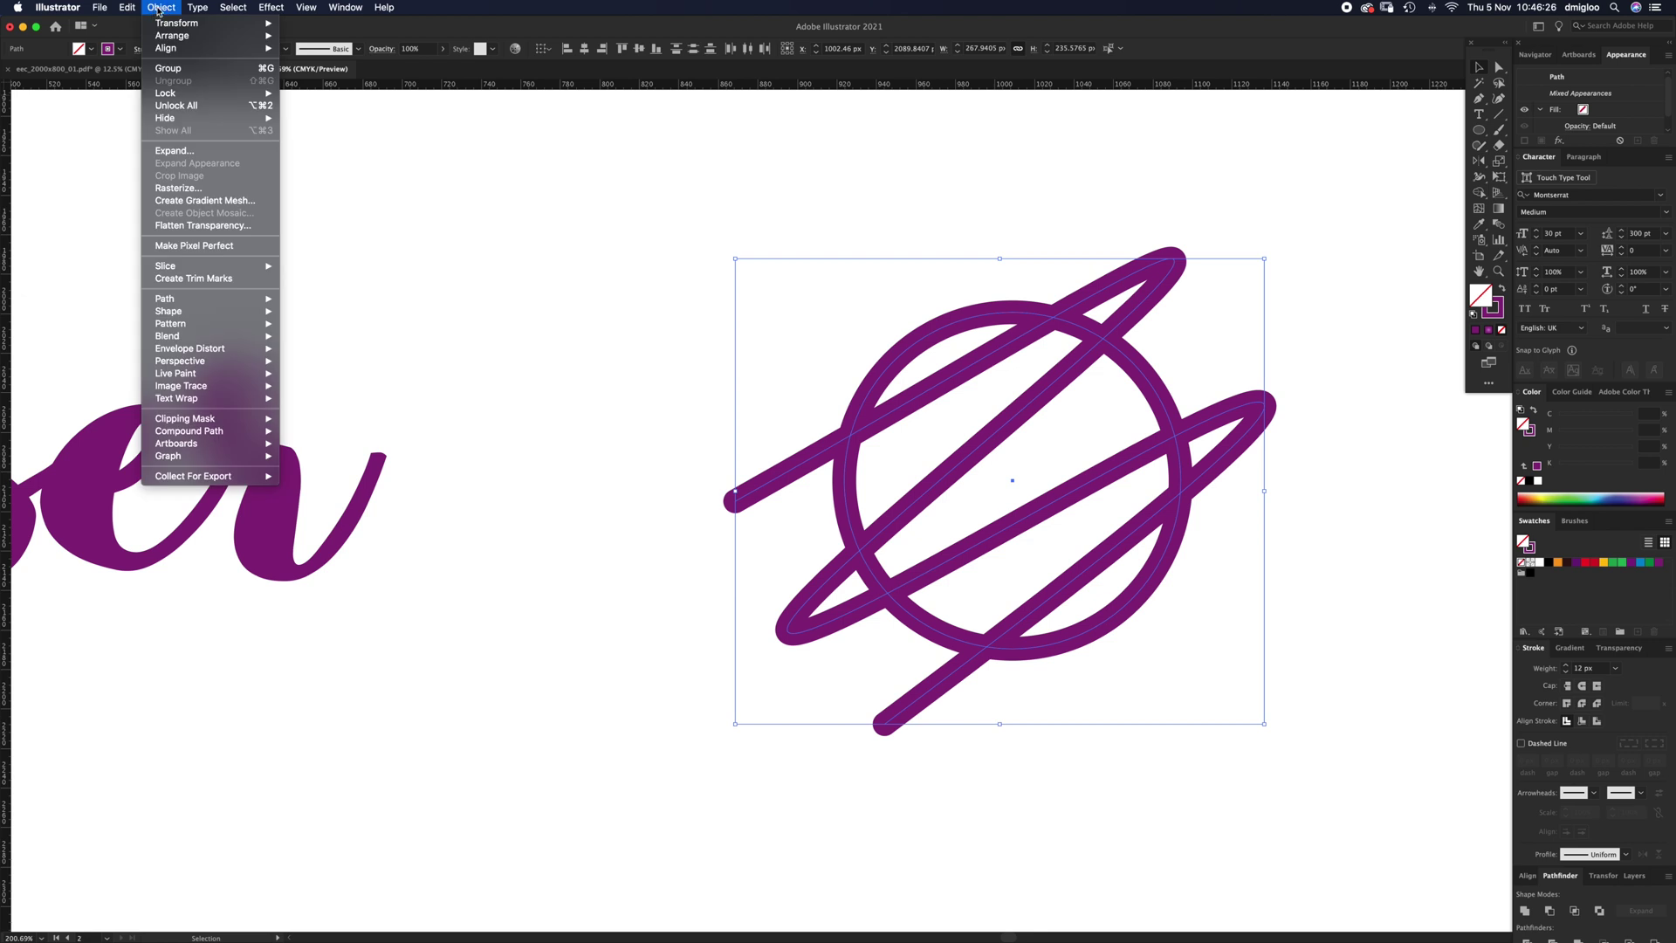
click(160, 8)
click(1501, 144)
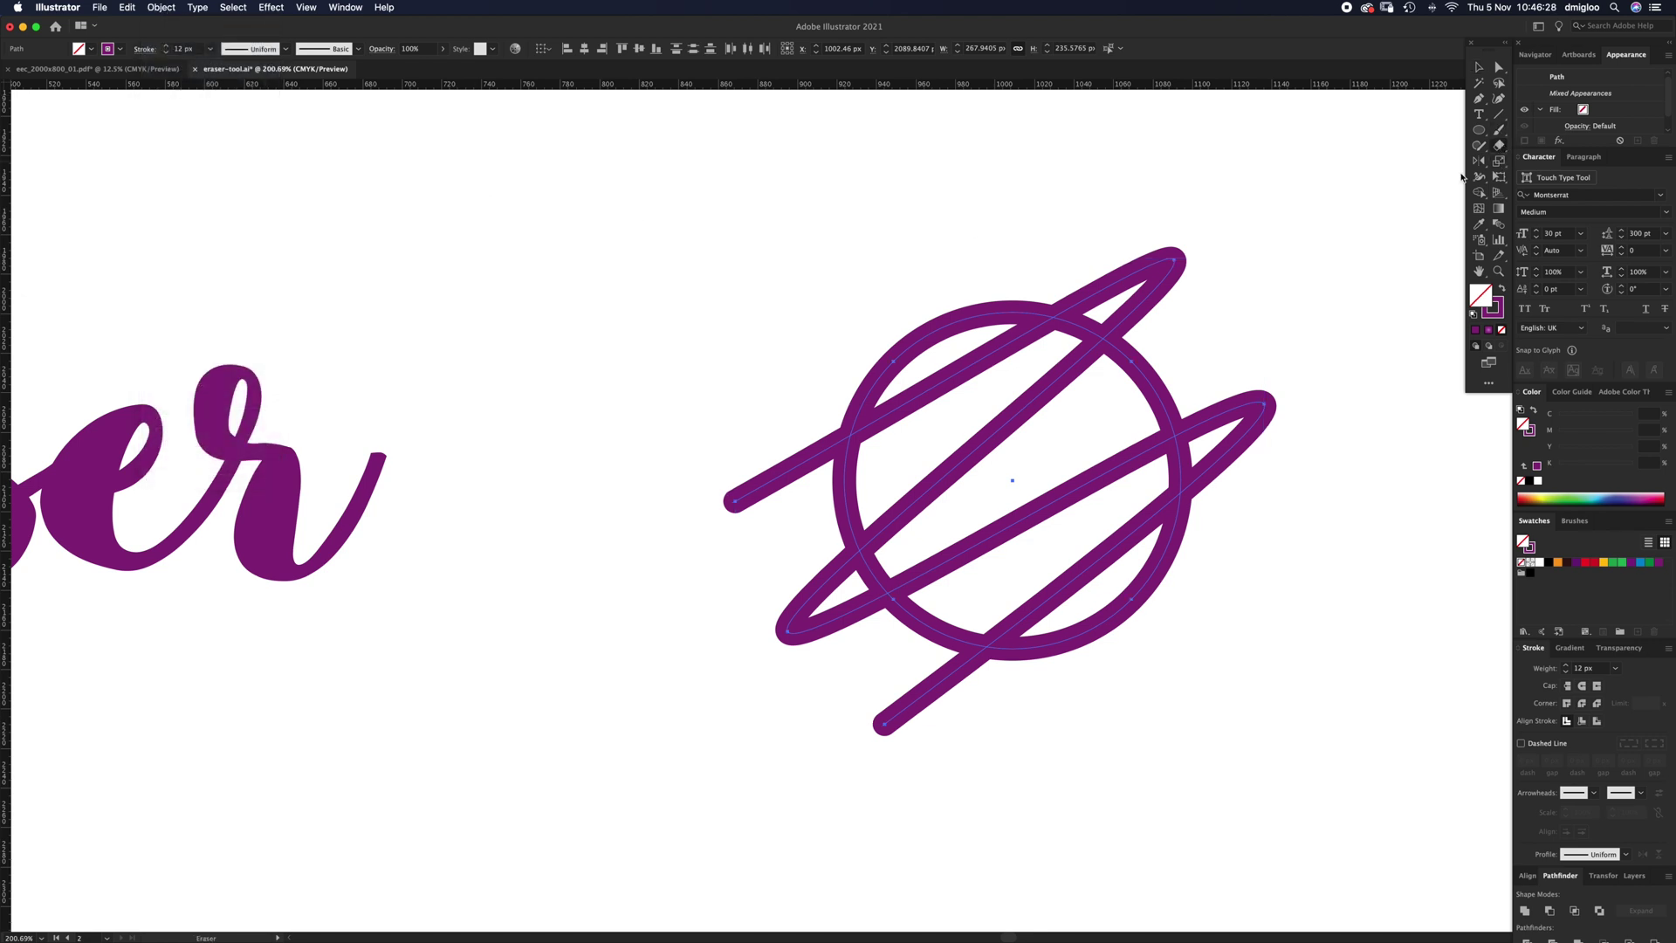
key(super+shift+a)
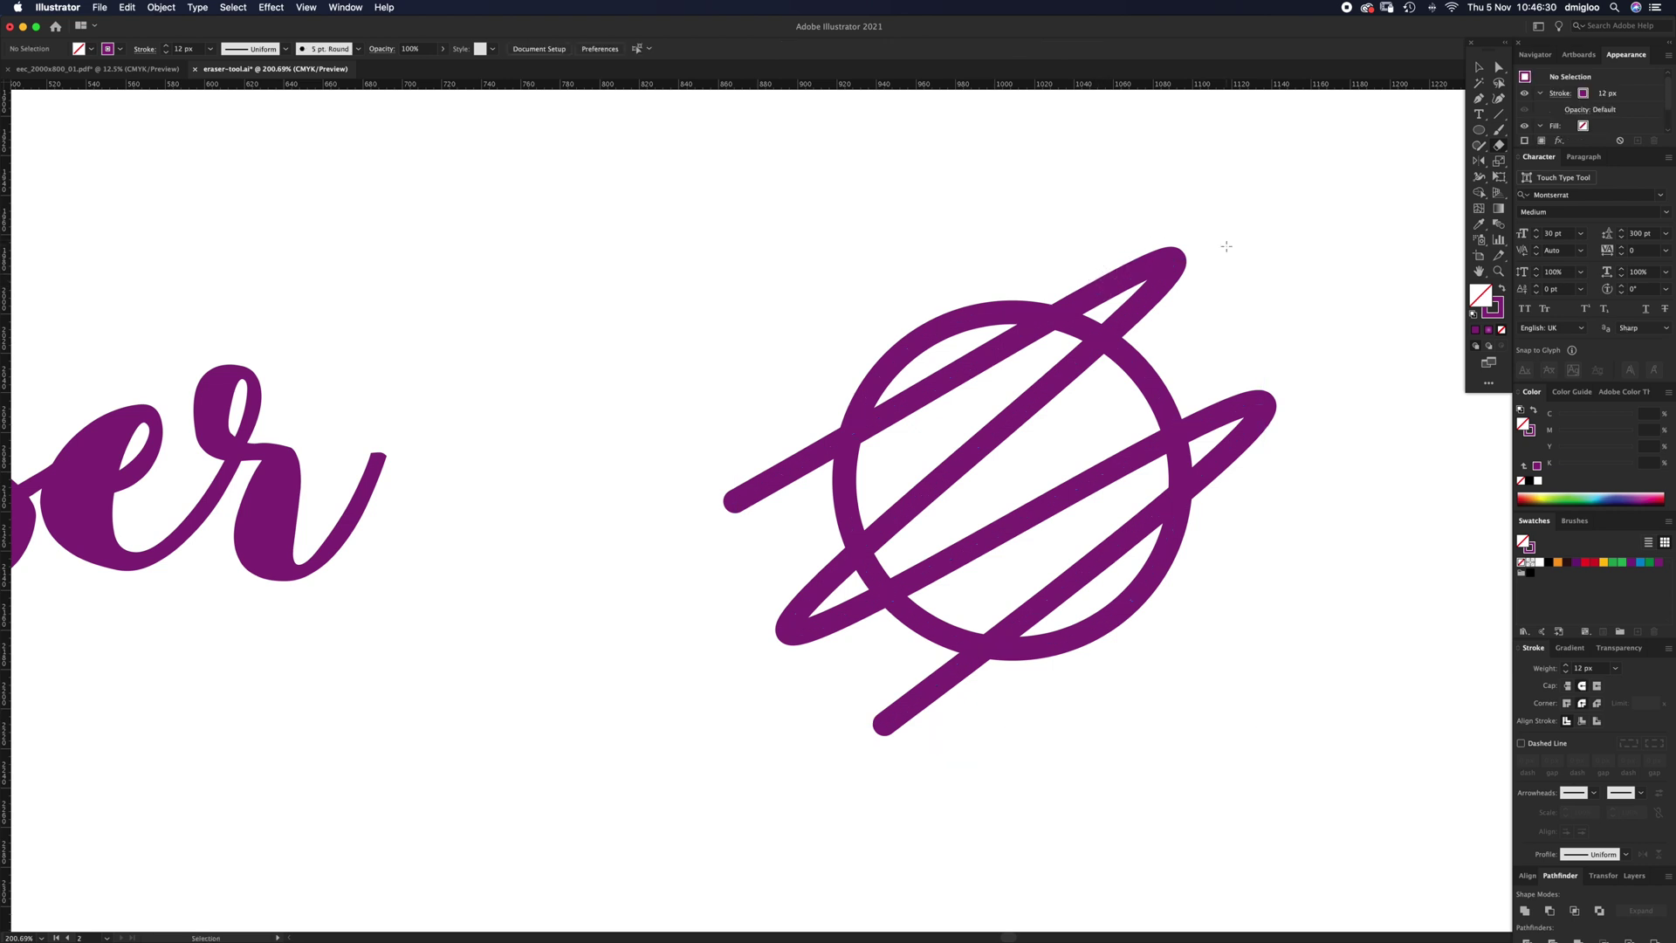
Select only the zigzag line, erase it along the circle's outer edge with the Eraser tool, and clear the selection
key(v)
drag(1220, 237, 1174, 273)
click(1501, 147)
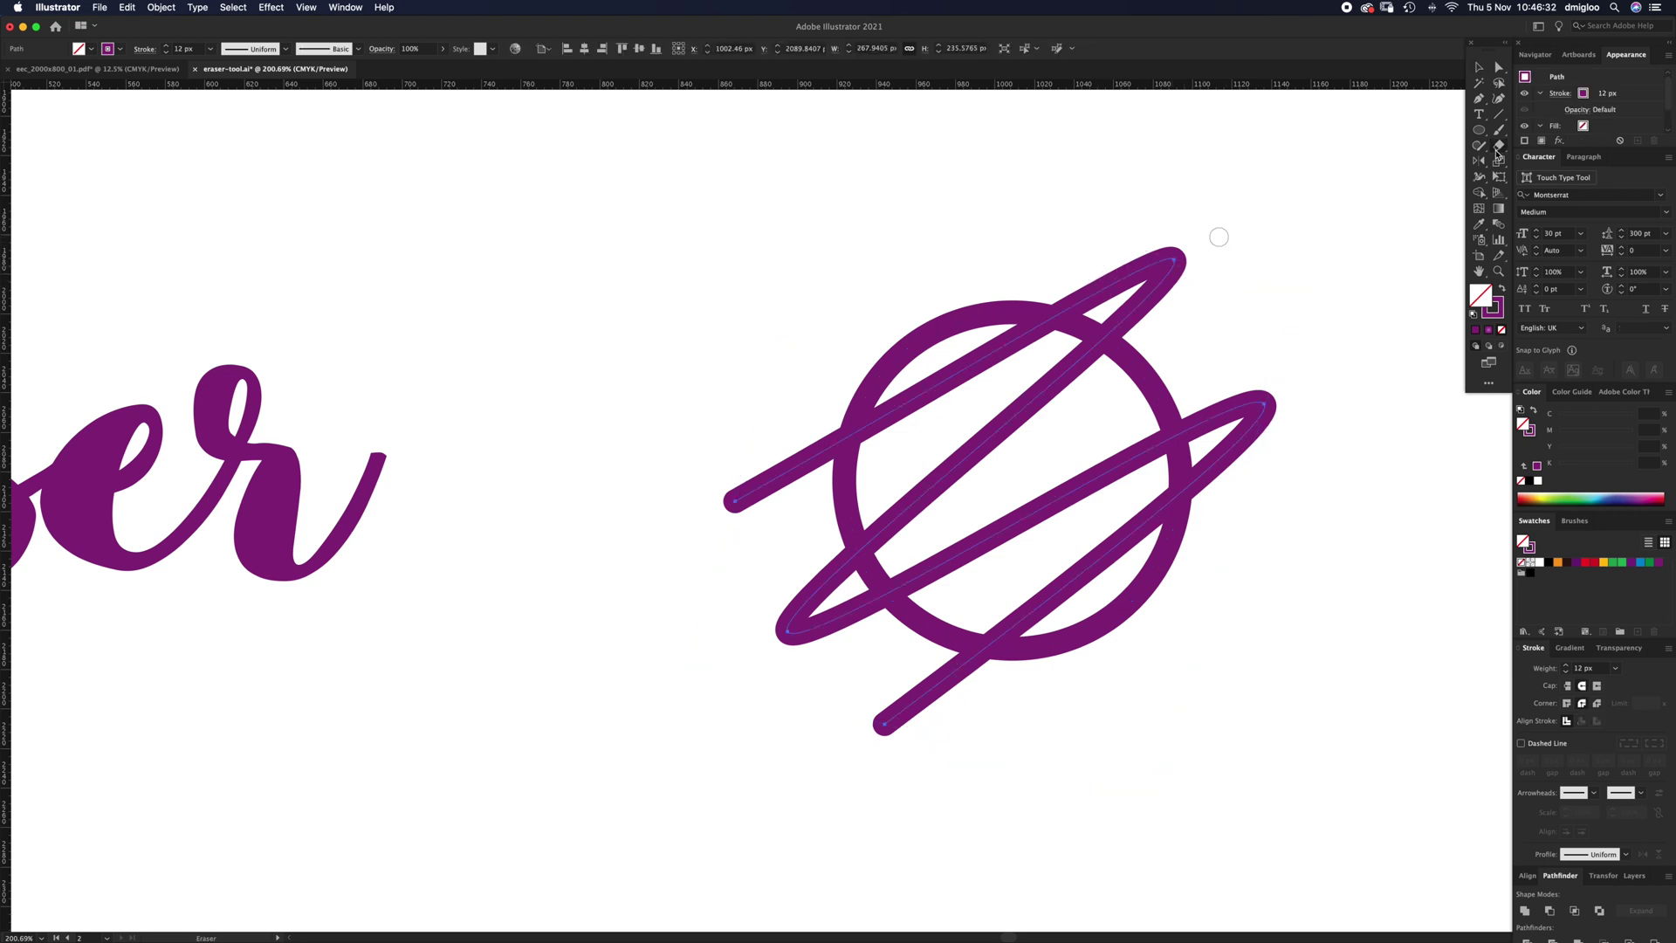
mouse_move(1045, 305)
mouse_down()
mouse_move(1137, 349)
mouse_move(1182, 414)
mouse_move(1186, 517)
mouse_up()
mouse_move(1013, 671)
mouse_down()
mouse_move(894, 622)
mouse_move(847, 553)
mouse_move(819, 482)
mouse_move(848, 384)
mouse_up()
key(super+shift+a)
key(a)
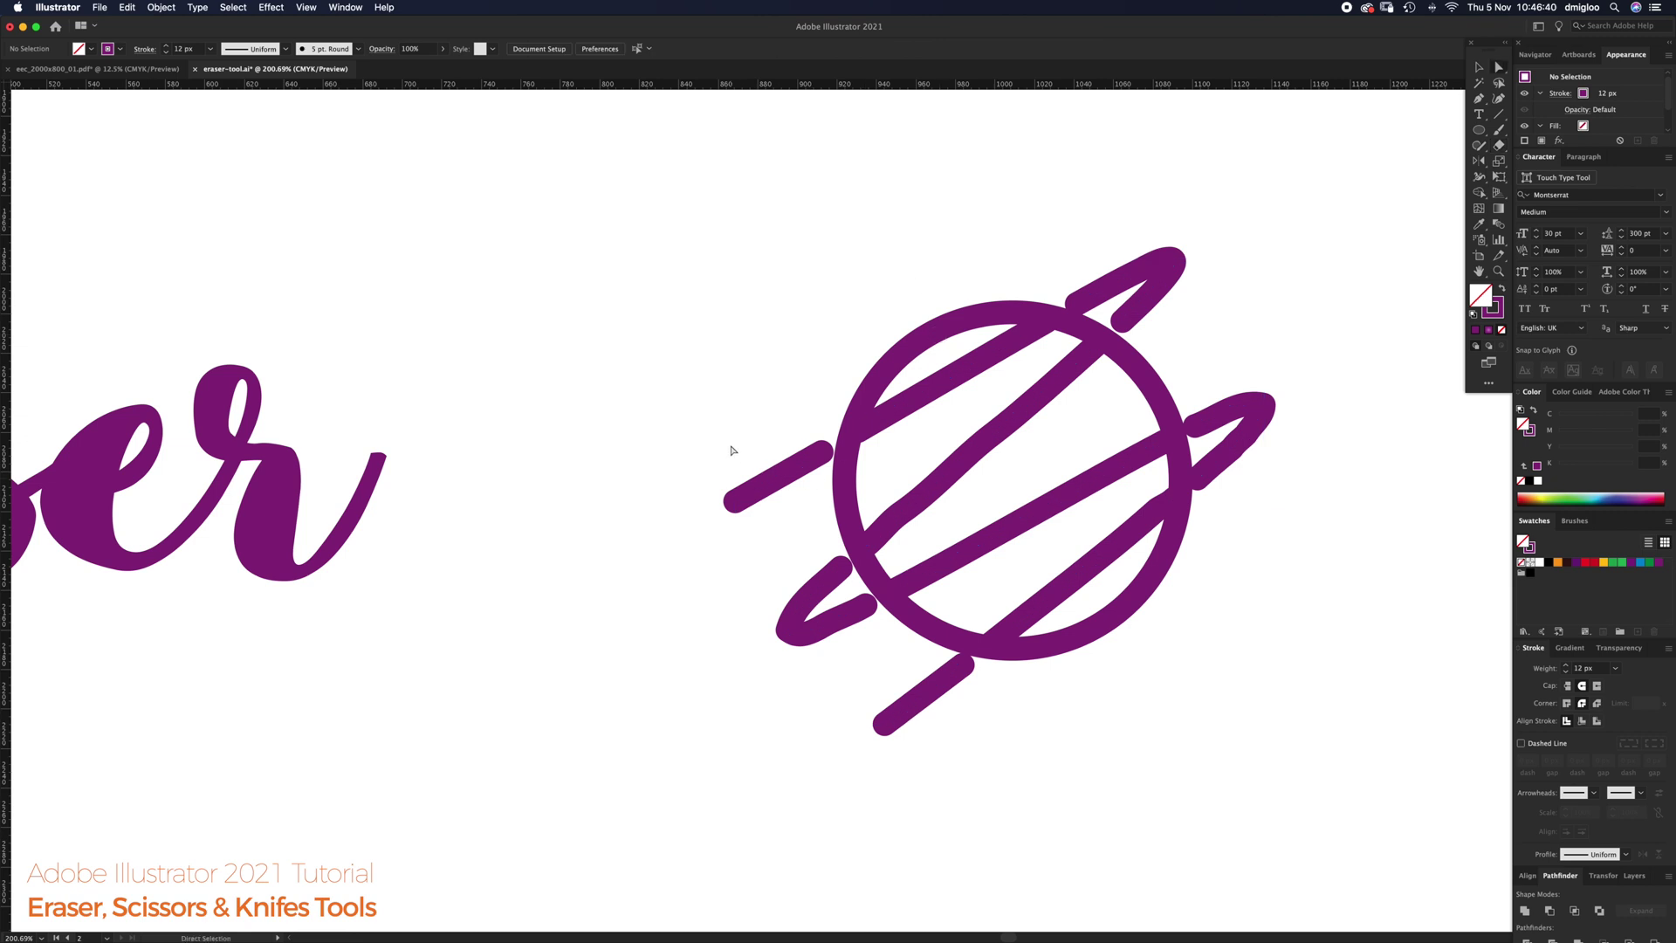
Delete the leftover zigzag pieces outside the circle, keeping only the stripes inside it
mouse_move(781, 592)
mouse_down()
mouse_move(826, 669)
mouse_move(925, 733)
mouse_up()
key(Delete)
key(Delete)
key(Delete)
key(Delete)
key(Delete)
drag(1309, 365, 1237, 424)
key(Delete)
key(Delete)
drag(1210, 192, 1163, 263)
key(Delete)
key(Delete)
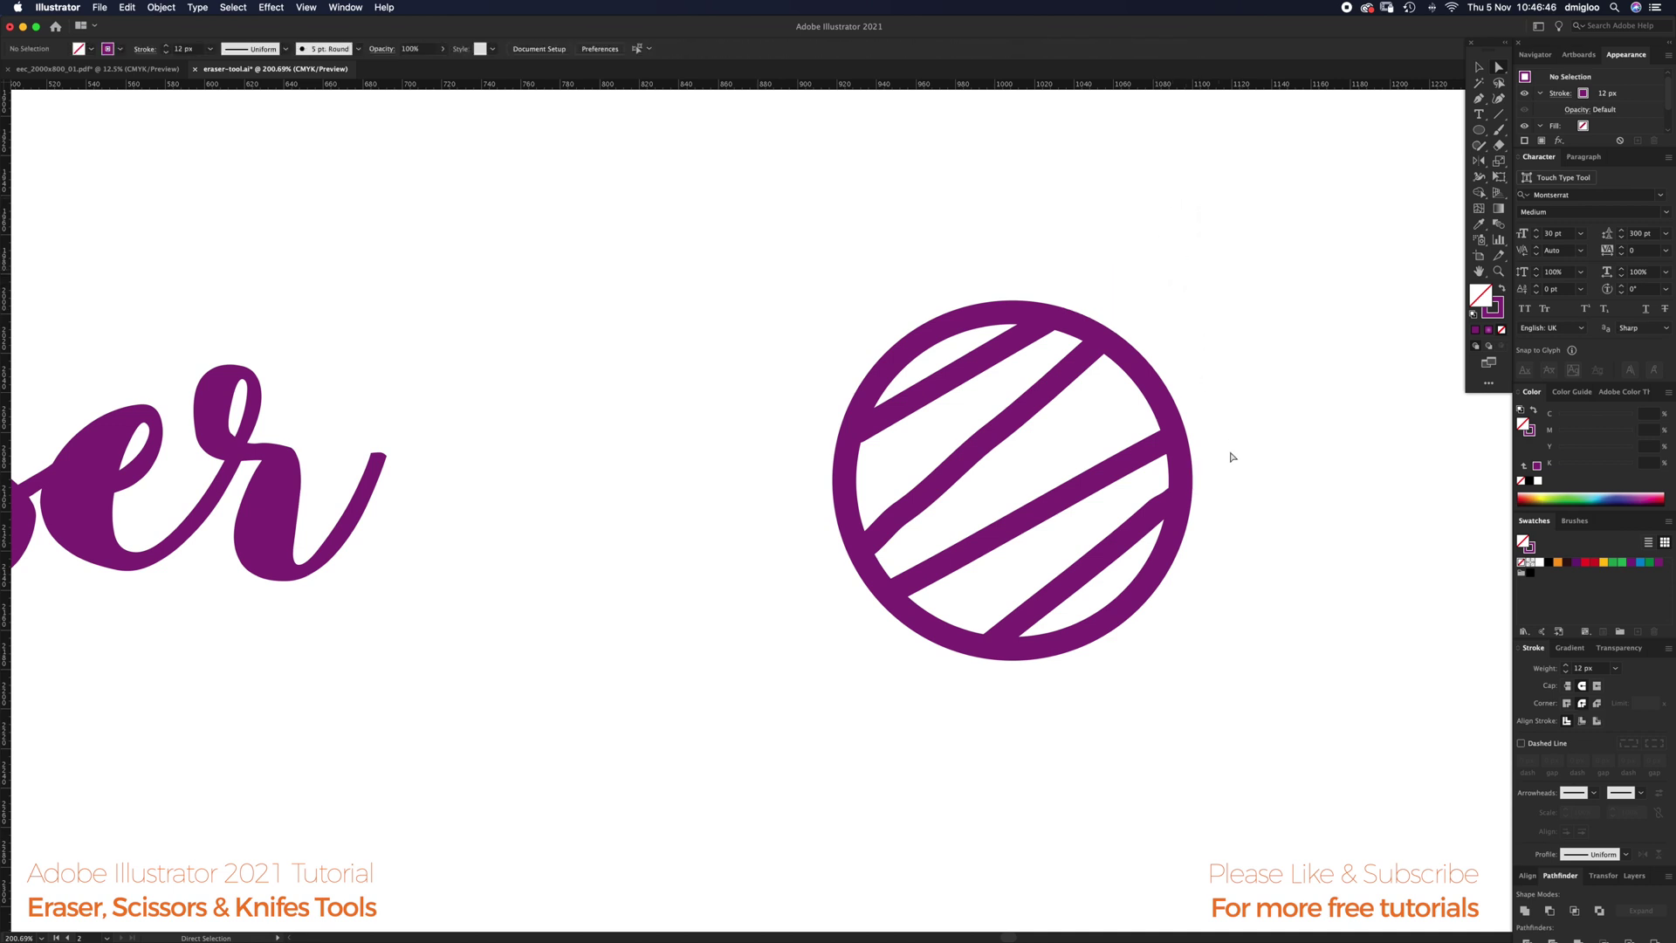
Try bending the third diagonal stripe inside the circle, and restore its straight shape
click(1073, 486)
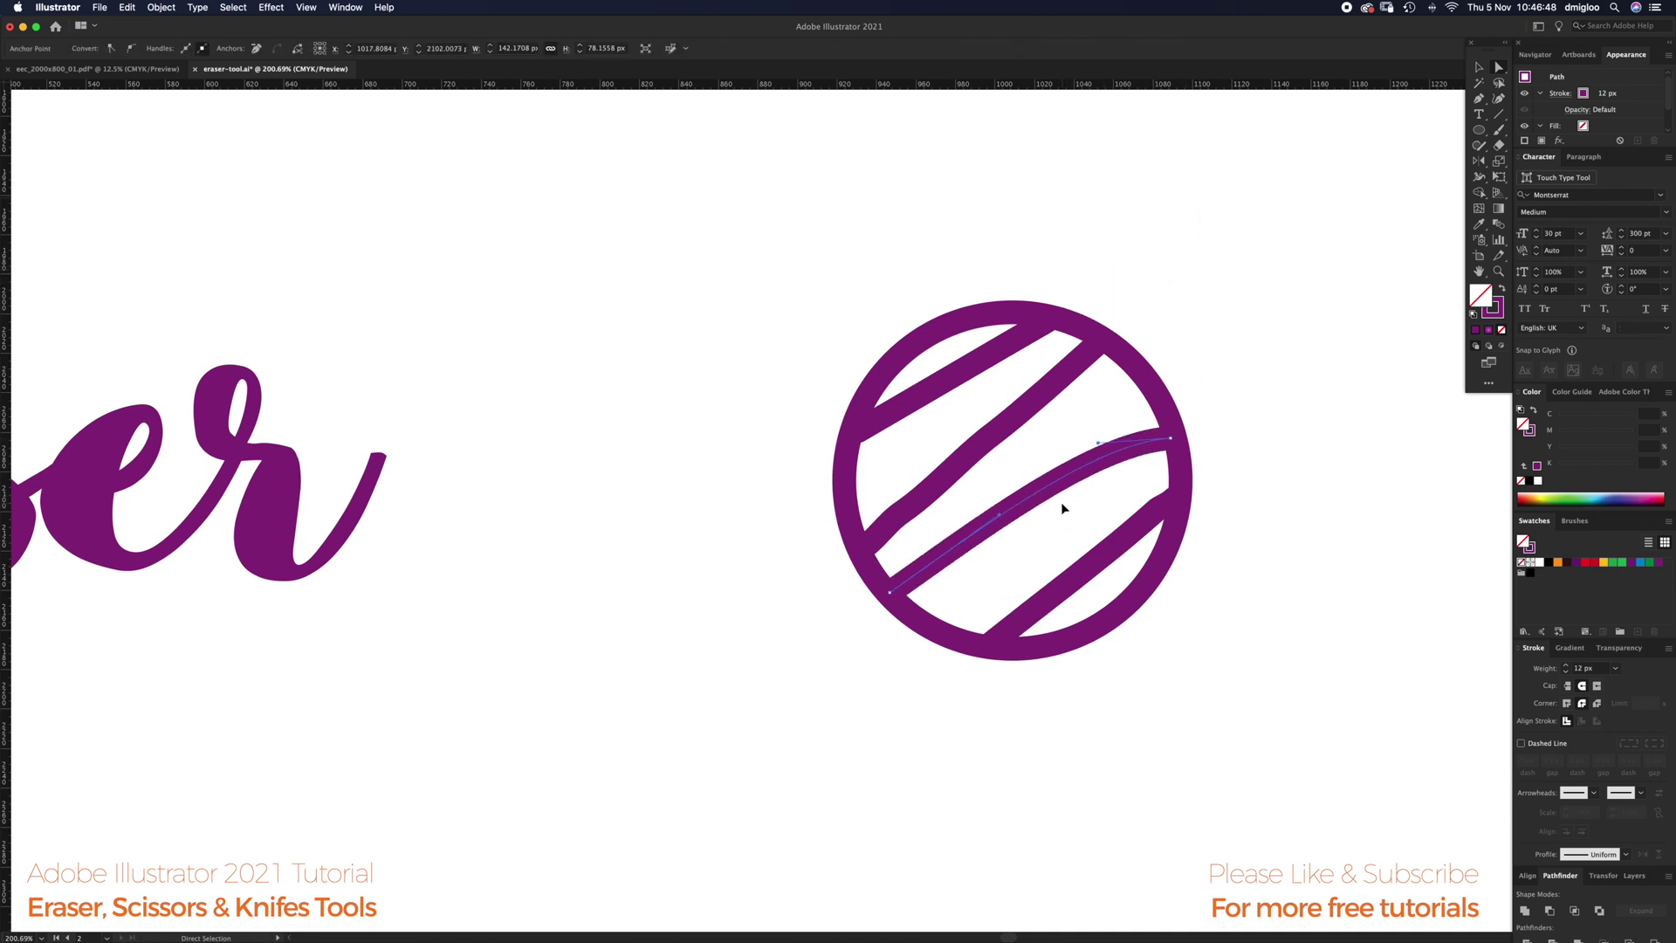
click(999, 463)
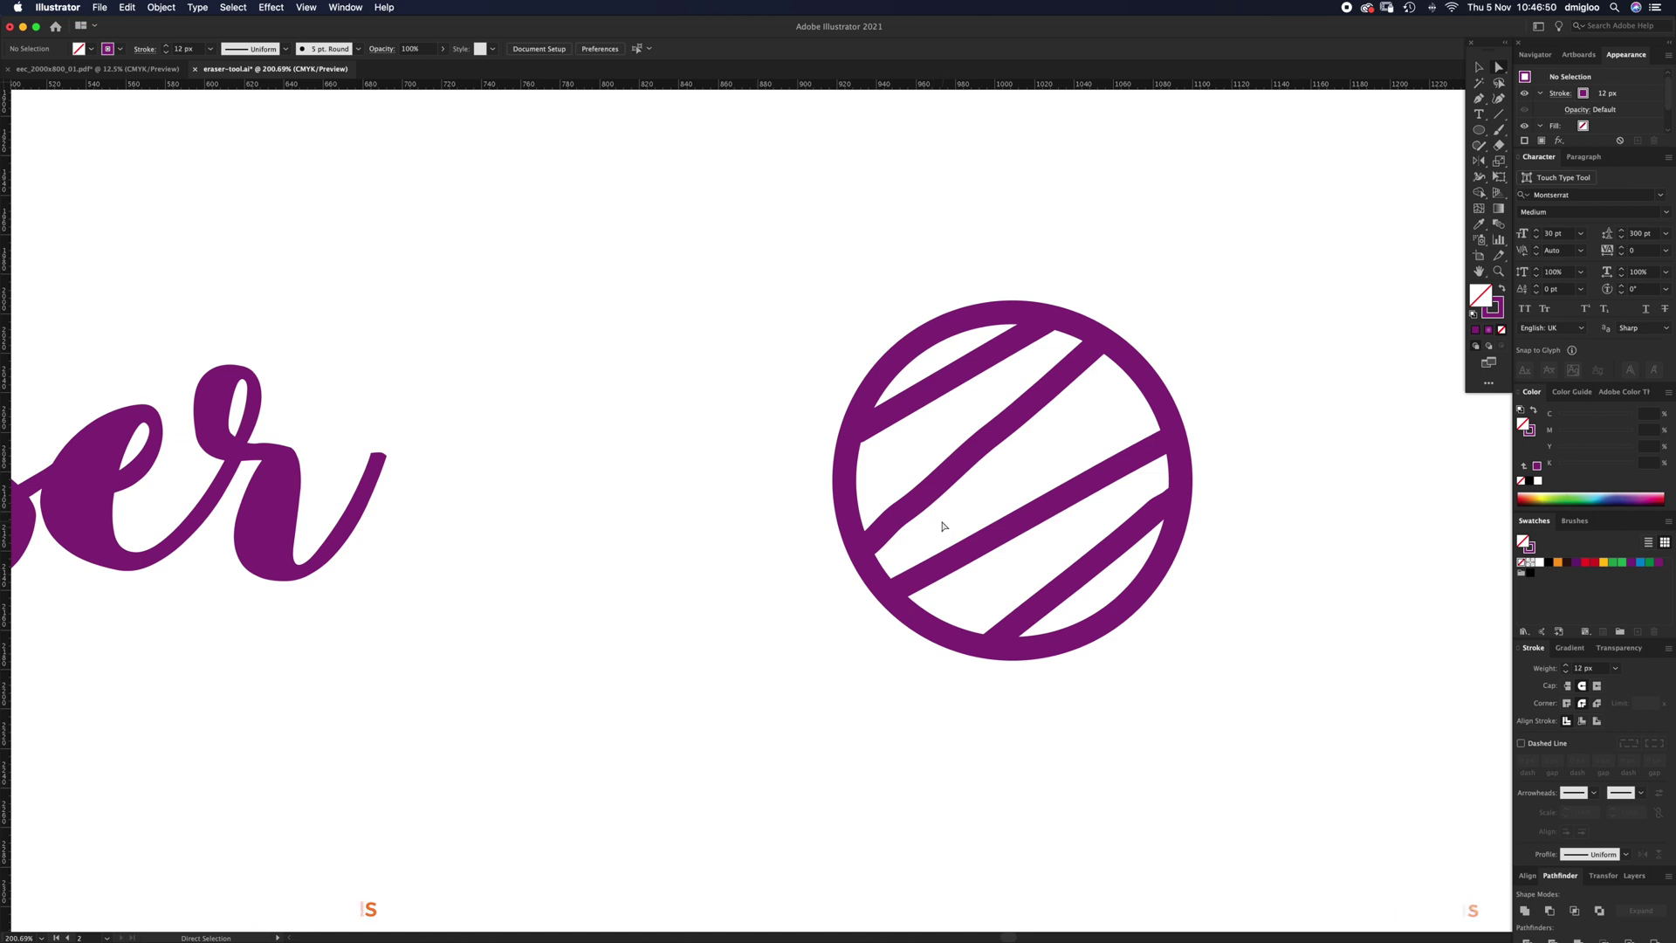
key(z)
alt+click(644, 703)
alt+click(640, 669)
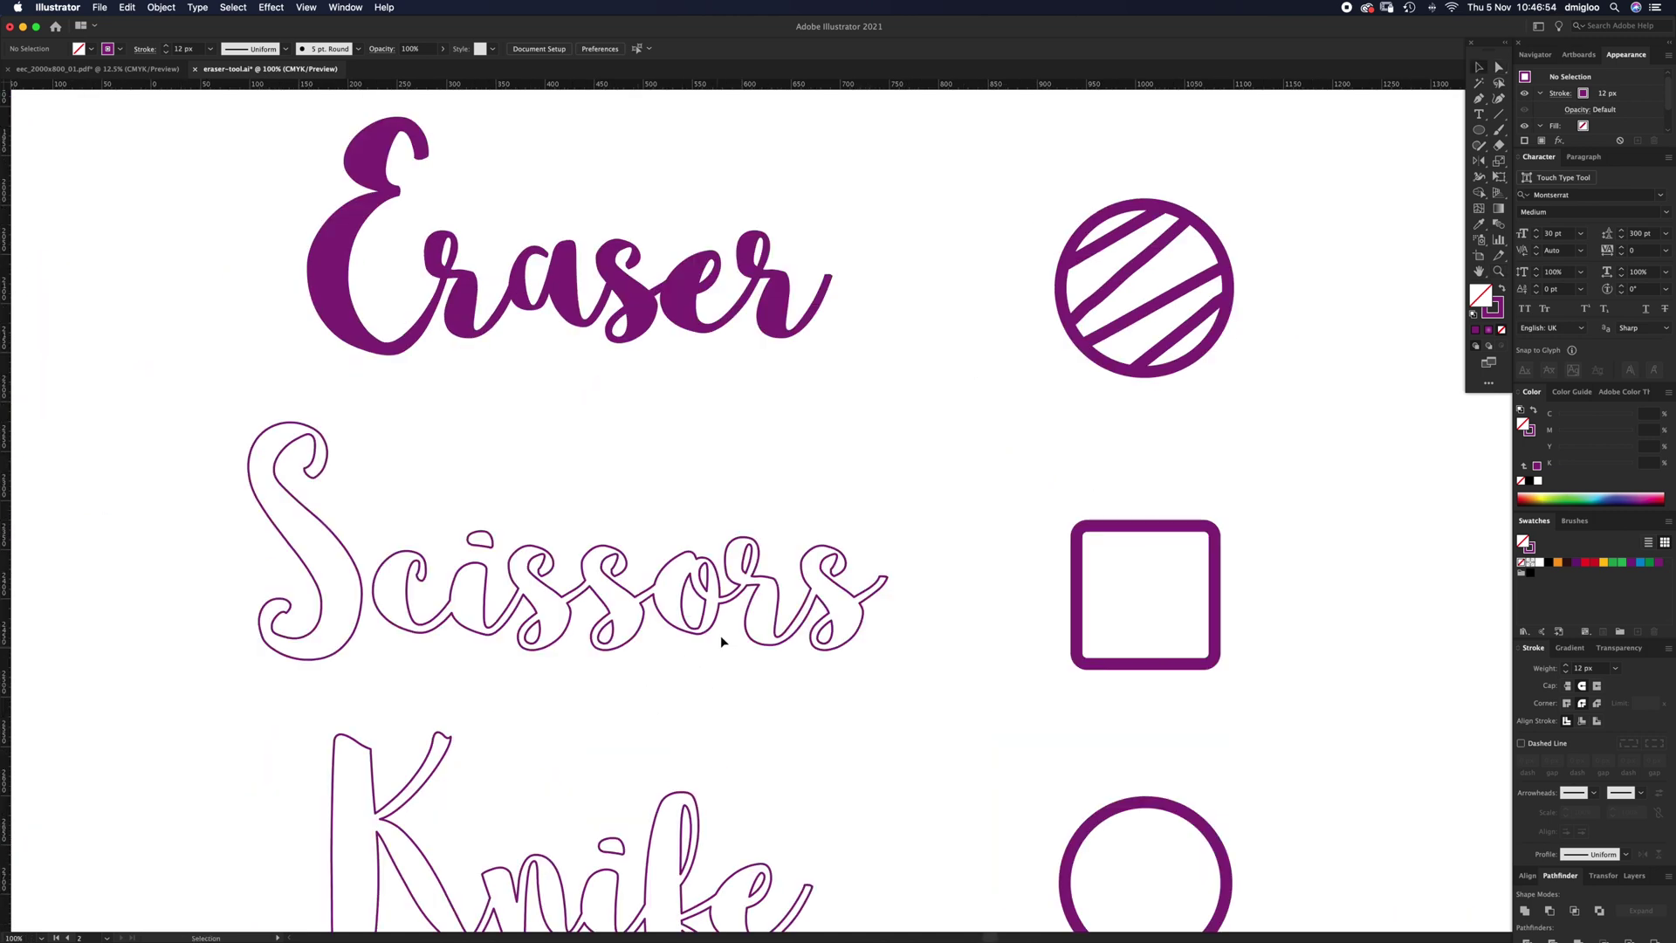
Examine the outlines of the lowercase letters in the Scissors lettering at close range
key(super+space)
click(466, 604)
click(941, 474)
key(space)
drag(920, 522, 1154, 442)
key(a)
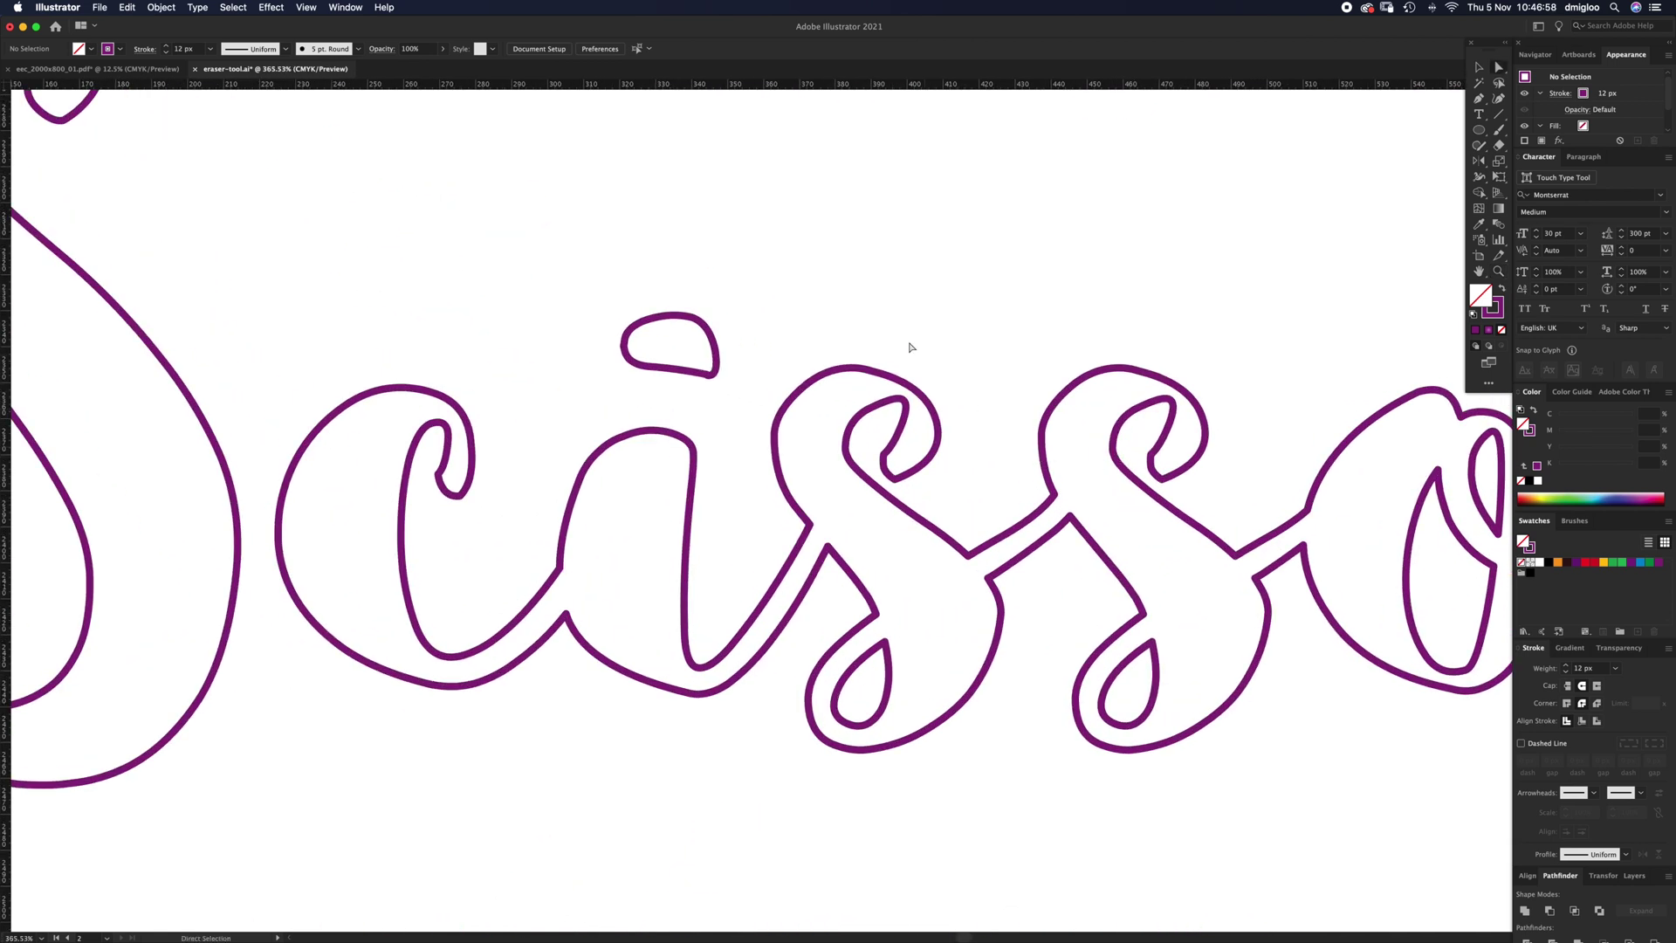
drag(964, 347, 793, 423)
click(959, 351)
Select the letter s of the Eraser lettering and erase freehand strokes through it
key(super+space)
alt+super+click(983, 238)
alt+super+click(816, 267)
drag(870, 307, 881, 523)
click(867, 470)
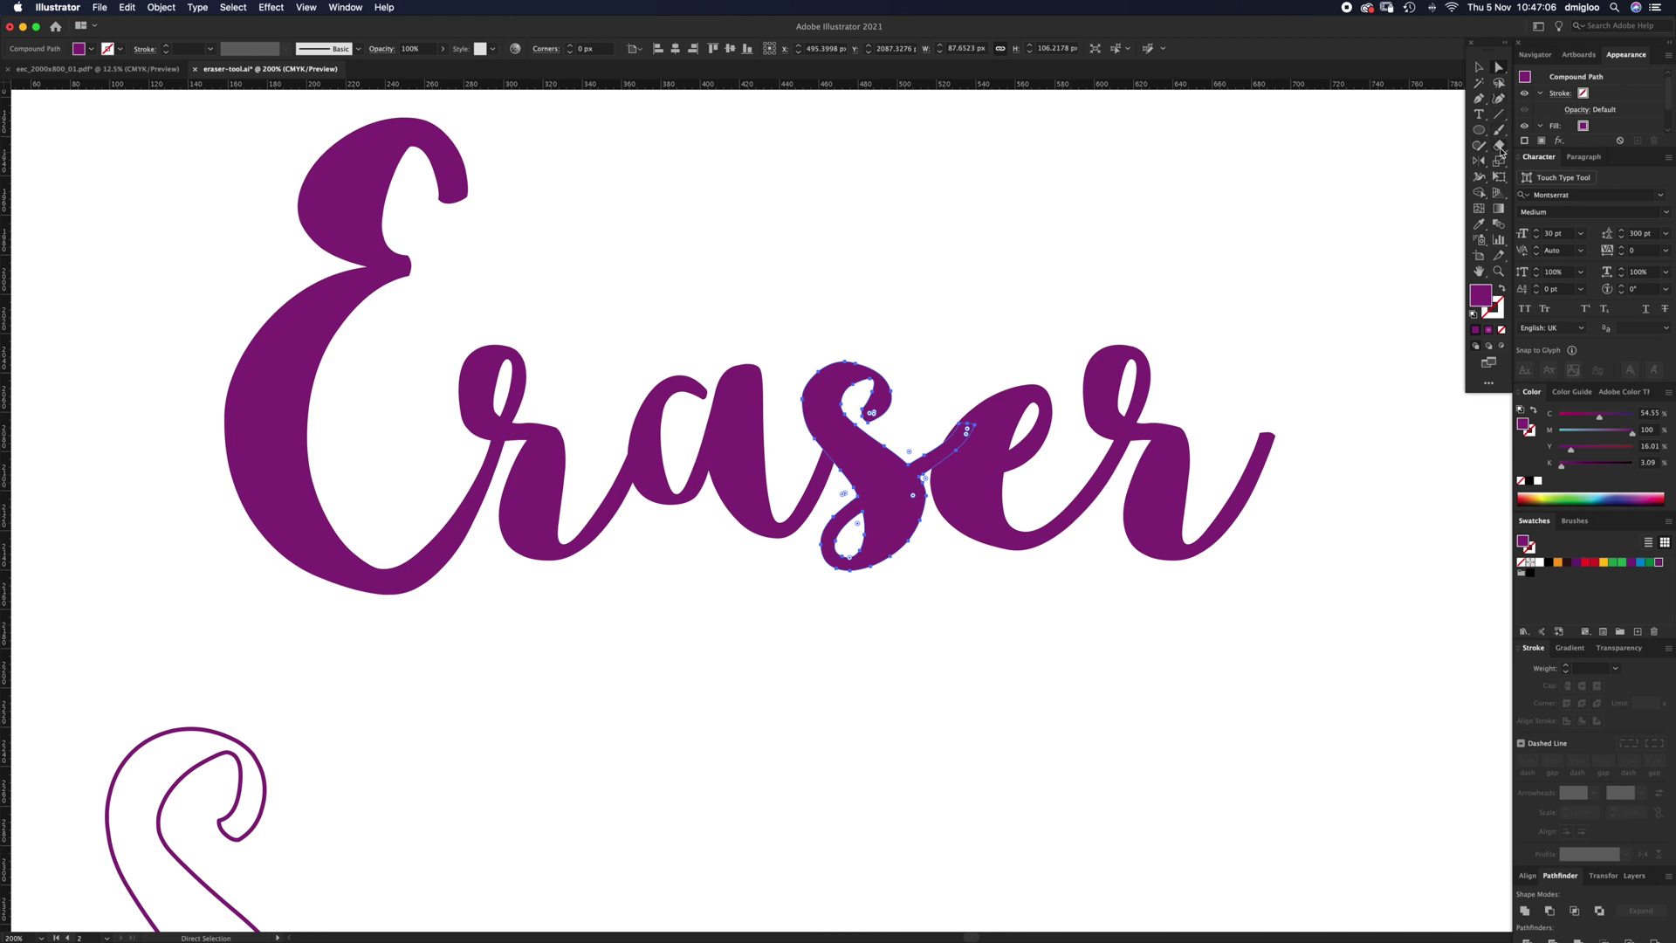
click(1498, 148)
mouse_move(804, 460)
mouse_down()
mouse_move(913, 427)
mouse_move(925, 505)
mouse_up()
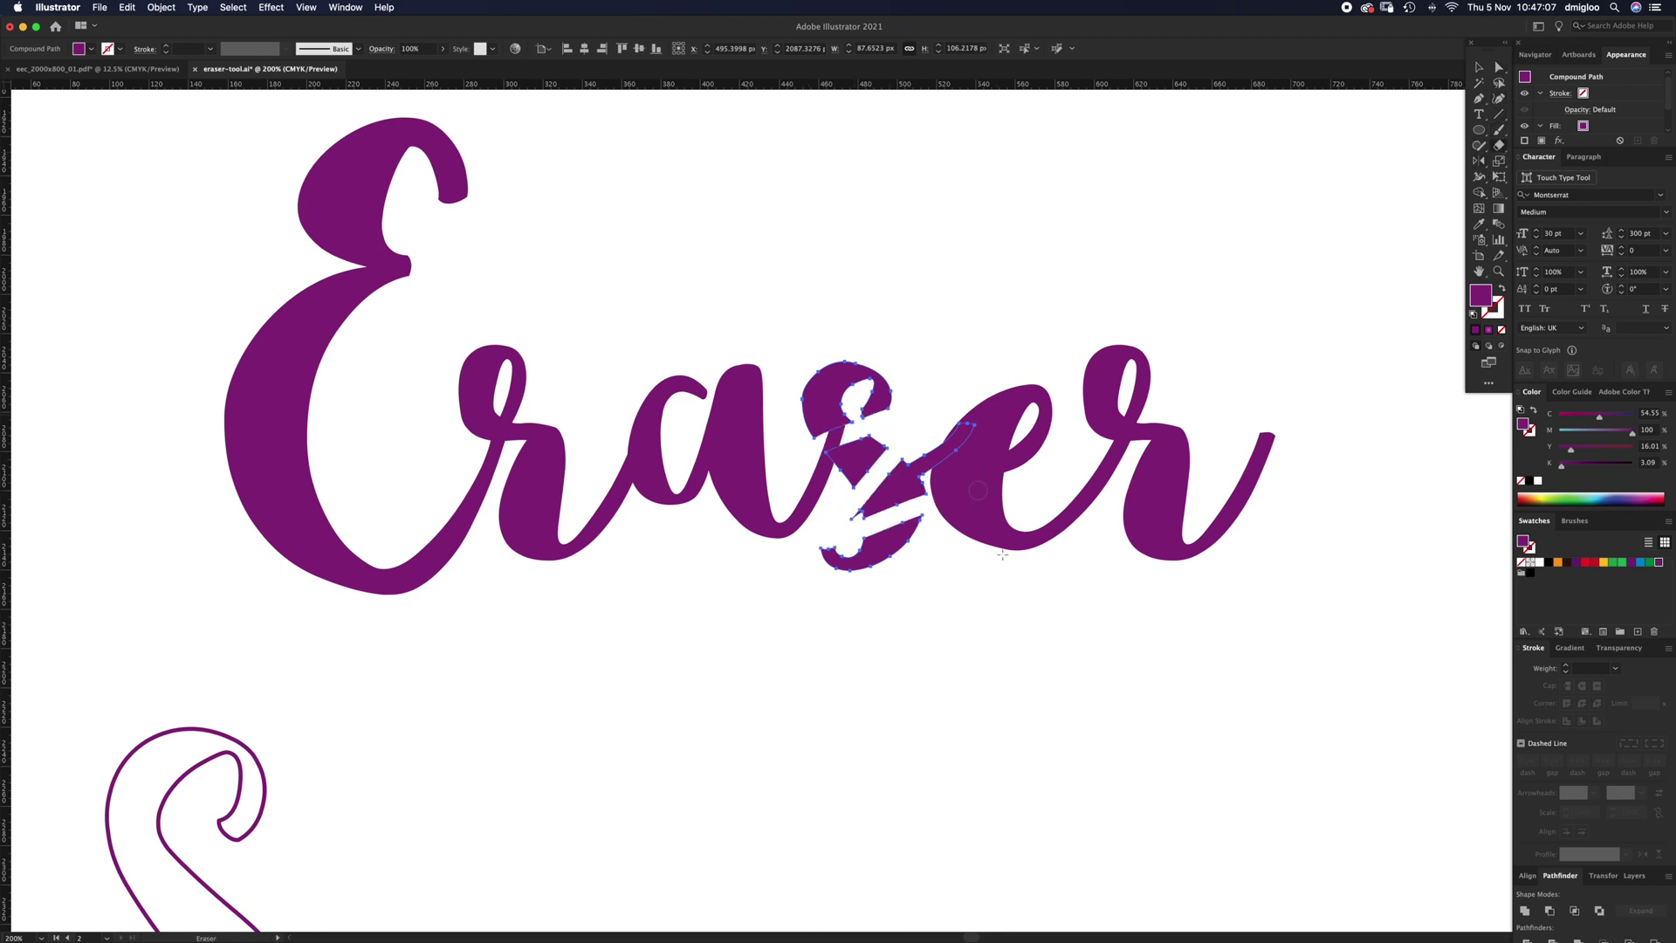
Move the top and middle pieces of the erased letter s away from the rest of the letter
click(891, 458)
drag(867, 458, 942, 419)
drag(823, 399, 817, 330)
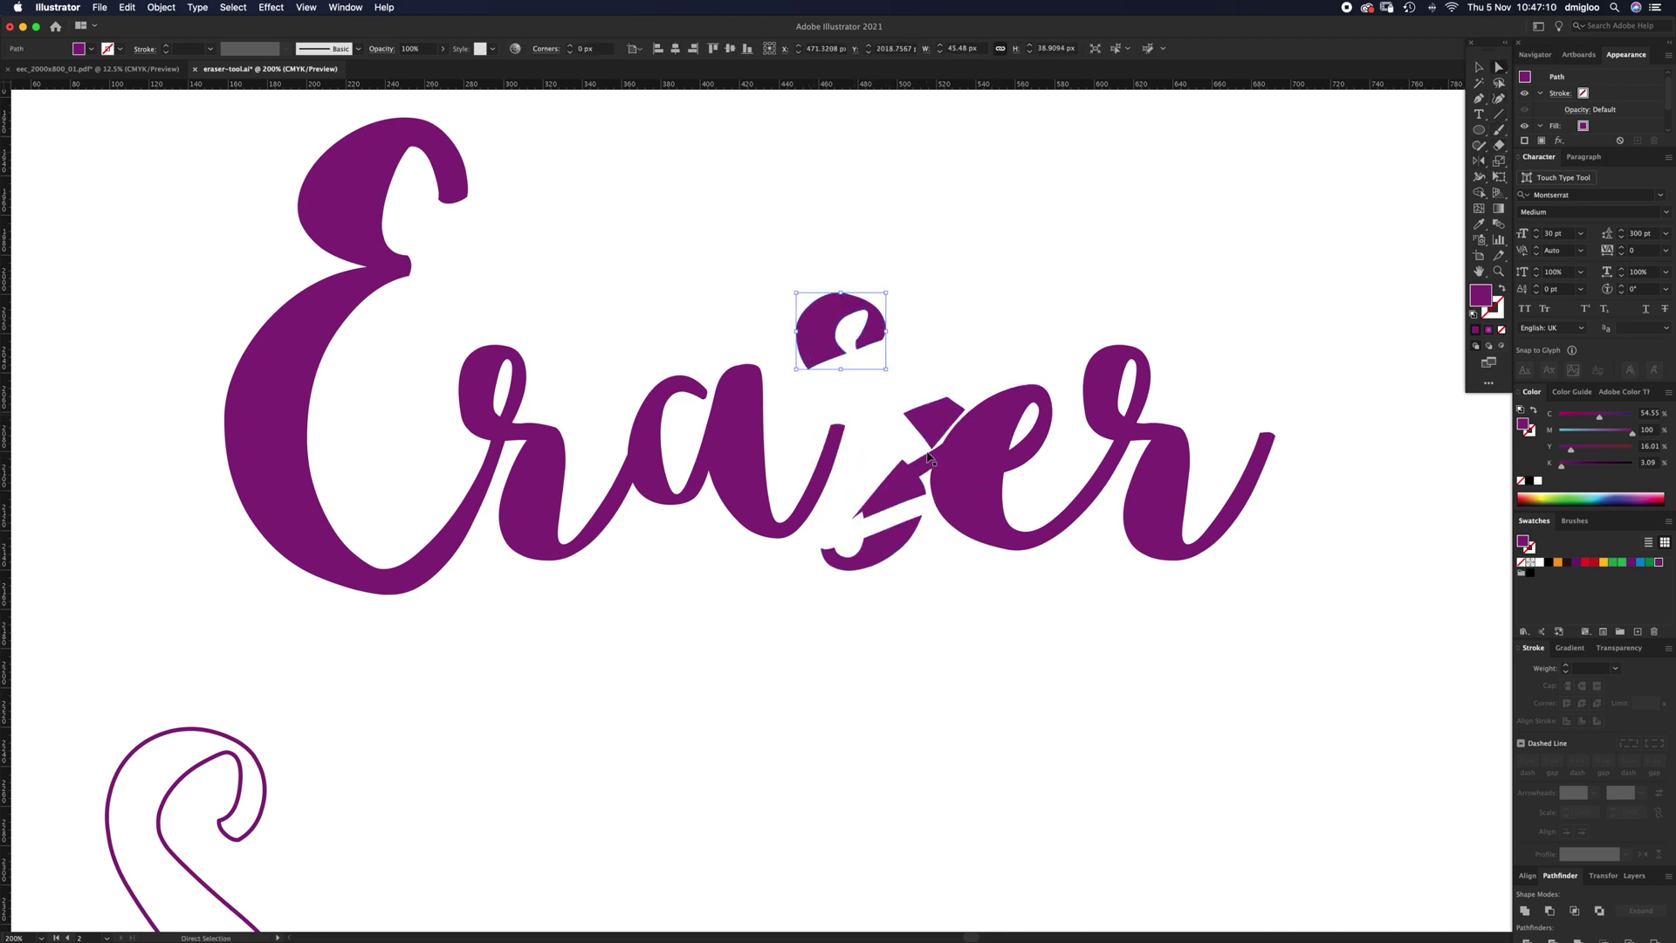
Undo the moves of the letter s pieces and the erasing through the letter
key(cmd+z)
key(cmd+z)
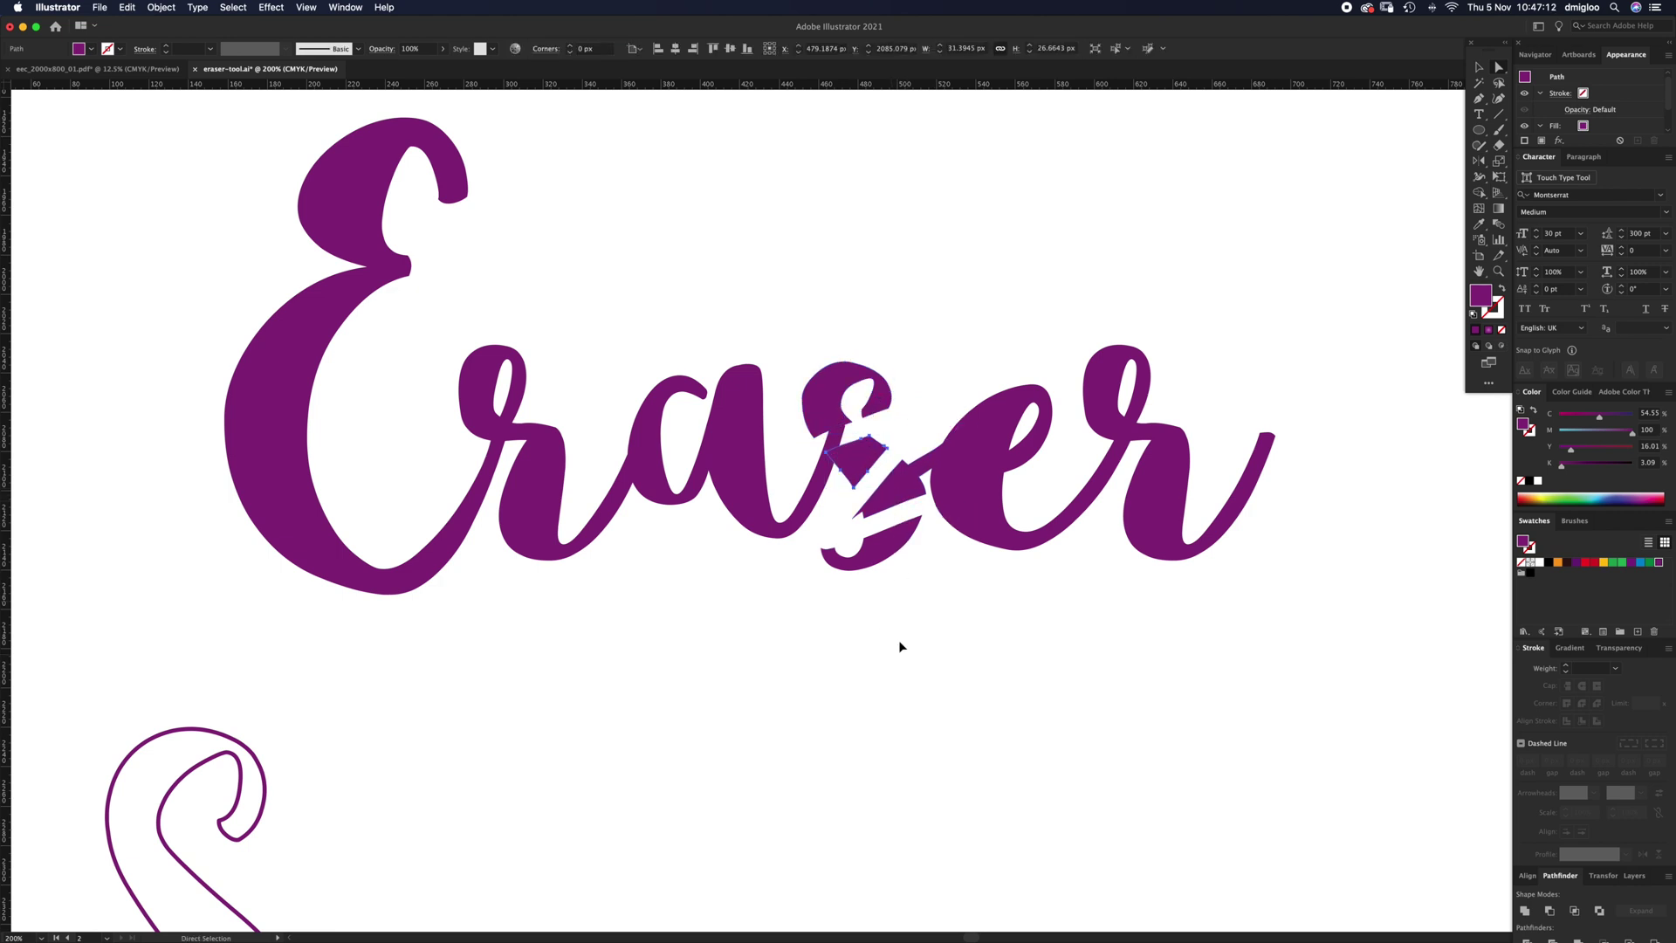
key(super+z)
key(super+z)
Cut the outline of the first lowercase s in the Scissors lettering at two points along its top curve with the Scissors tool
key(space)
drag(698, 905, 797, 468)
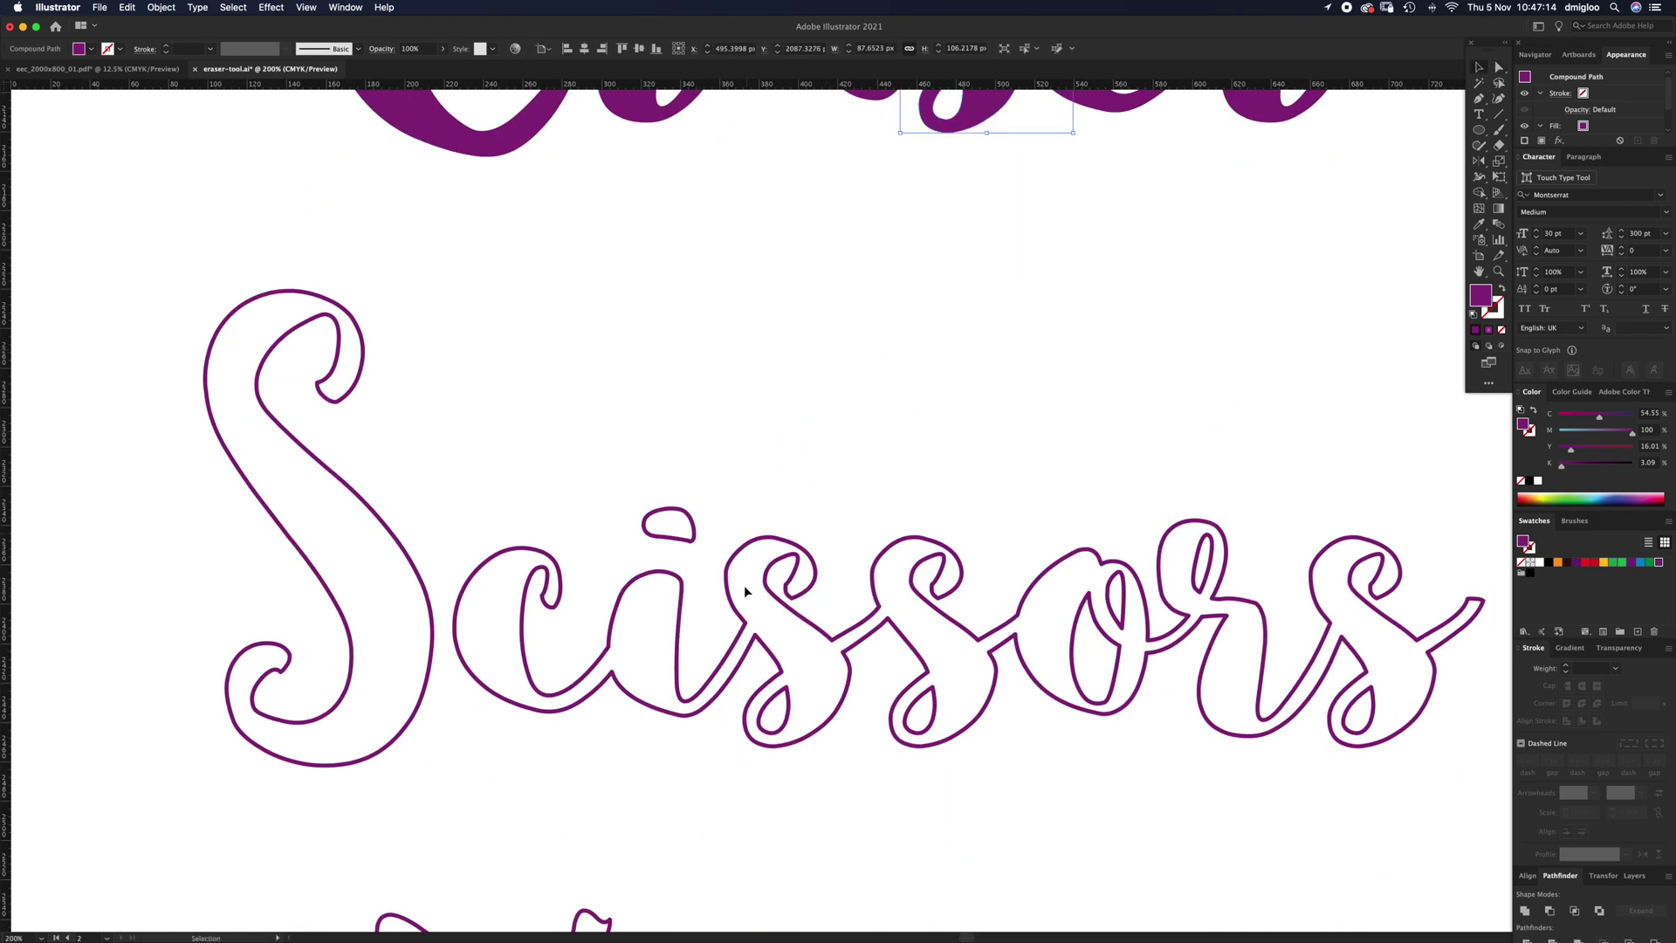
key(z)
drag(732, 594, 895, 484)
key(a)
drag(864, 412, 720, 566)
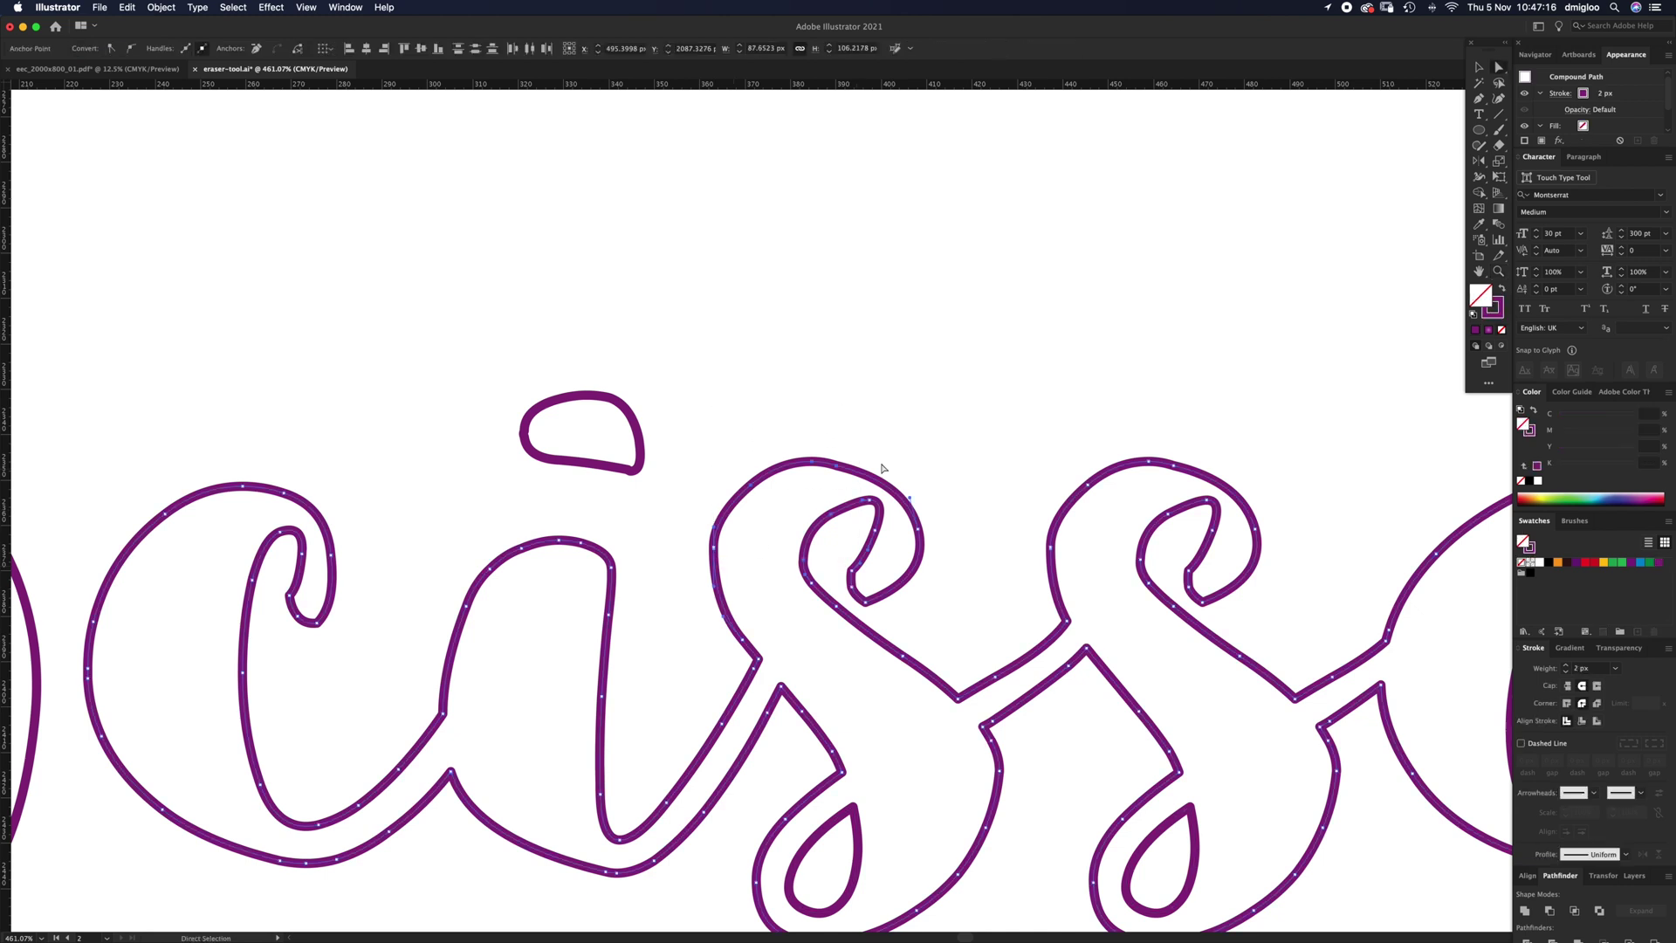
click(875, 476)
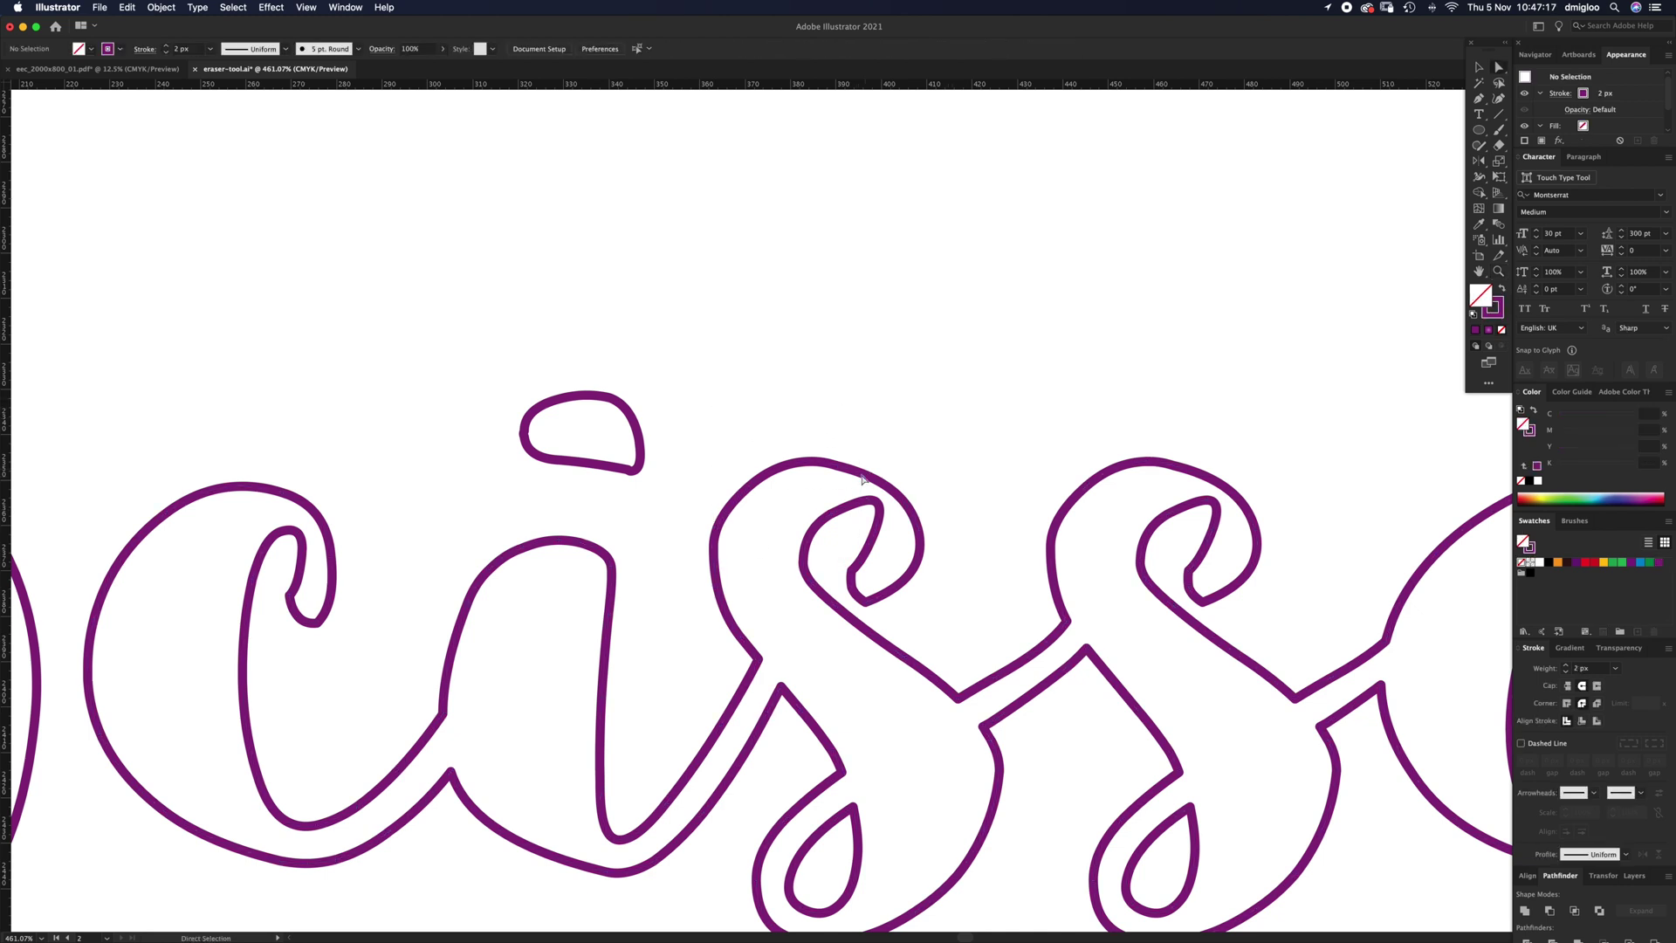
click(910, 497)
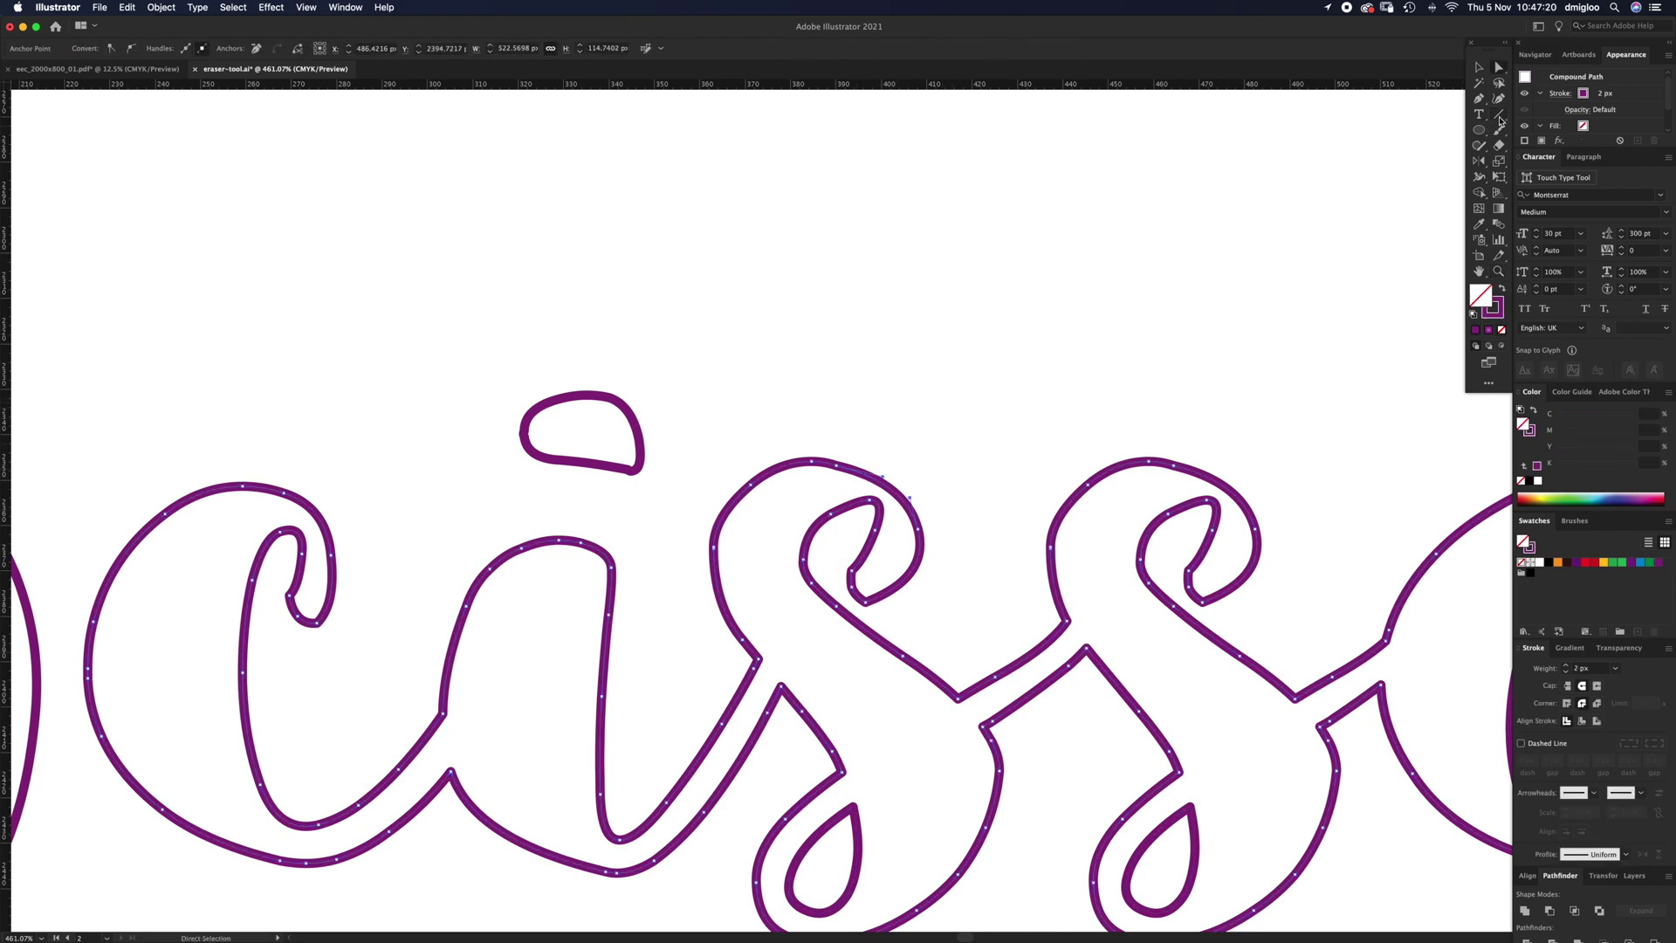
drag(1499, 146, 1549, 170)
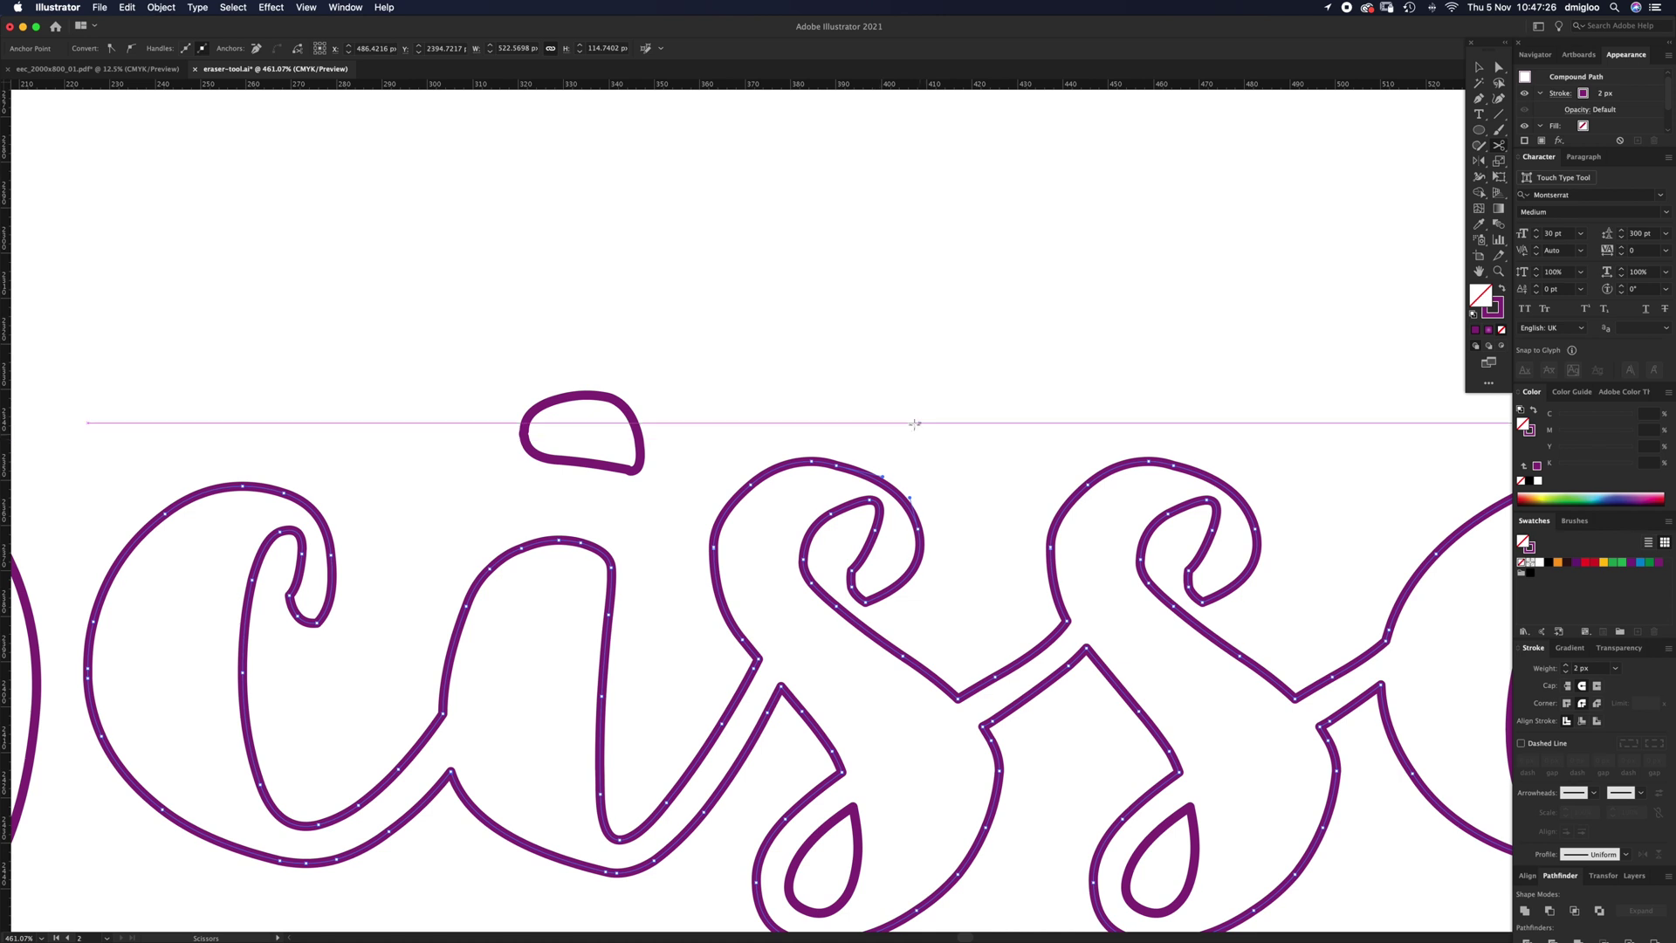
click(753, 483)
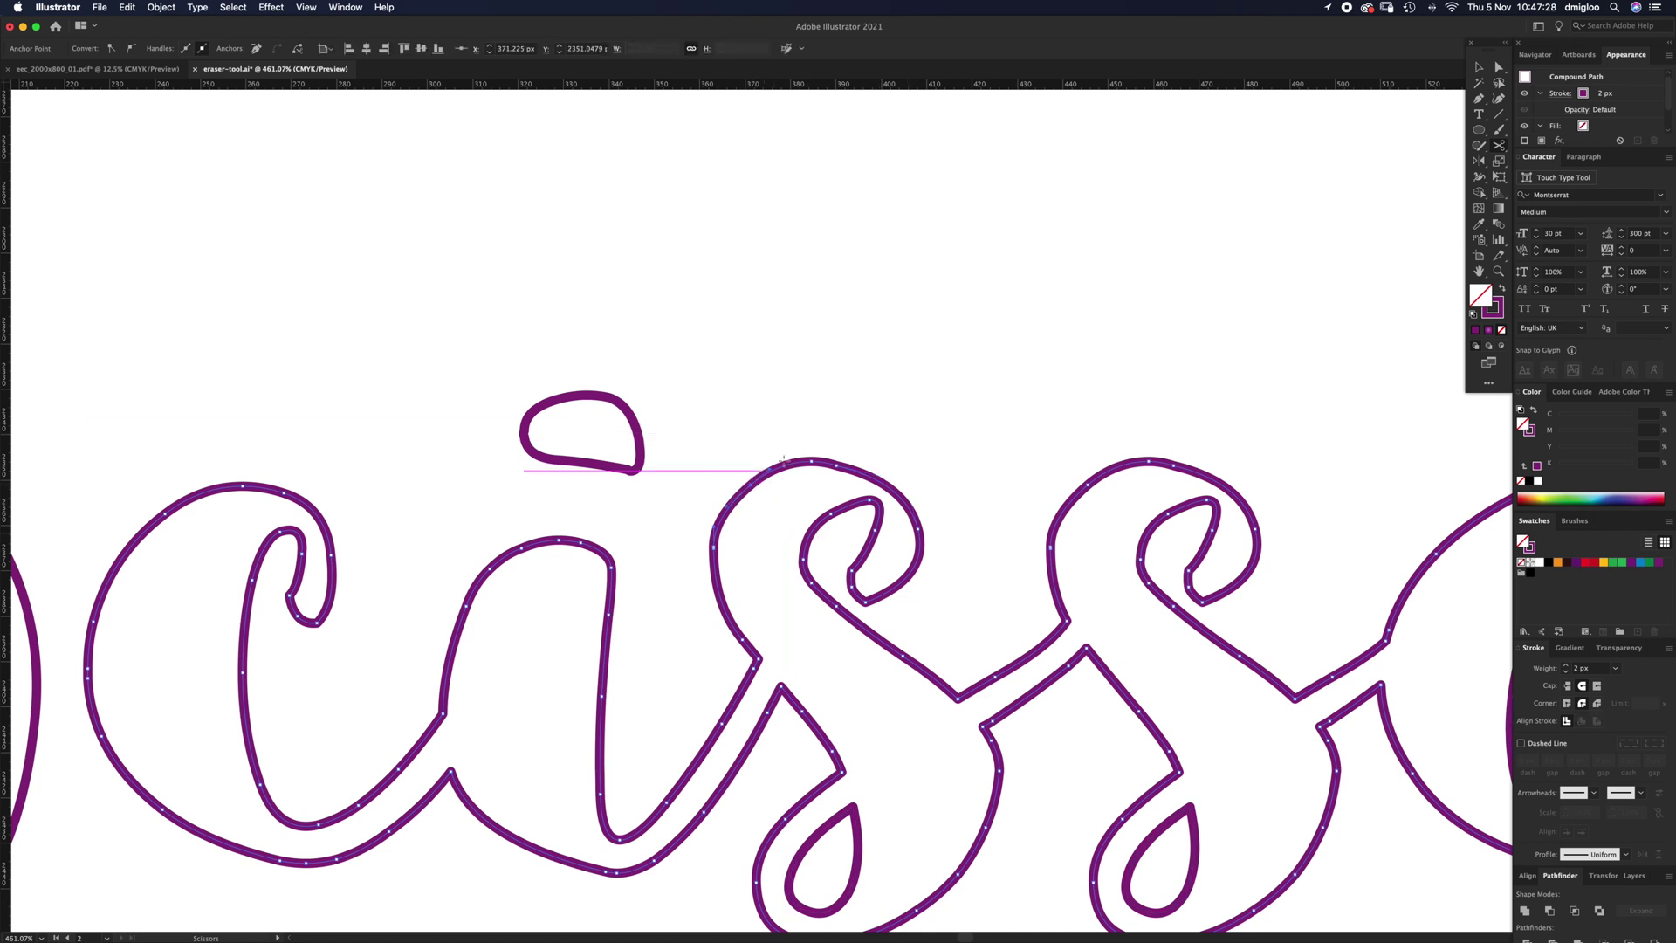
click(818, 460)
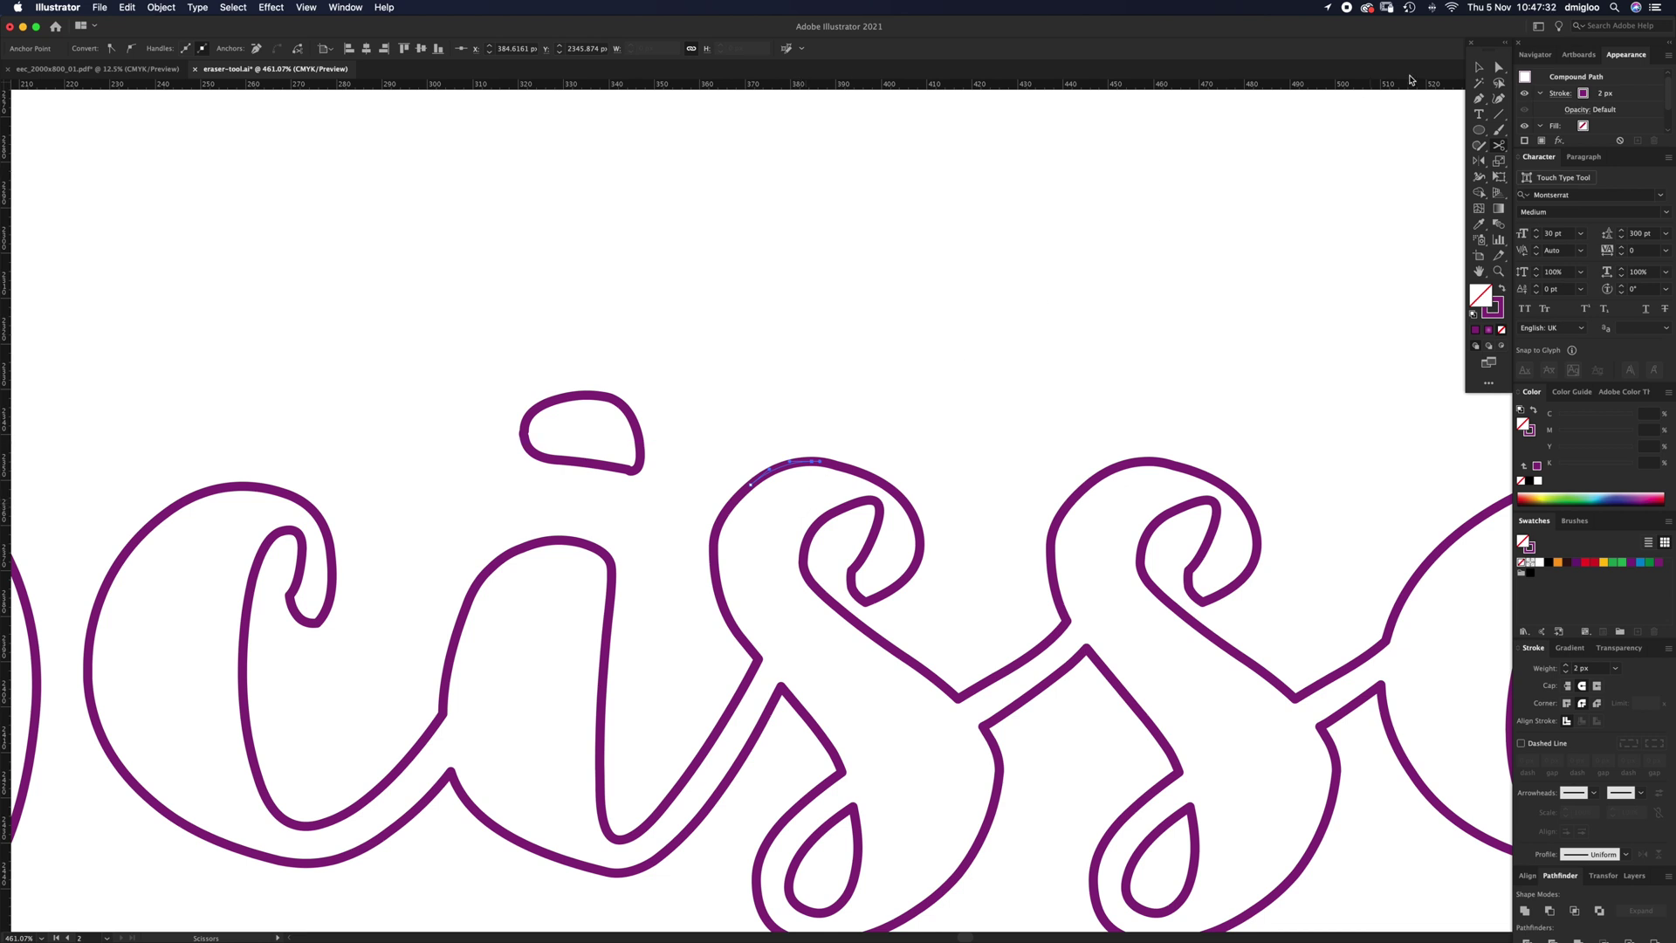
Select only the cut segment of the first lowercase s with Group Selection and move it up away from the letter
key(a)
click(1499, 68)
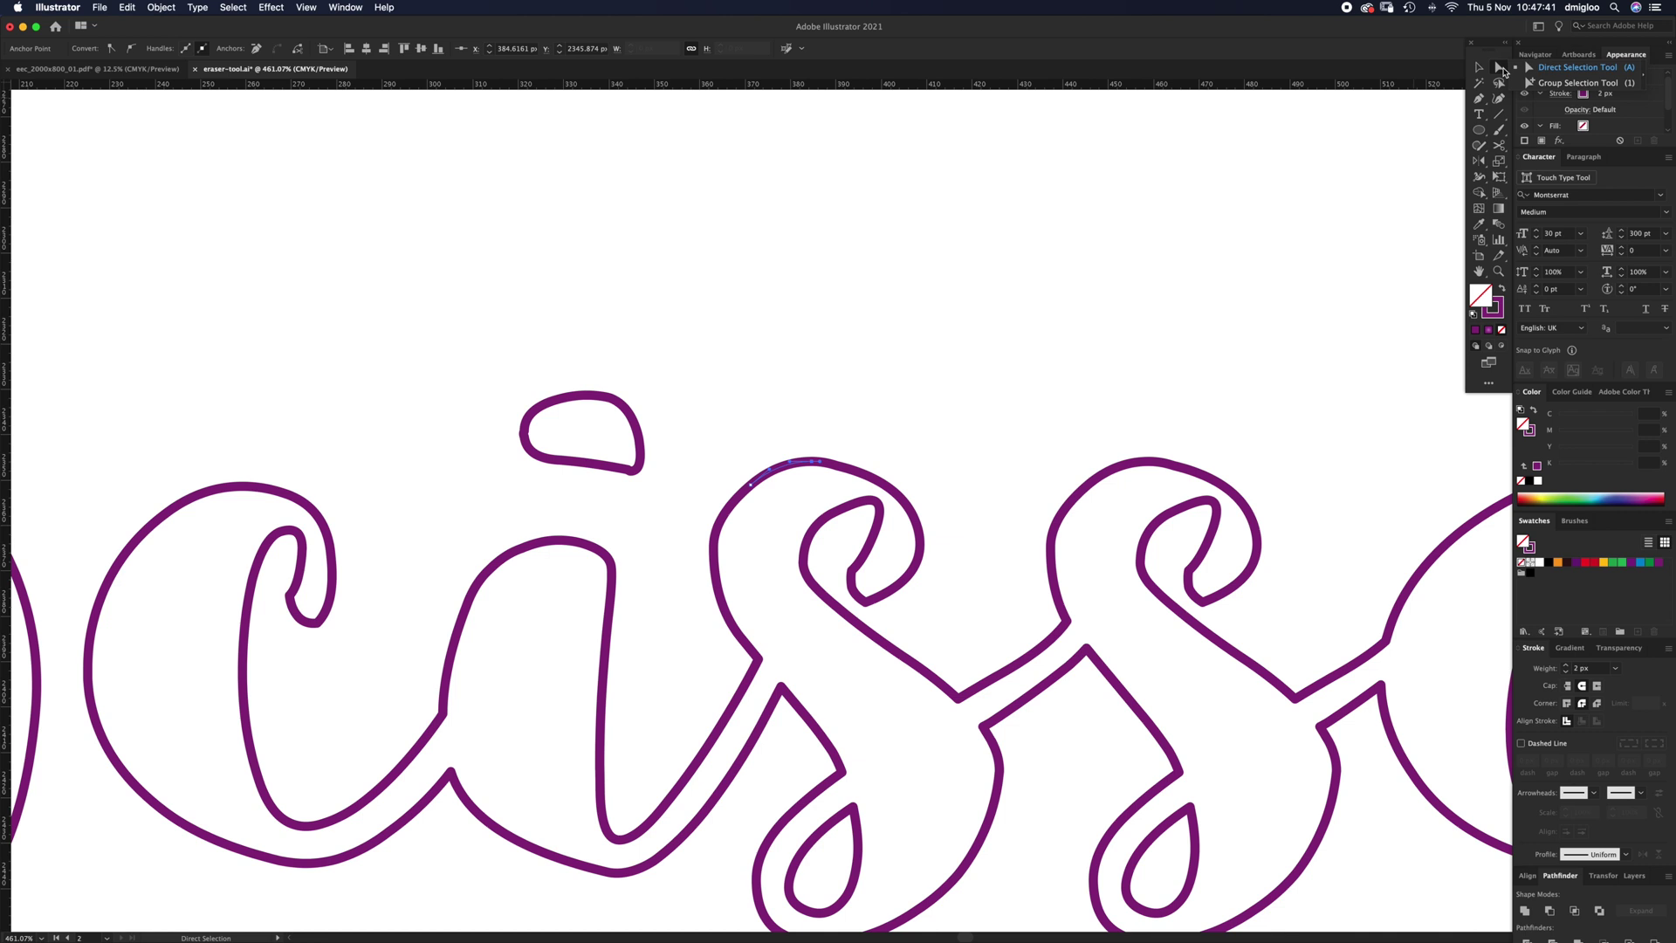
click(1498, 67)
click(786, 472)
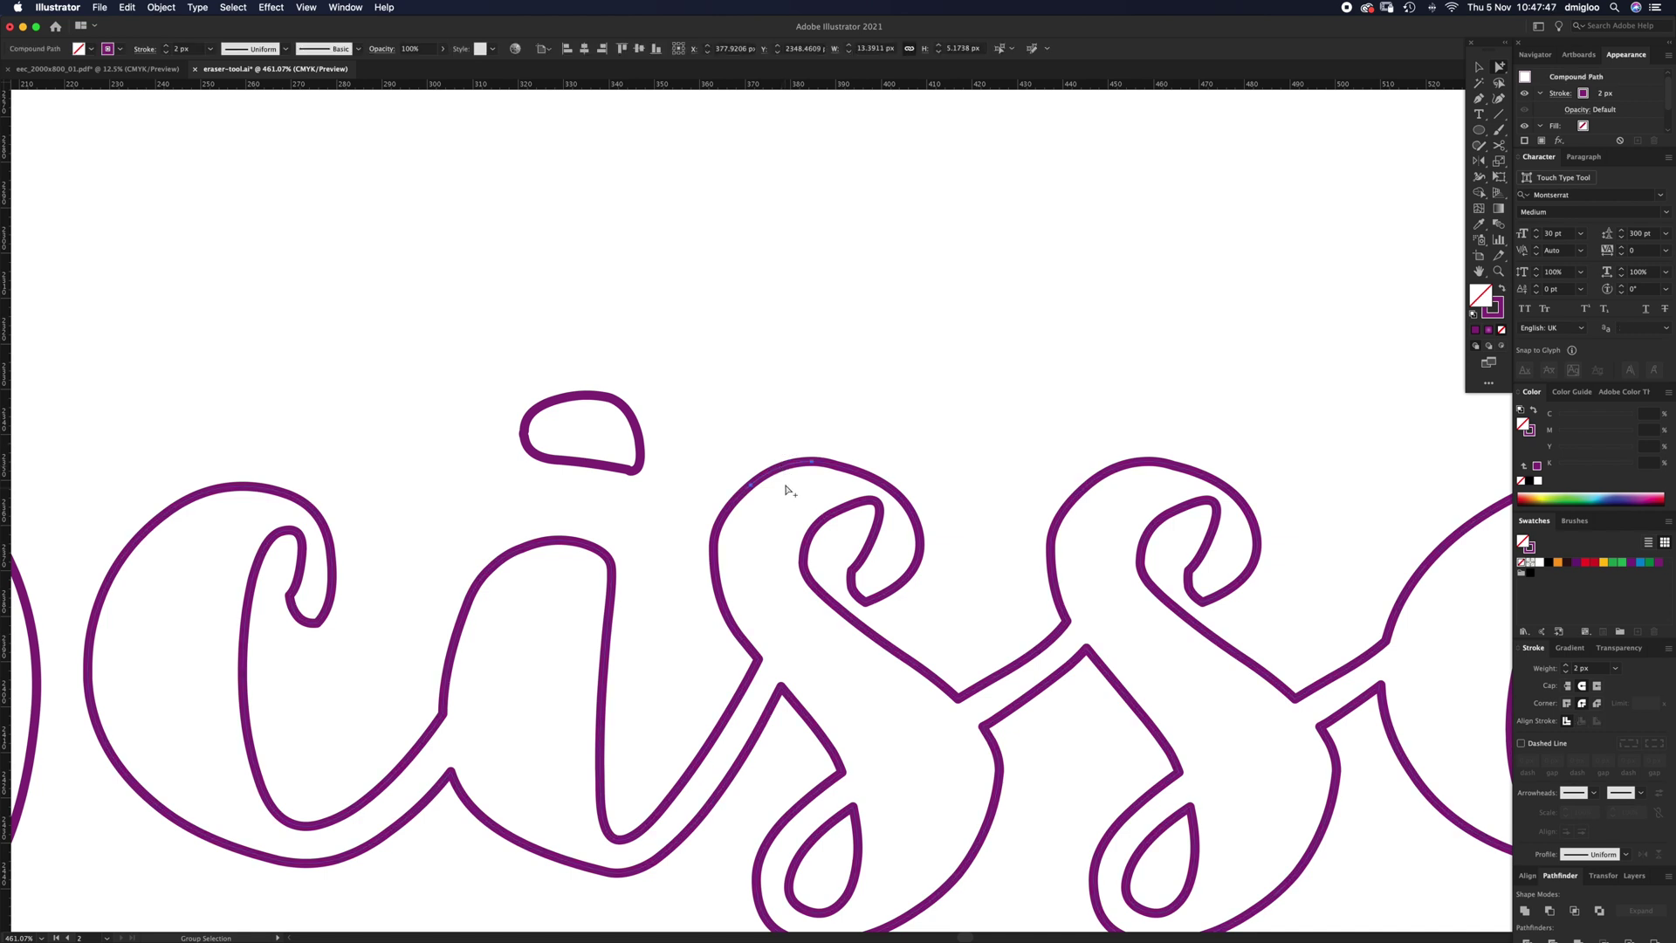
drag(786, 471, 774, 433)
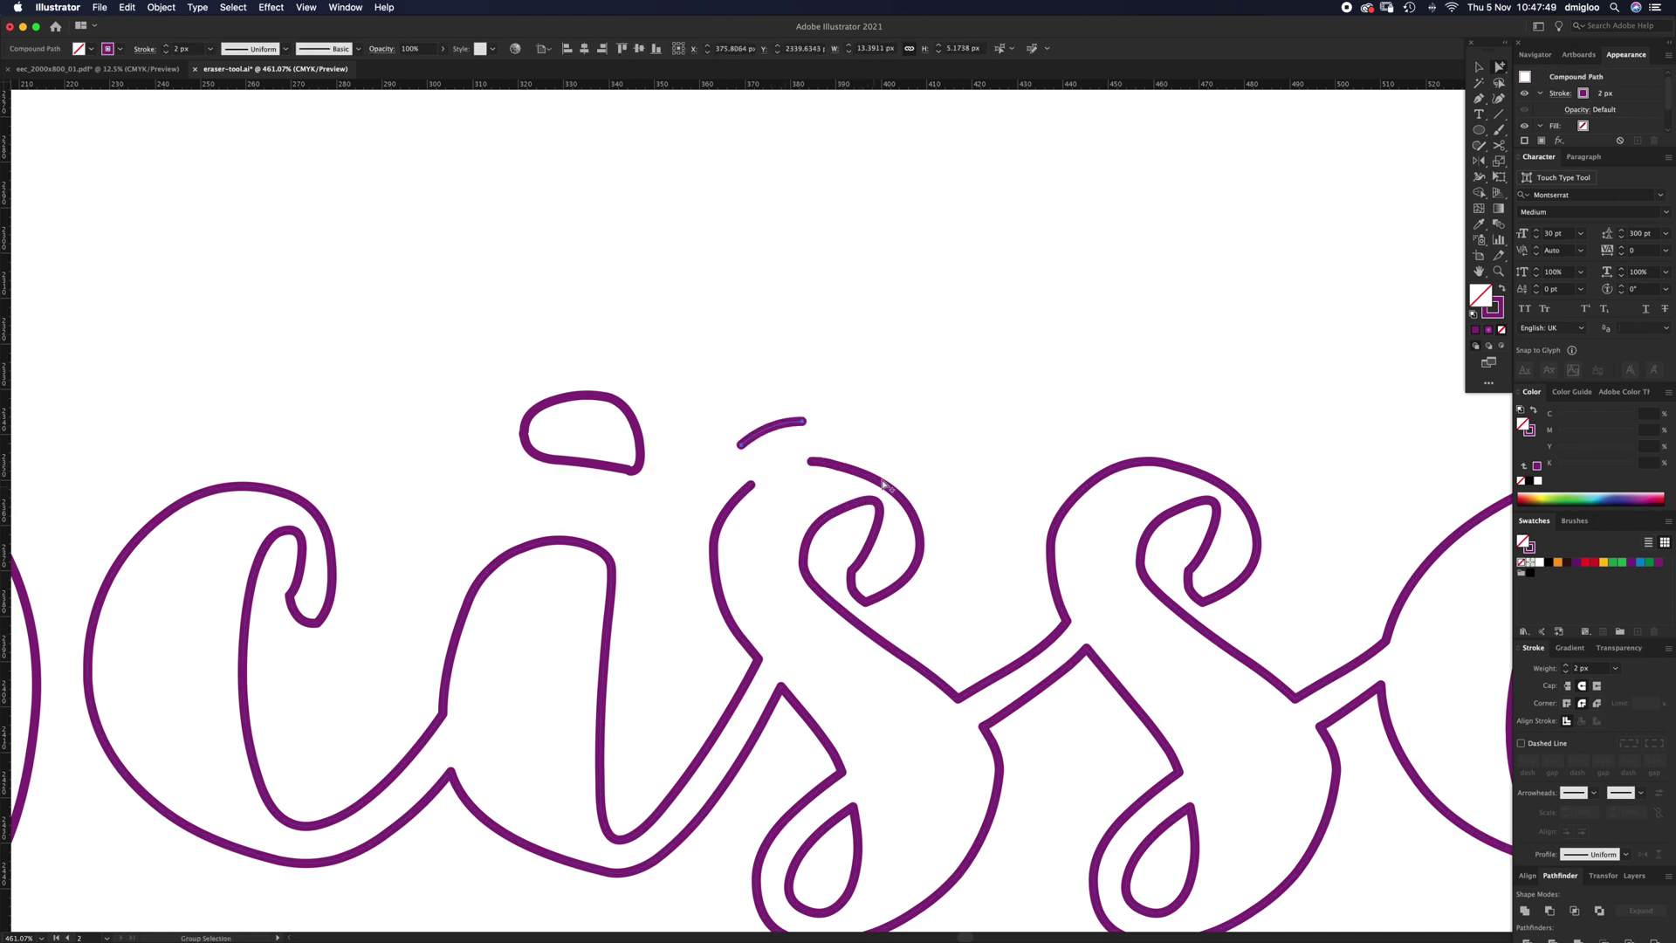
Cut the outline of the letter i at two points along the top curve of its stem with the Scissors tool
key(c)
key(a)
click(899, 494)
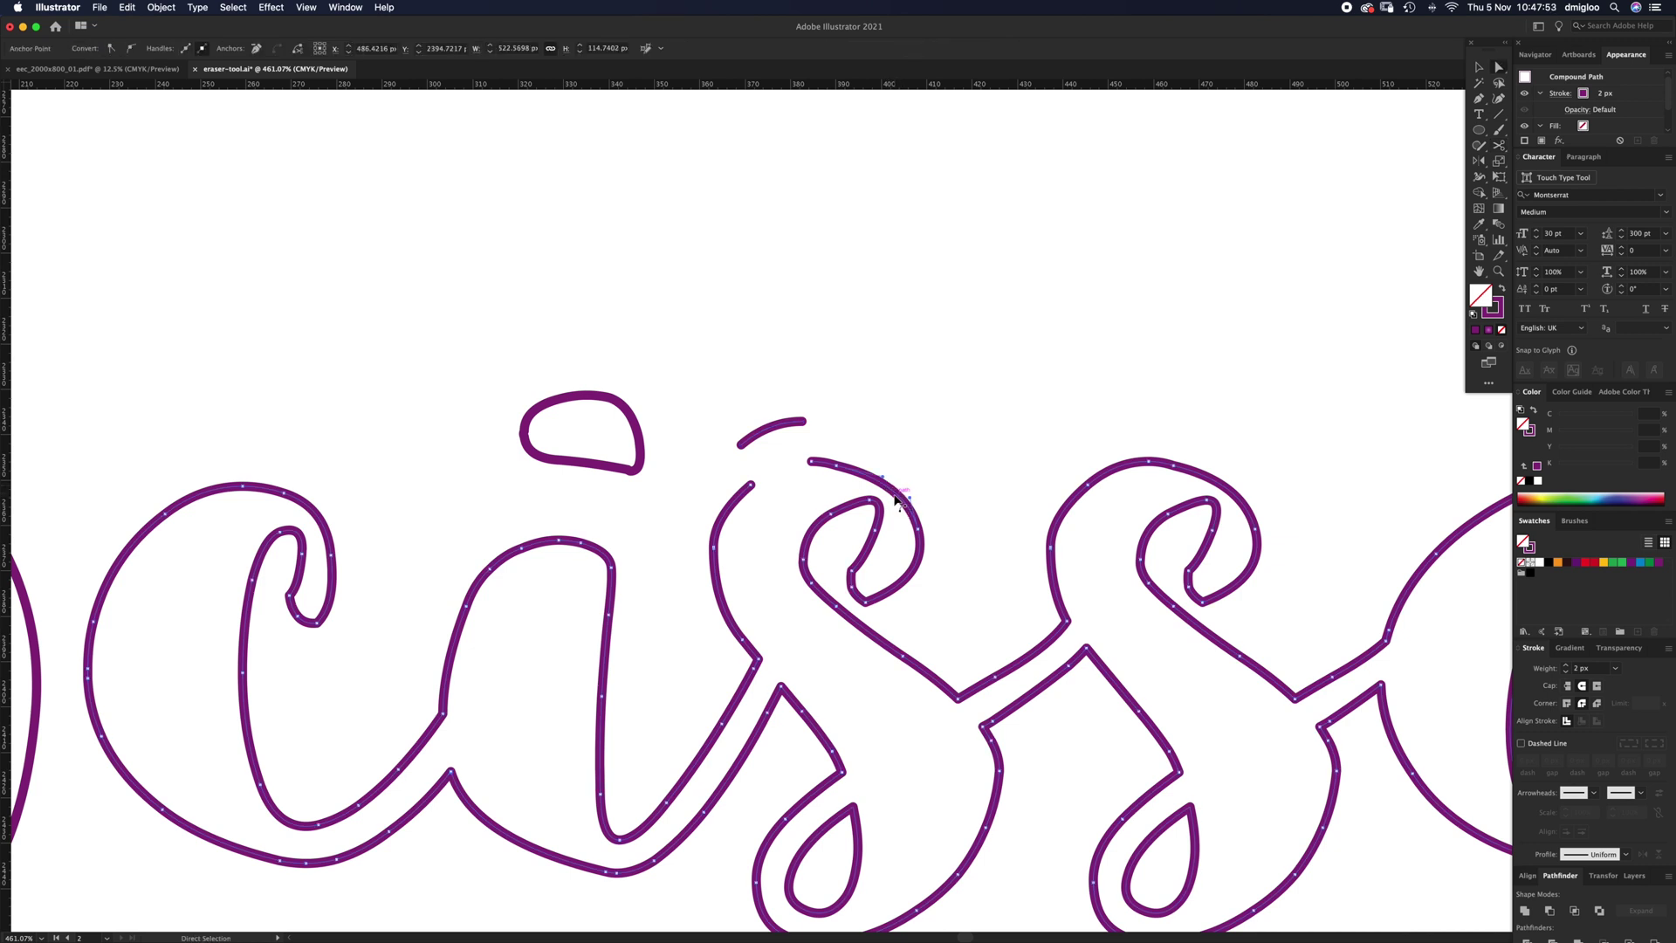
key(c)
click(515, 550)
click(522, 548)
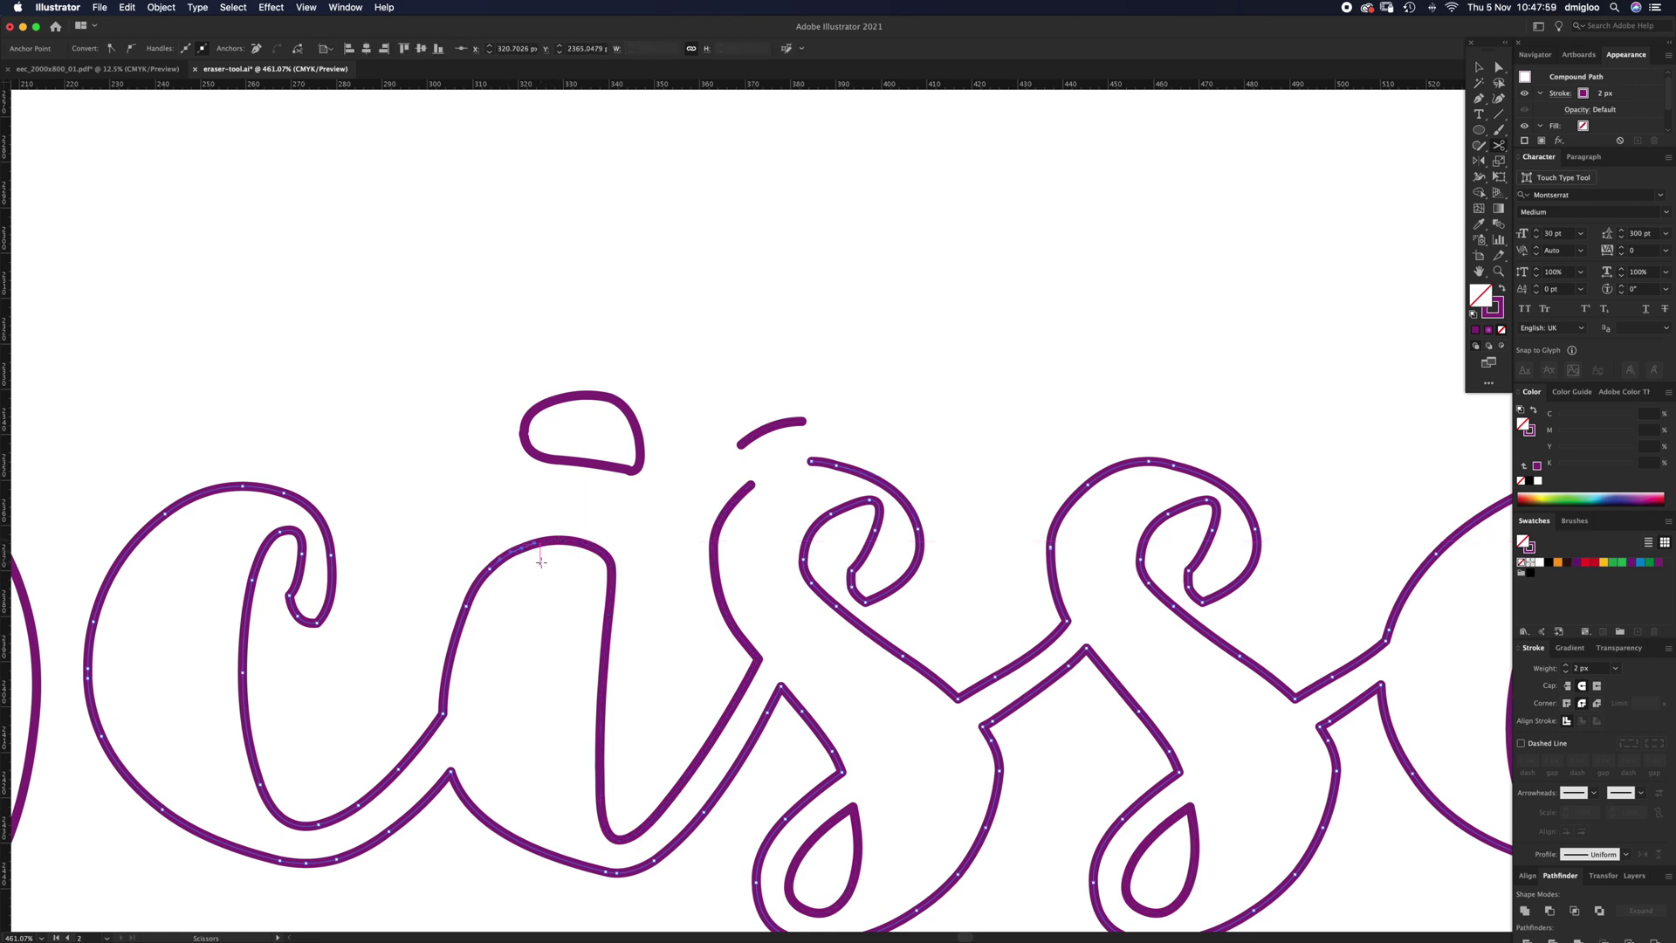
Move the cut segment of the letter i up and away from its stem, and deselect it
key(a)
mouse_move(521, 552)
mouse_down()
mouse_move(503, 518)
mouse_move(498, 541)
mouse_up()
key(super+z)
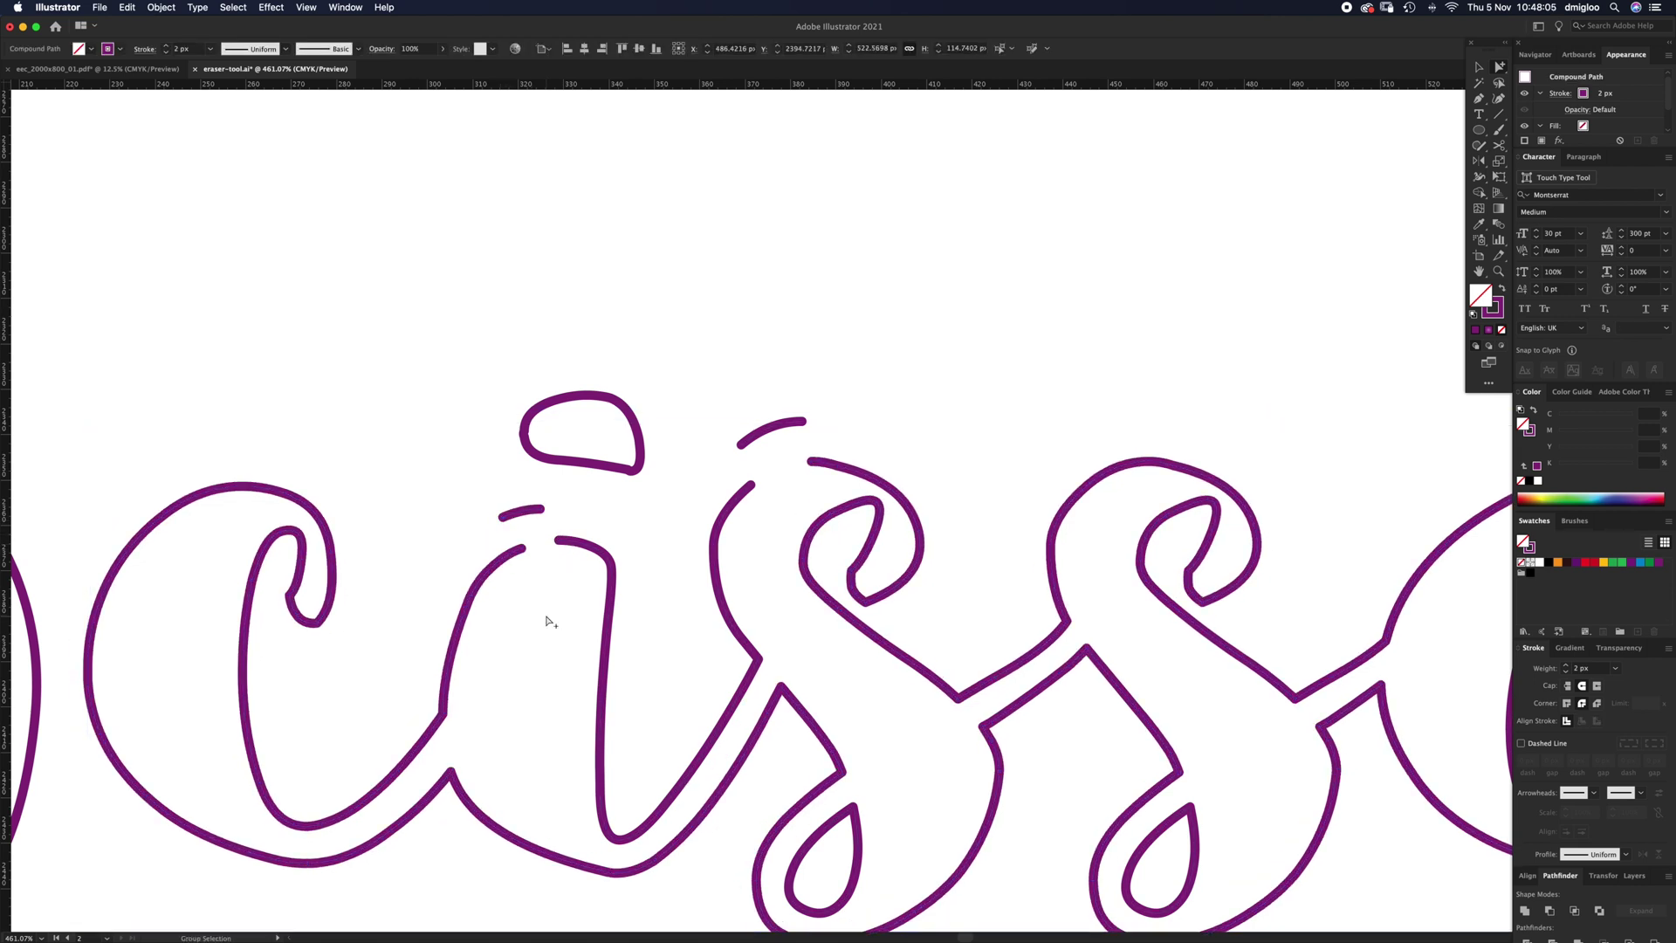
click(550, 622)
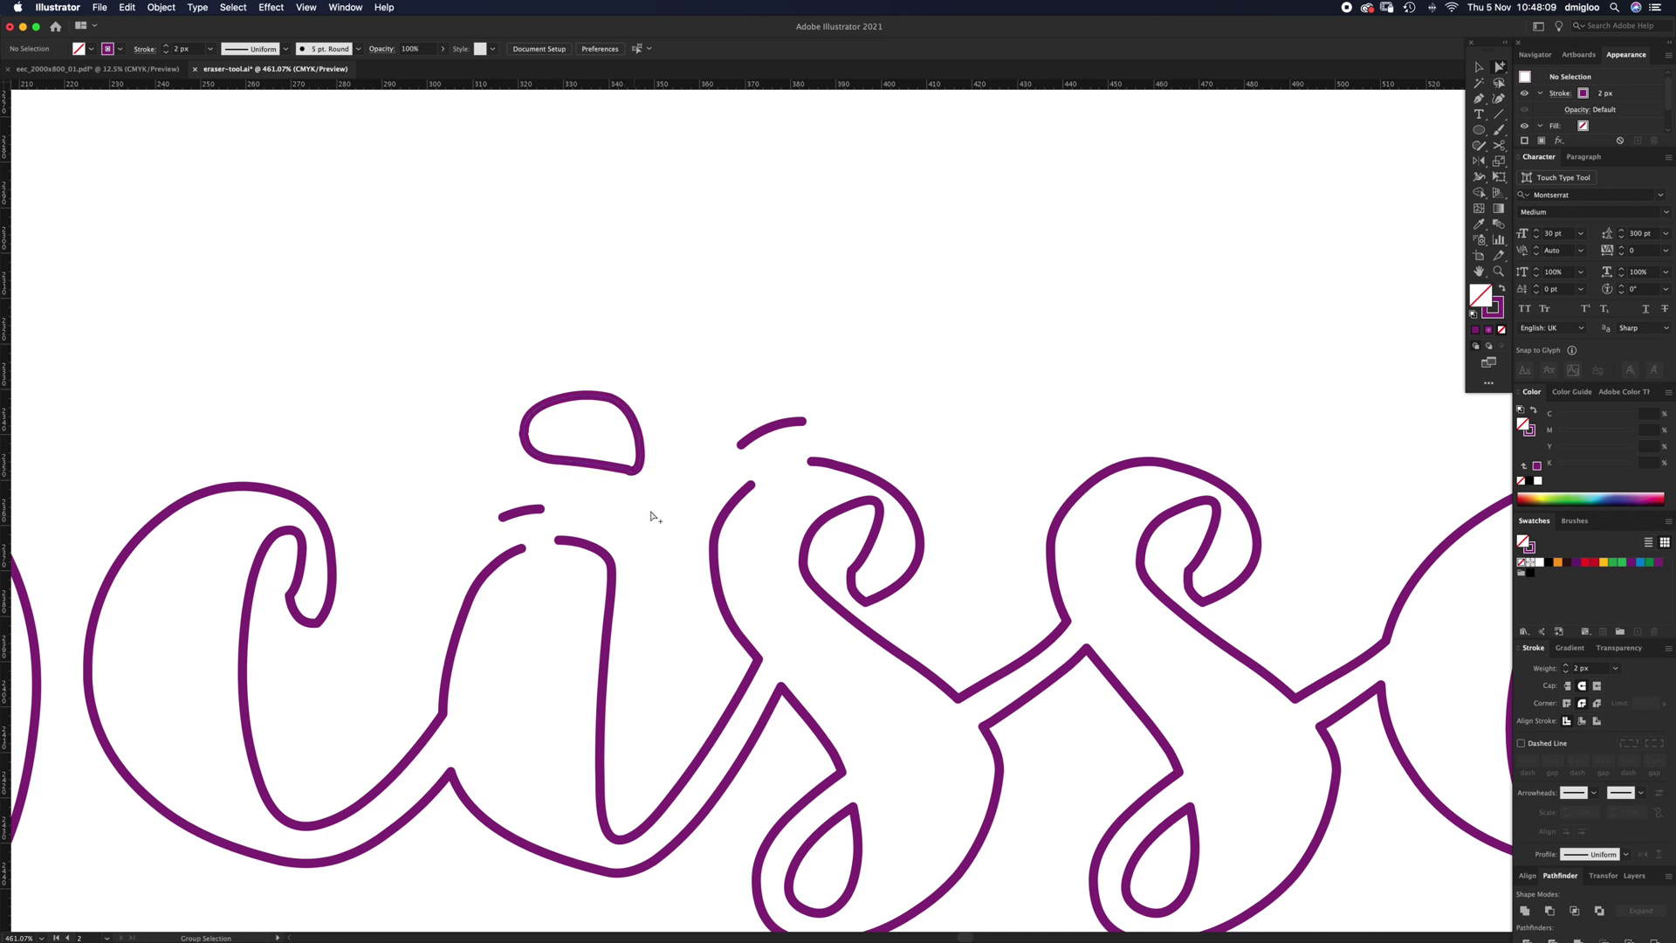
Add two anchor points along the top curve of the second lowercase s in the Scissors lettering
drag(931, 609, 862, 566)
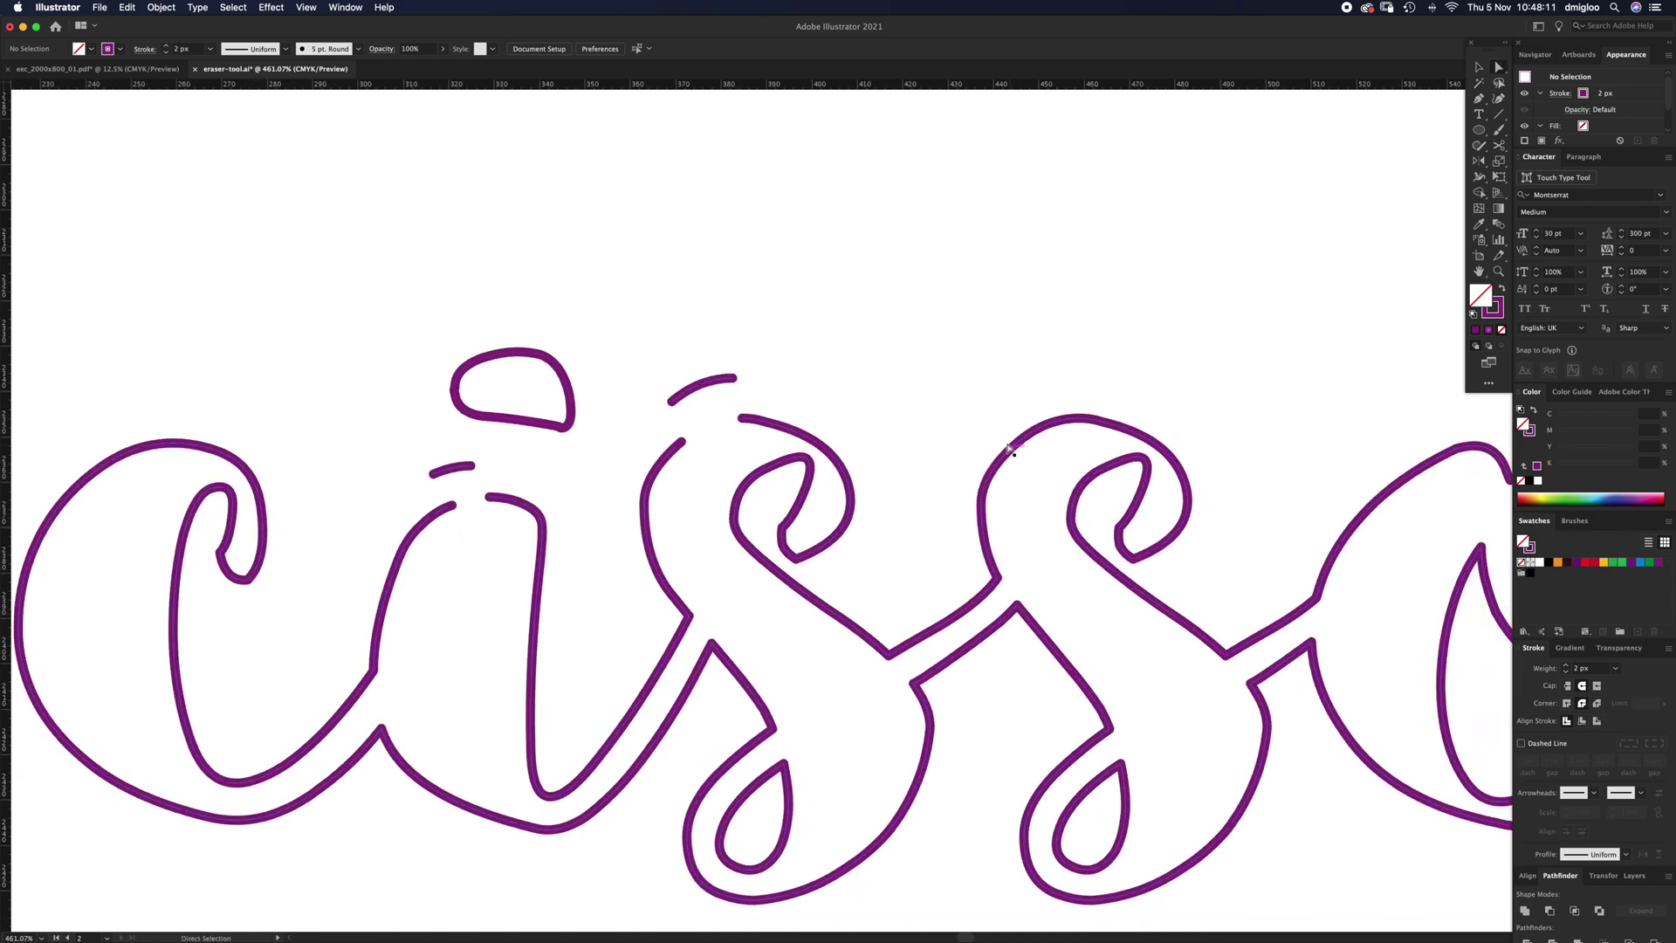
drag(982, 408, 1005, 545)
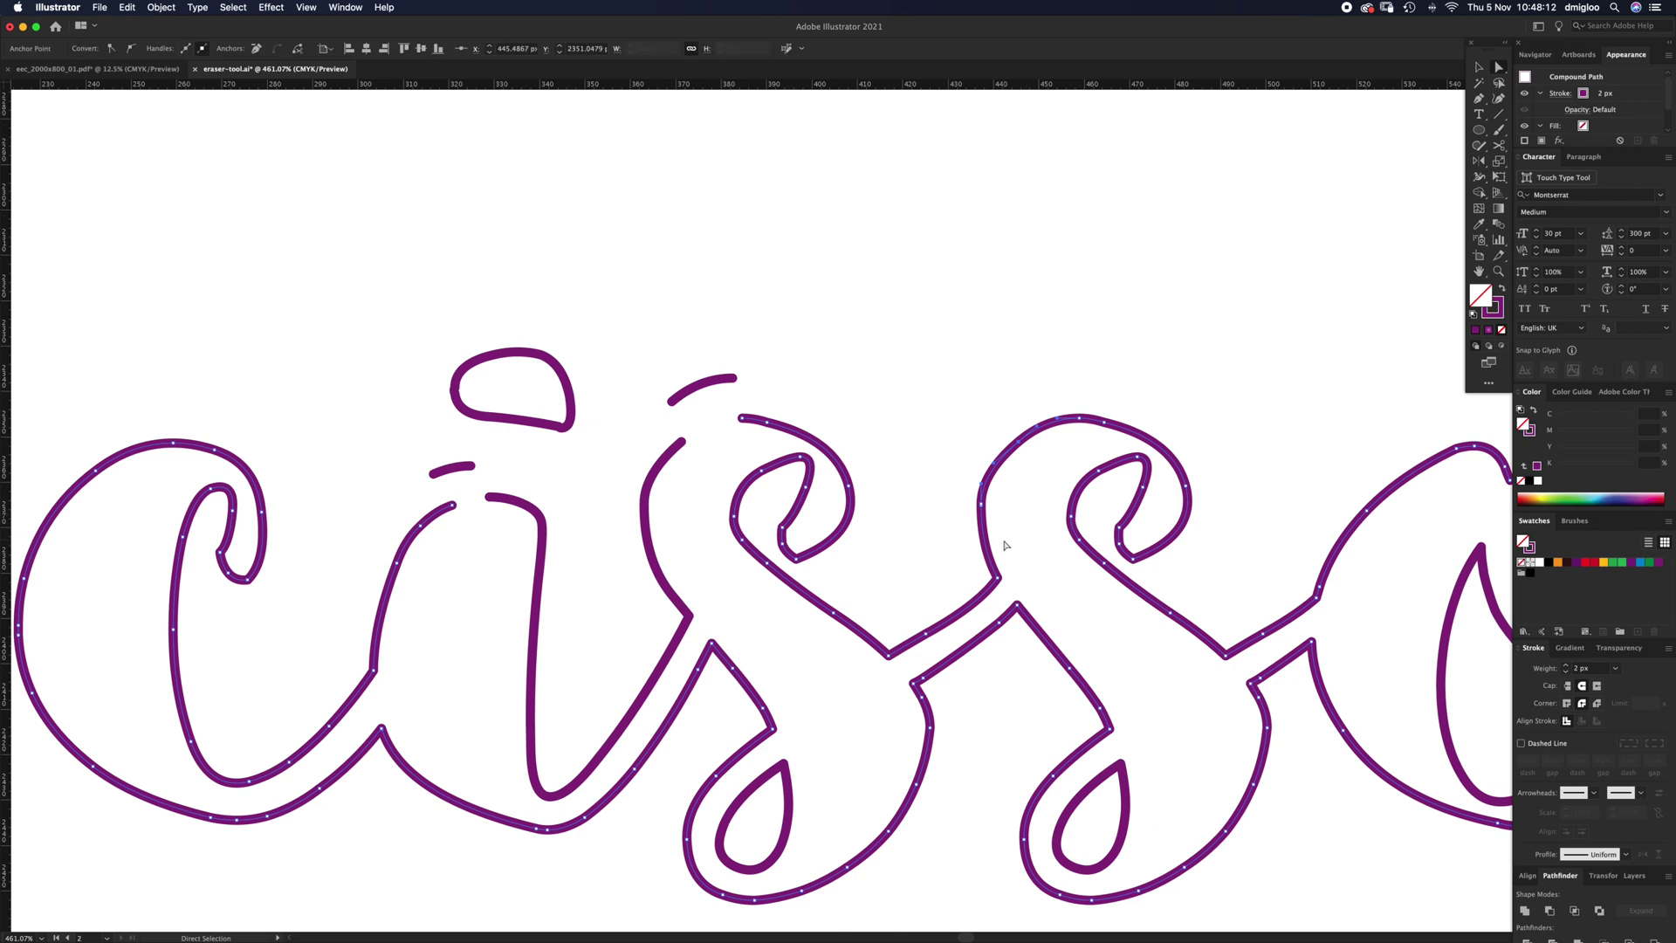
click(925, 497)
click(939, 510)
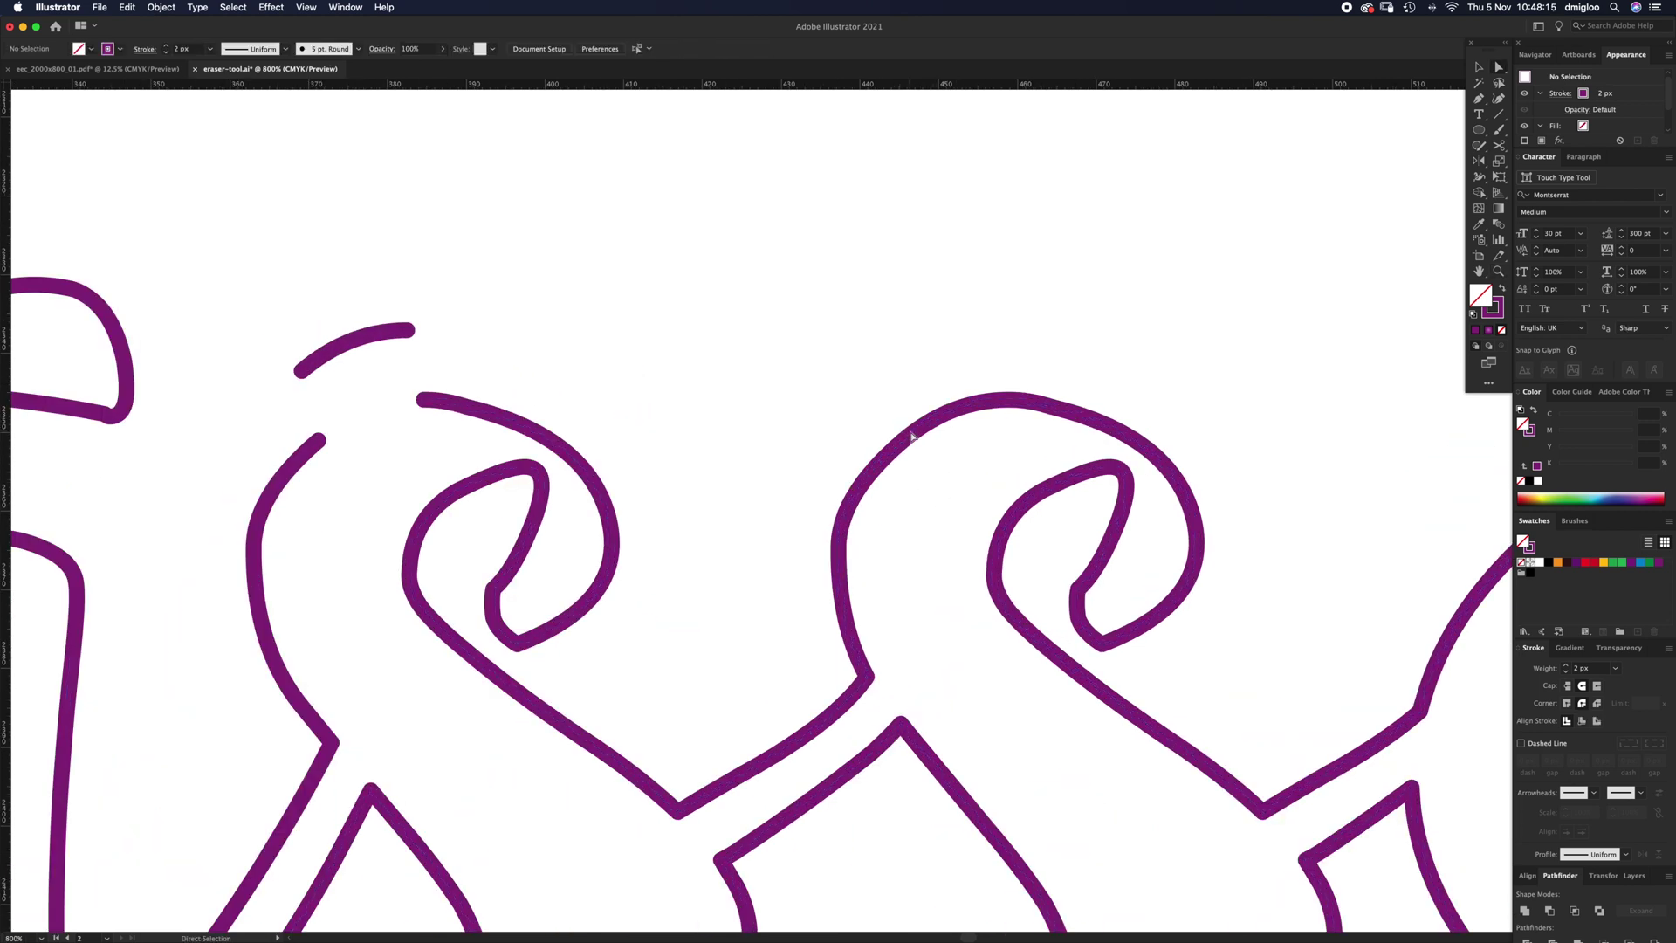
click(932, 413)
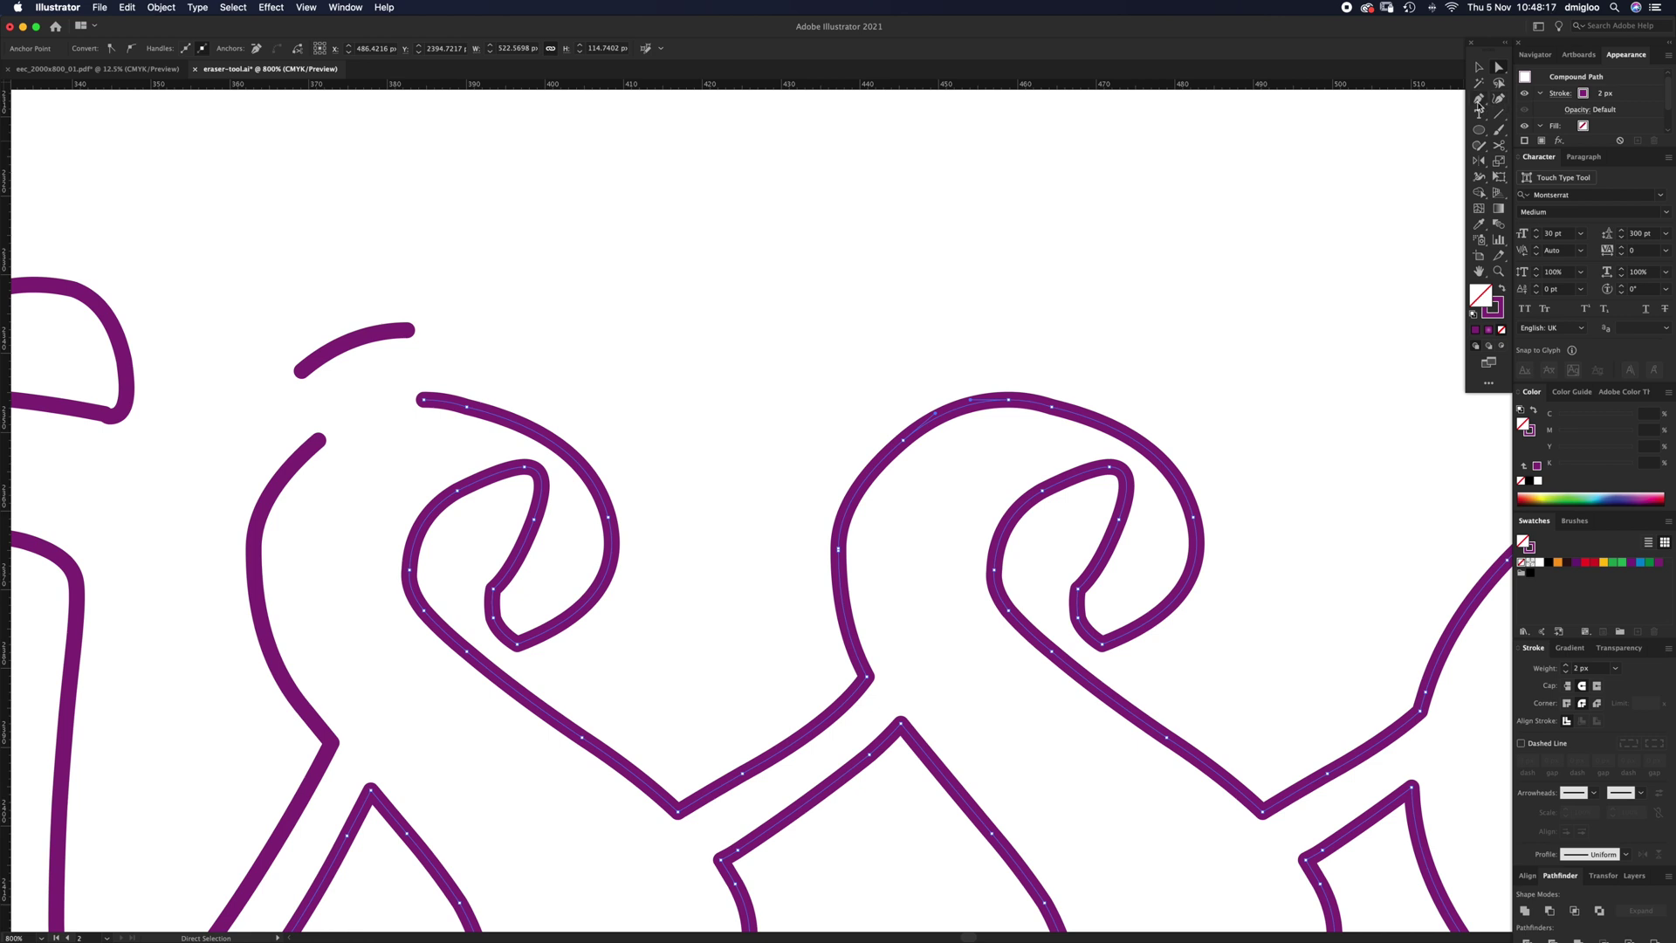
click(1478, 100)
click(949, 412)
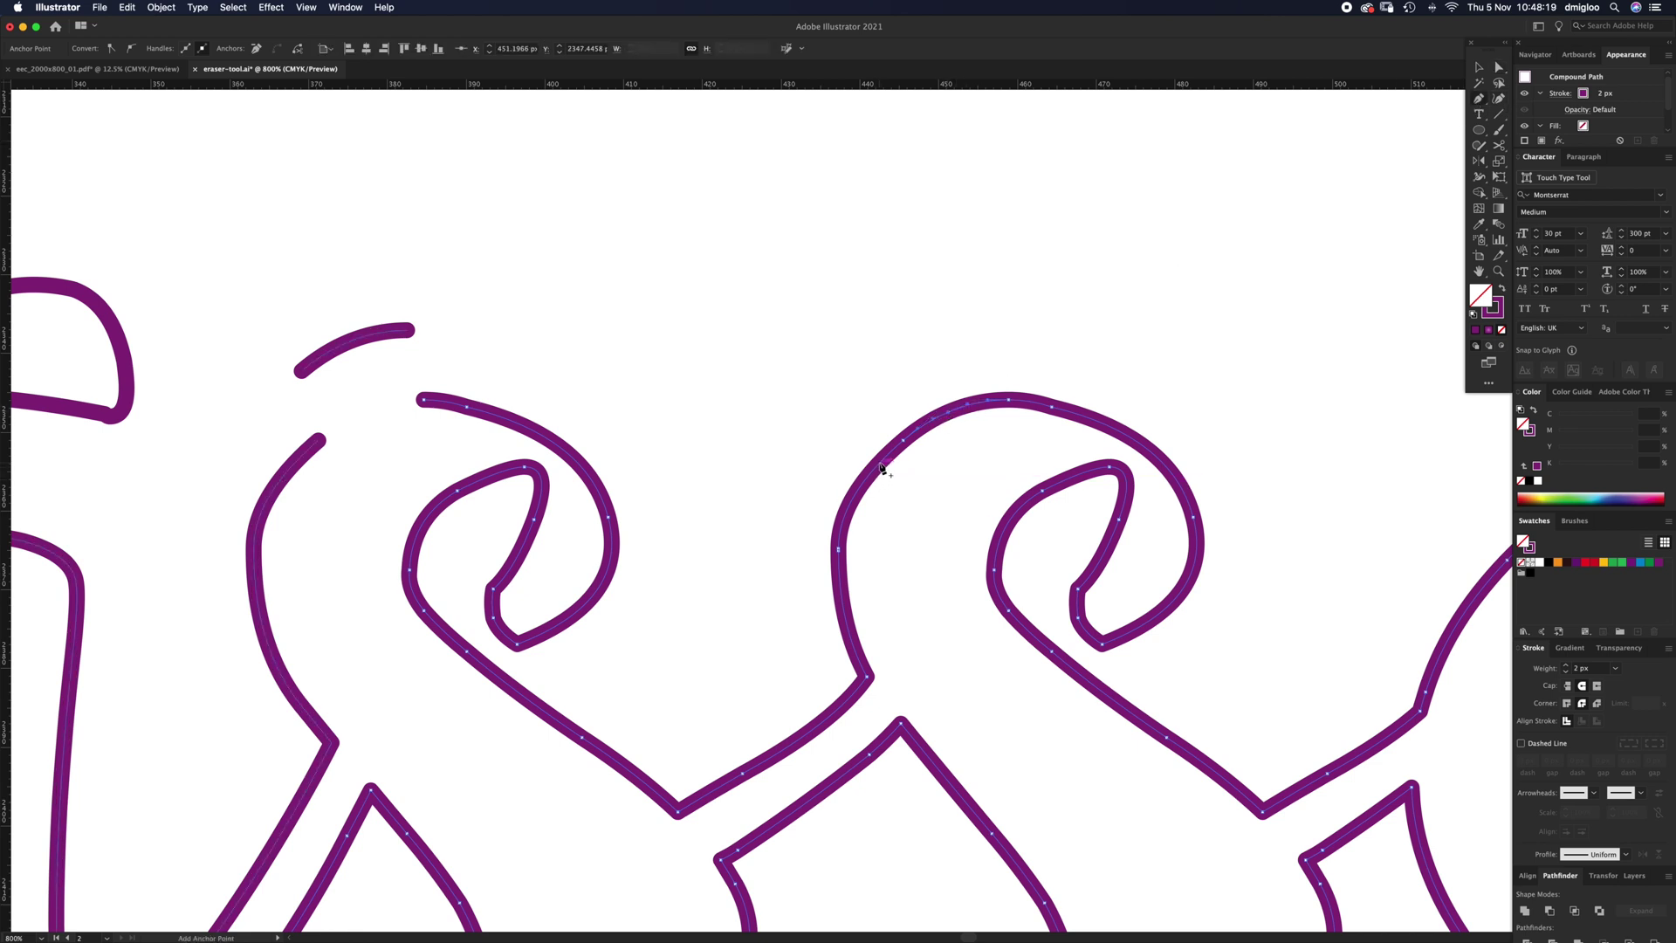
click(881, 467)
Delete the segment between the second s's new anchor points, and undo the deletion and the recent edits before it
key(a)
click(915, 434)
key(Delete)
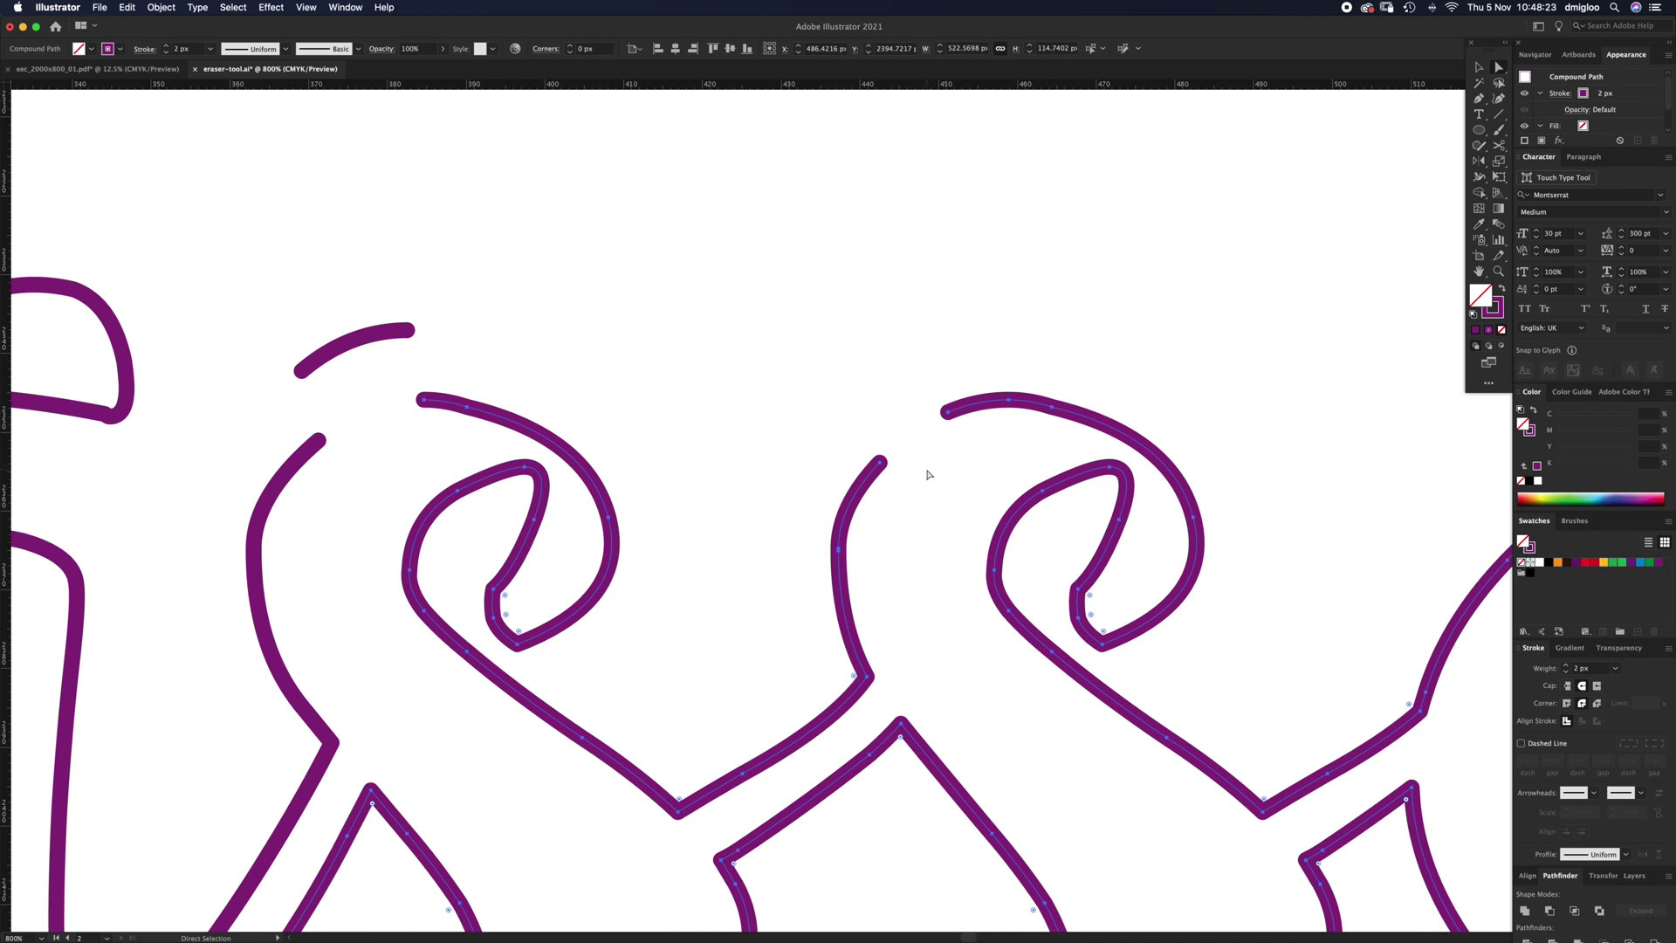
key(super+z)
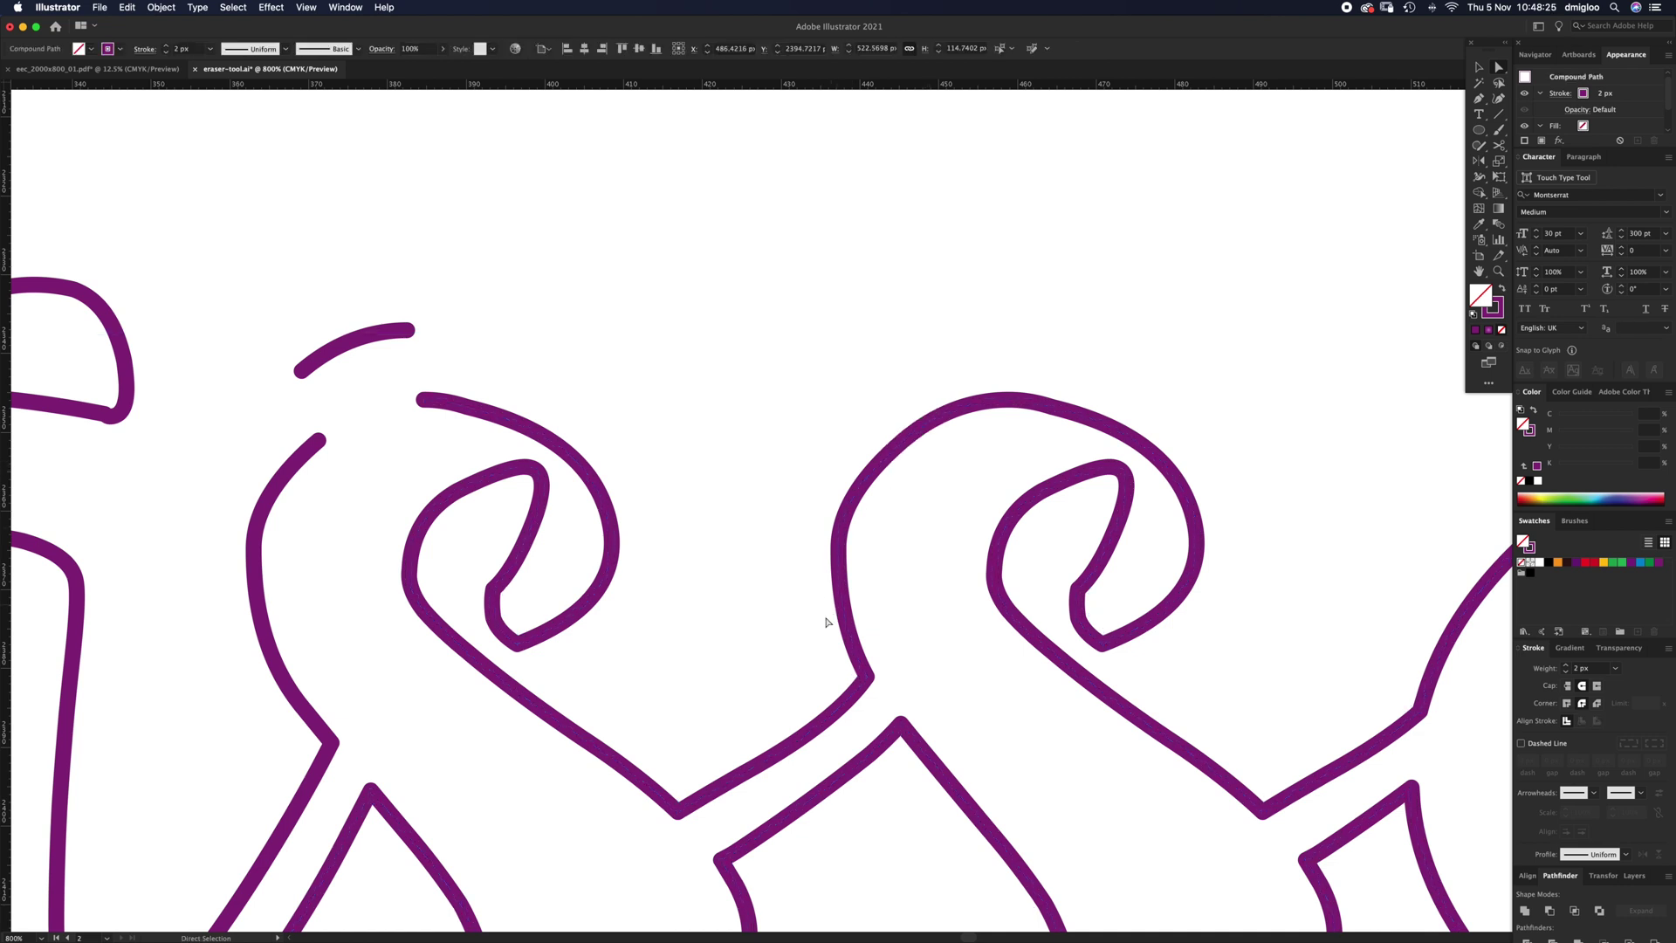
Select the whole Knife lettering and slice freehand lines across all of its letters with the Knife tool
key(z)
alt+click(789, 715)
alt+click(835, 689)
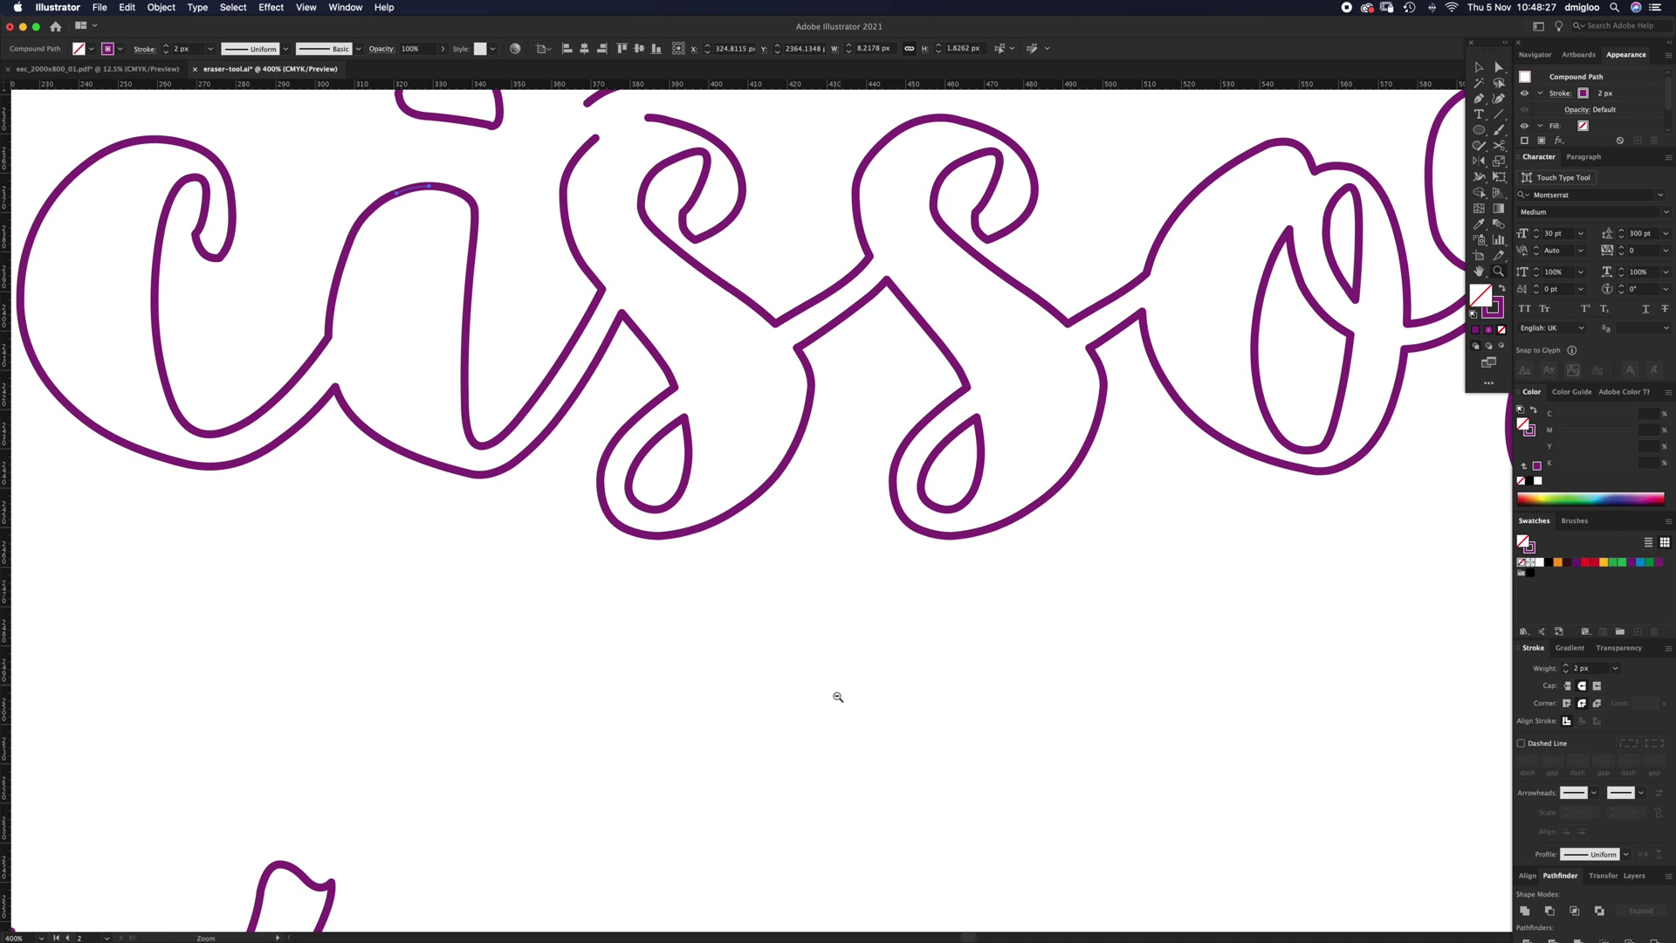
alt+click(813, 725)
alt+click(813, 725)
scroll(836, 724, down, 5)
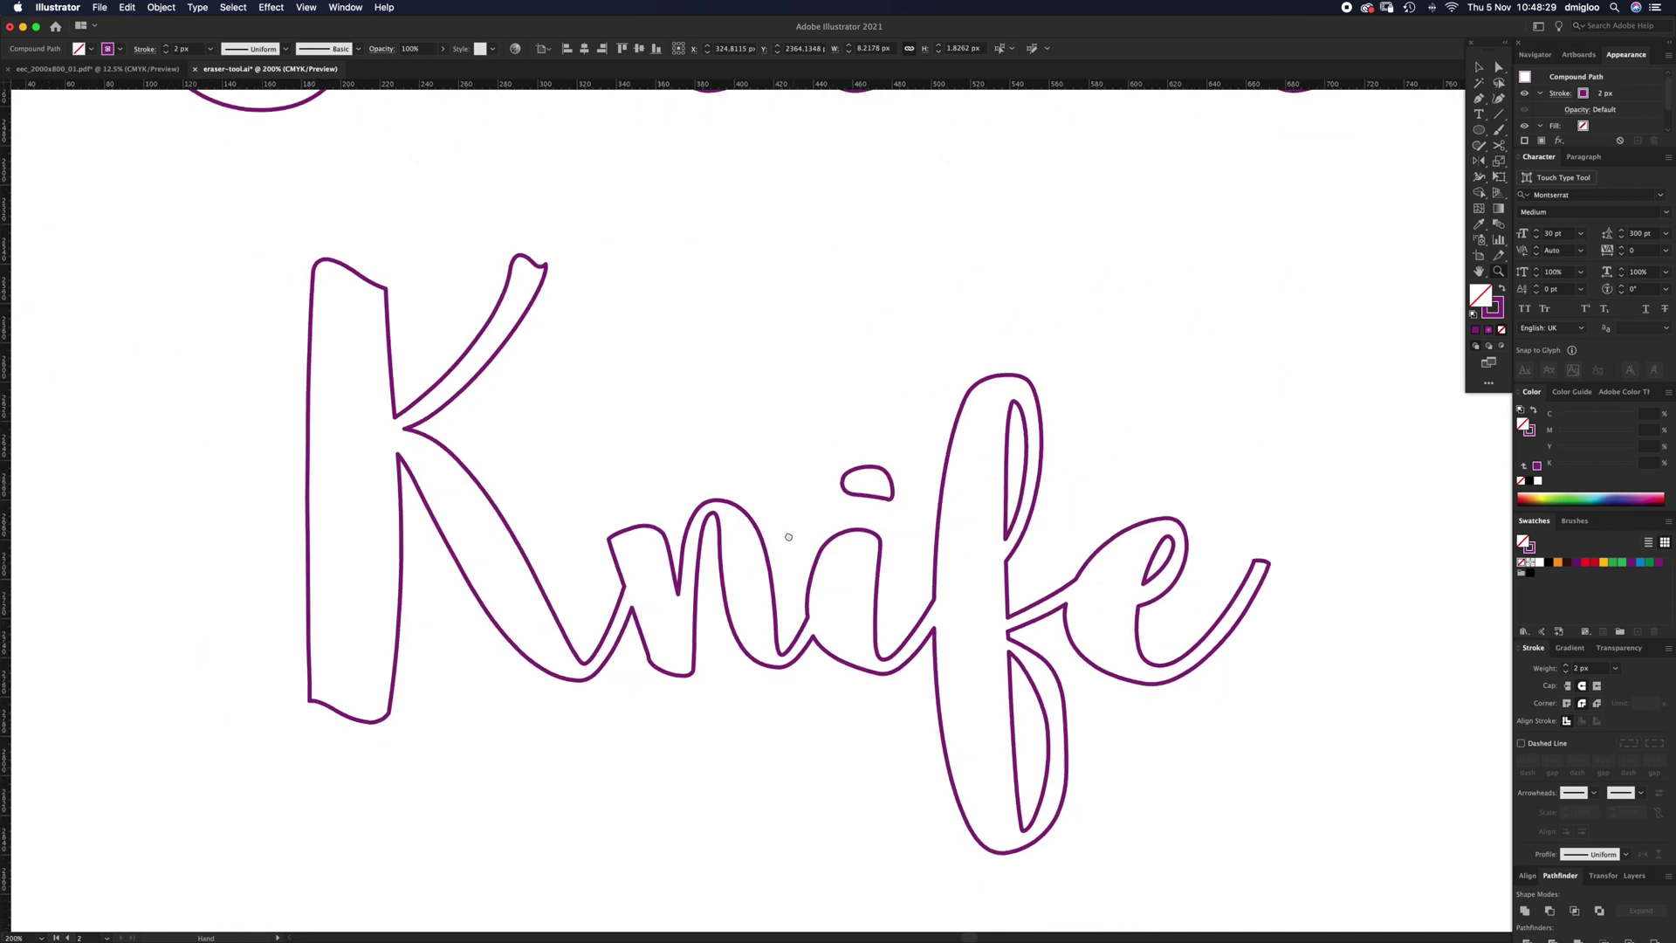
key(v)
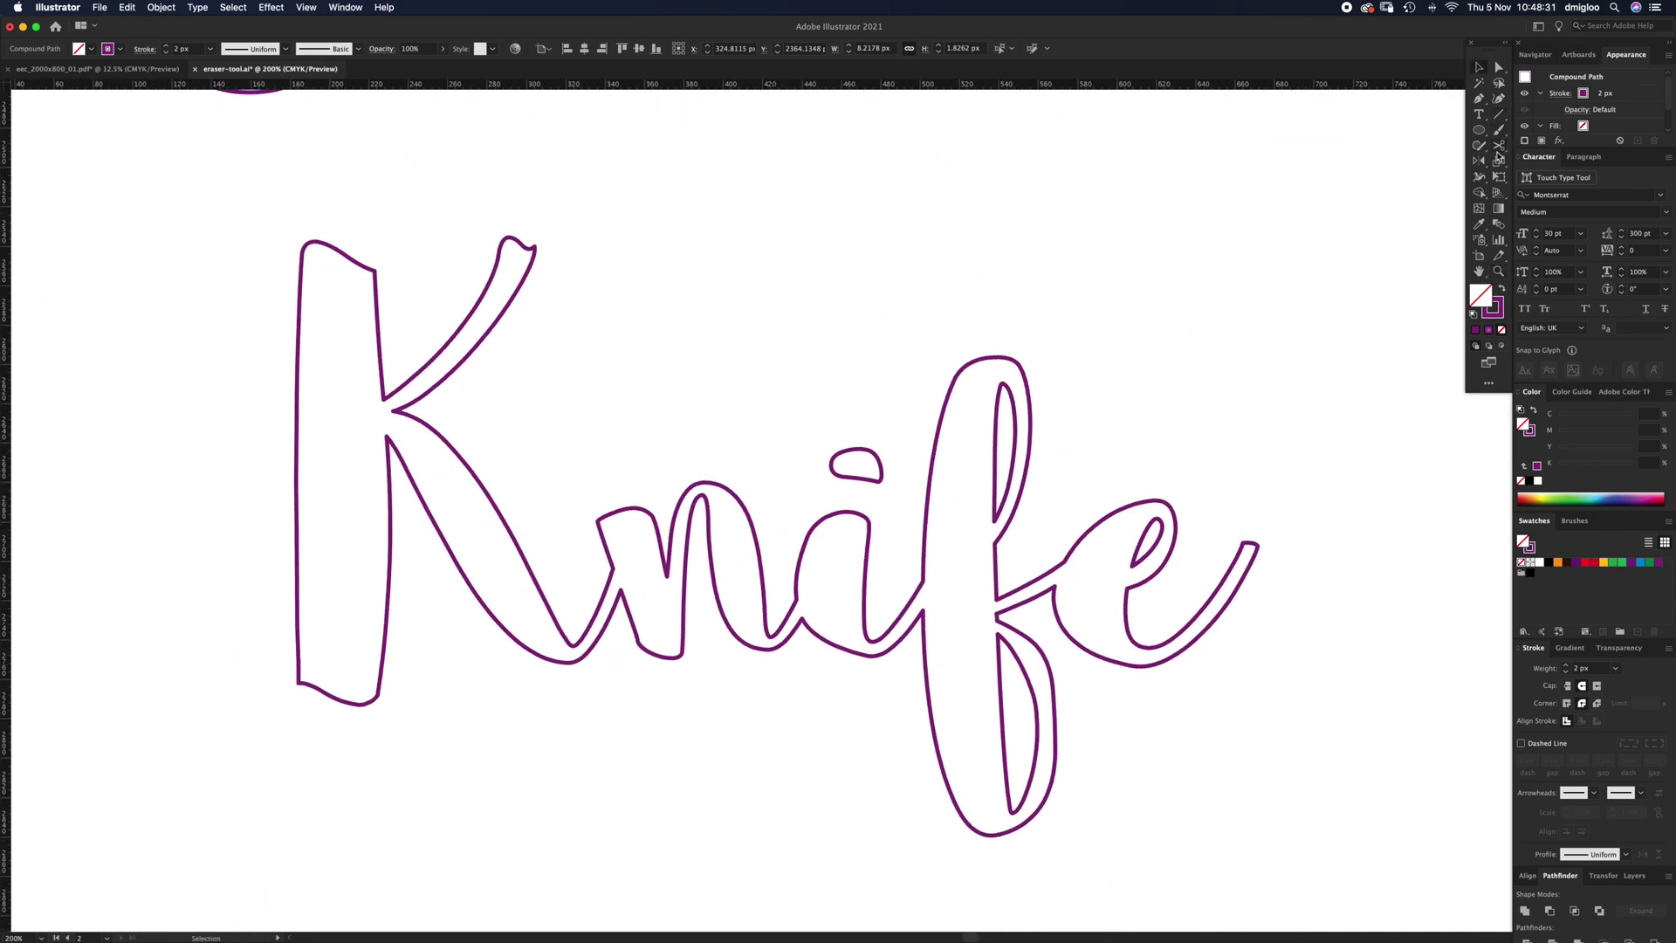
click(1499, 148)
key(k)
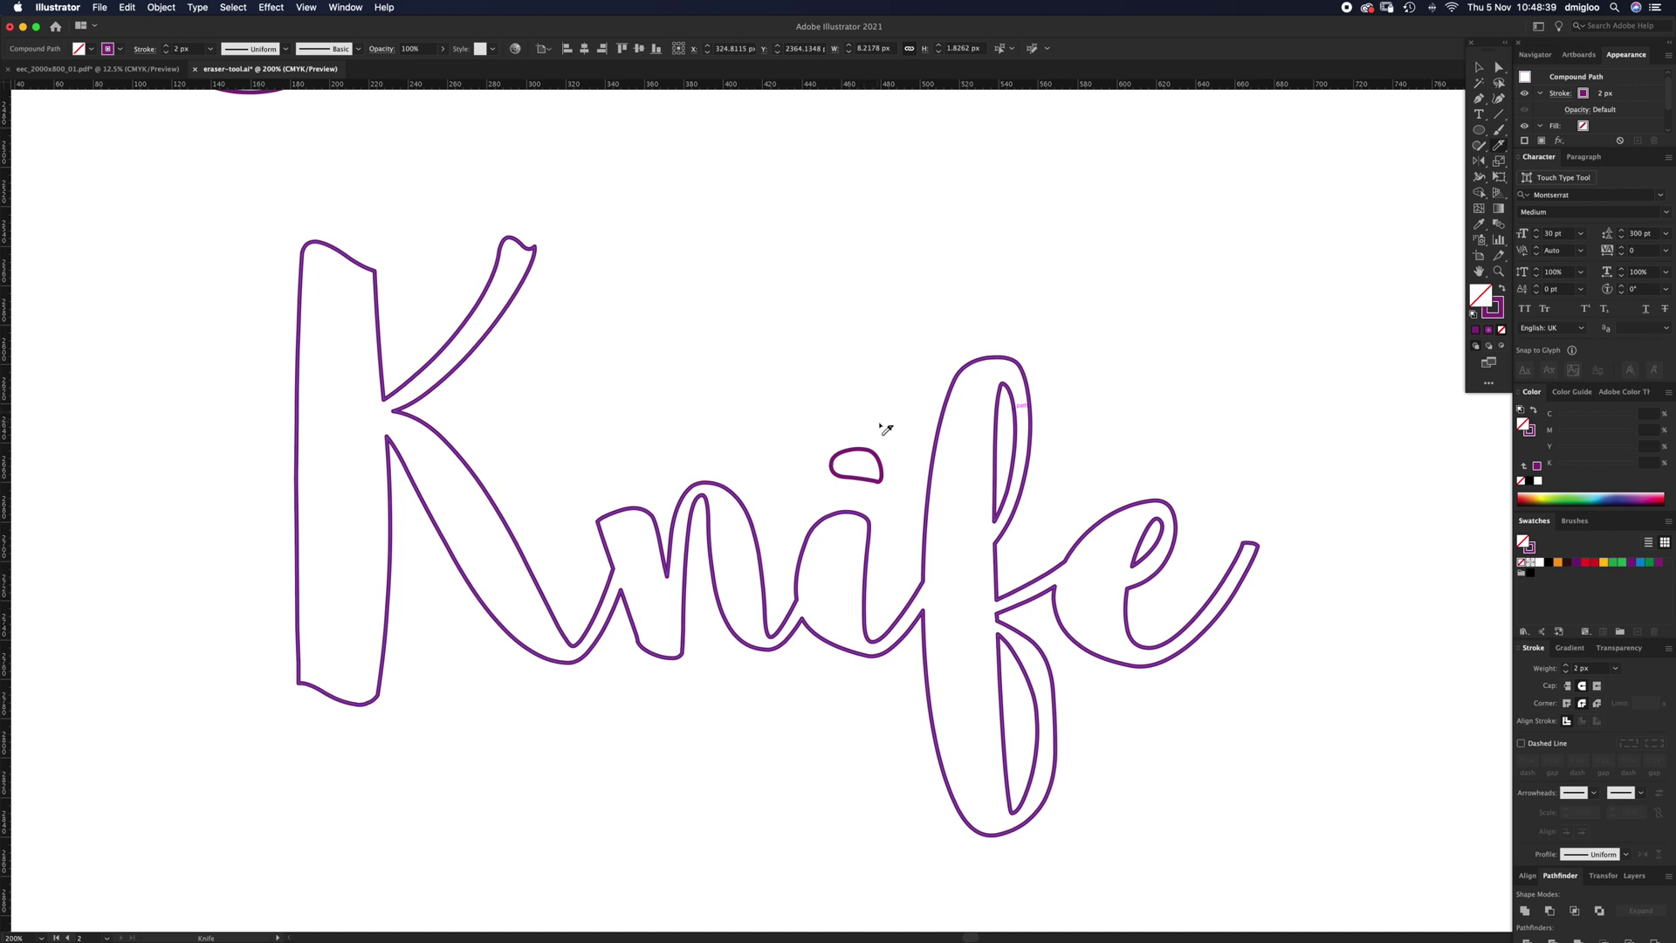
key(v)
click(826, 594)
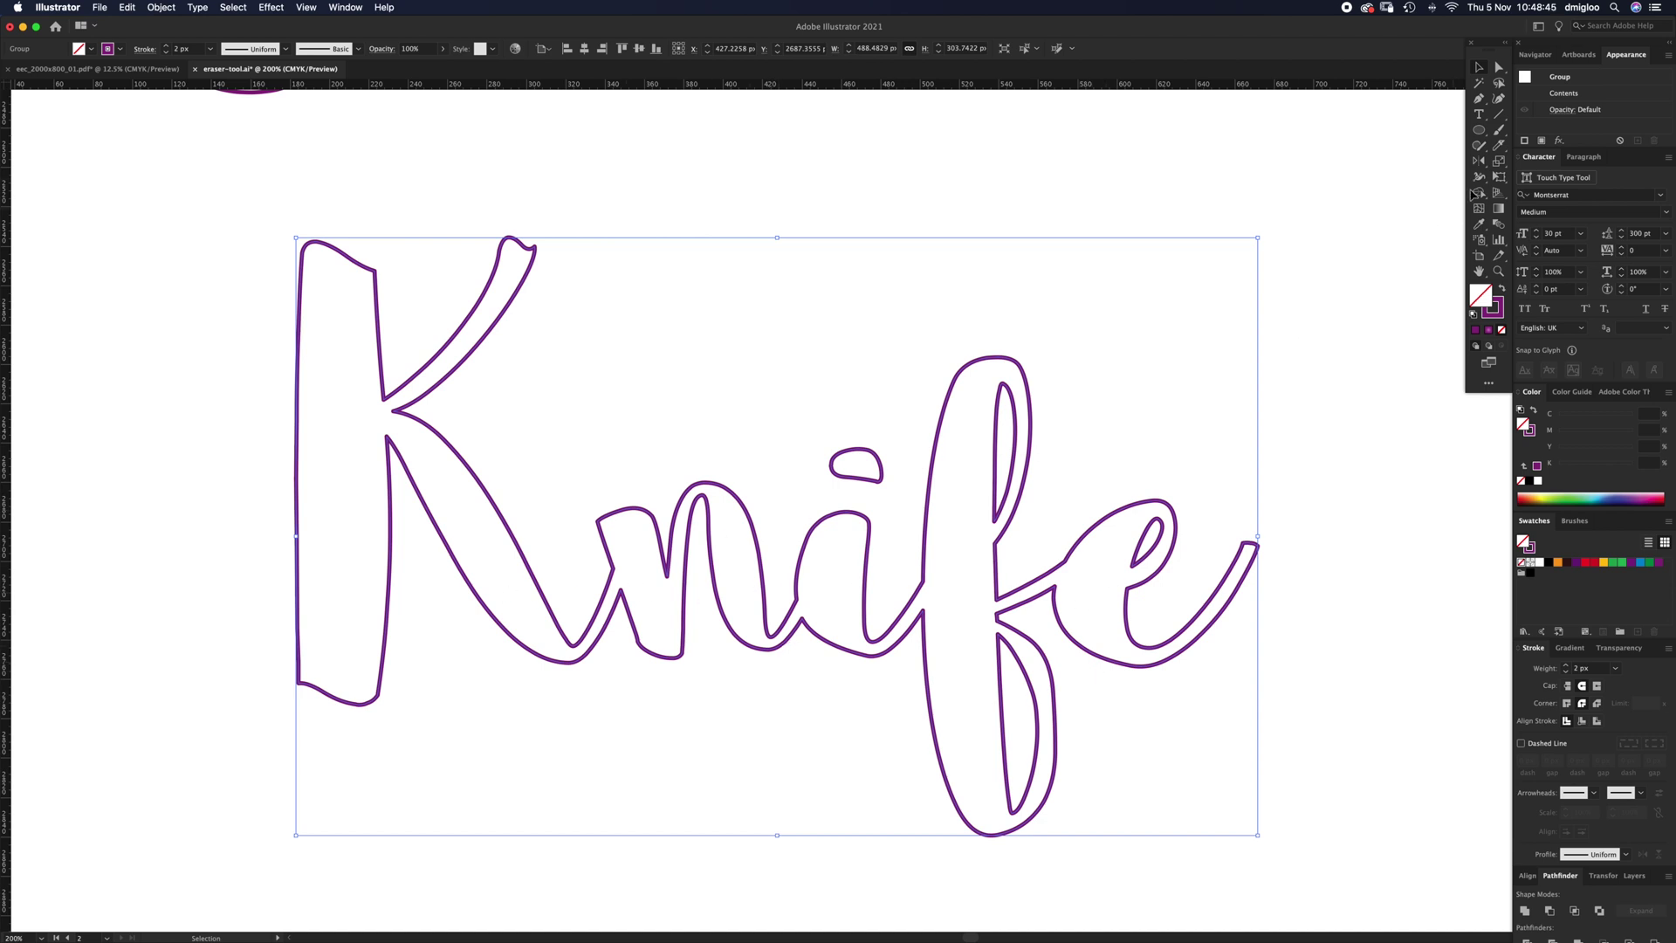
key(k)
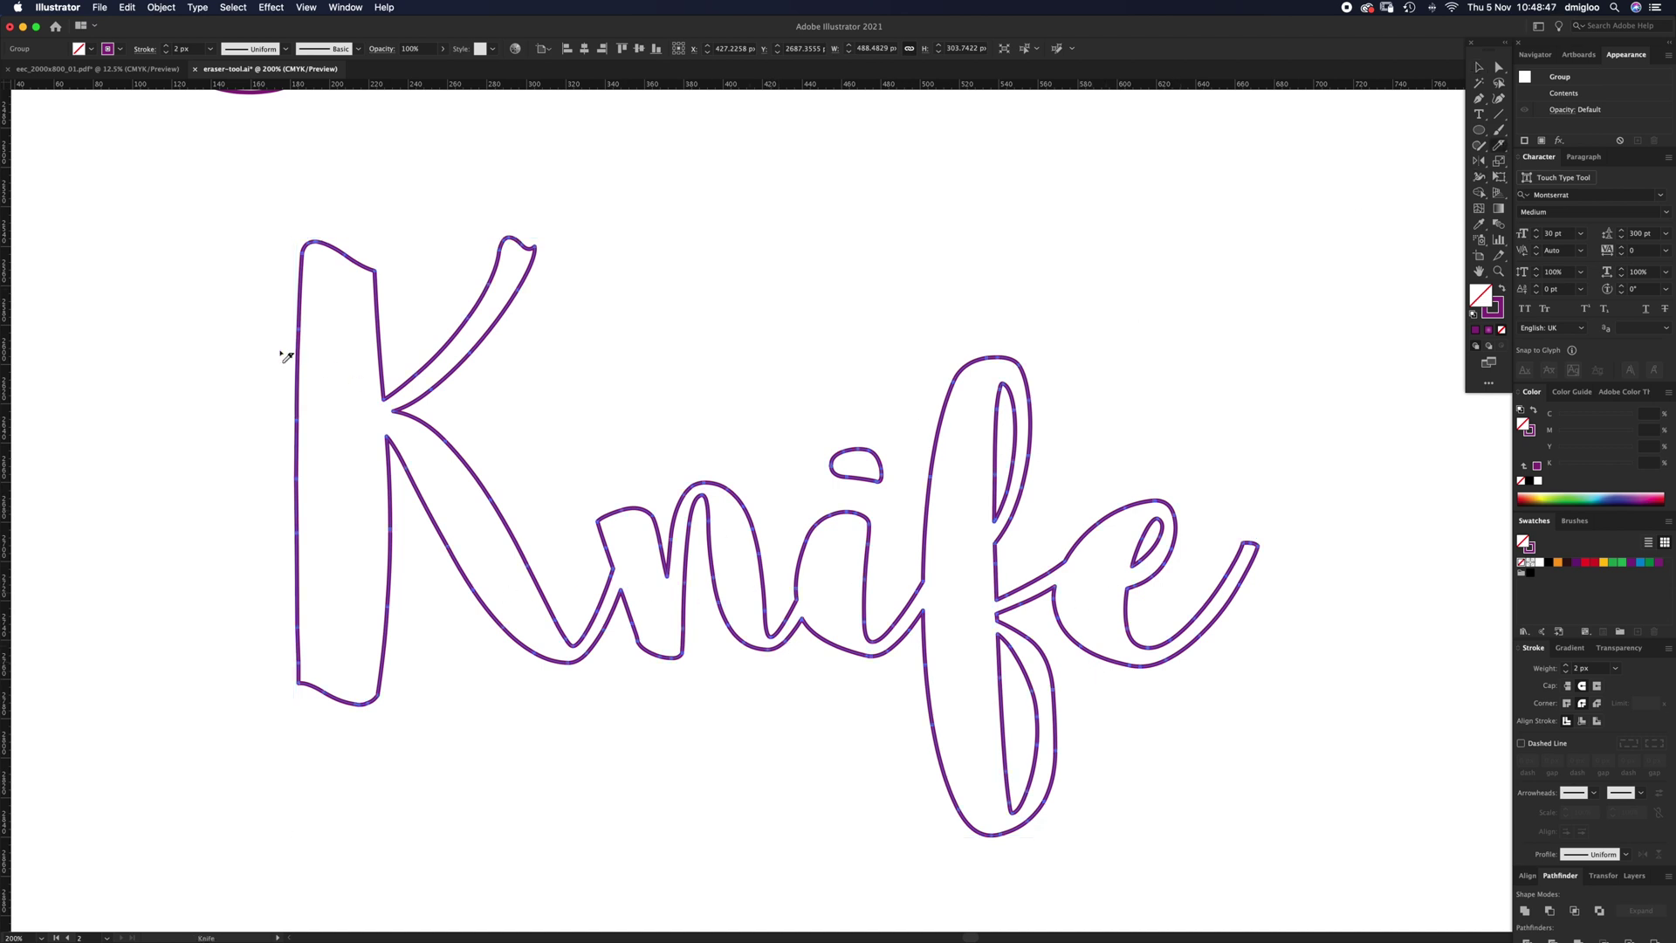
mouse_move(200, 392)
mouse_down()
mouse_move(396, 315)
mouse_move(618, 283)
mouse_move(336, 394)
mouse_move(181, 515)
mouse_move(231, 519)
mouse_move(452, 429)
mouse_move(627, 419)
mouse_move(342, 547)
mouse_move(215, 652)
mouse_move(541, 515)
mouse_move(726, 462)
mouse_move(727, 489)
mouse_move(365, 645)
mouse_move(291, 733)
mouse_move(935, 504)
mouse_move(839, 601)
mouse_move(871, 453)
mouse_move(964, 412)
mouse_move(1050, 480)
mouse_move(906, 697)
mouse_move(1188, 637)
mouse_move(1105, 598)
mouse_move(1264, 665)
mouse_move(1257, 513)
mouse_move(1266, 606)
mouse_move(1371, 690)
mouse_move(1325, 764)
mouse_up()
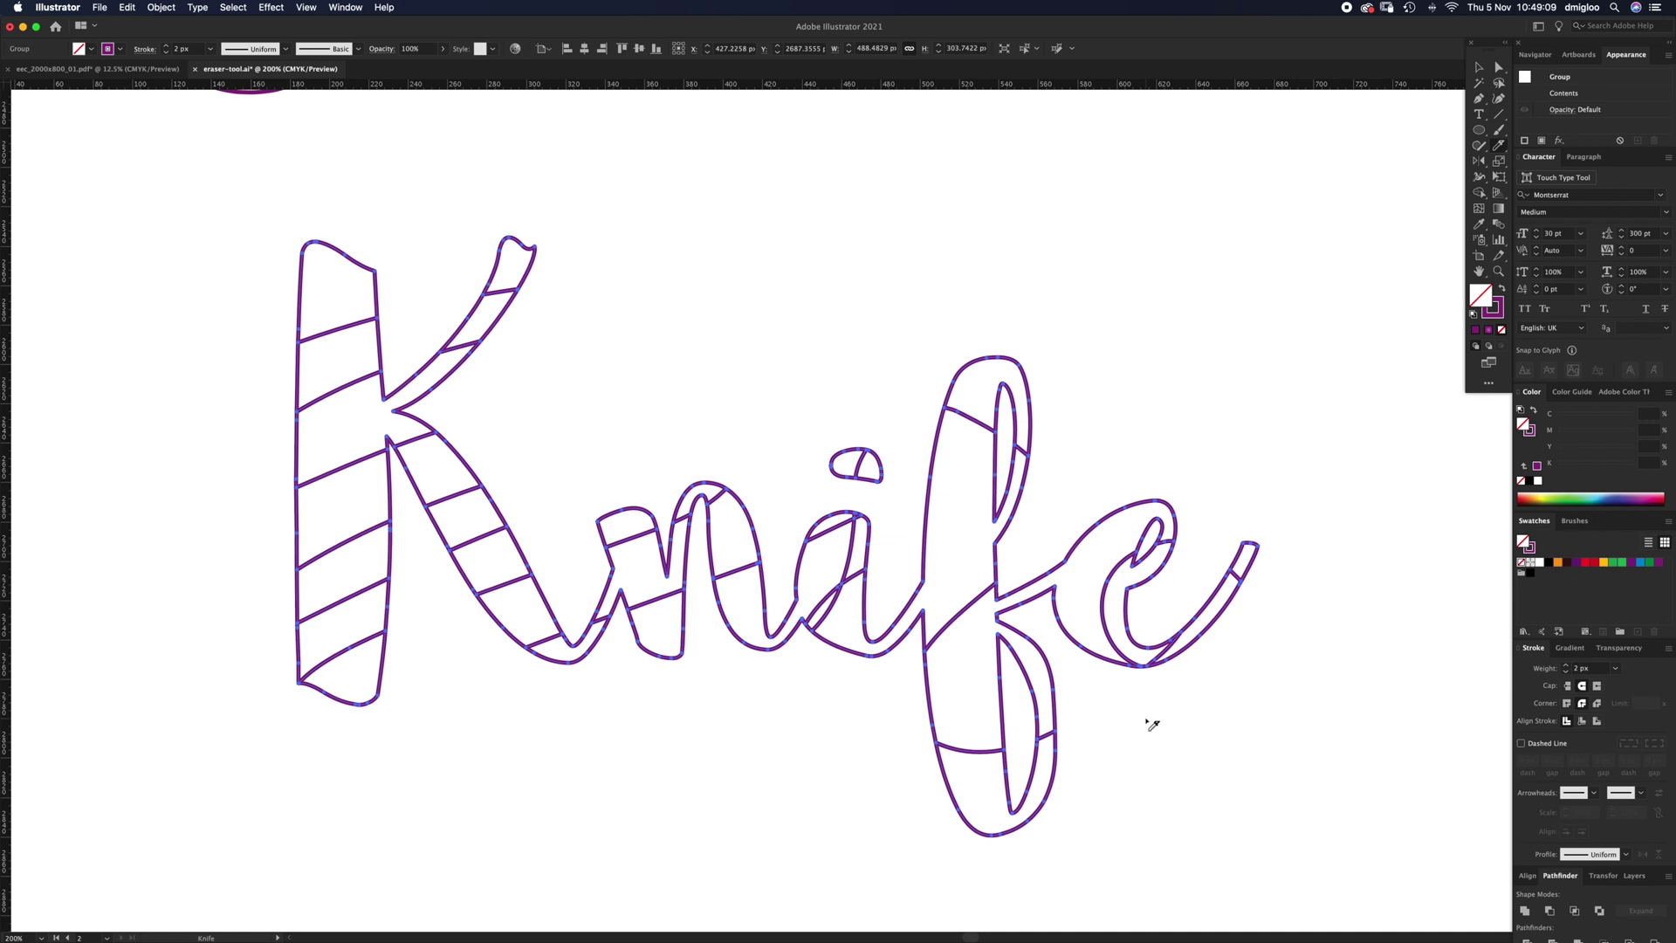
Pull the sliced pieces of the letters f and e in the Knife lettering apart with Group Selection
click(1500, 68)
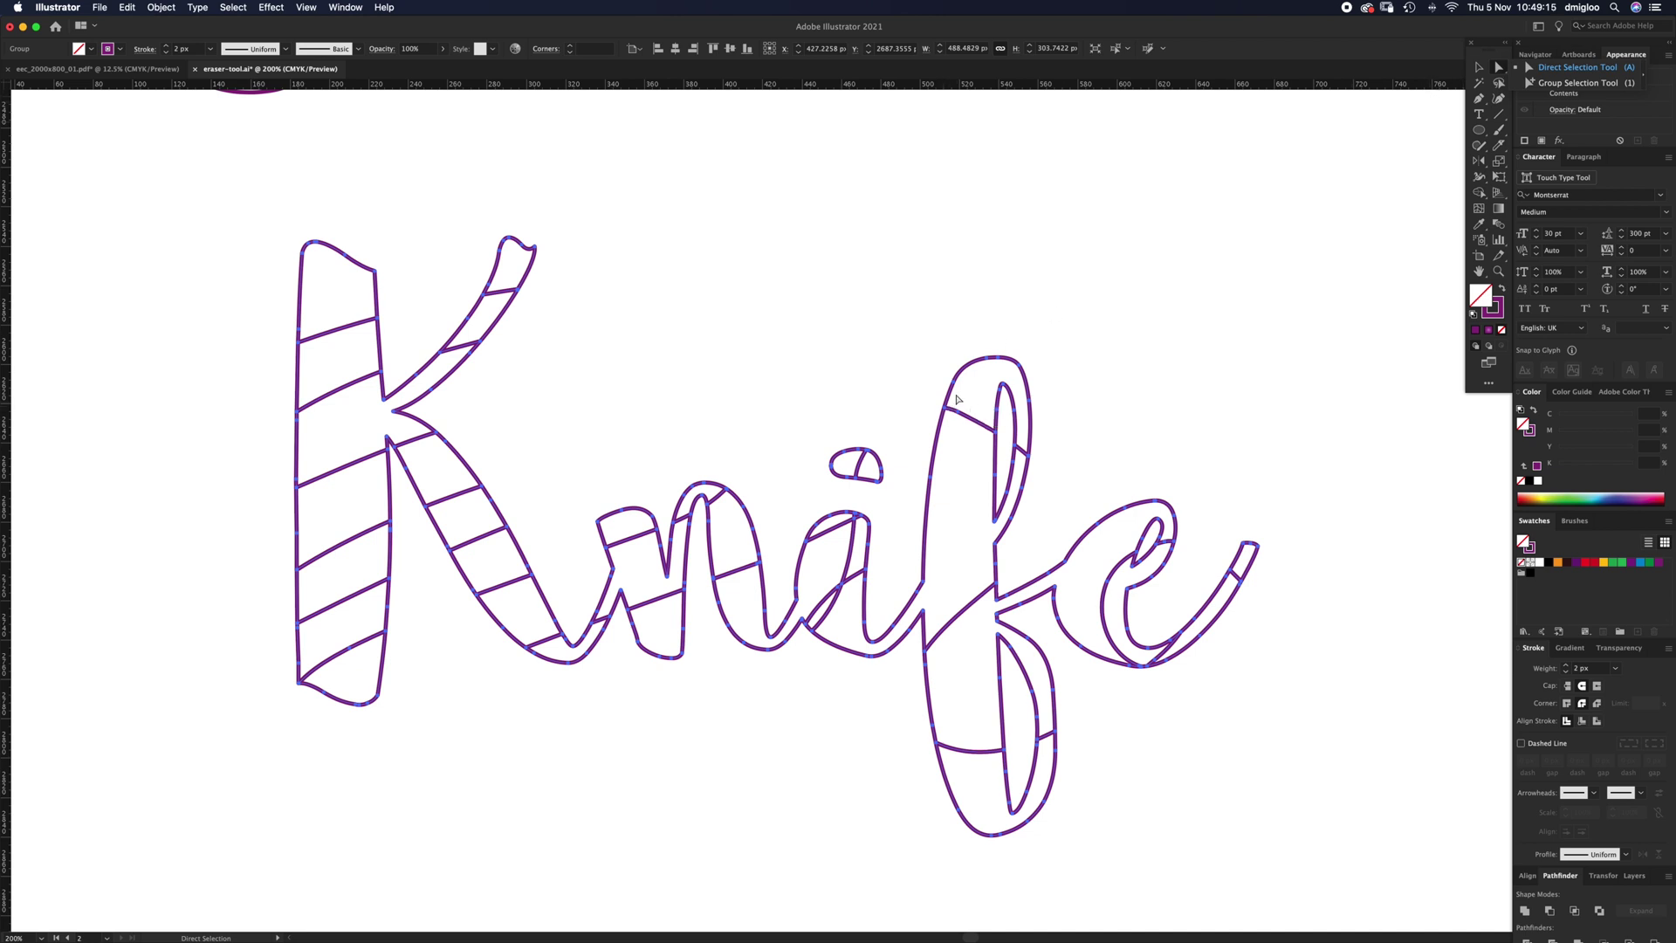
drag(972, 363, 1010, 267)
click(994, 342)
key(super+z)
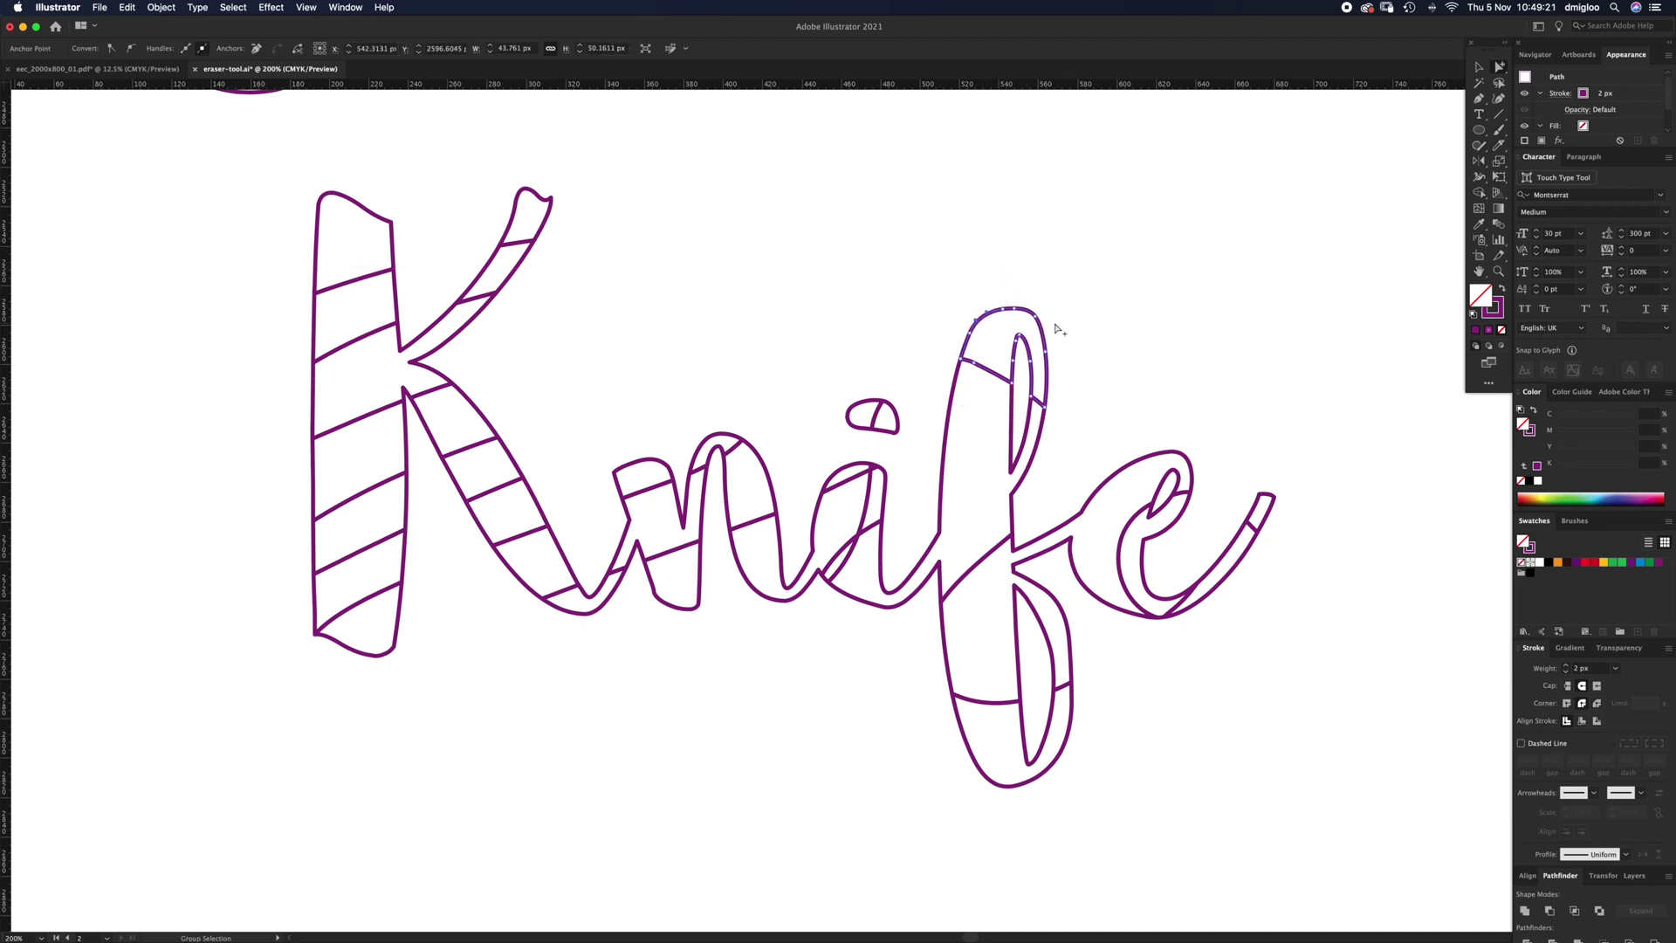
drag(1047, 340, 1079, 315)
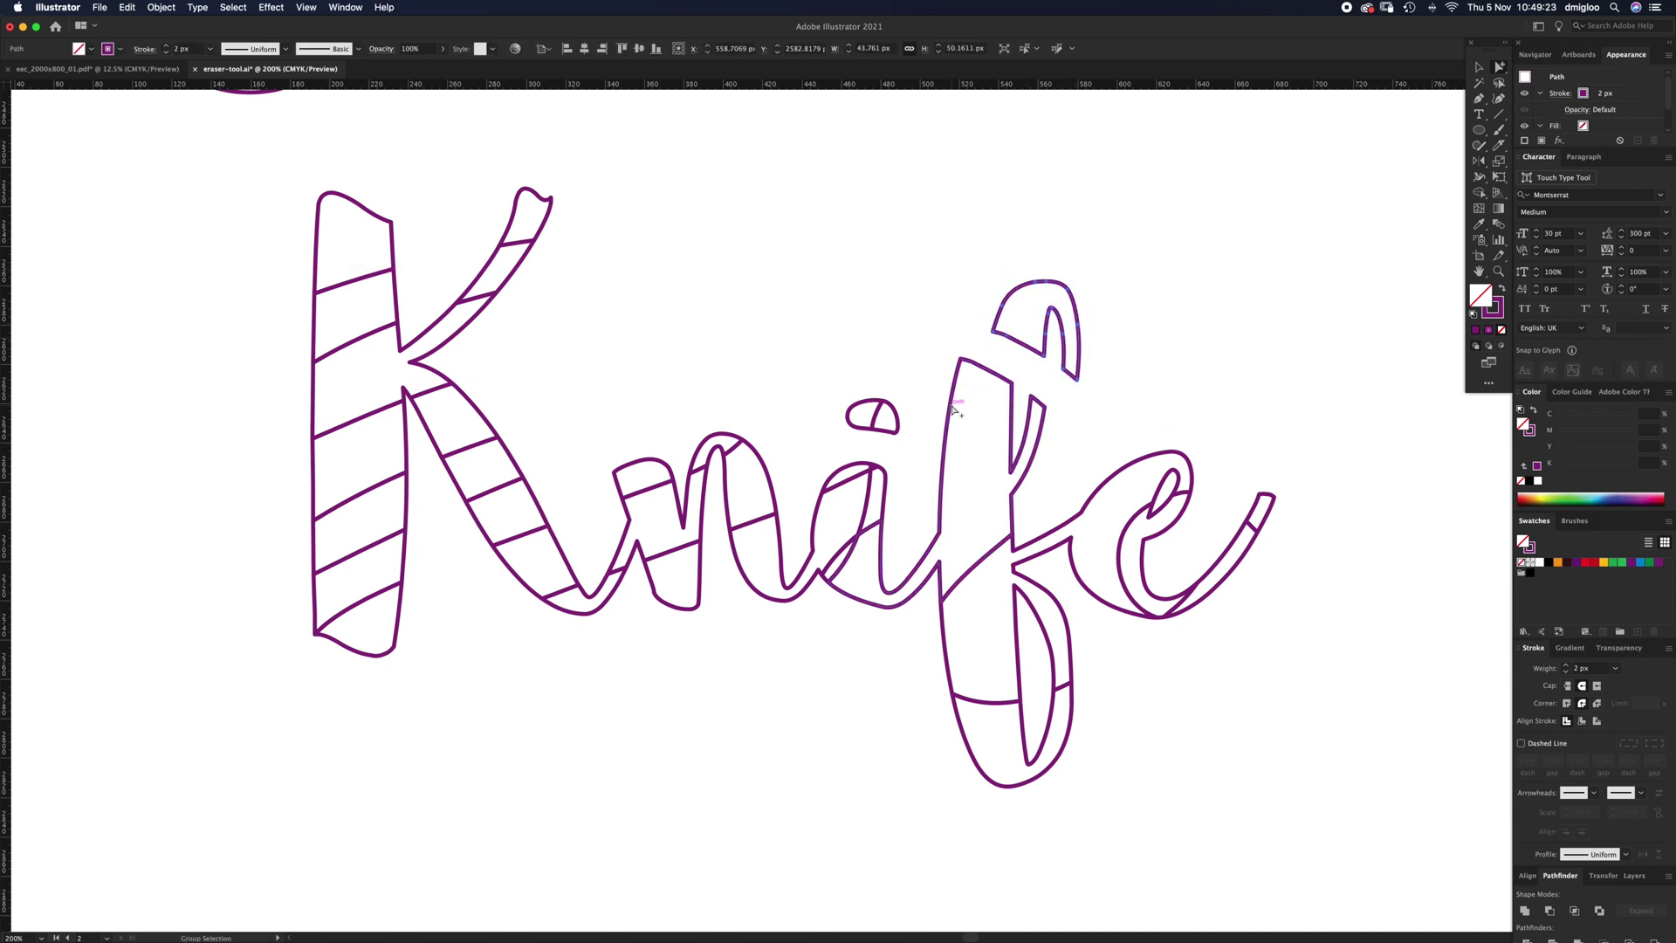
drag(952, 405, 927, 395)
drag(973, 569, 899, 643)
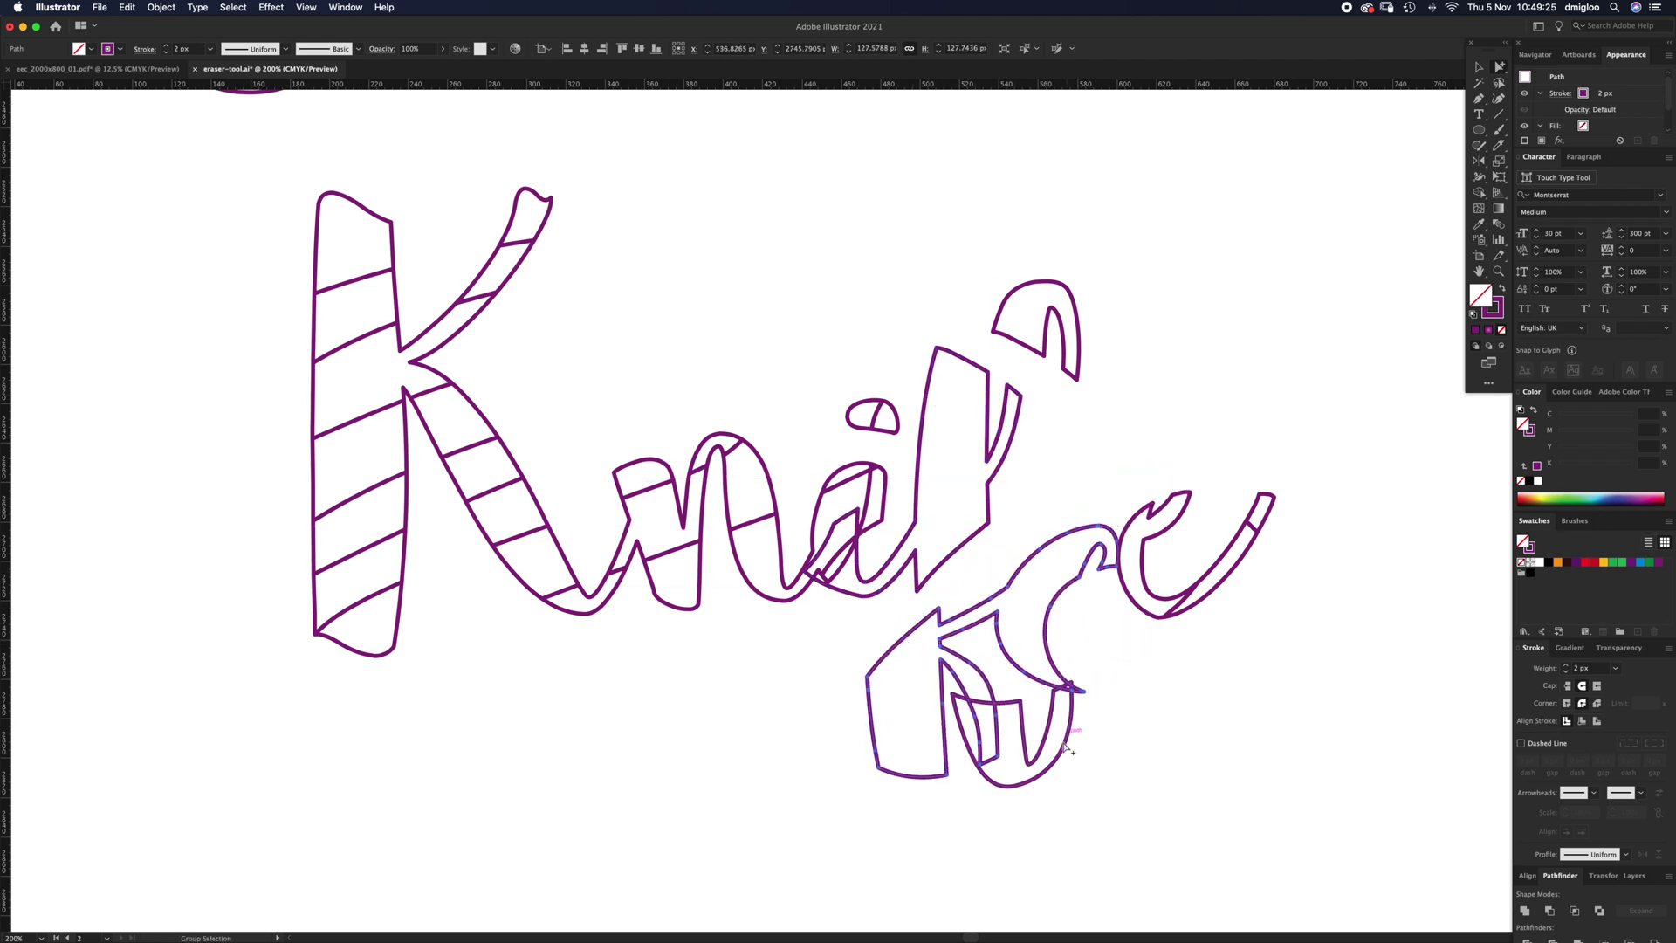
drag(1063, 745, 1148, 807)
drag(1181, 520, 1211, 468)
Undo the moves of the sliced f and e pieces and clear the selection
key(super+z)
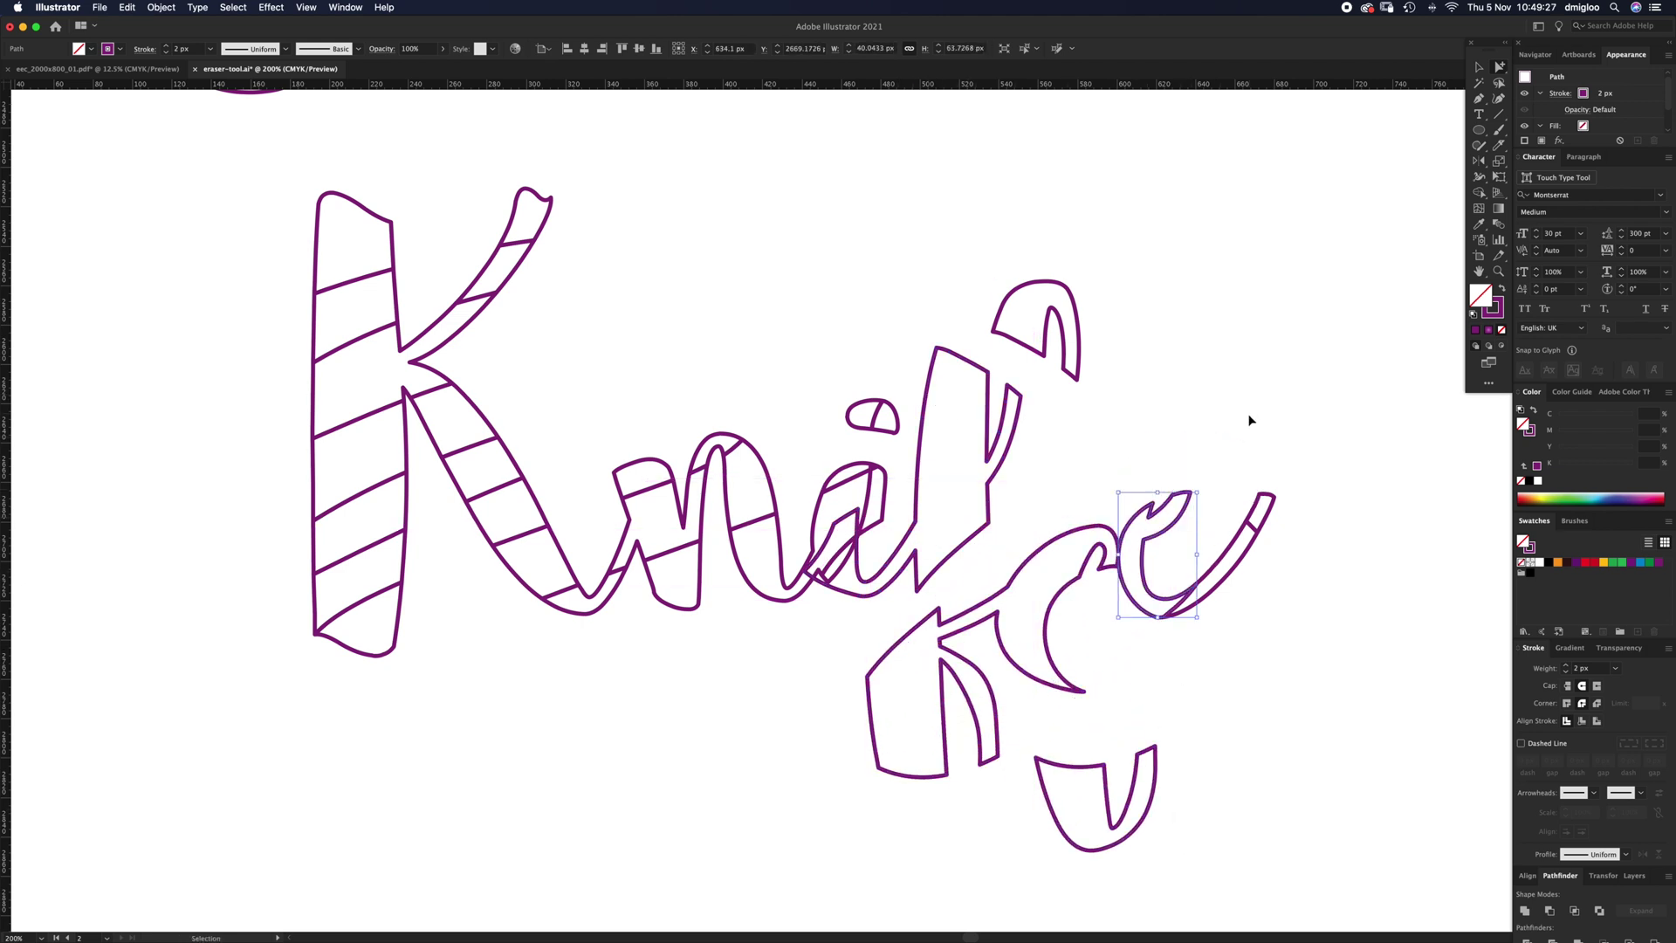
key(super+z)
key(super+z)
key(super+z)
key(super+z)
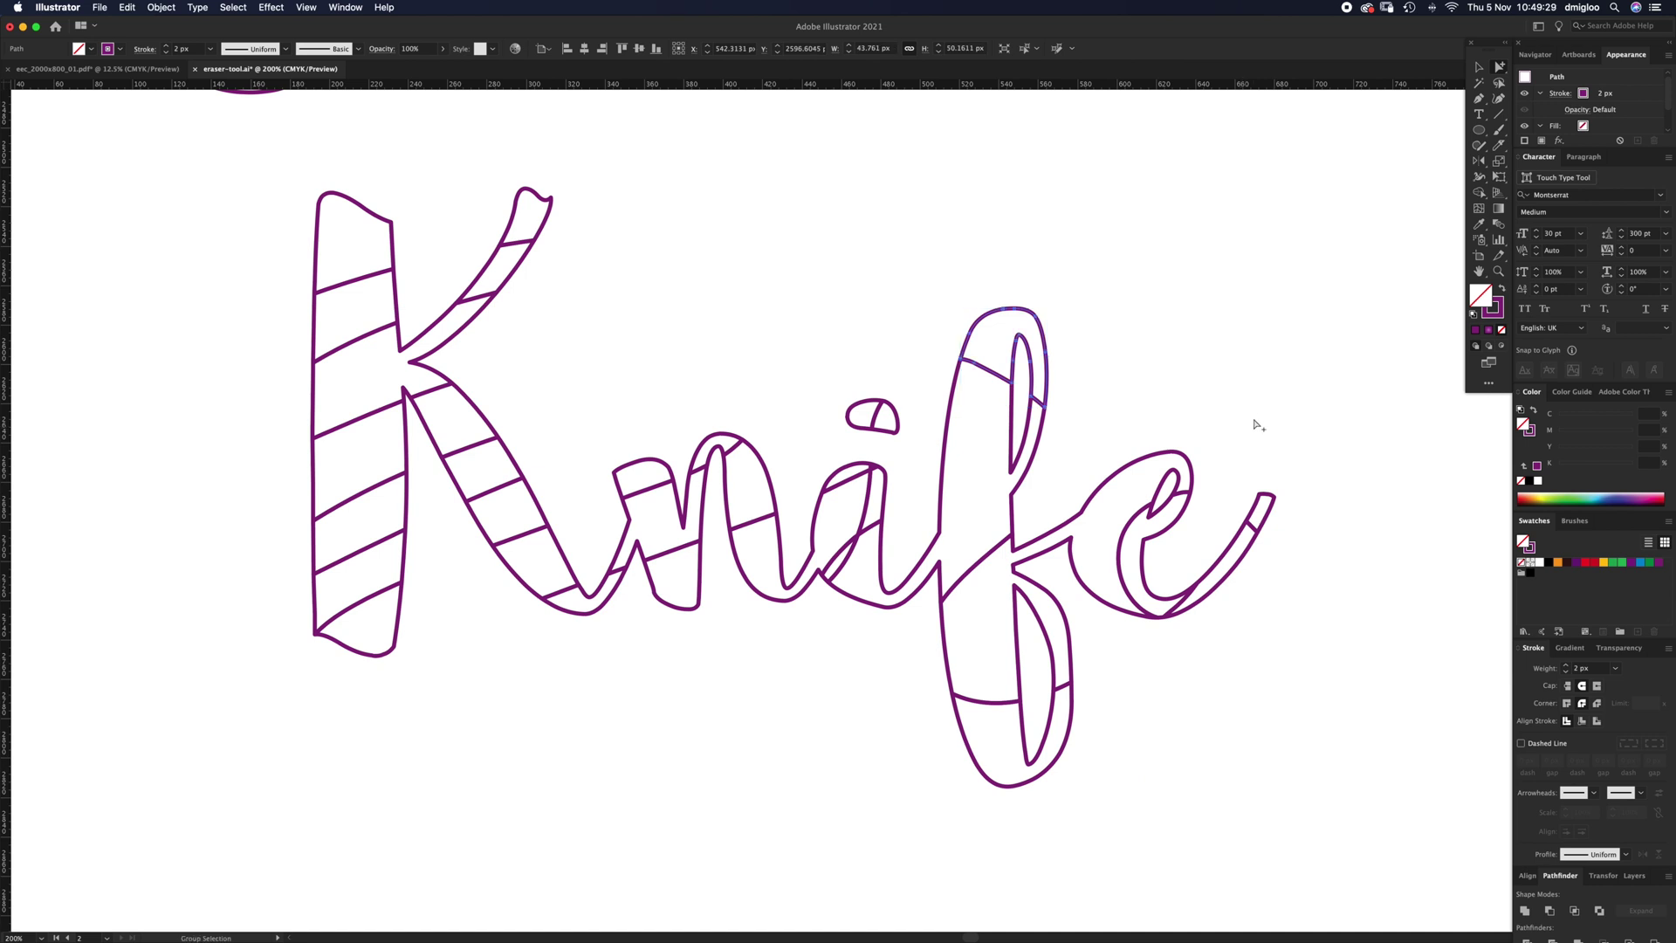
click(1065, 327)
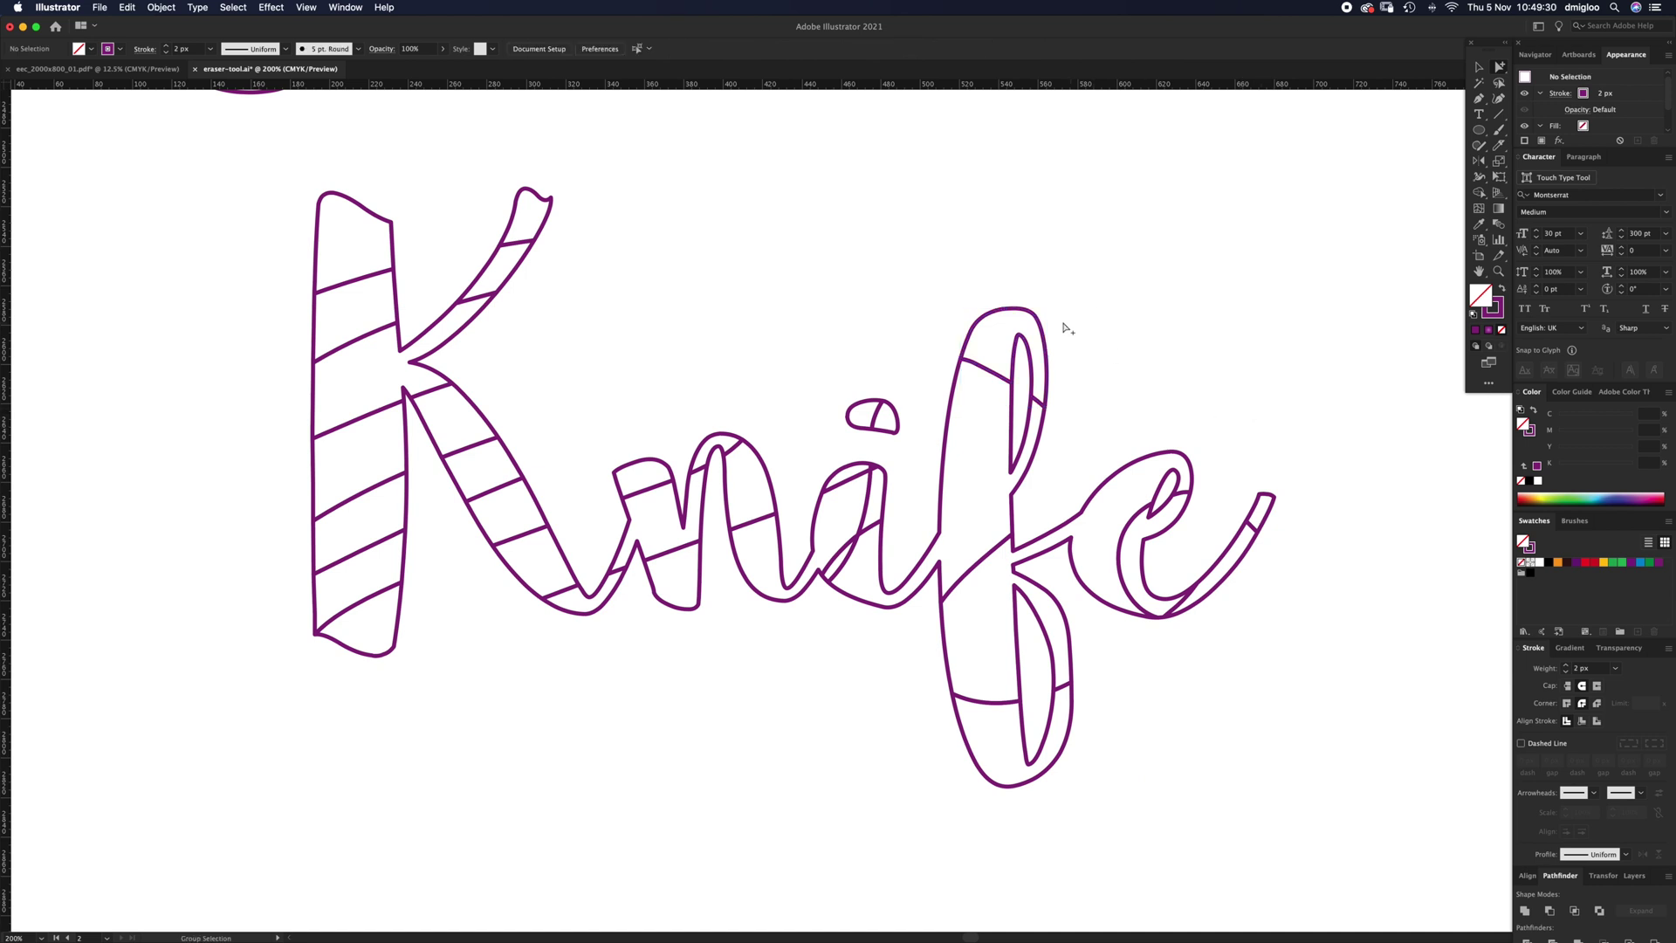
Fill the uppermost slice of the letter f red and the slice below it, running into the i, green
click(1016, 338)
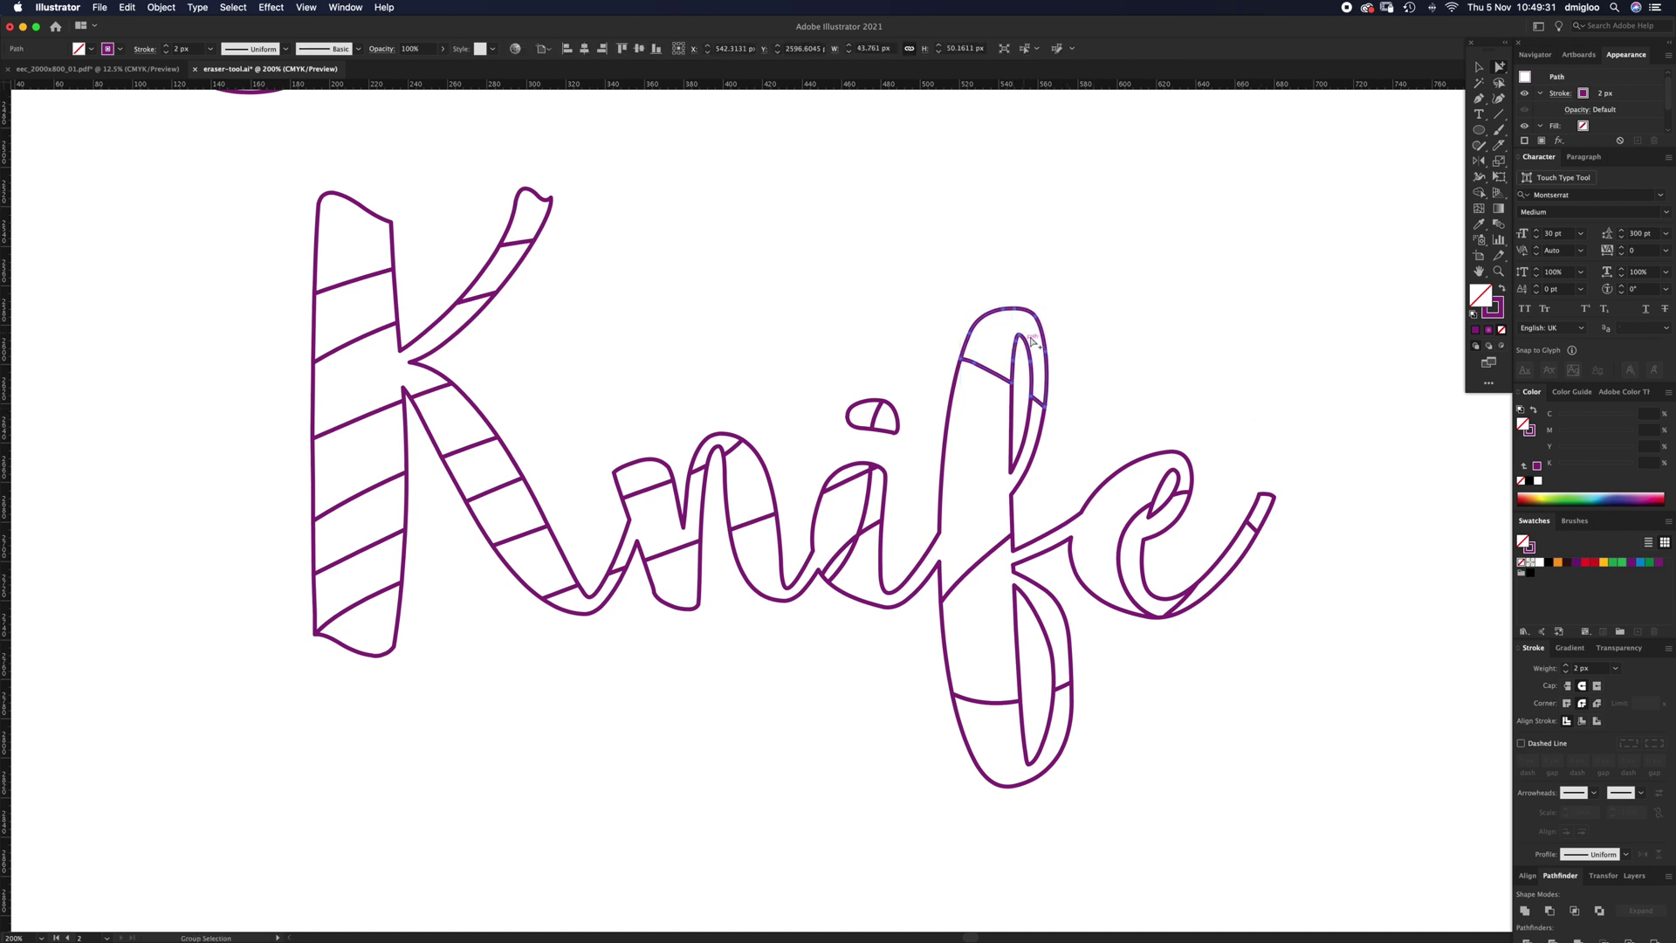
click(1586, 563)
click(1021, 472)
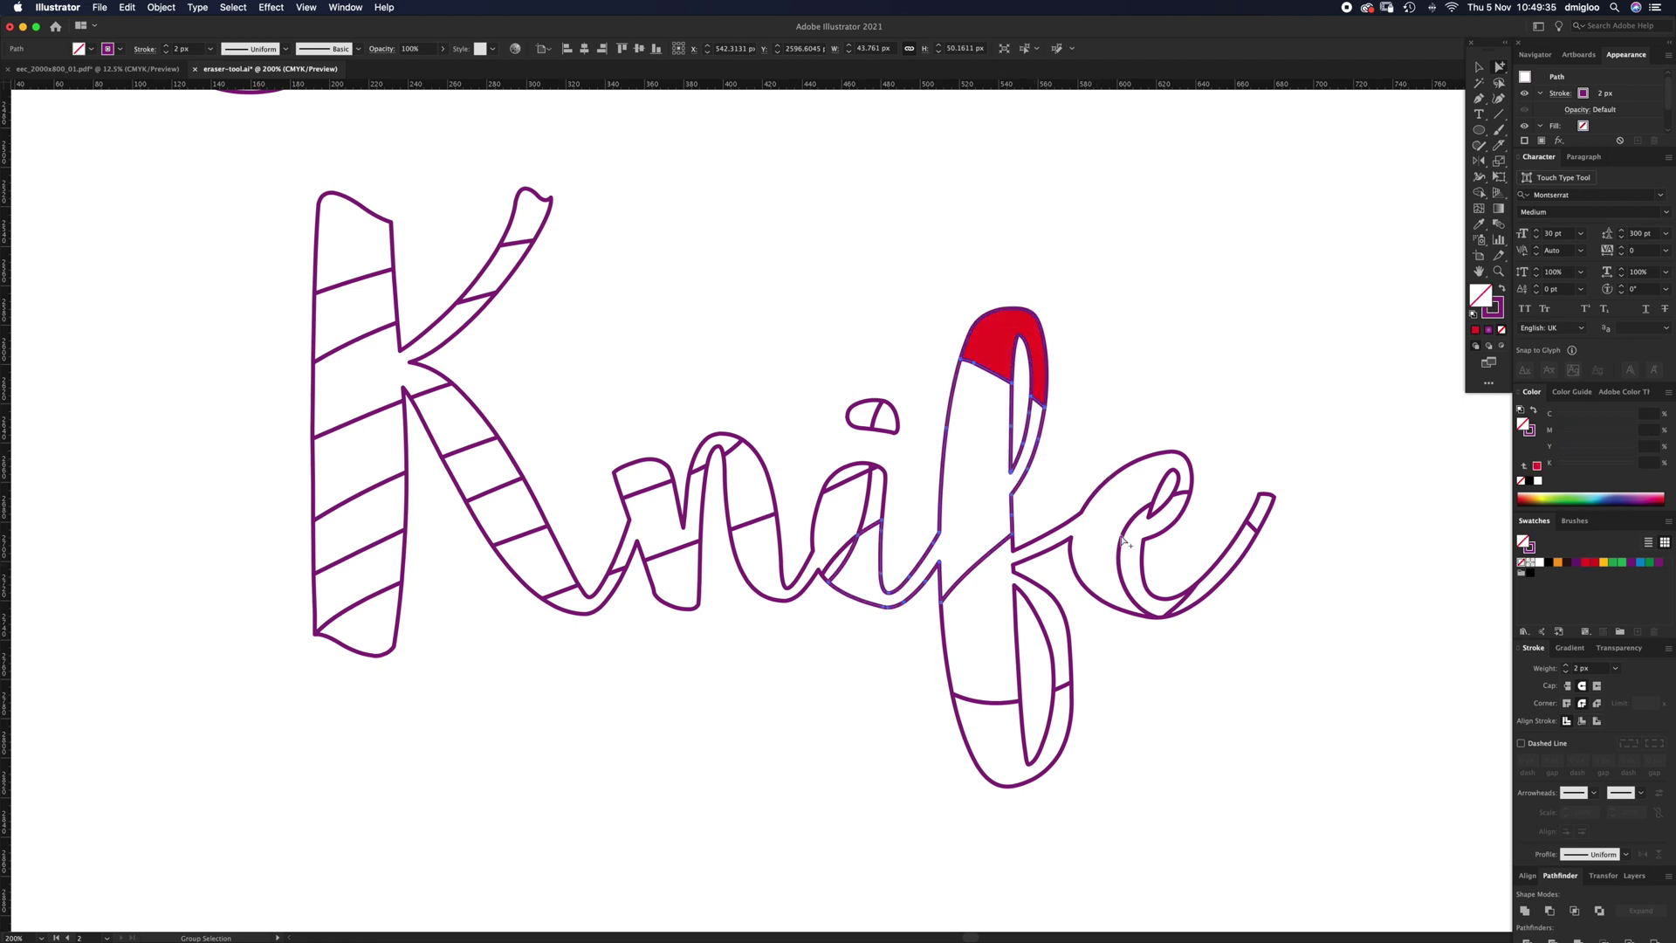
click(1586, 564)
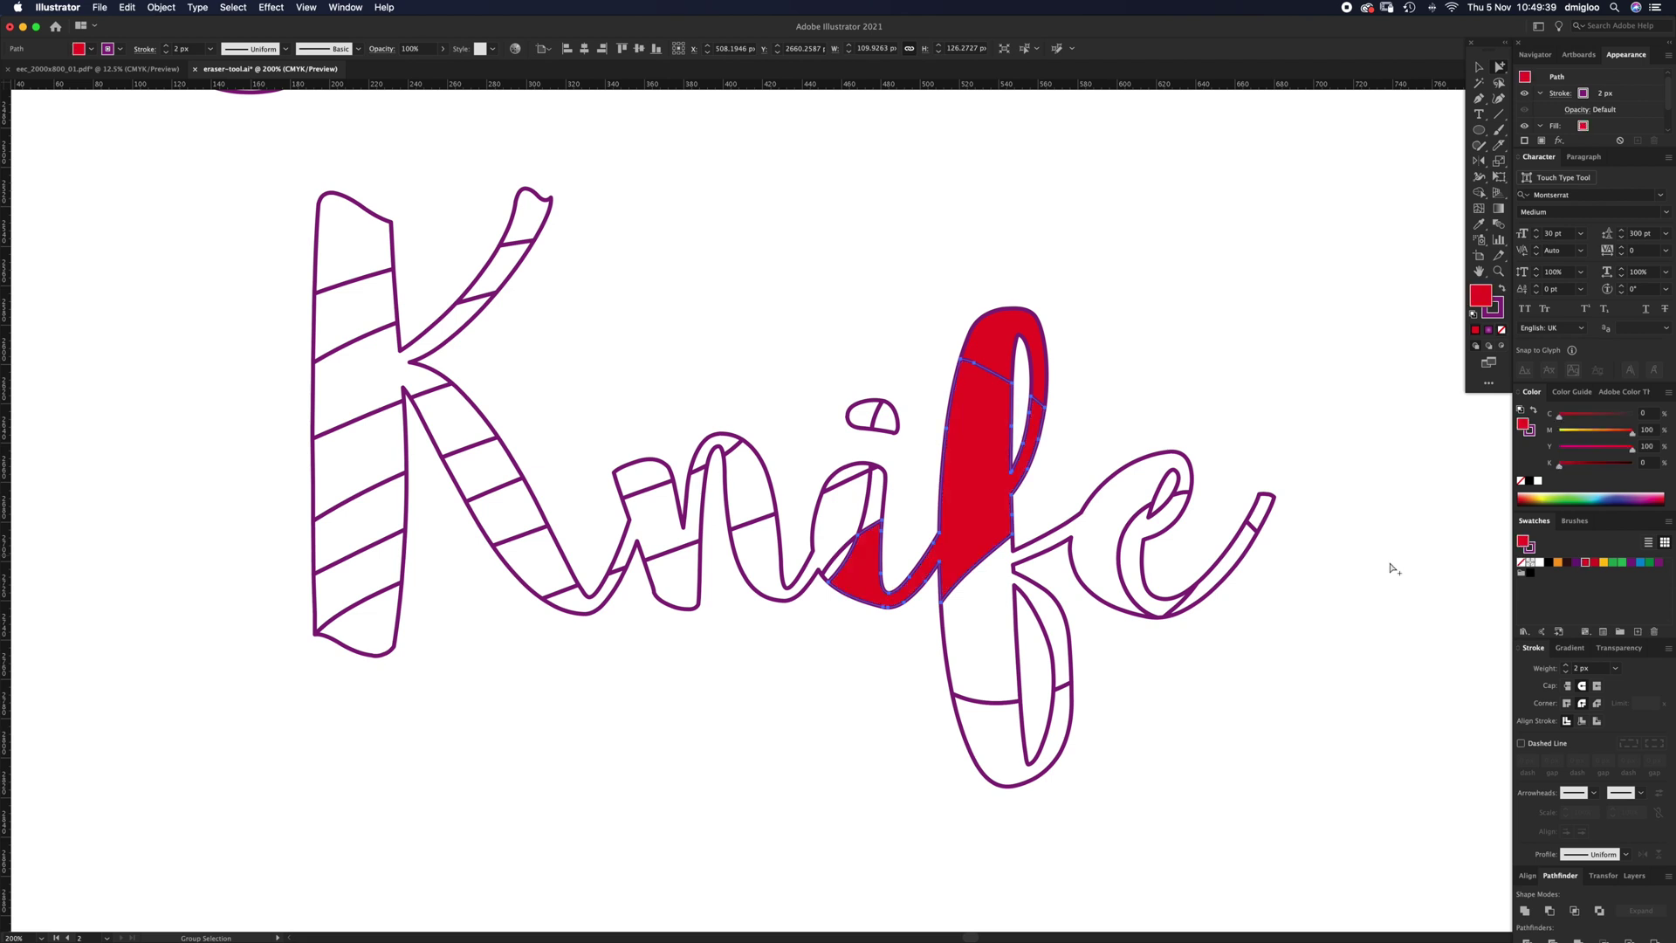
click(1594, 563)
click(1622, 563)
Fill the slice joining the lower f to the e purple and the inner slice of the e yellow
click(1047, 534)
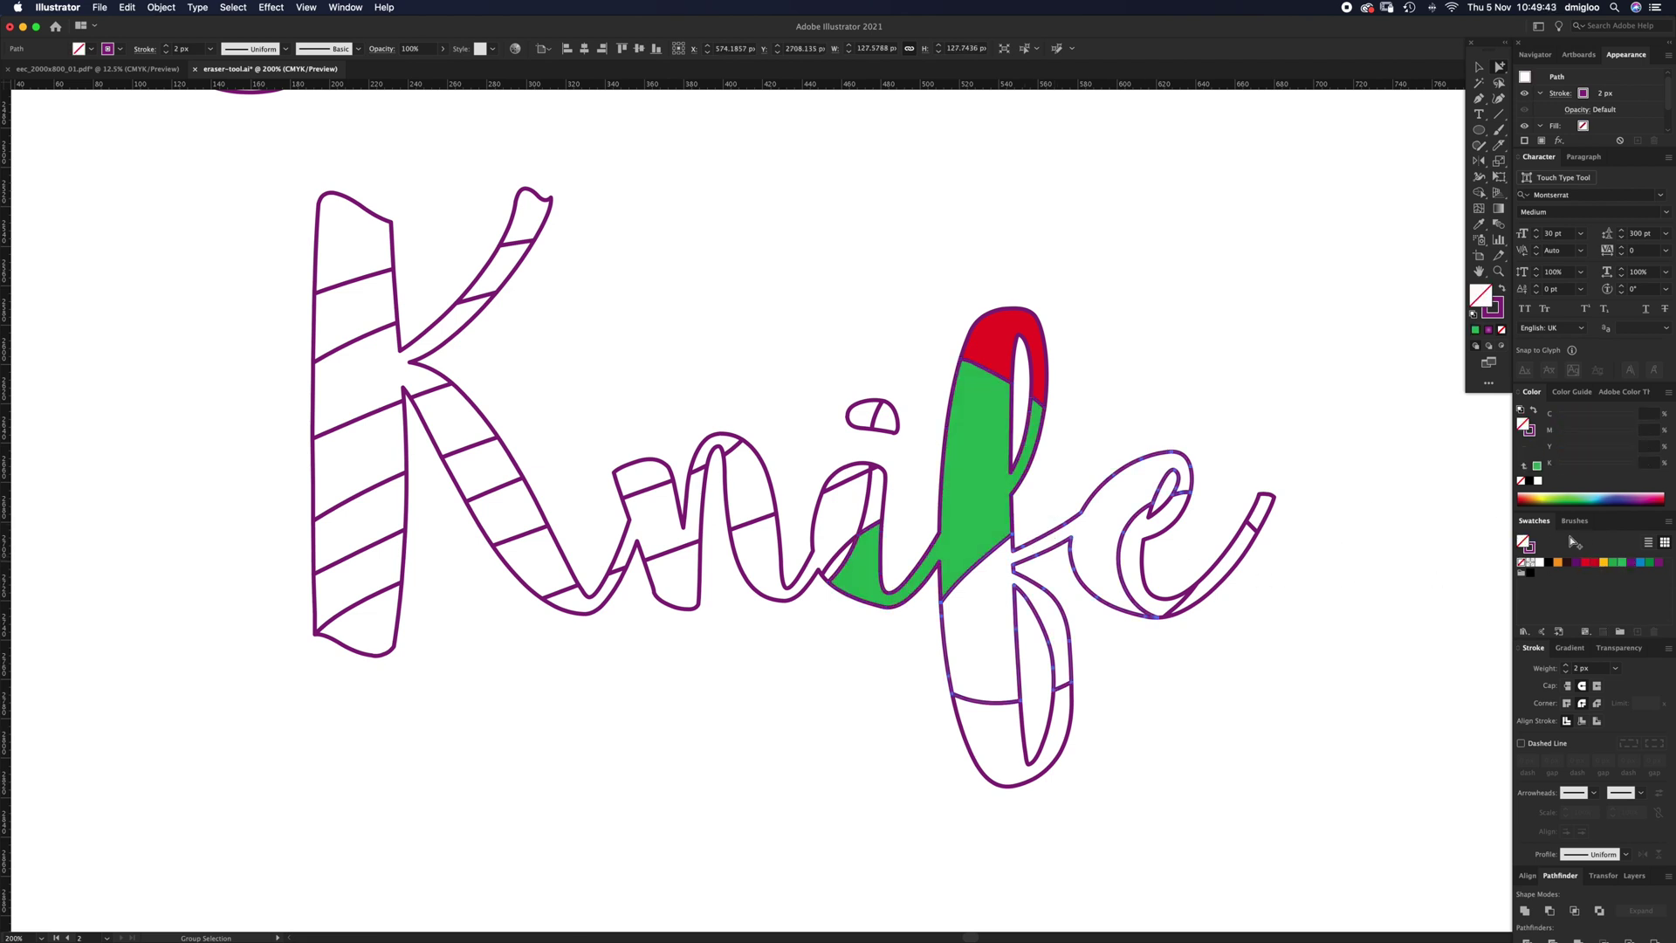
click(1631, 563)
click(1169, 567)
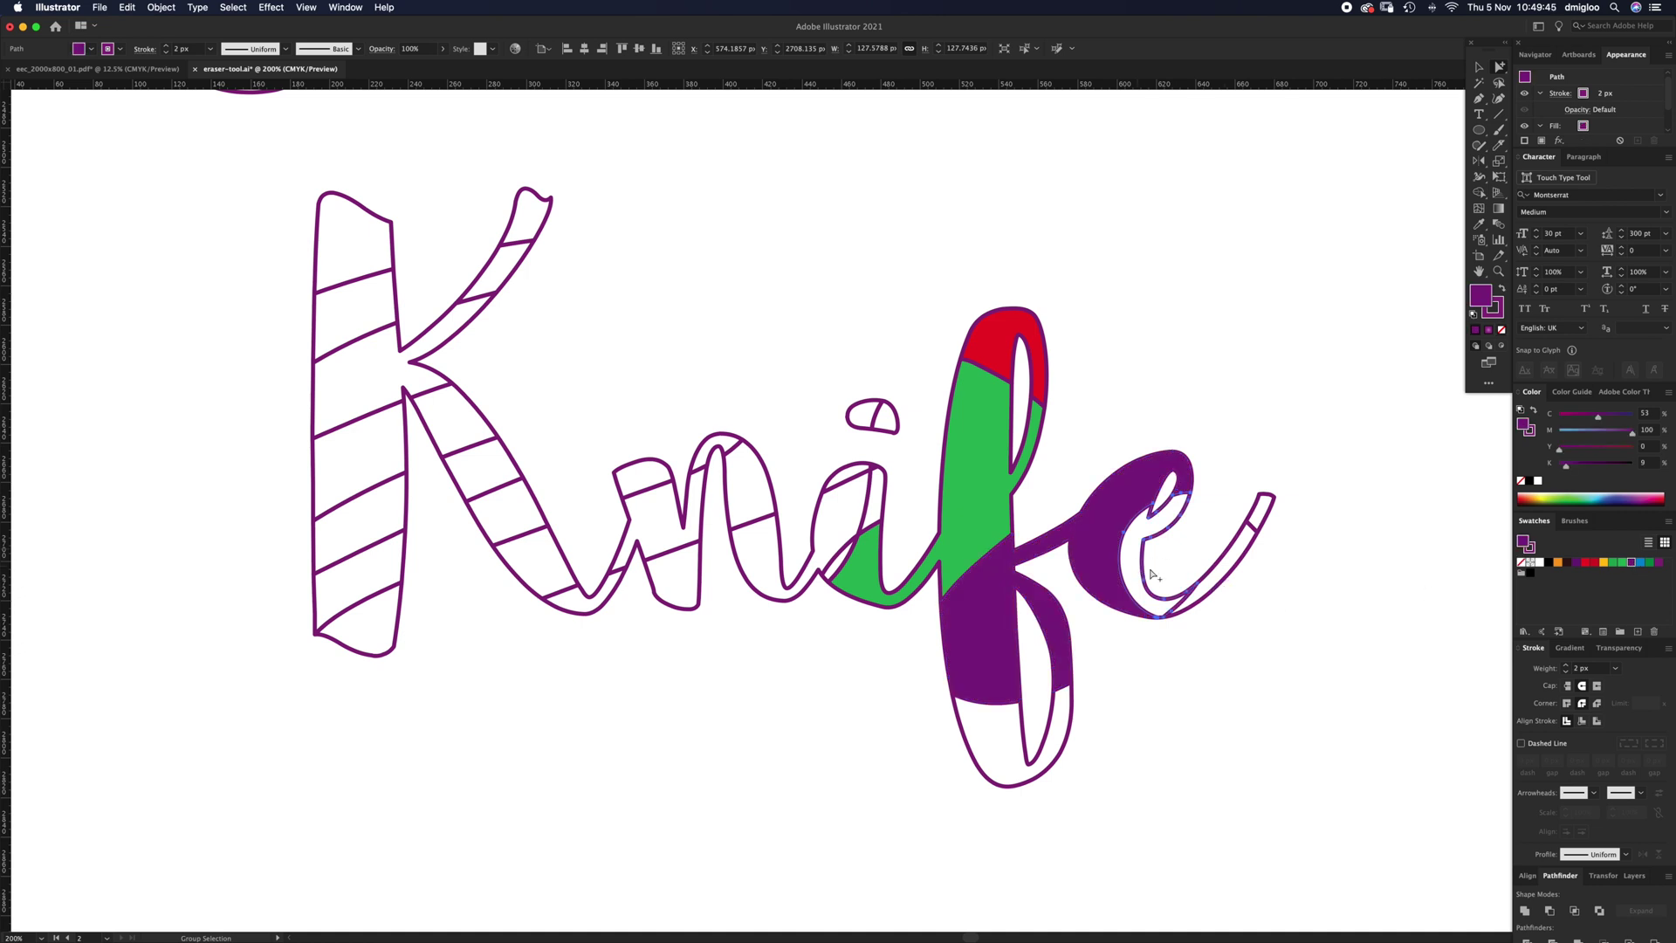
click(1605, 563)
Fill the e's tail slice green, its tip dark red and the lowest slice of the f orange
click(1618, 565)
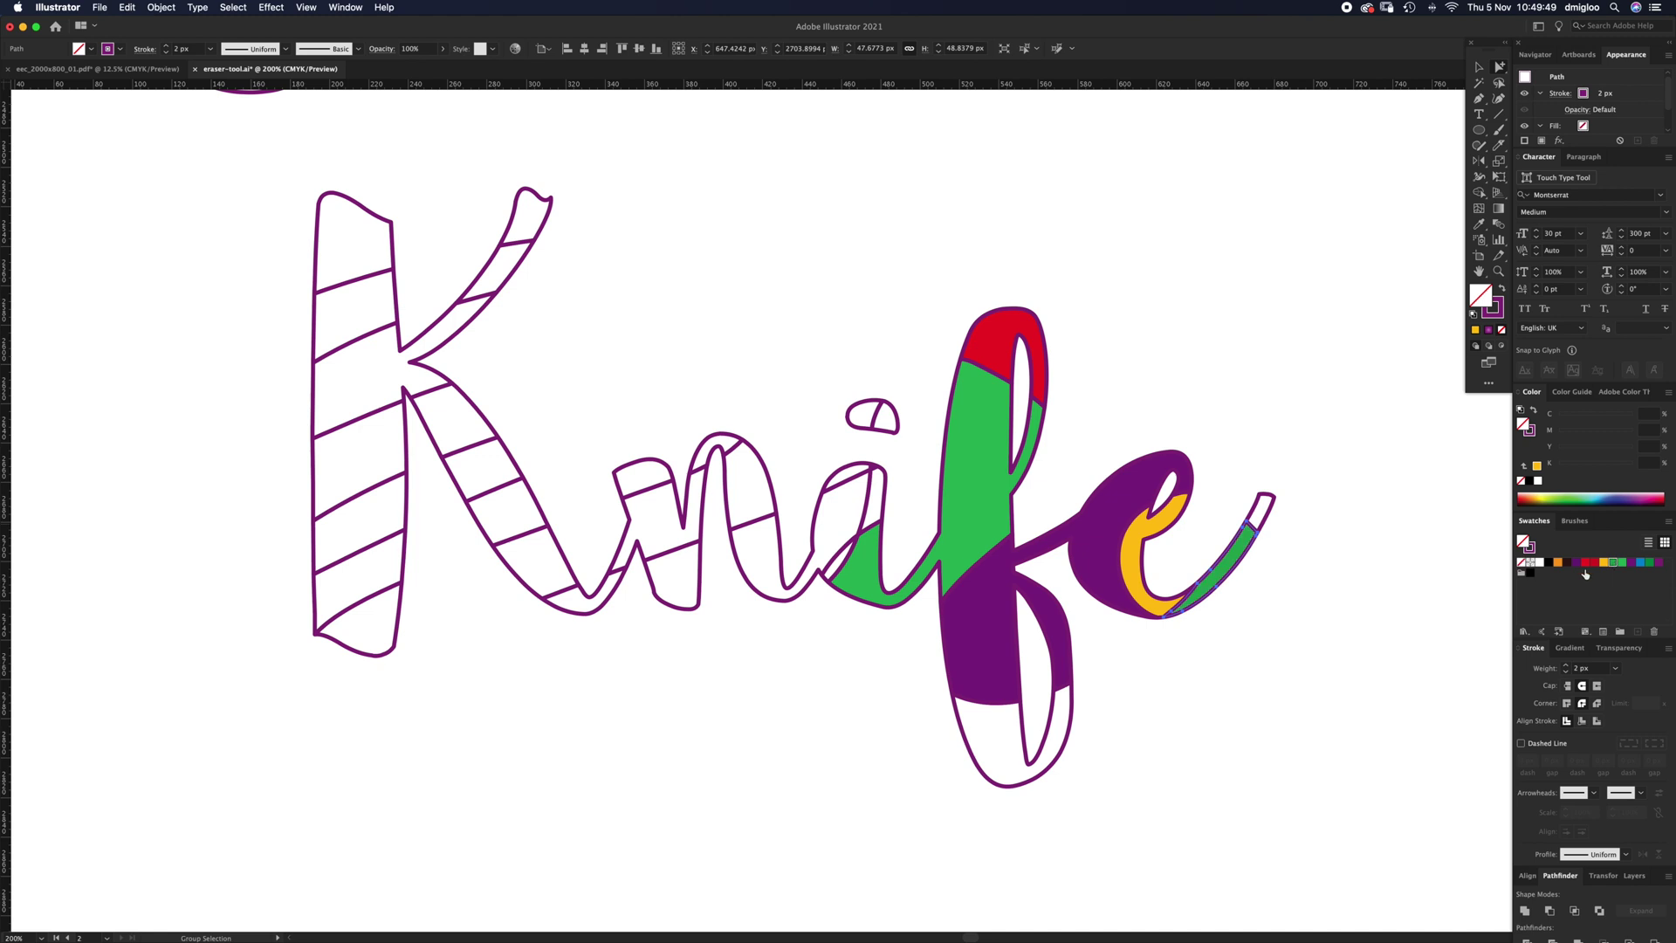
click(1263, 508)
click(1591, 563)
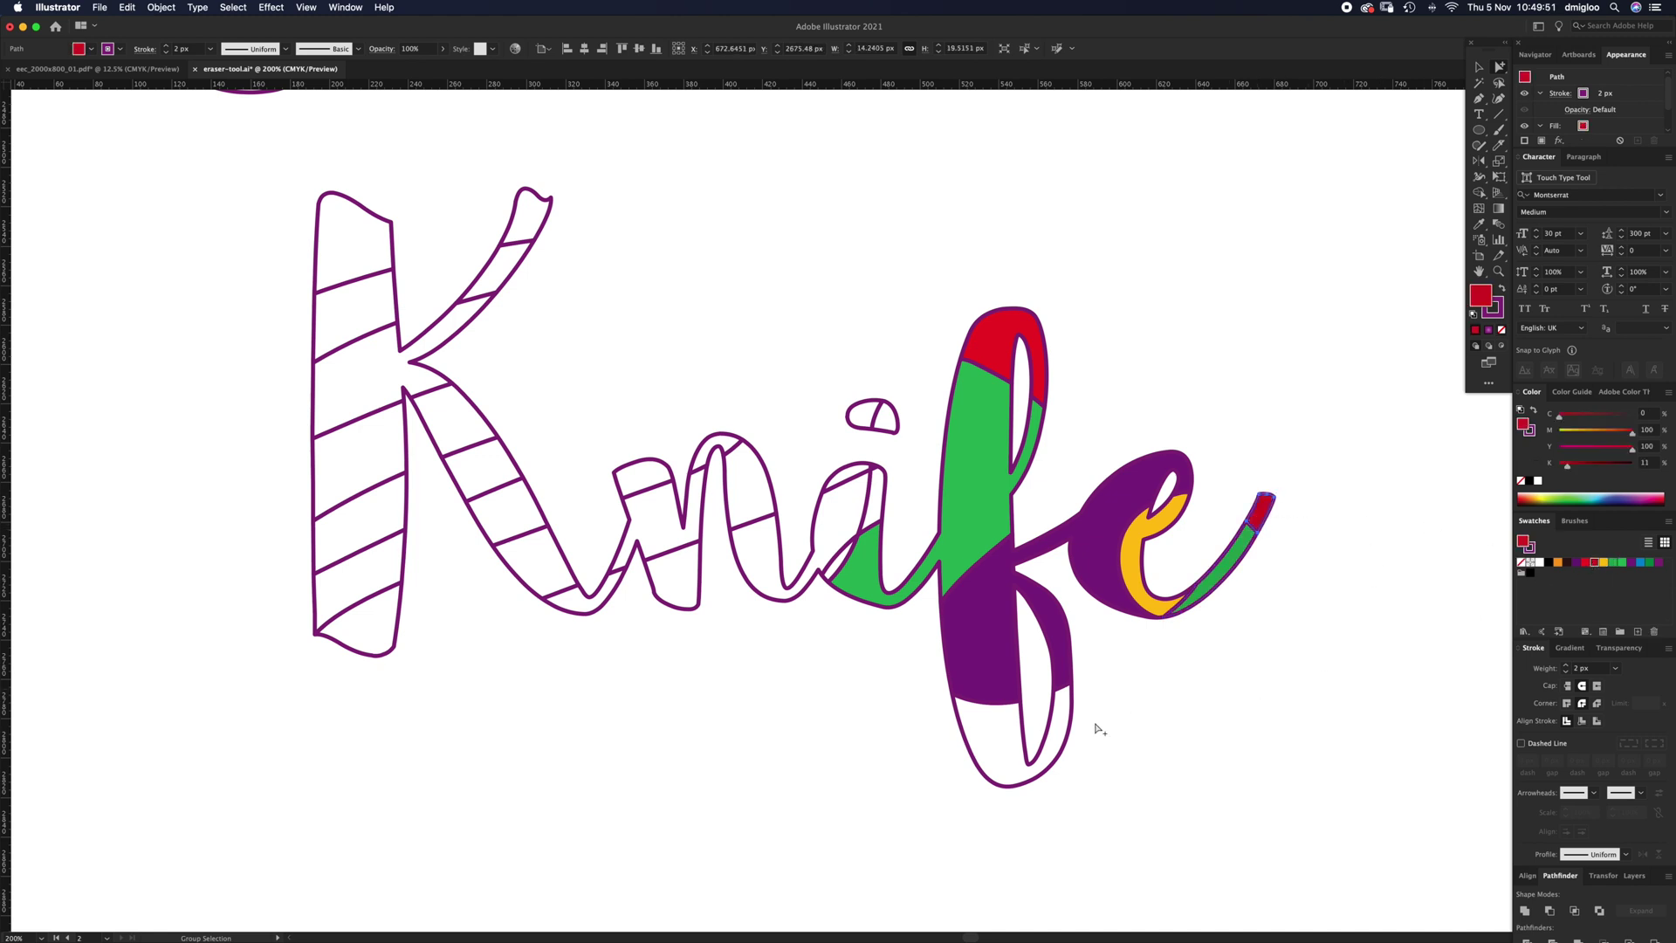
click(1045, 757)
click(1557, 563)
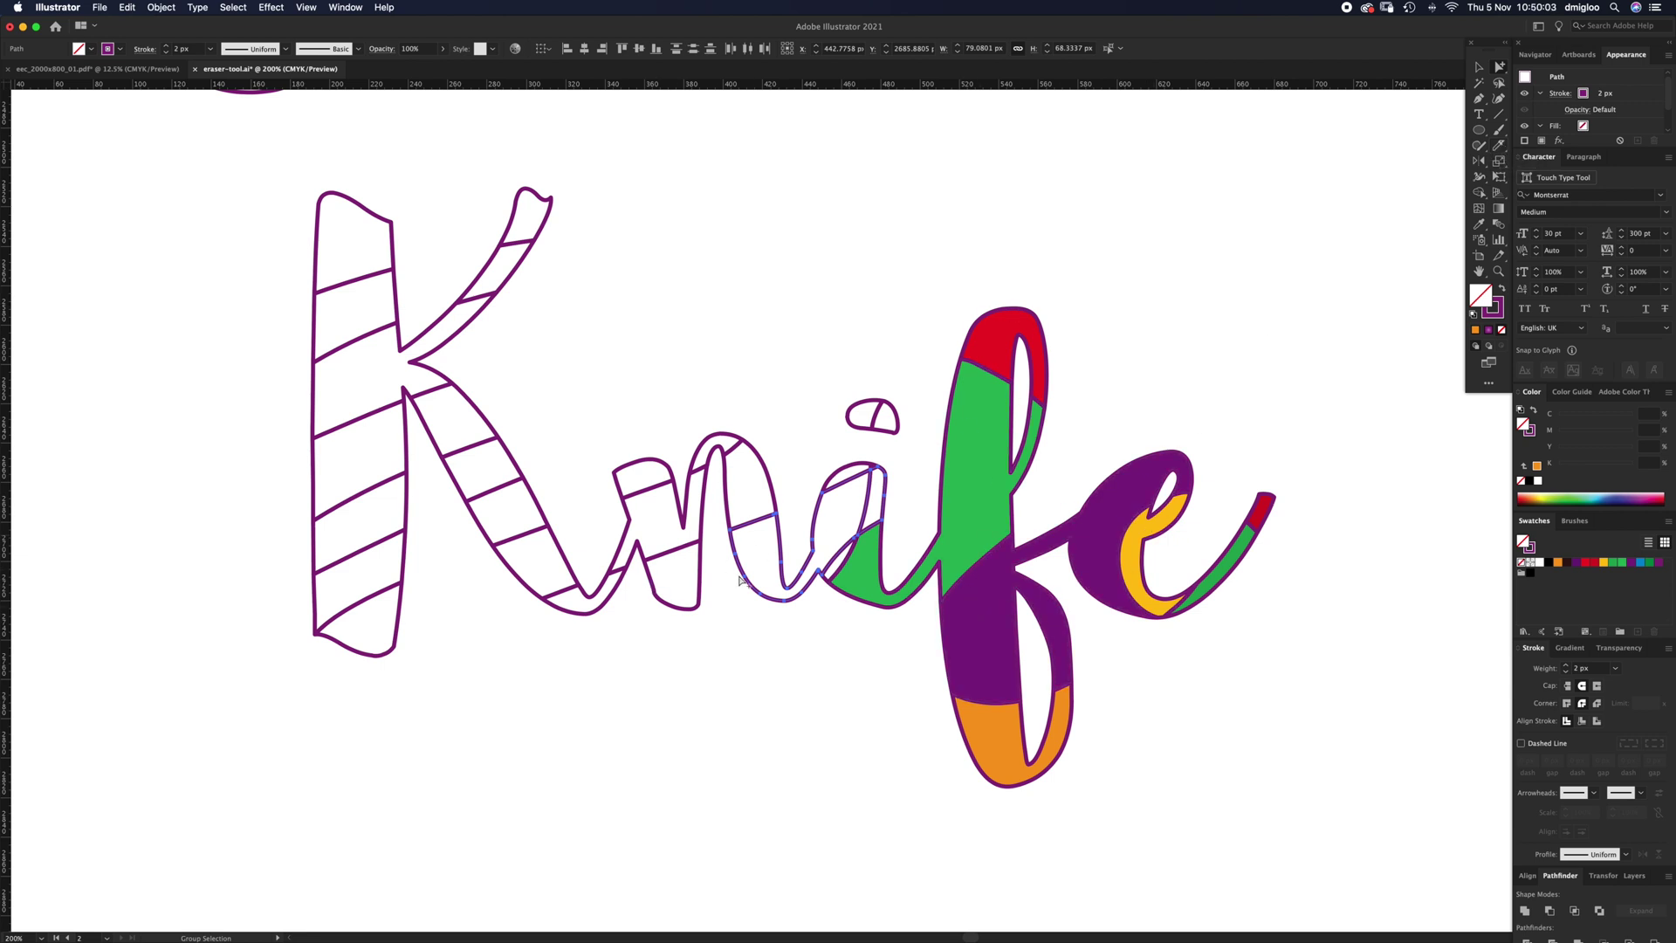
Examine the anchor points of the sliced pieces in the letters n and i with Direct Selection
key(z)
drag(714, 521, 883, 448)
key(a)
drag(883, 471, 823, 542)
click(797, 538)
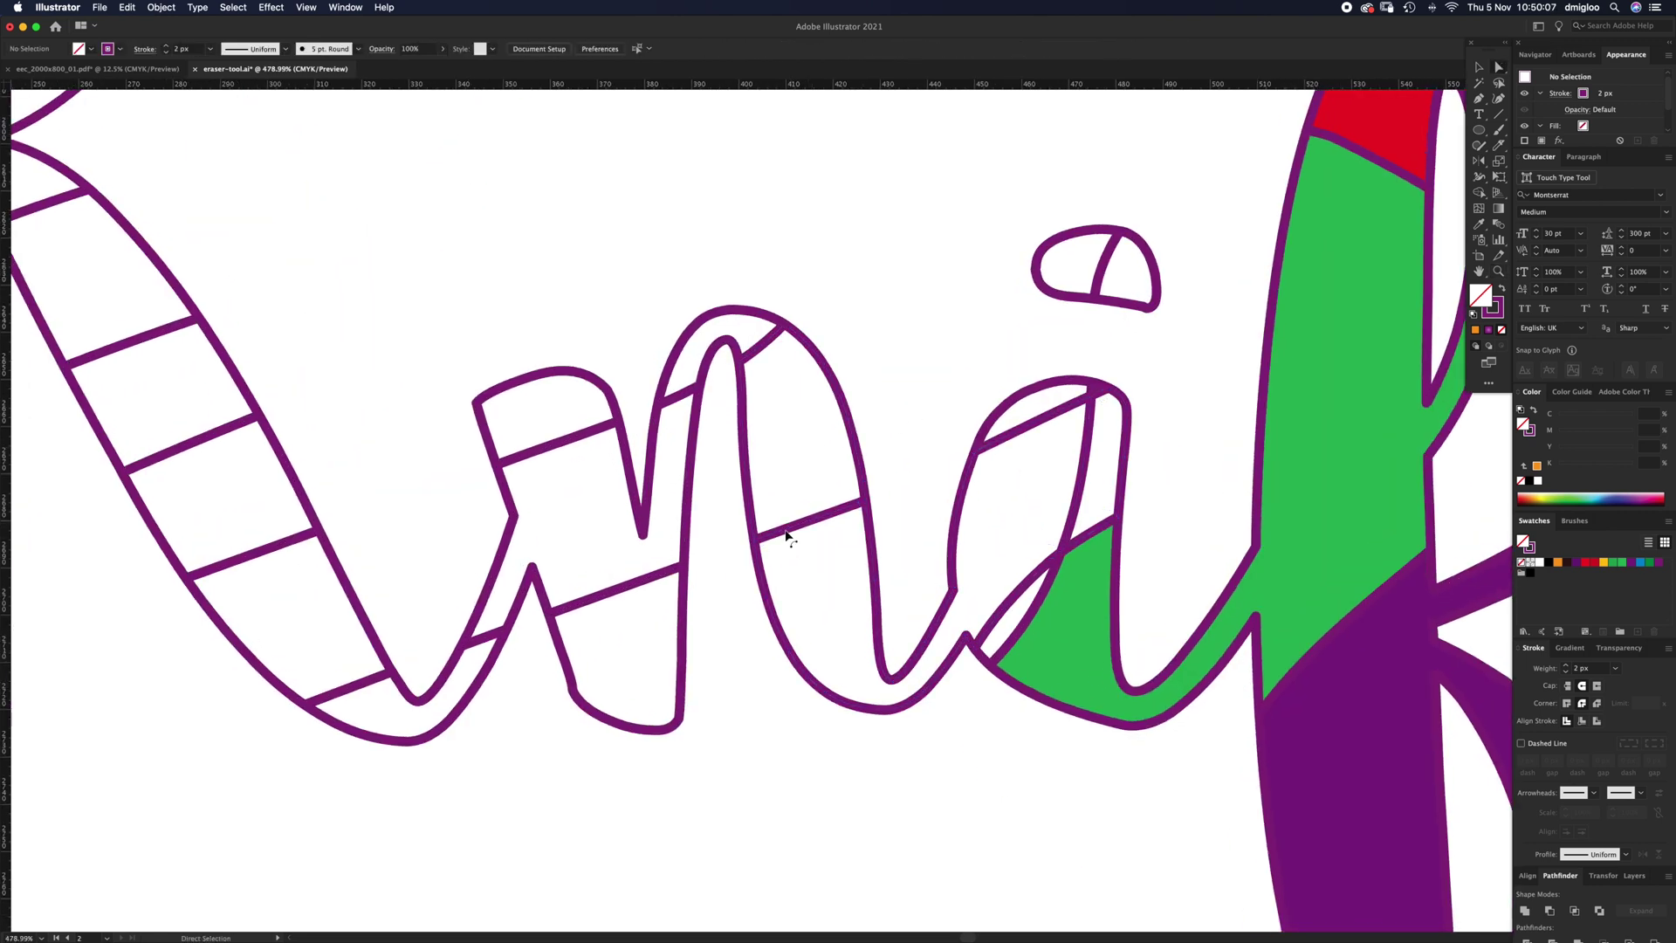
click(786, 529)
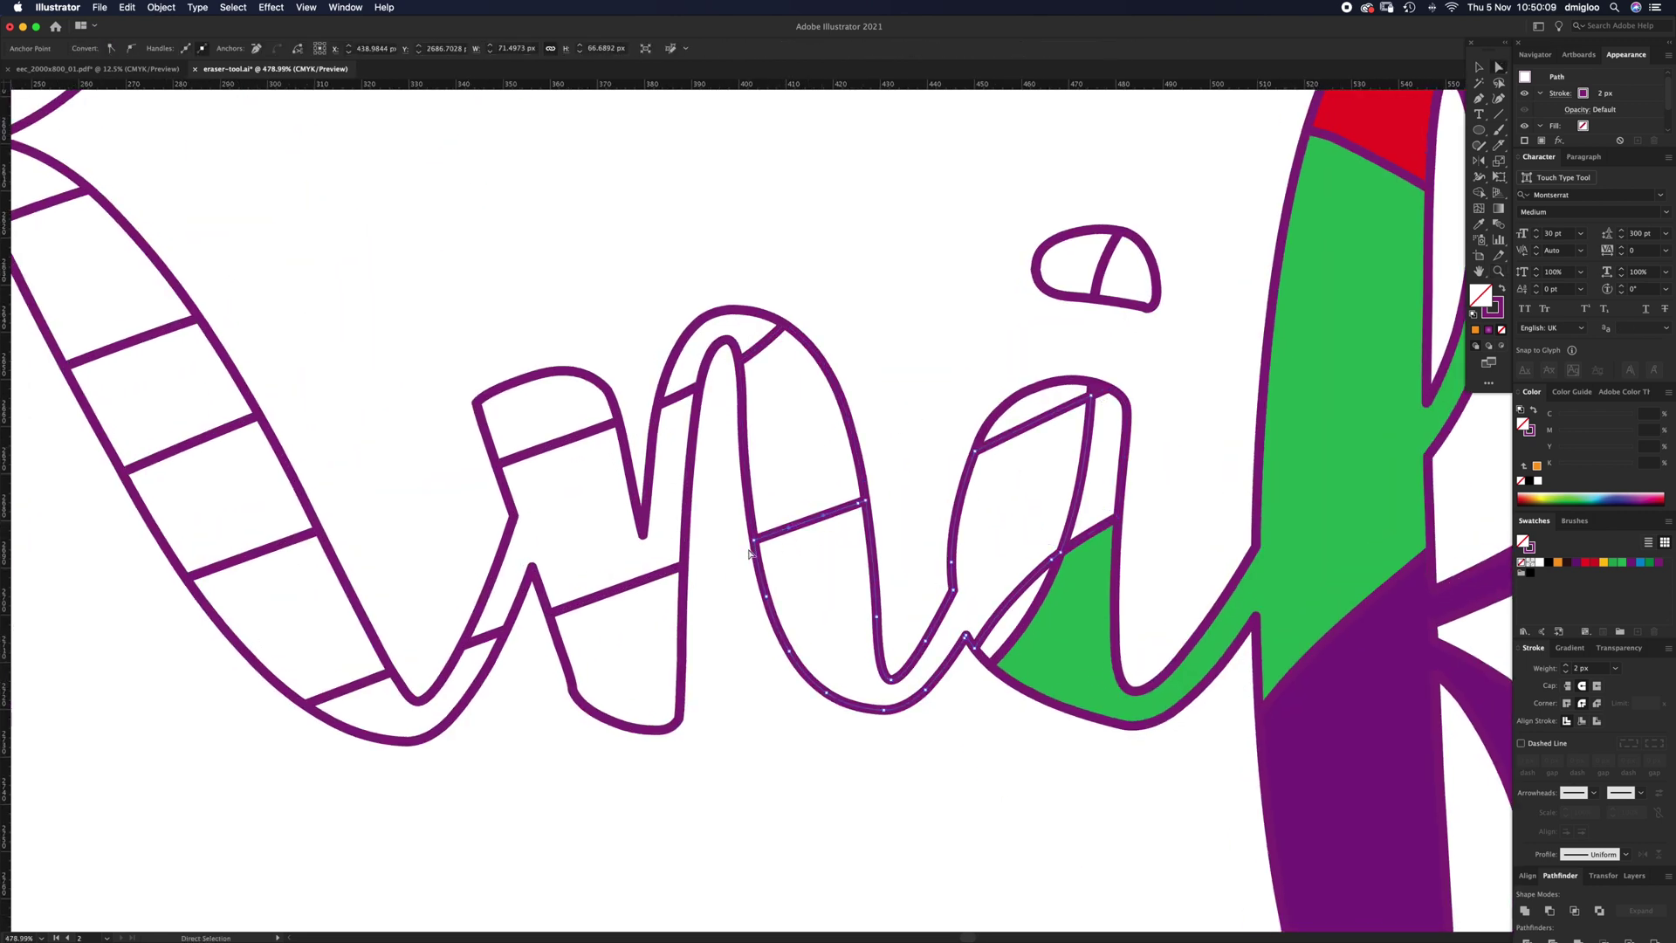
click(634, 593)
key(z)
alt+click(789, 490)
alt+click(787, 477)
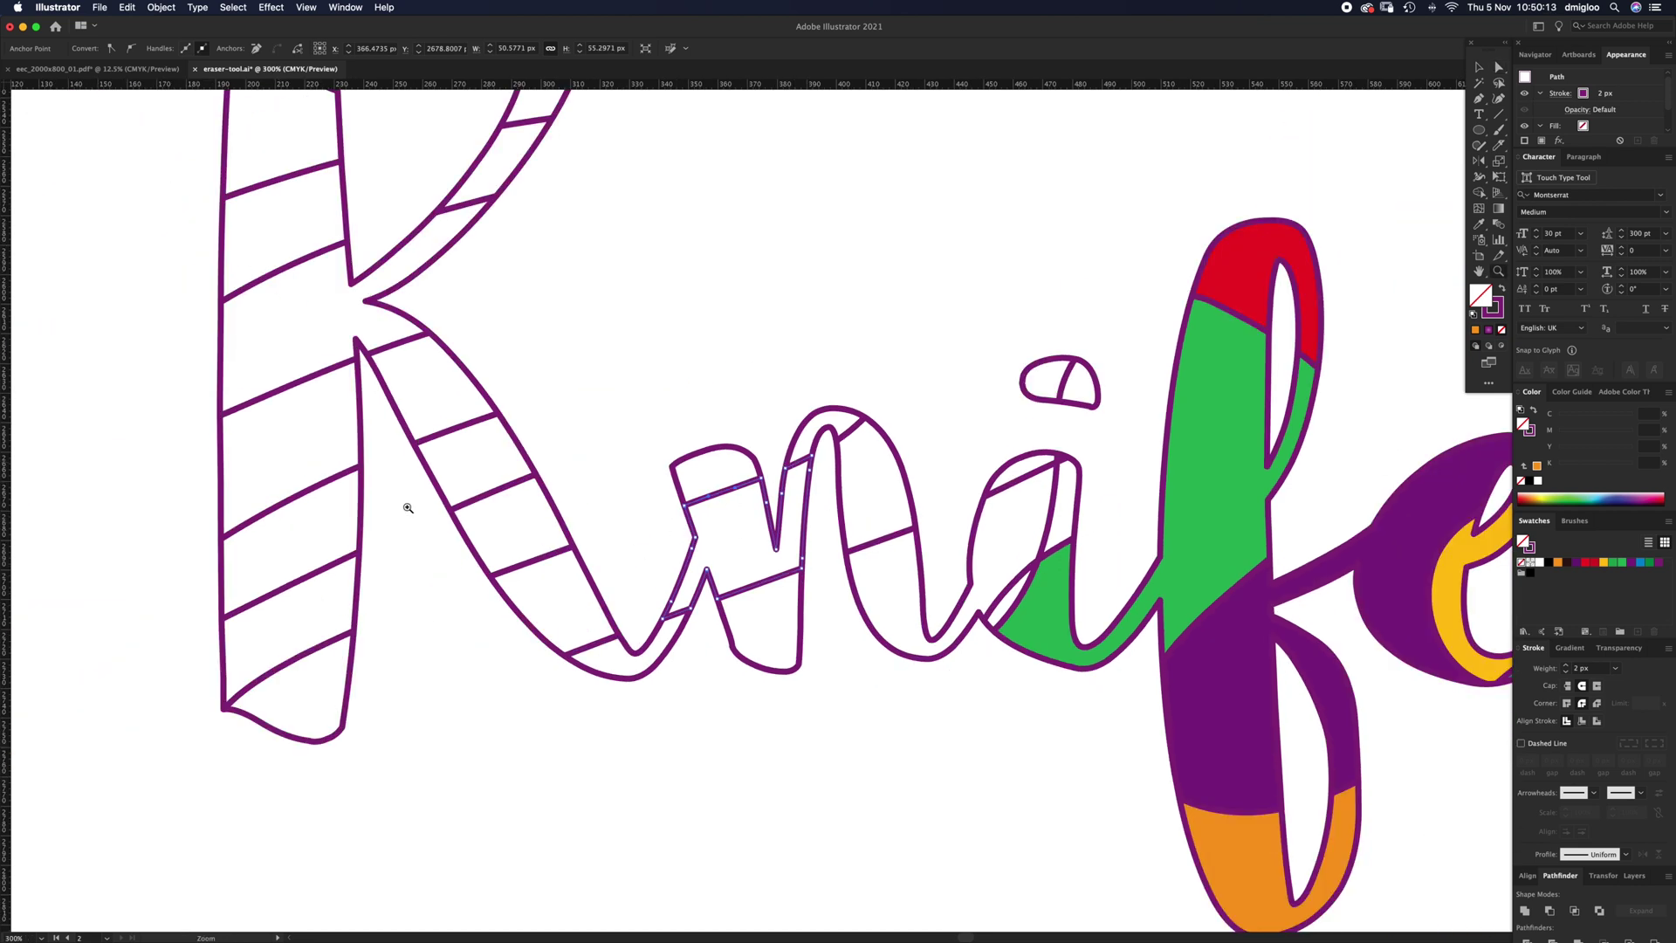
scroll(793, 474, up, 5)
alt+click(952, 443)
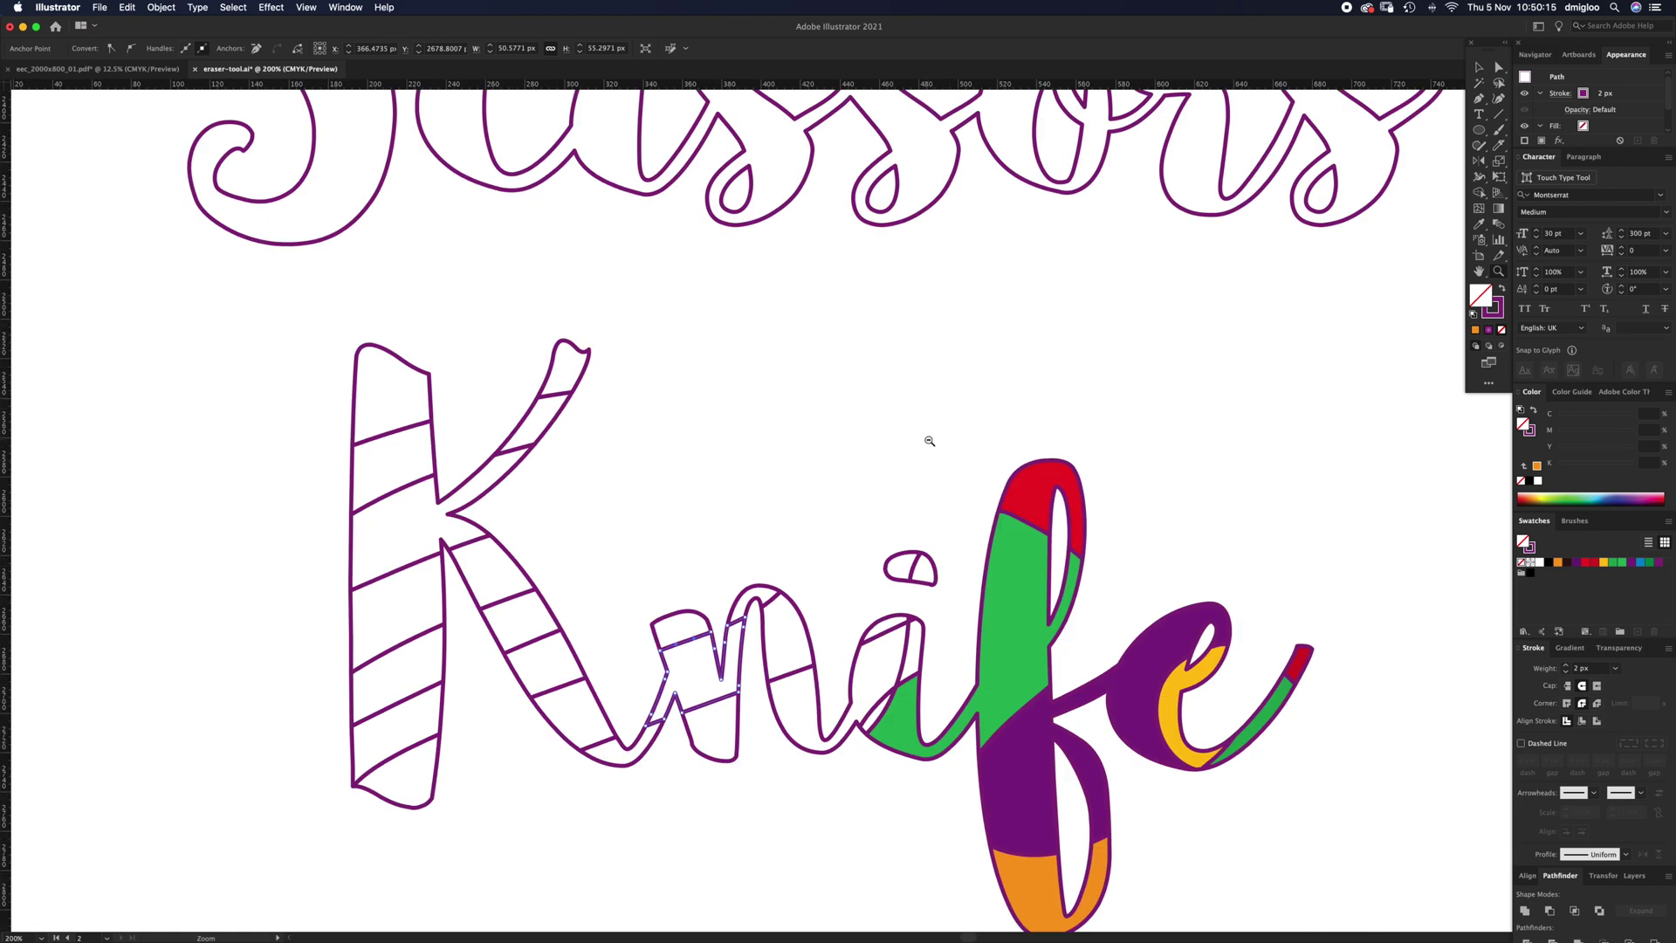
alt+click(930, 442)
Select the purple circle outline beside the Knife lettering and slice freehand diagonal lines across it with the Knife tool
drag(1192, 685, 723, 536)
key(v)
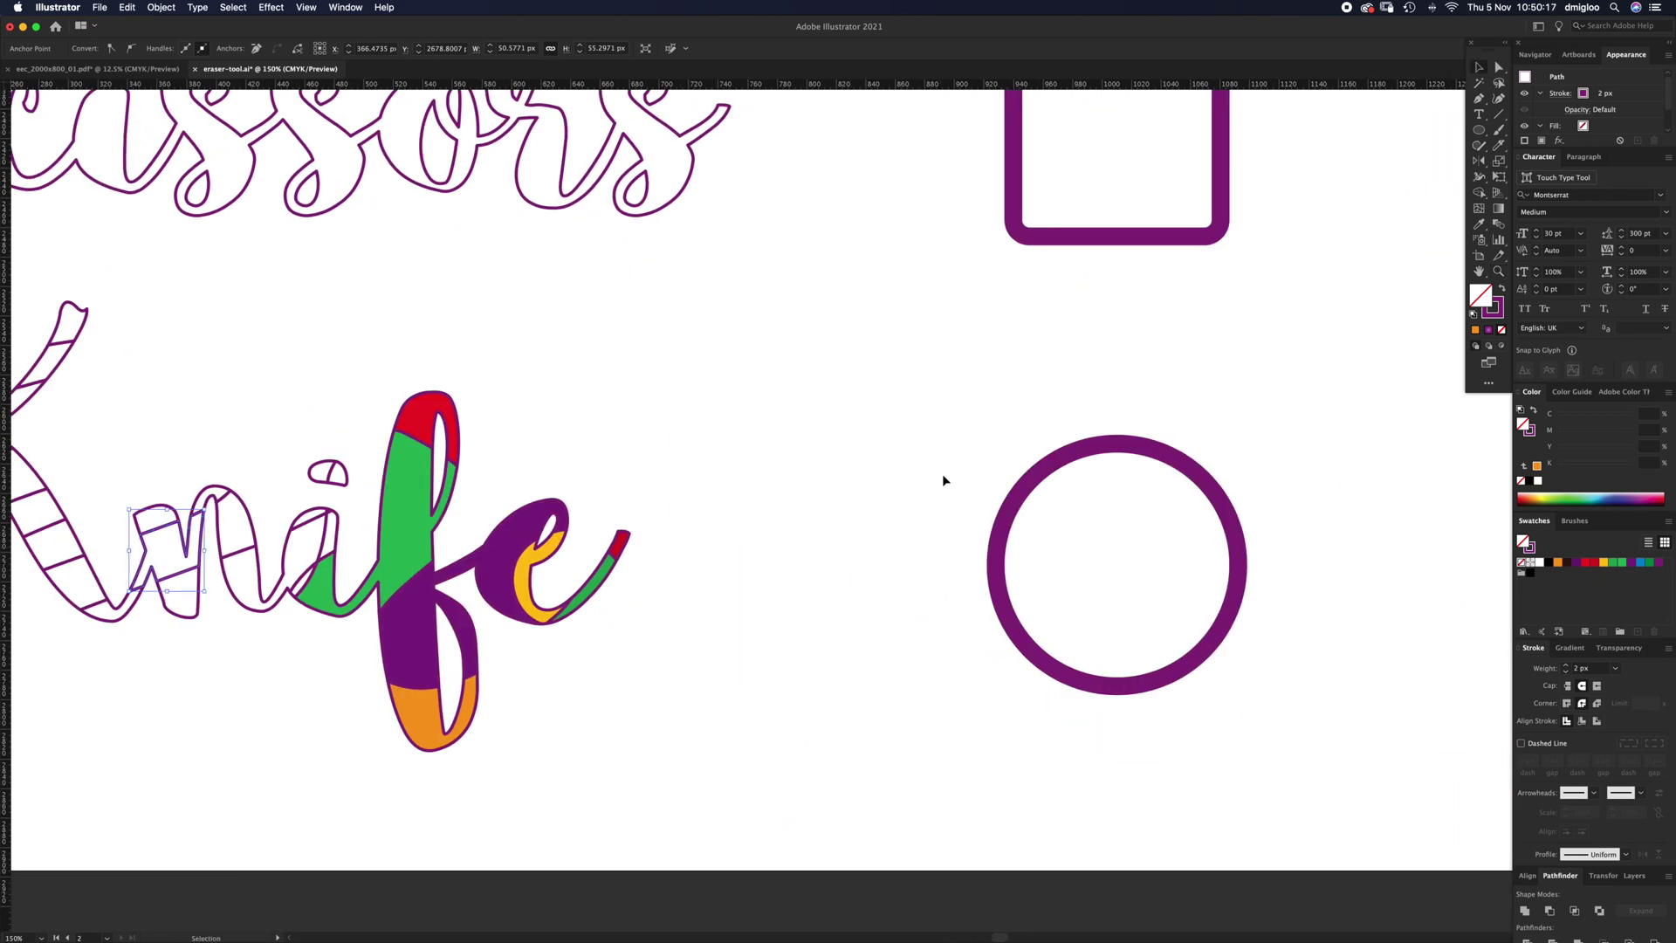
drag(941, 473, 1116, 576)
click(1499, 147)
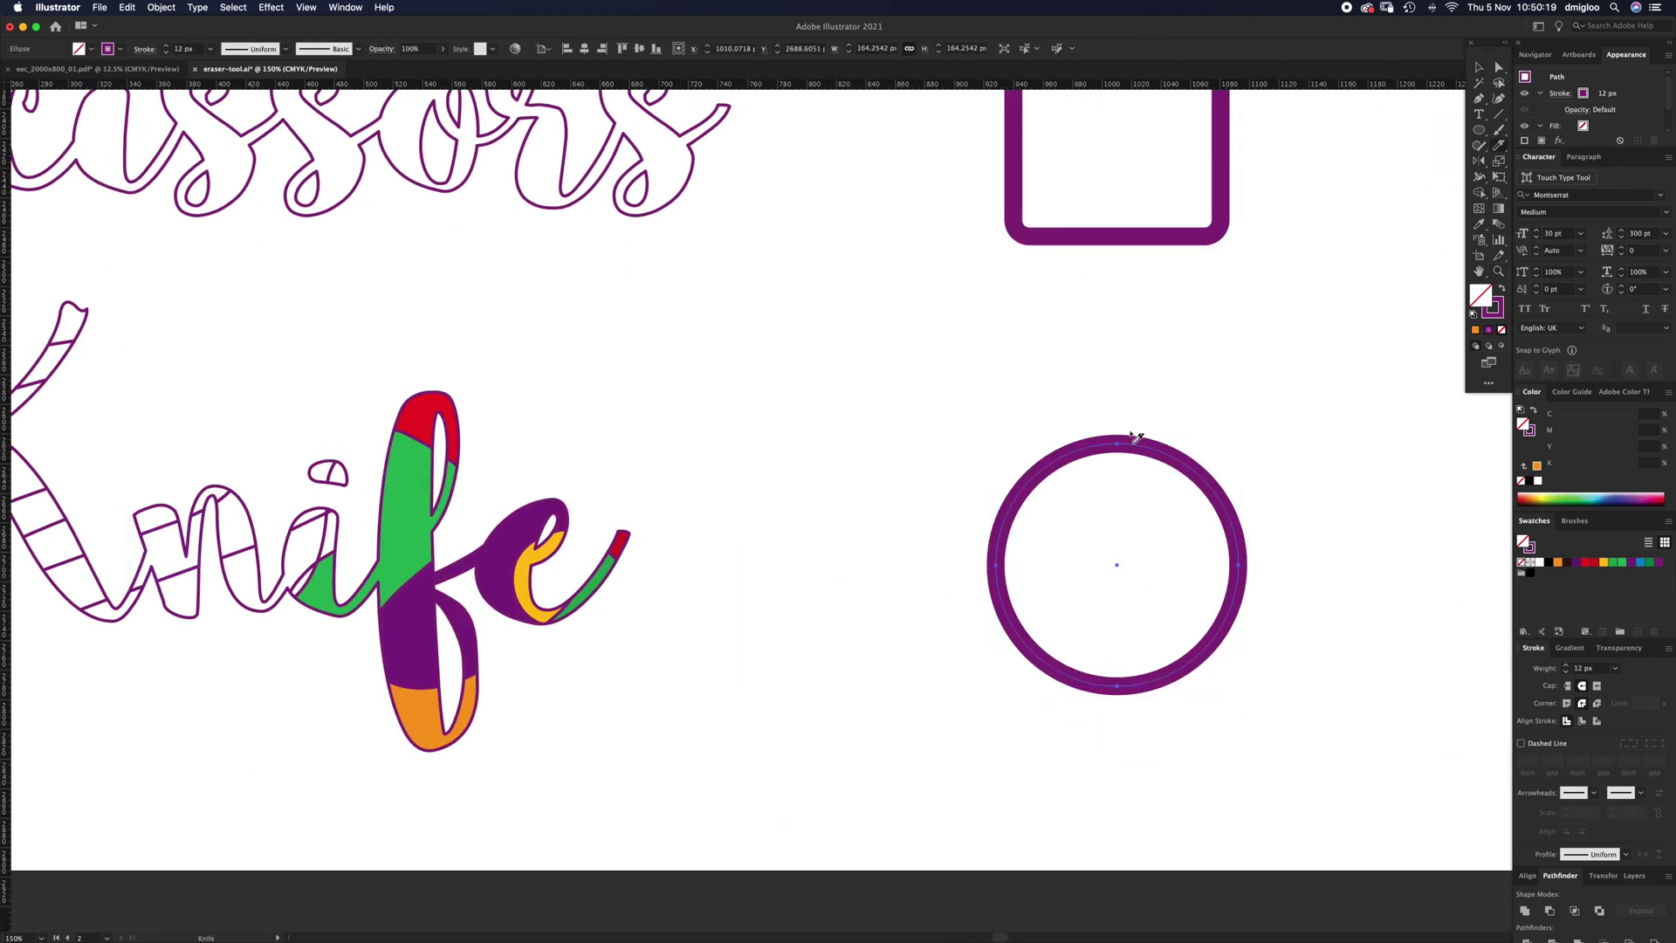
mouse_move(941, 559)
mouse_down()
mouse_move(1245, 430)
mouse_move(934, 658)
mouse_move(1265, 535)
mouse_move(1170, 639)
mouse_move(1368, 571)
mouse_up()
key(a)
click(1260, 481)
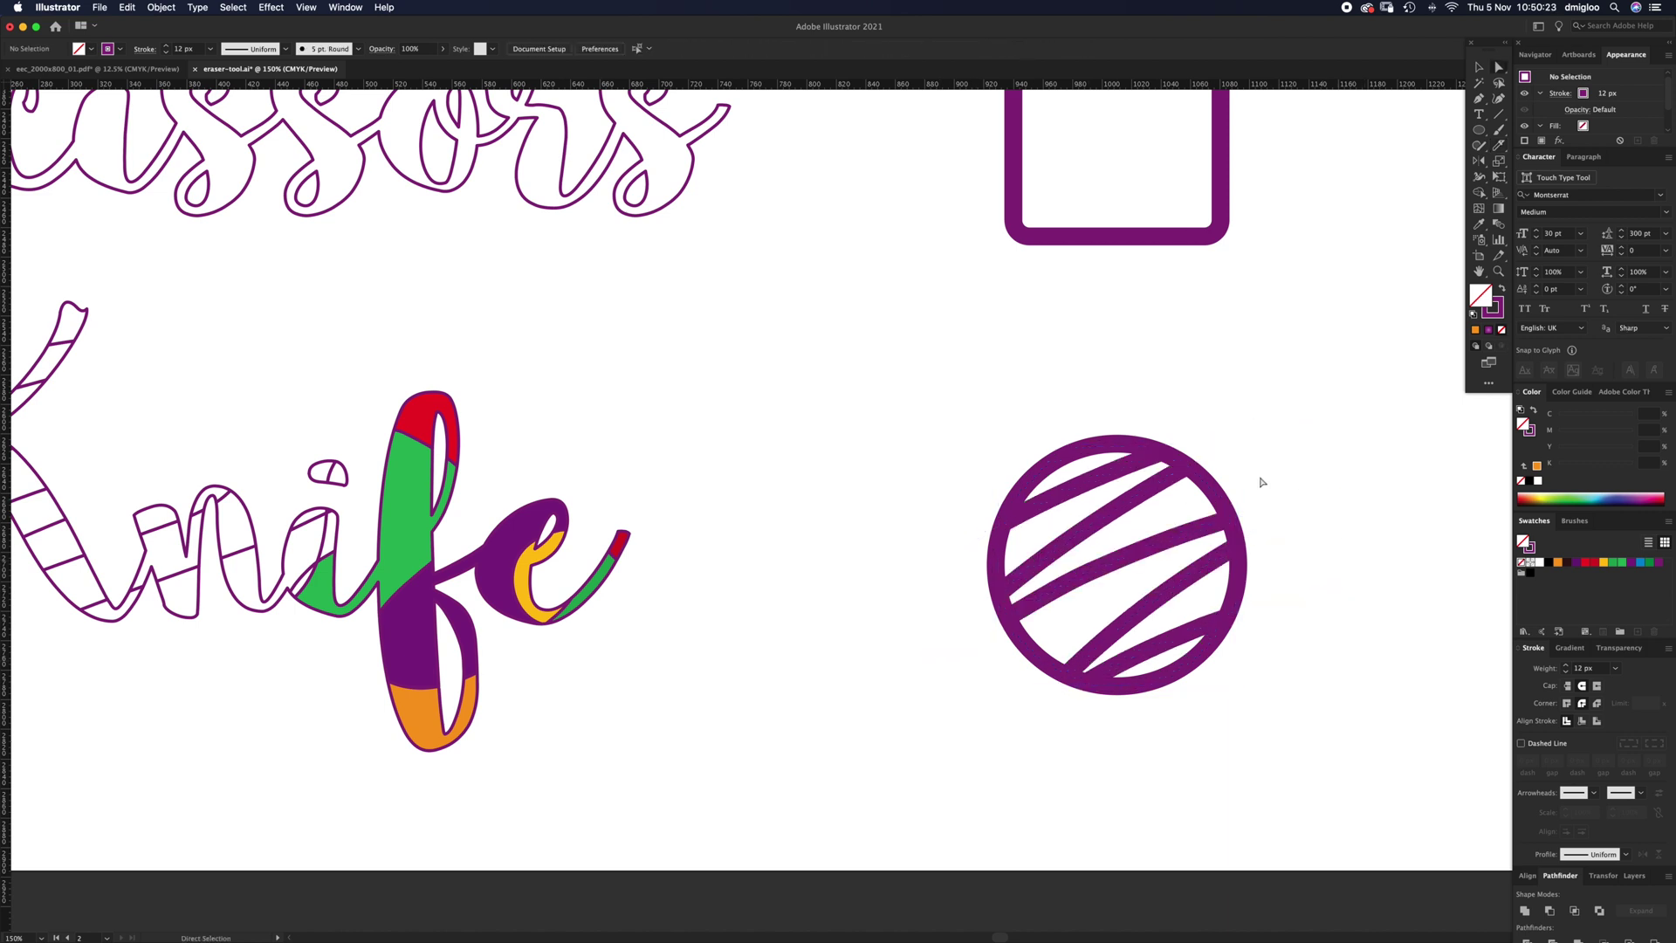
Pull the sliced pieces of the circle apart diagonally with Group Selection, leaving gaps between them
drag(1089, 449, 1036, 406)
key(super+z)
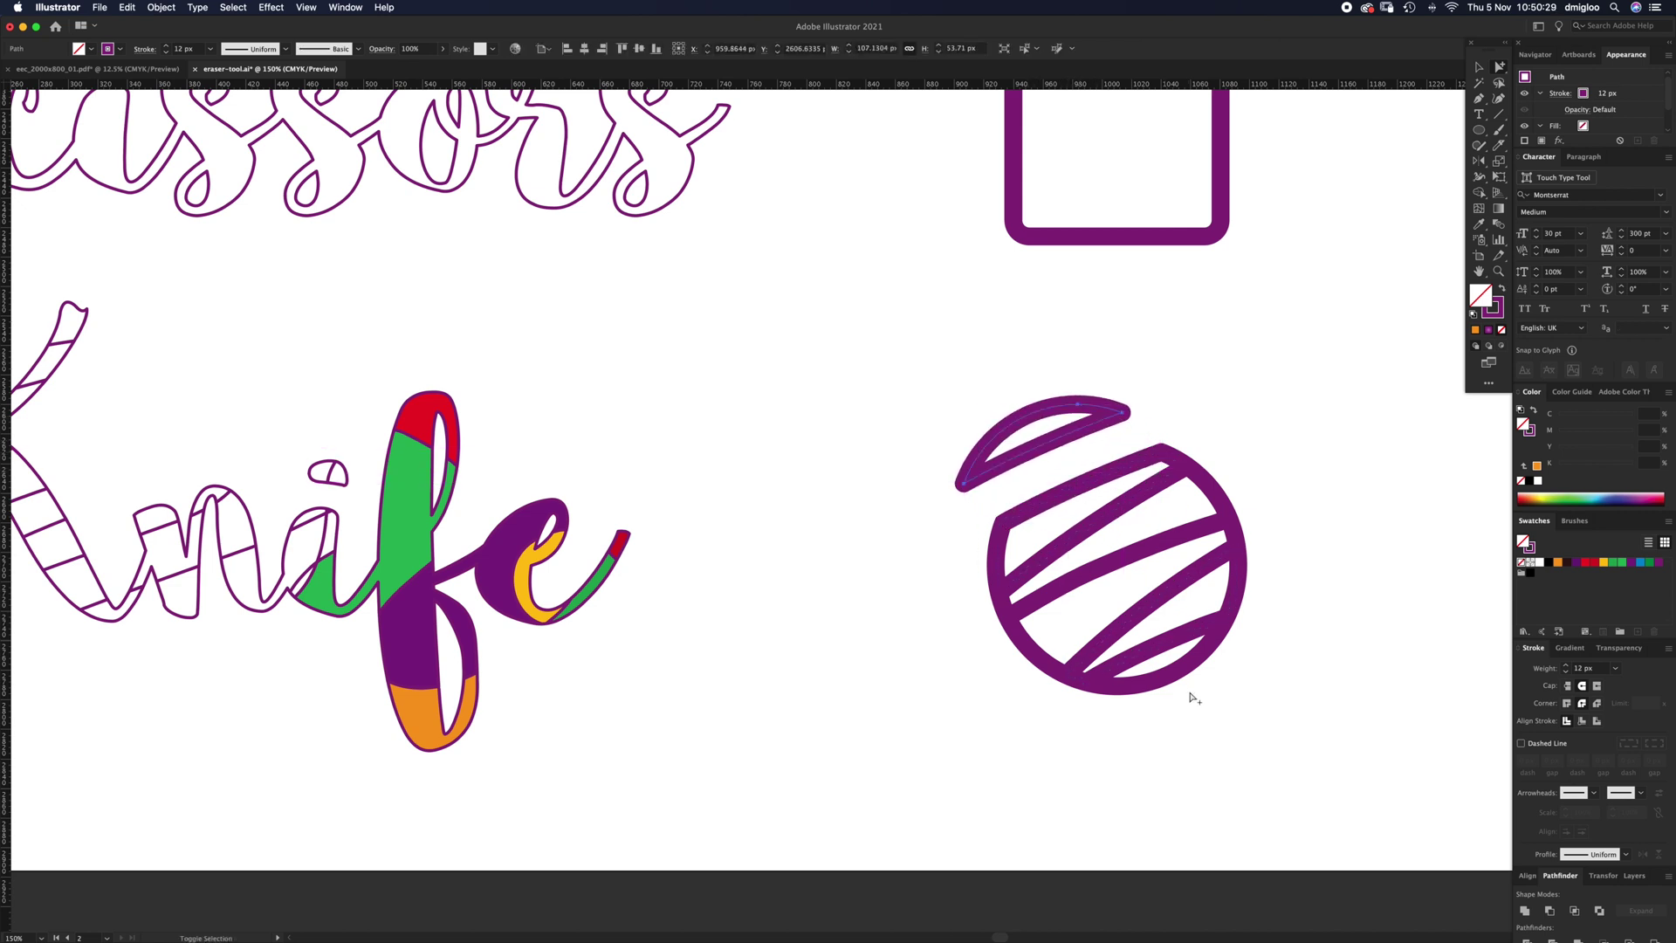
mouse_move(1169, 651)
mouse_down()
mouse_move(1224, 747)
mouse_move(1170, 643)
mouse_move(1191, 672)
mouse_up()
drag(1076, 490, 1041, 450)
drag(1105, 519, 1098, 512)
drag(1229, 767, 1172, 621)
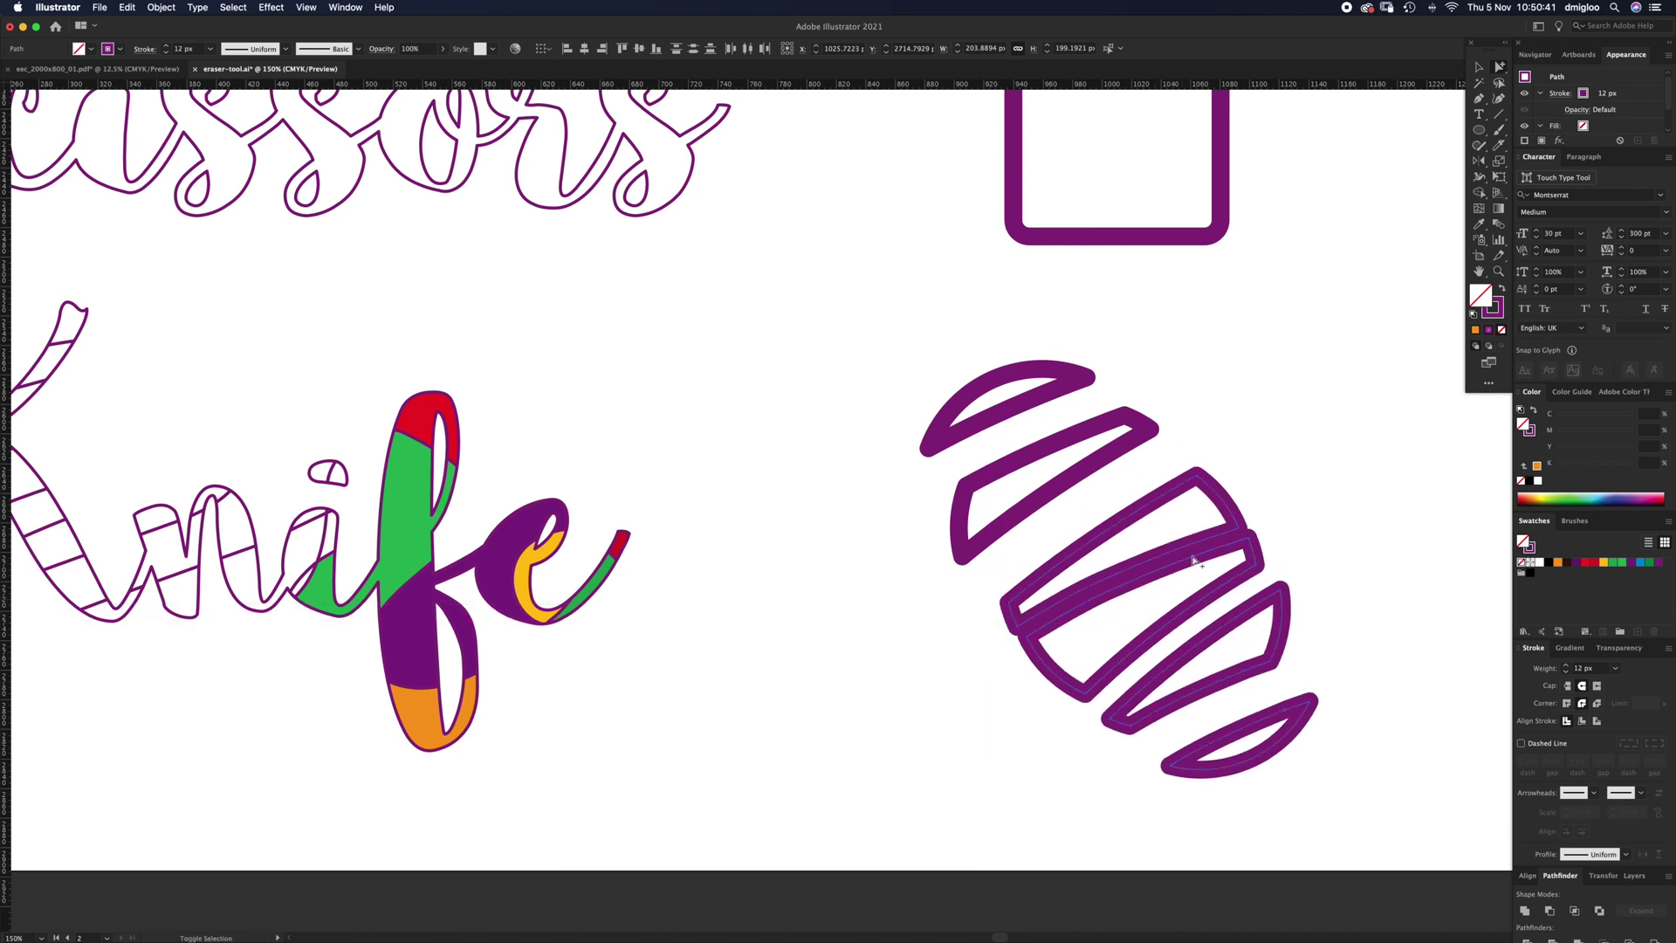
click(1299, 458)
drag(1160, 496, 1146, 481)
click(1267, 434)
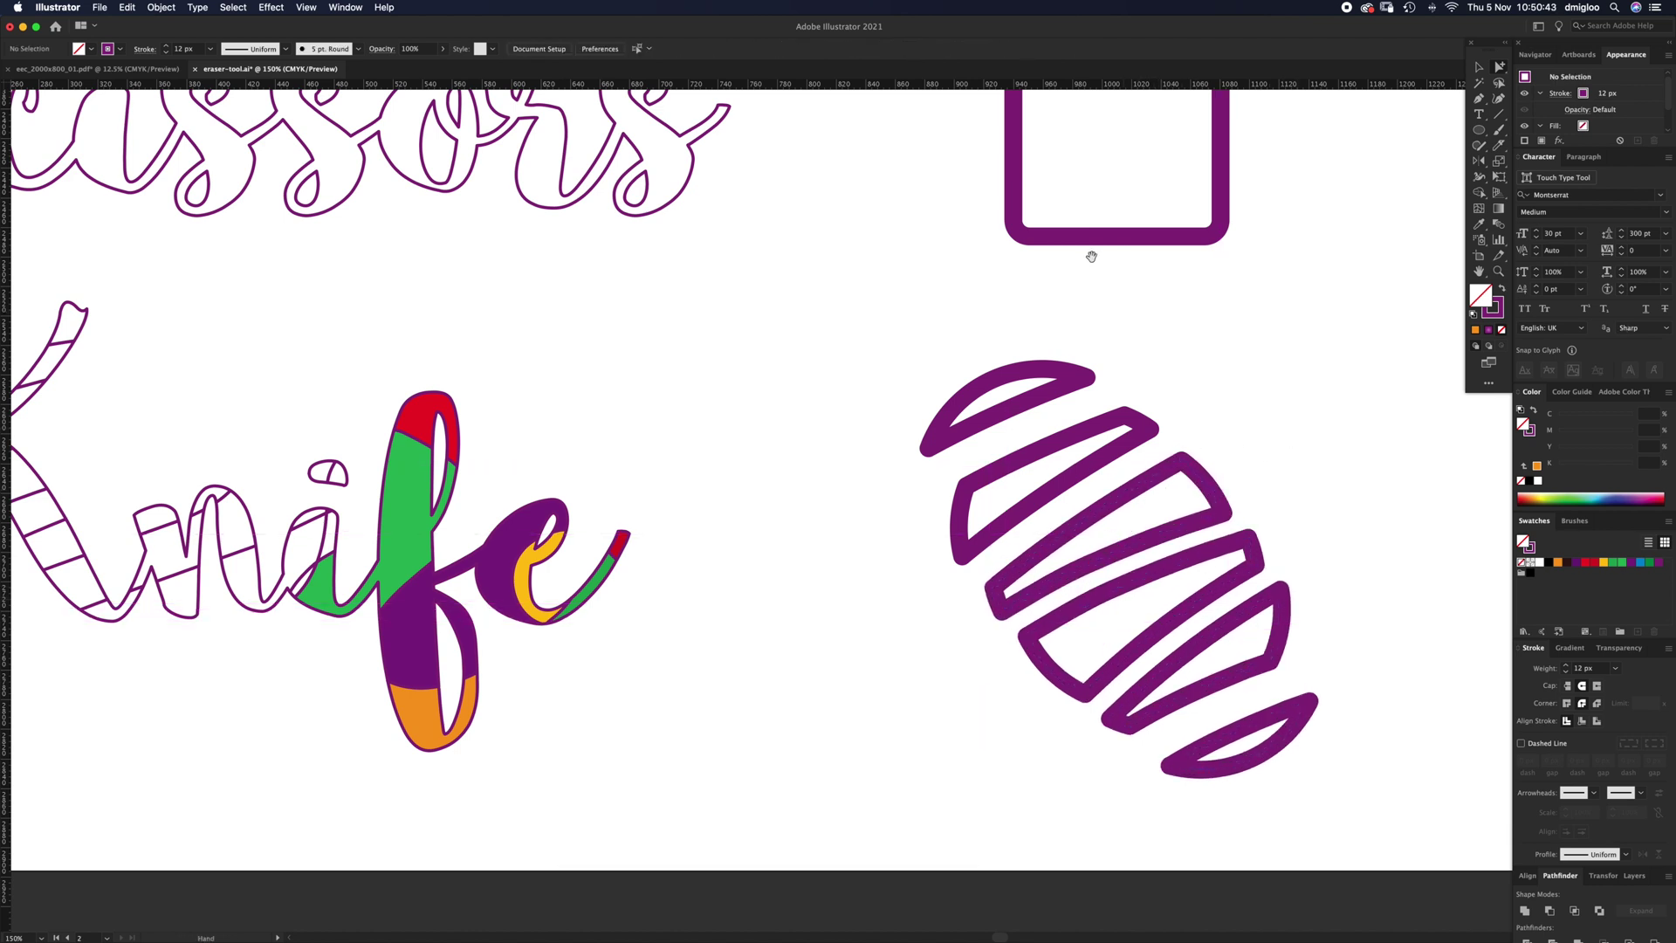
Cut the rounded square's outline on both sides of its upper-left corner with Scissors, and move the corner segment outward
drag(1091, 255, 1099, 563)
key(v)
drag(1301, 431, 1135, 515)
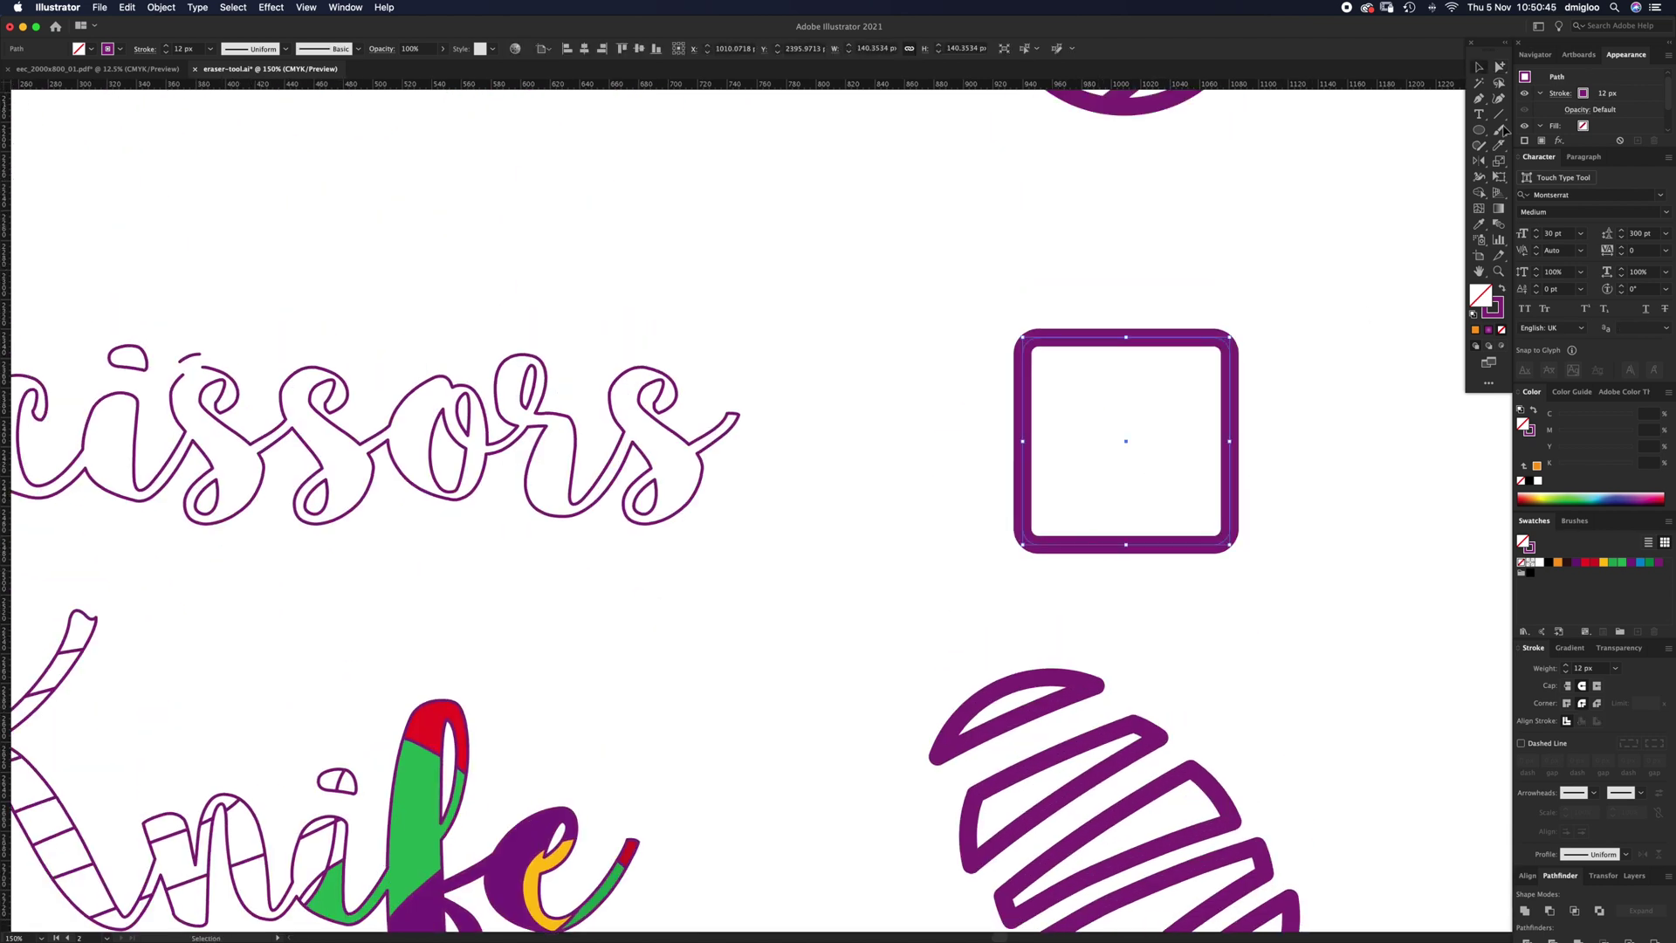
drag(1499, 145, 1540, 160)
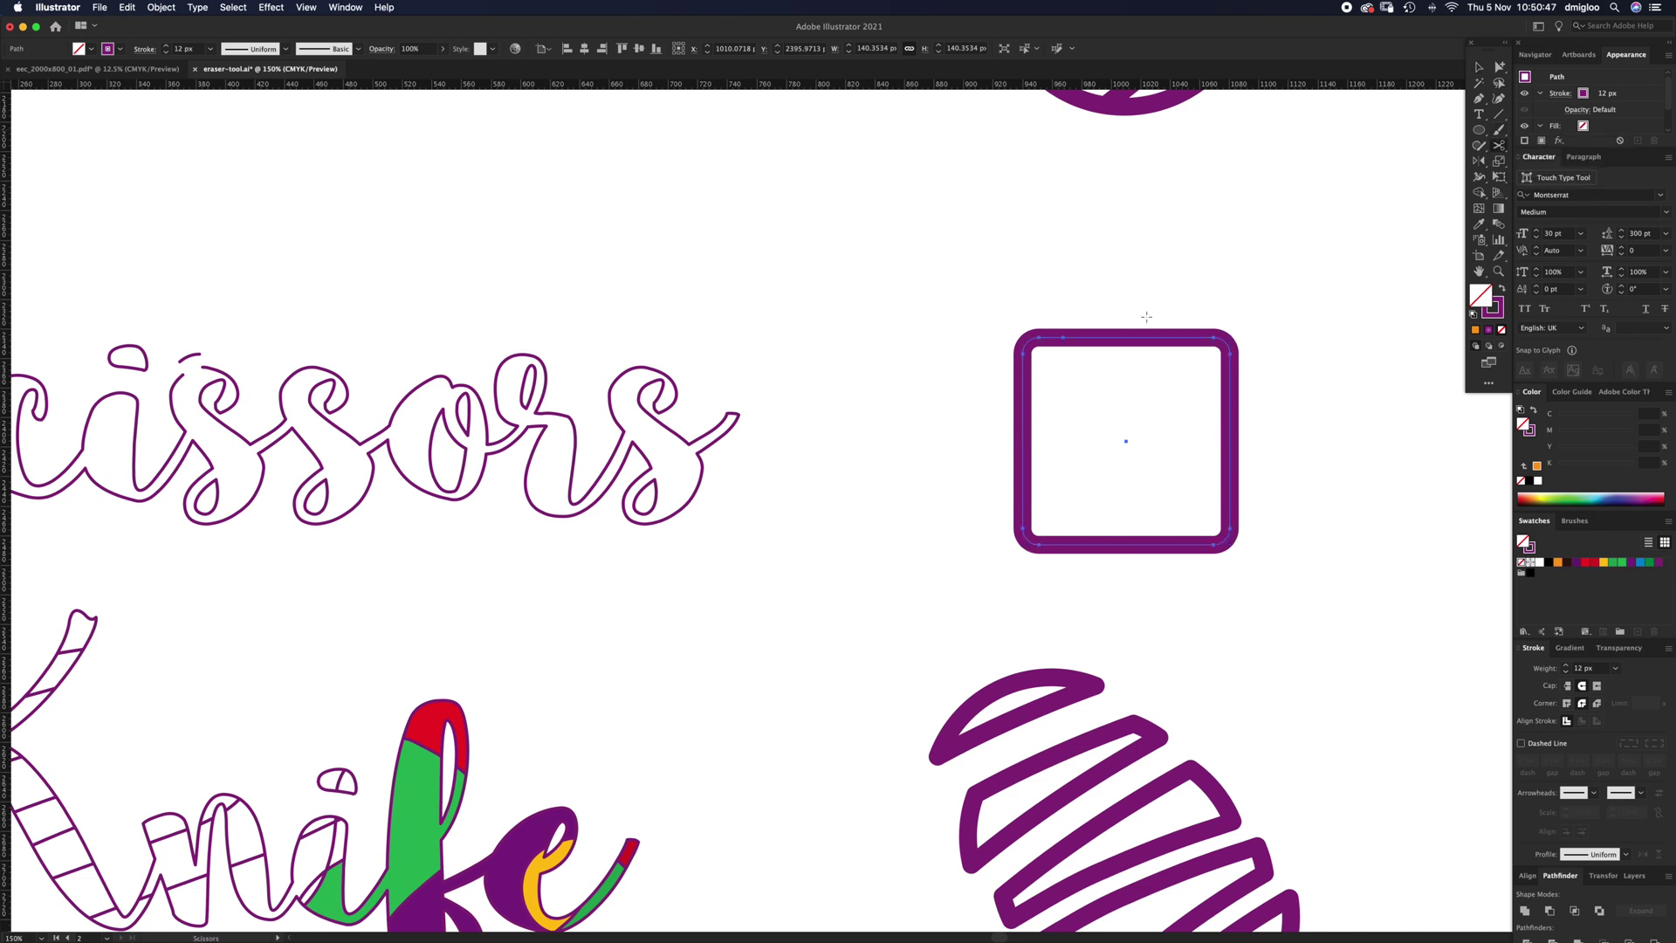
click(1024, 379)
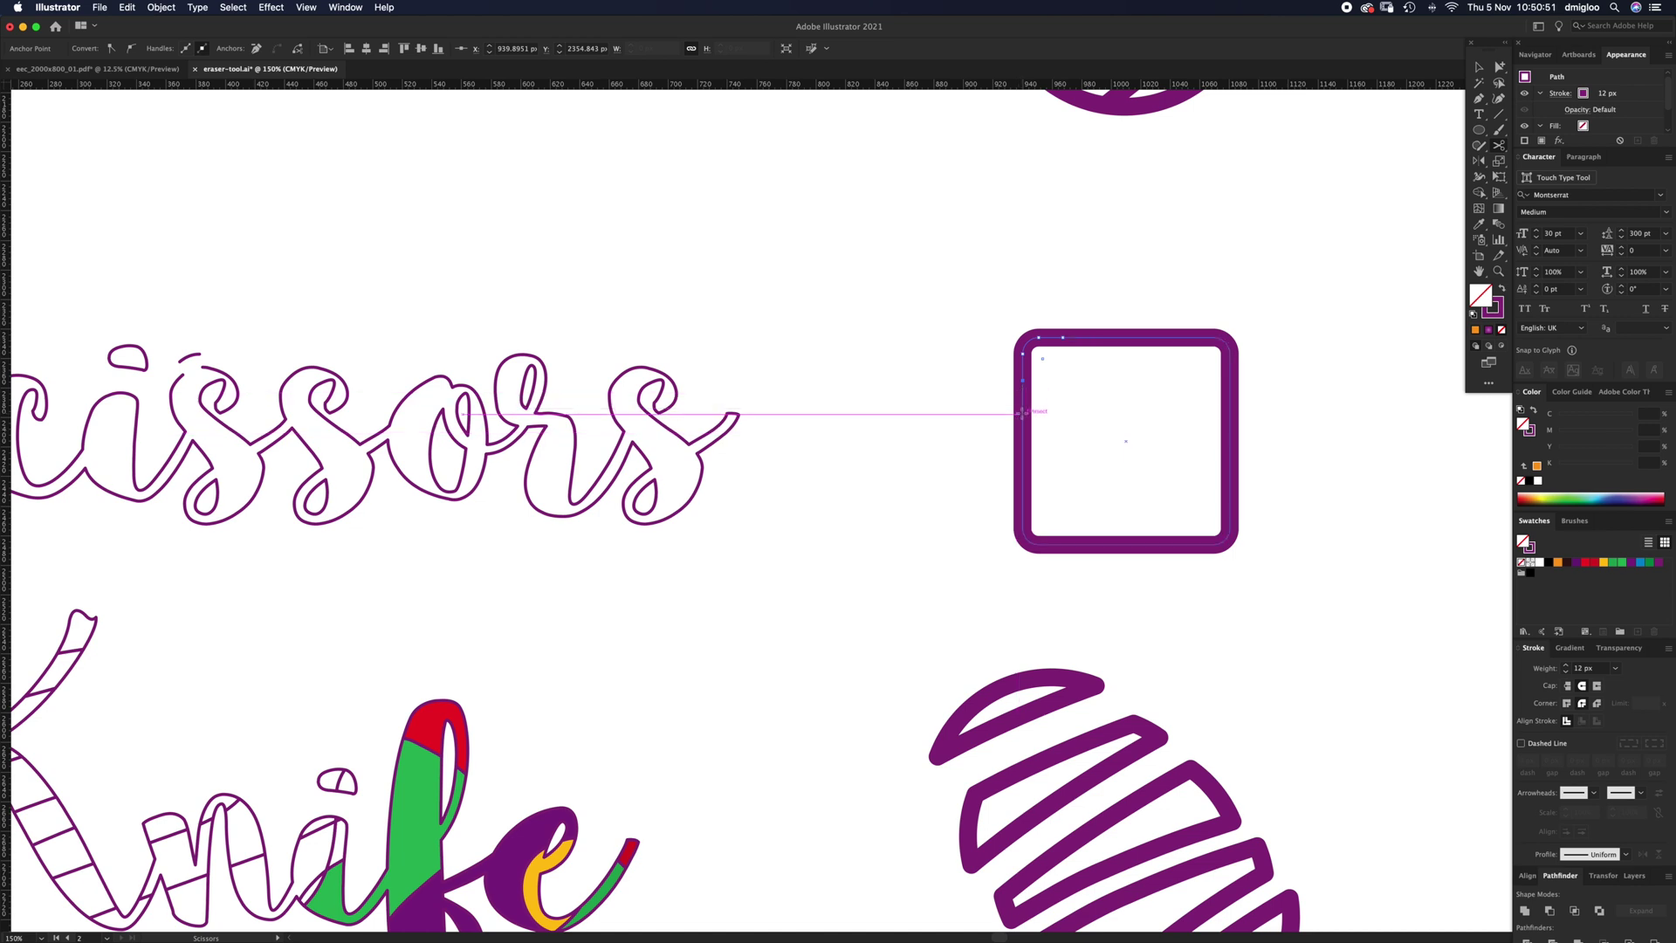
click(1022, 419)
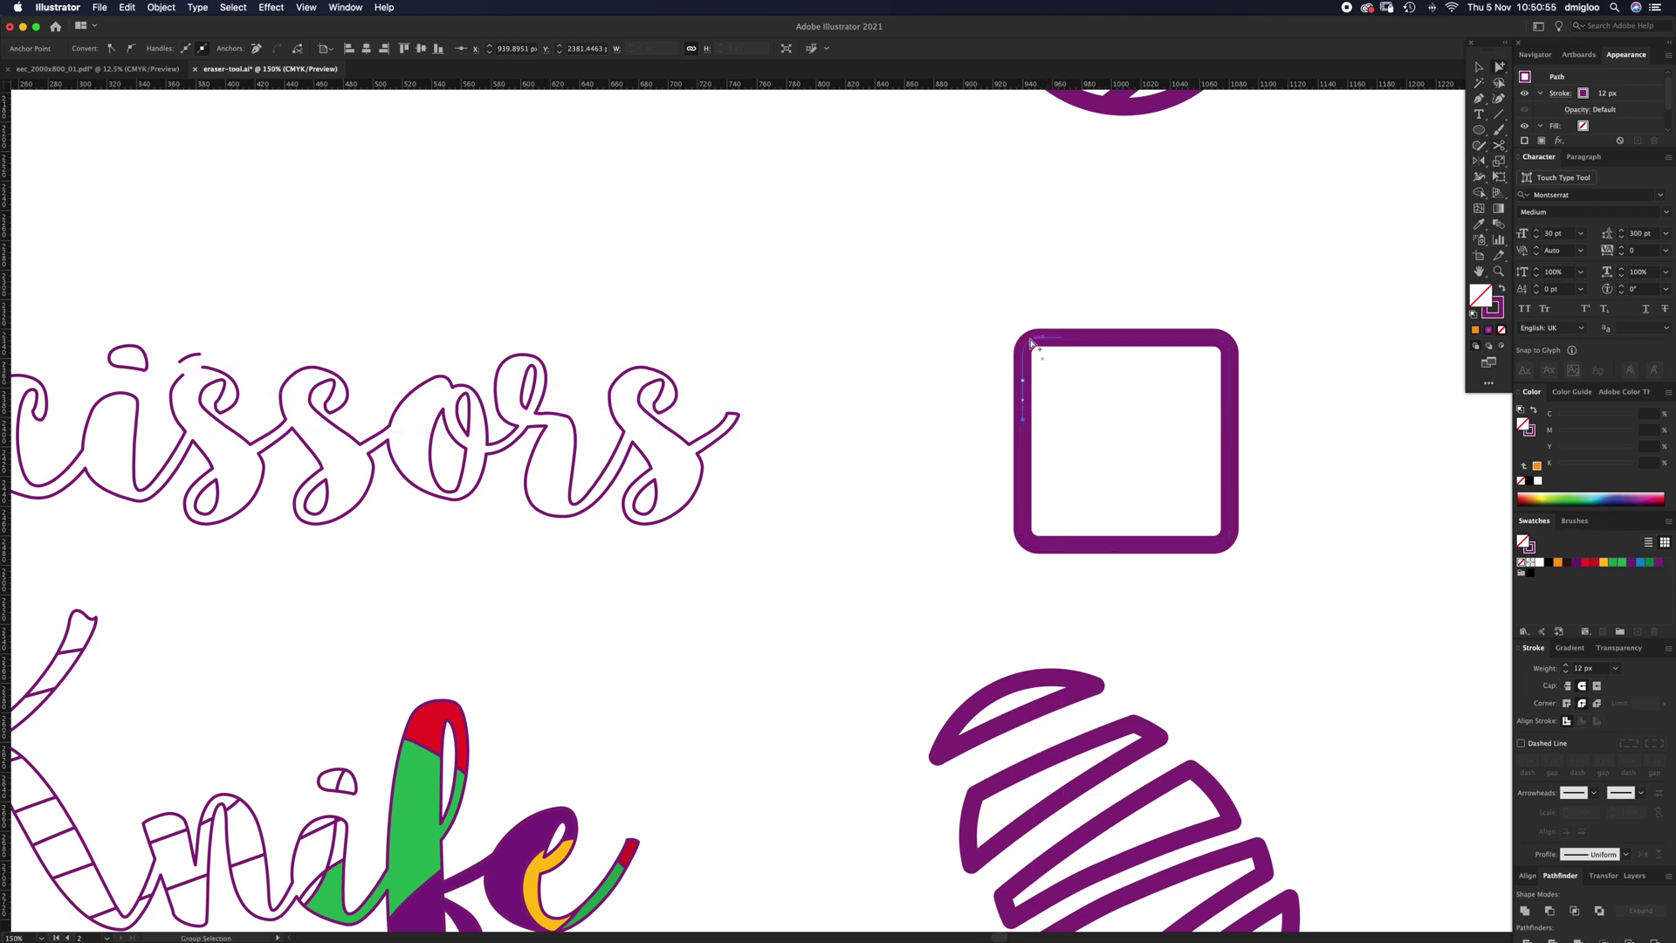
super+click(1030, 344)
drag(1032, 346, 971, 281)
Select the square's open end points and join them with a straight diagonal segment
drag(1077, 306, 1041, 389)
drag(1038, 325, 1083, 372)
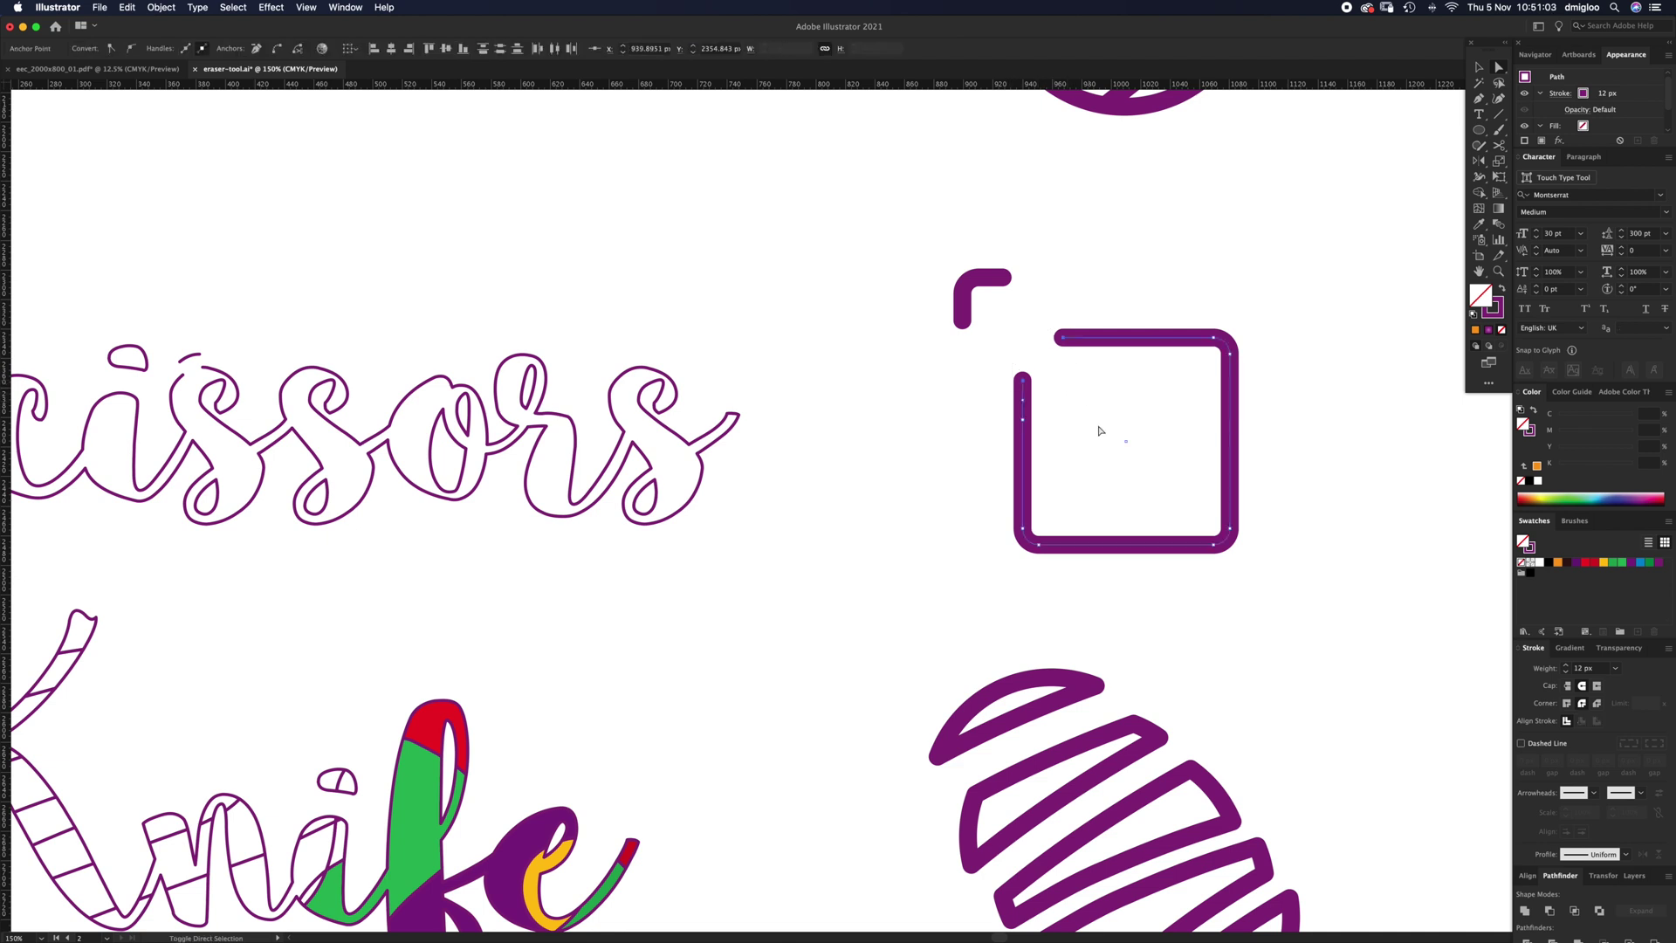
key(super+j)
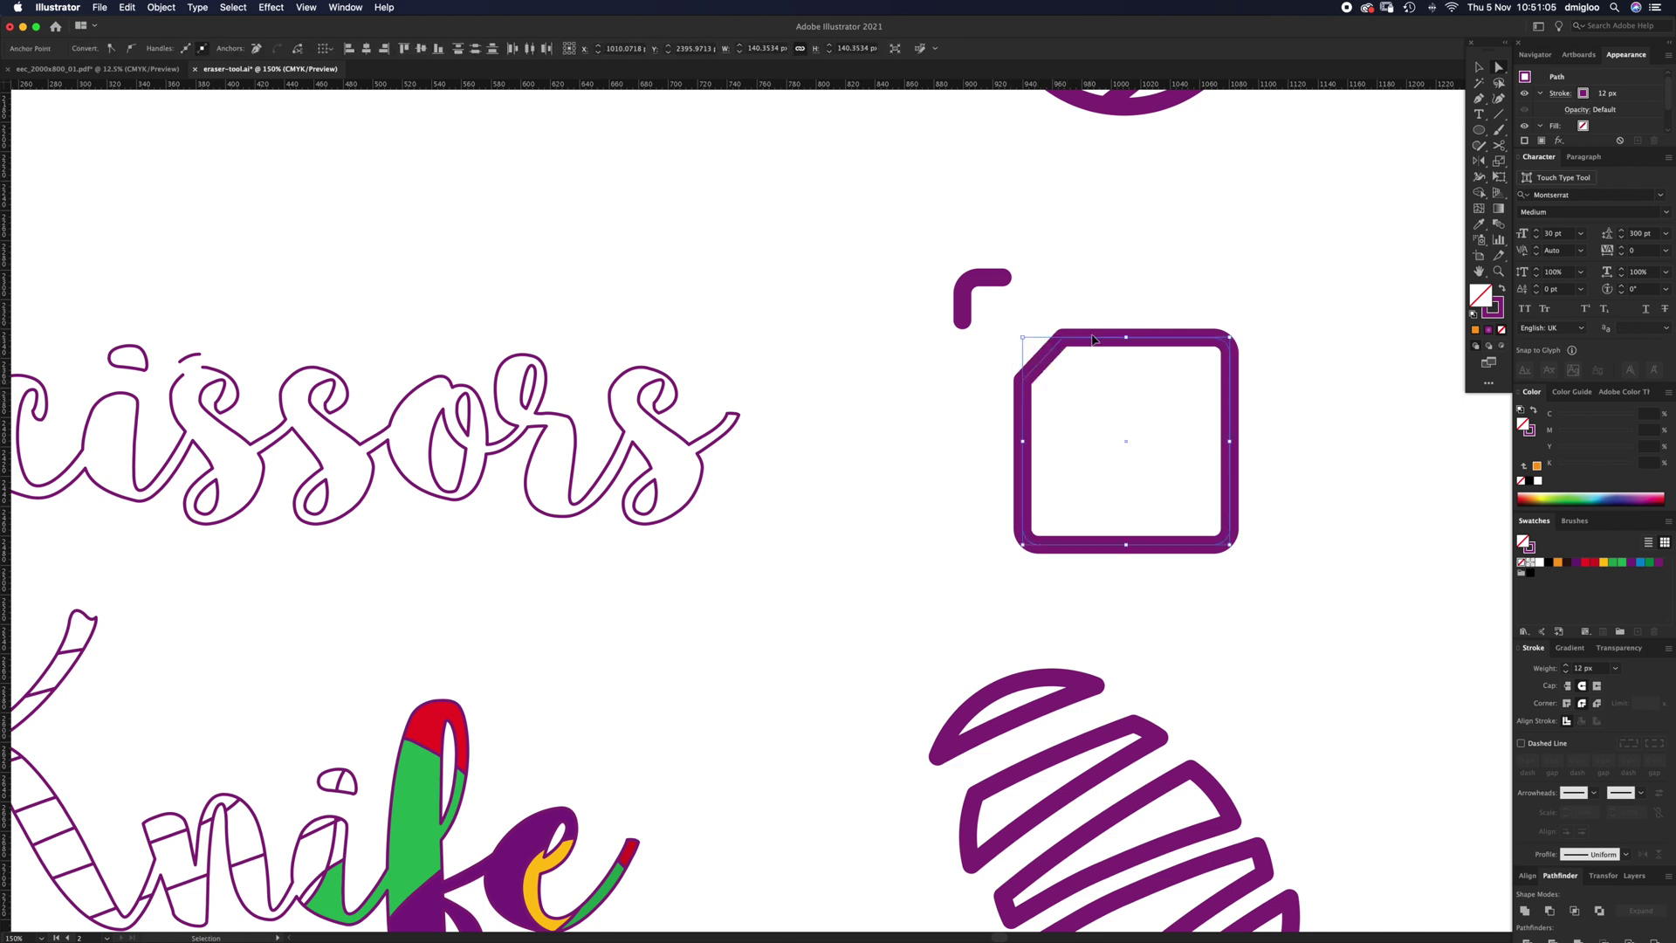
click(1161, 285)
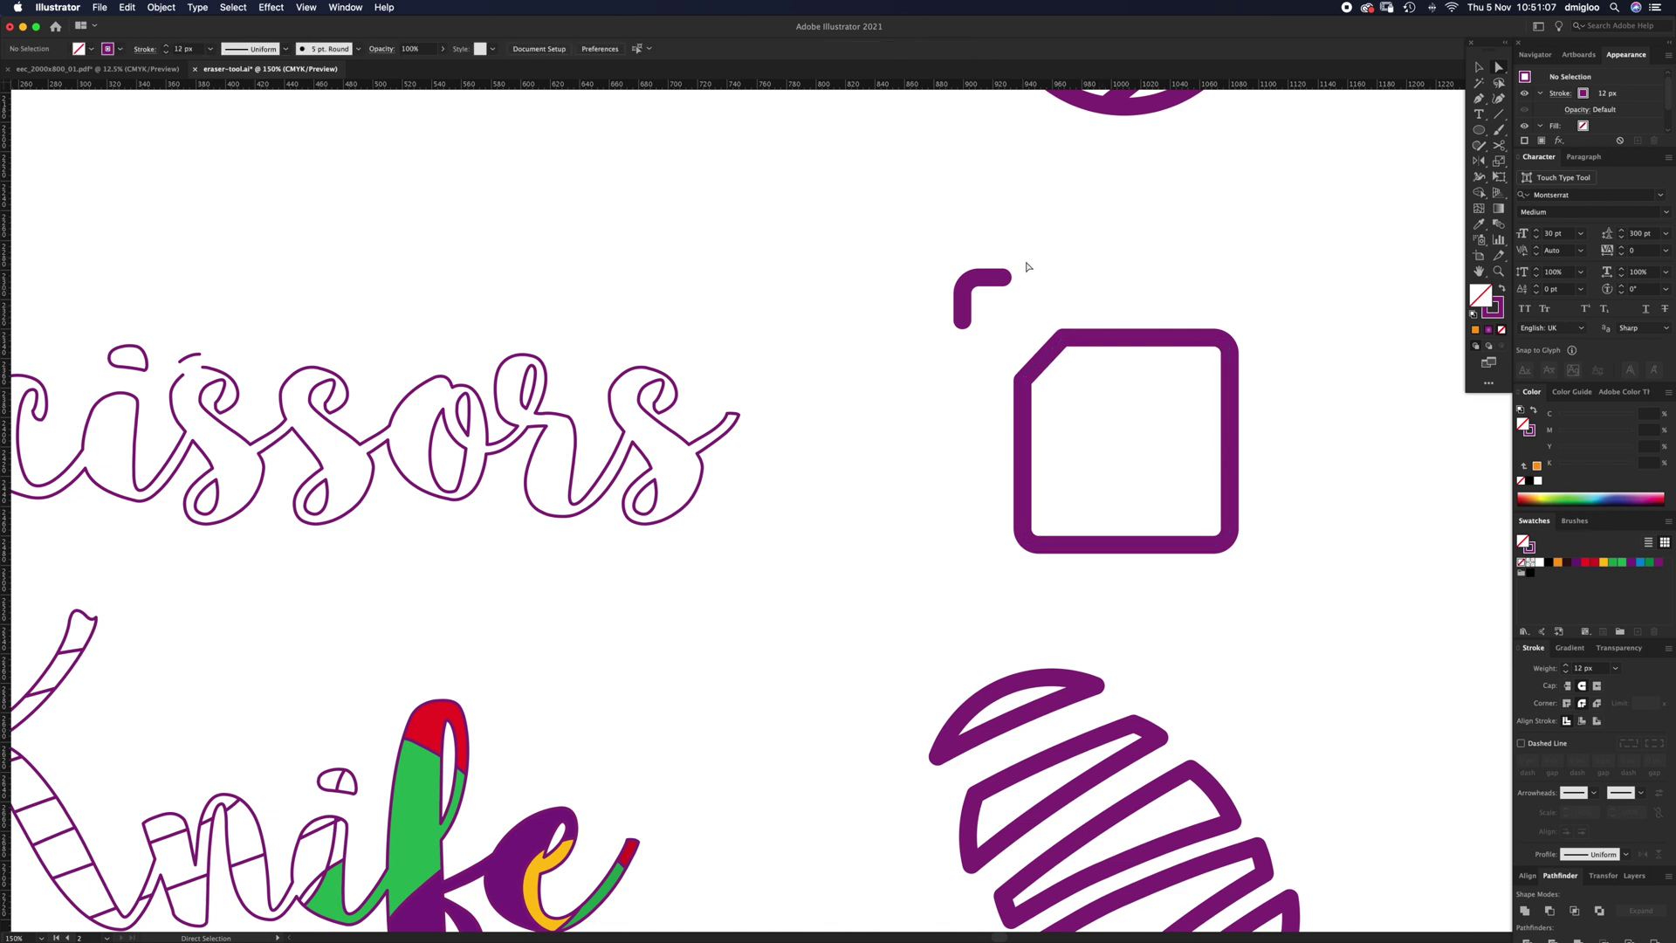
Join the detached corner's open ends into a closed shape and stretch its diagonal edge towards the square
drag(1027, 266, 980, 345)
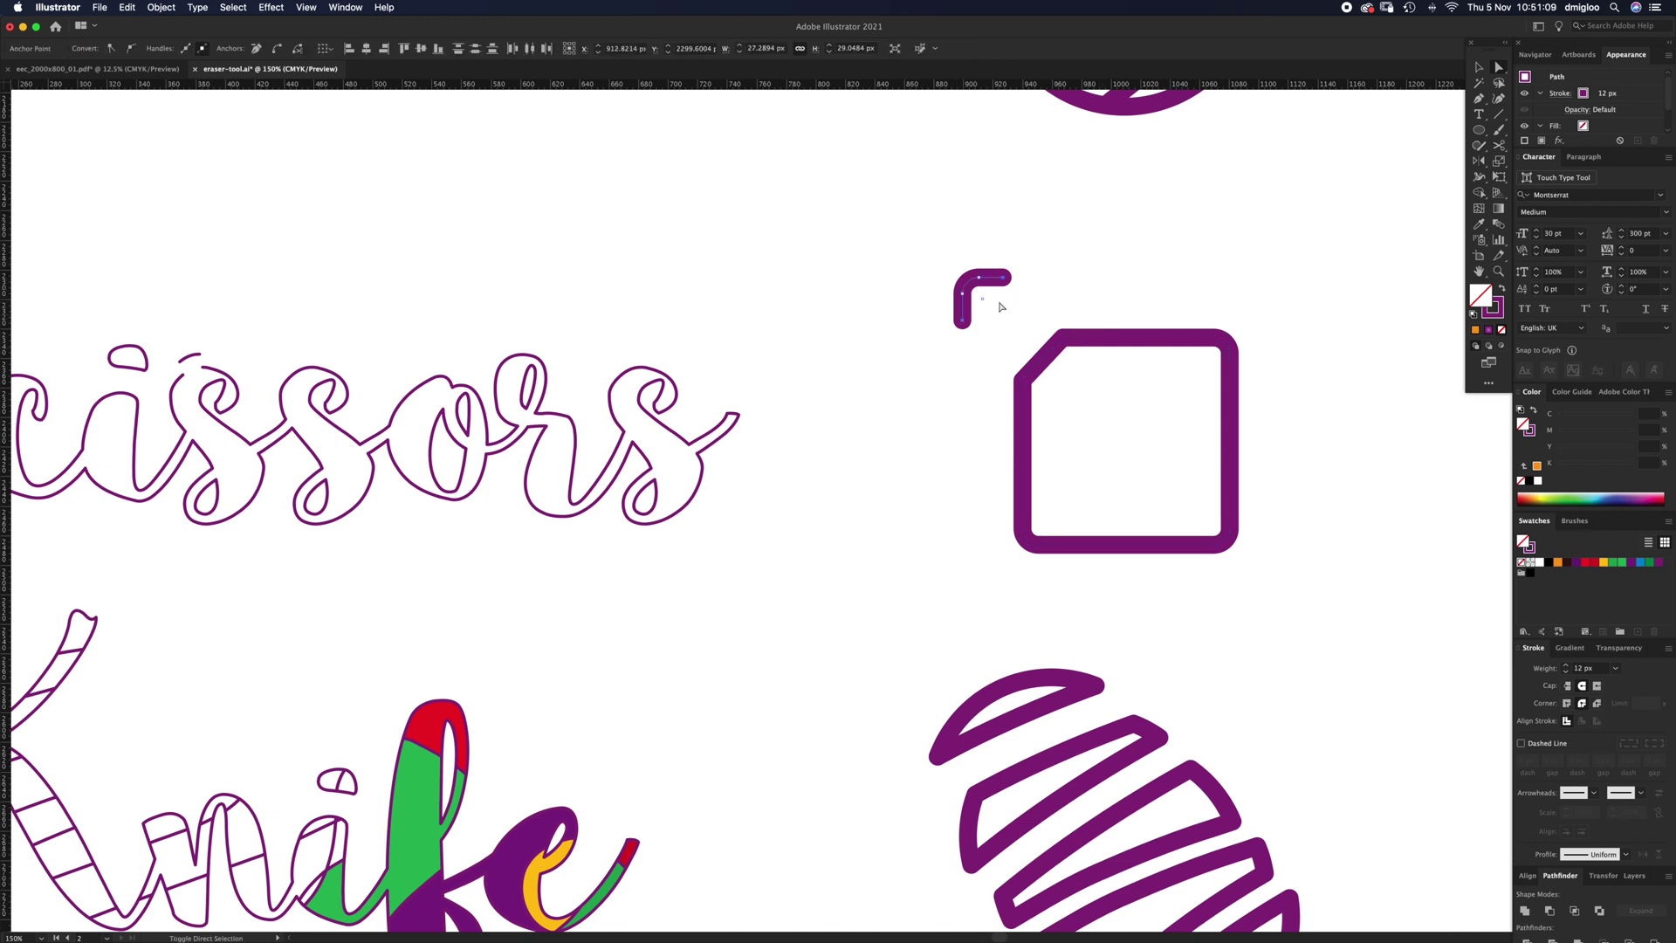
key(super+j)
click(1037, 288)
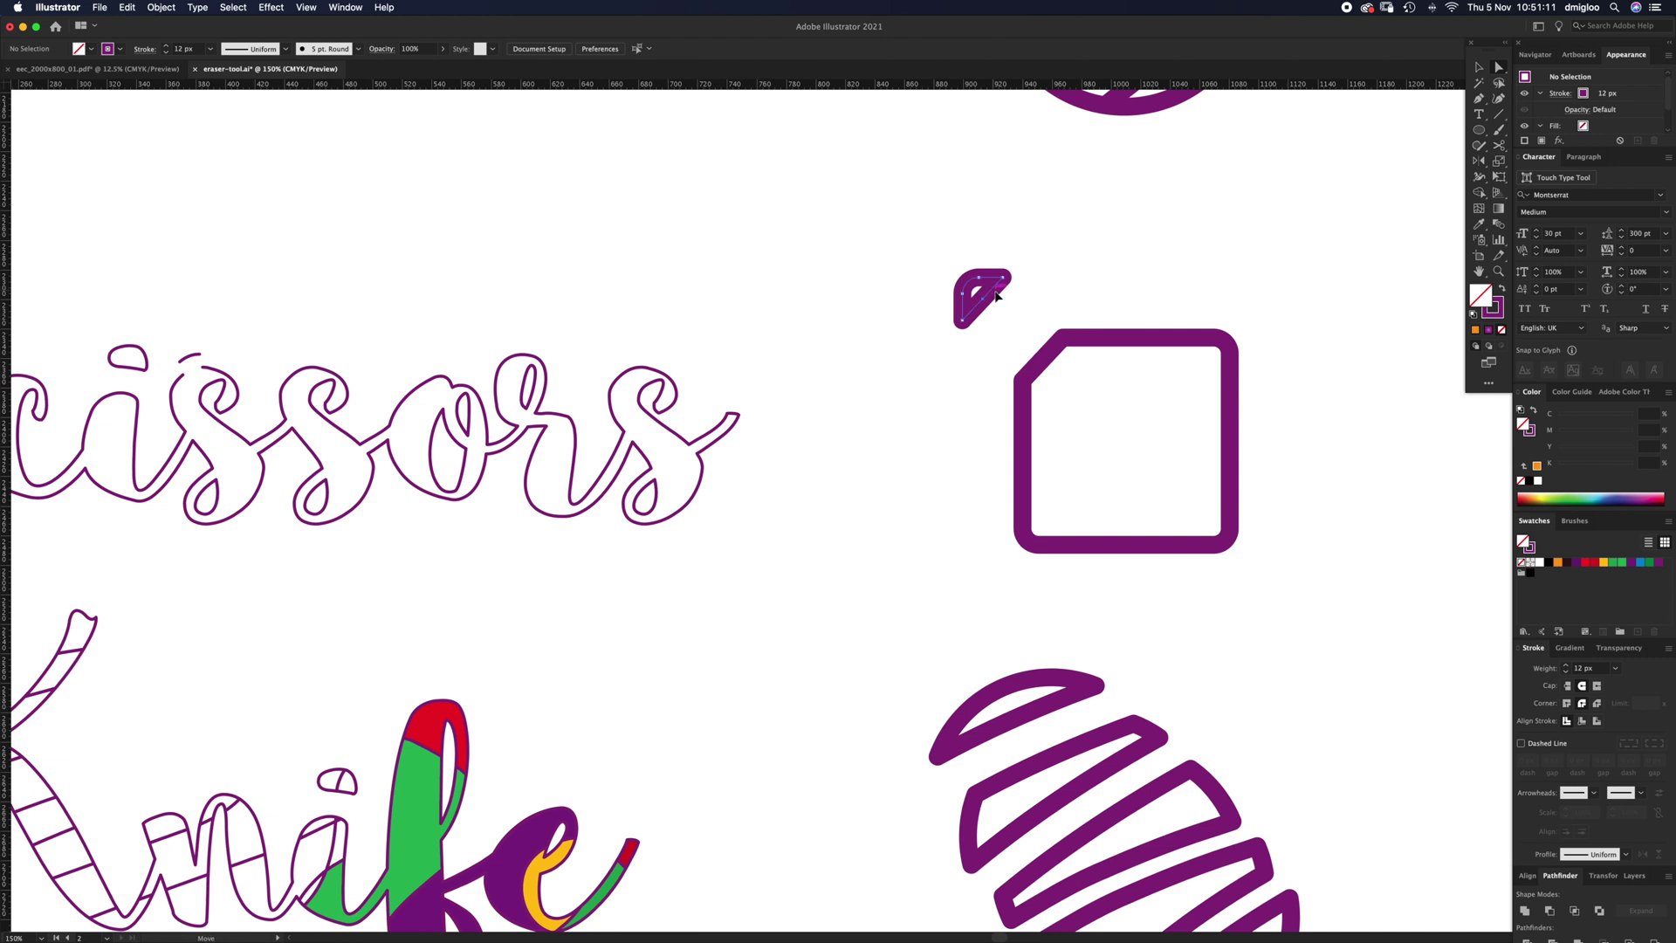
drag(998, 297, 1032, 332)
click(1111, 299)
key(z)
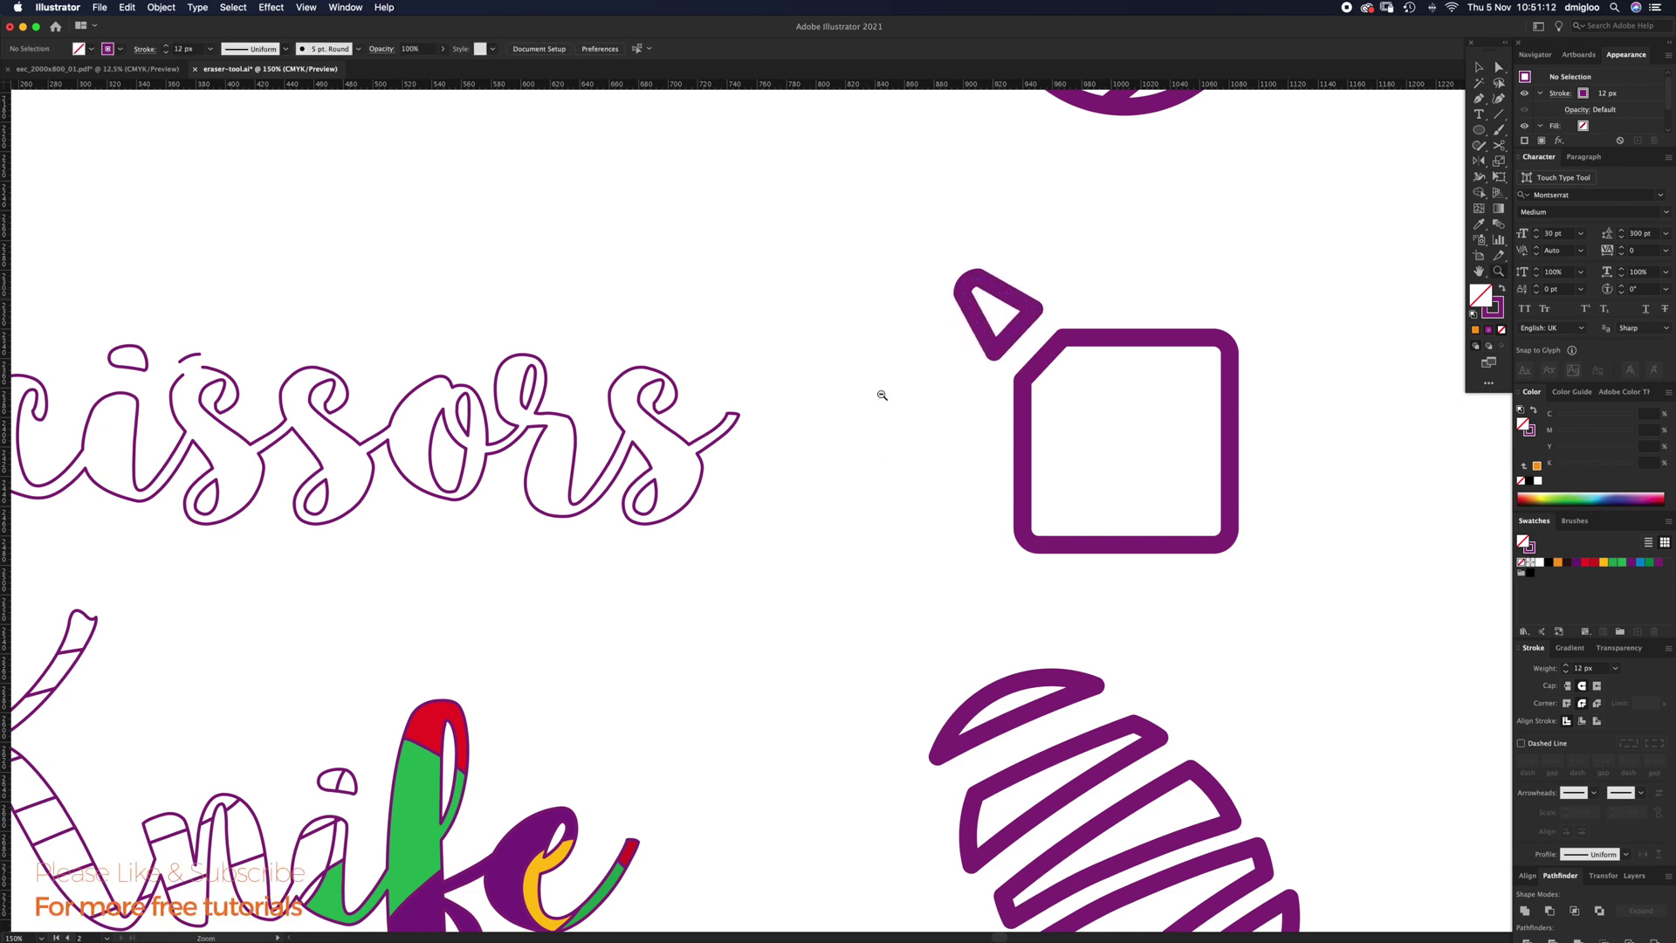
alt+click(698, 404)
alt+click(697, 404)
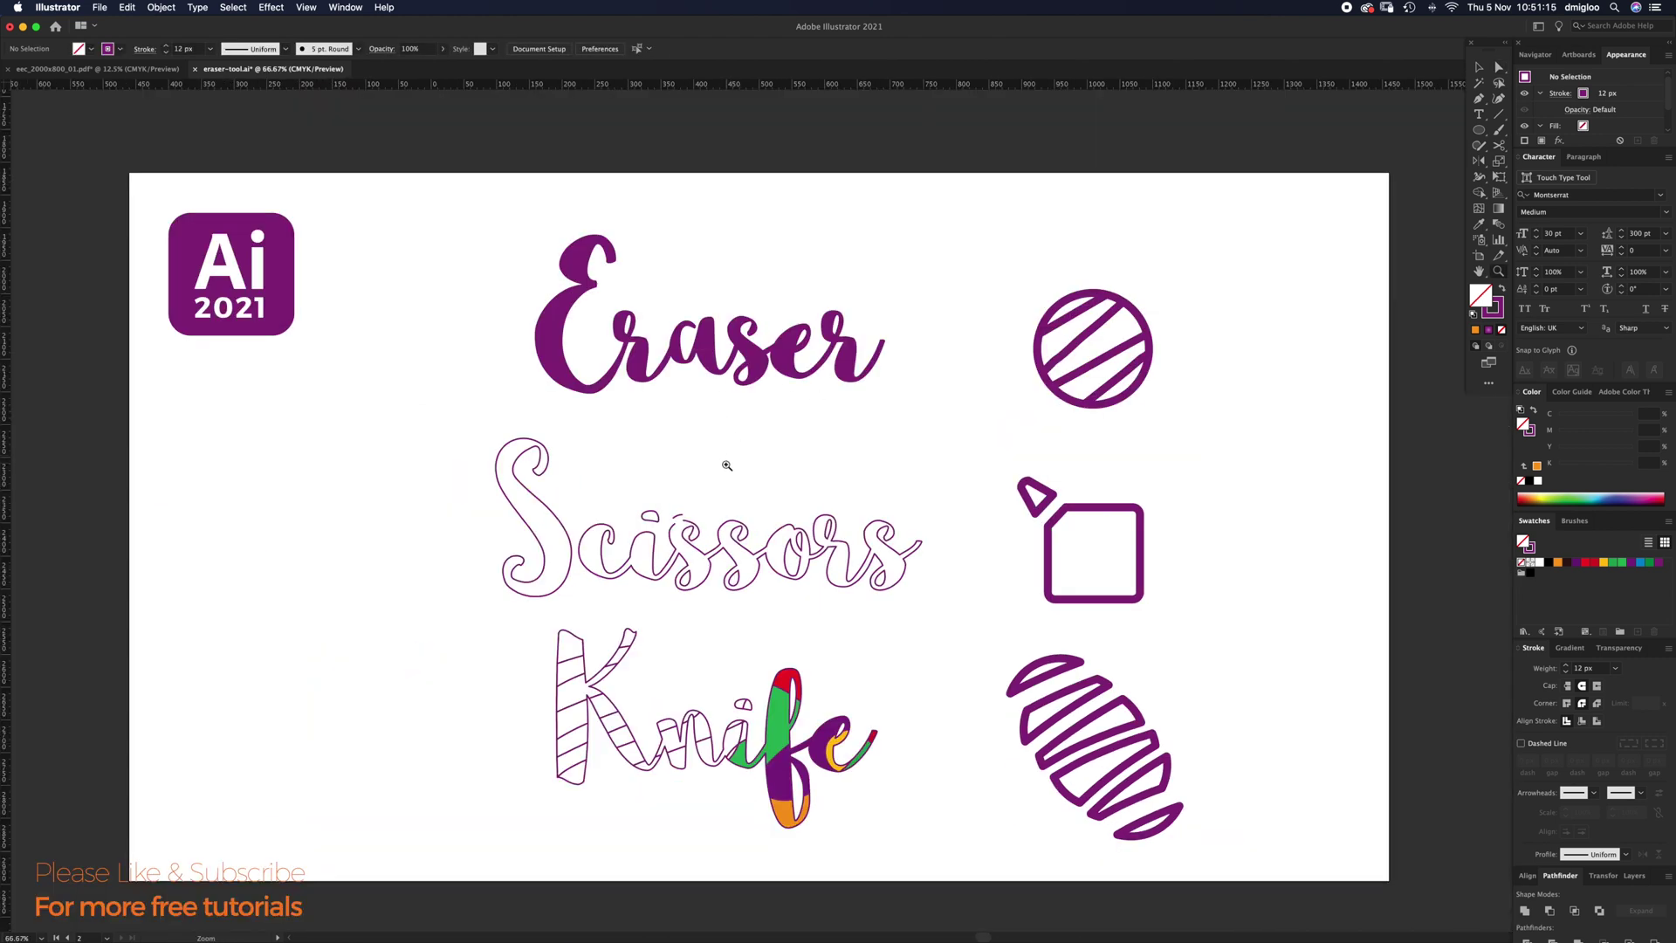